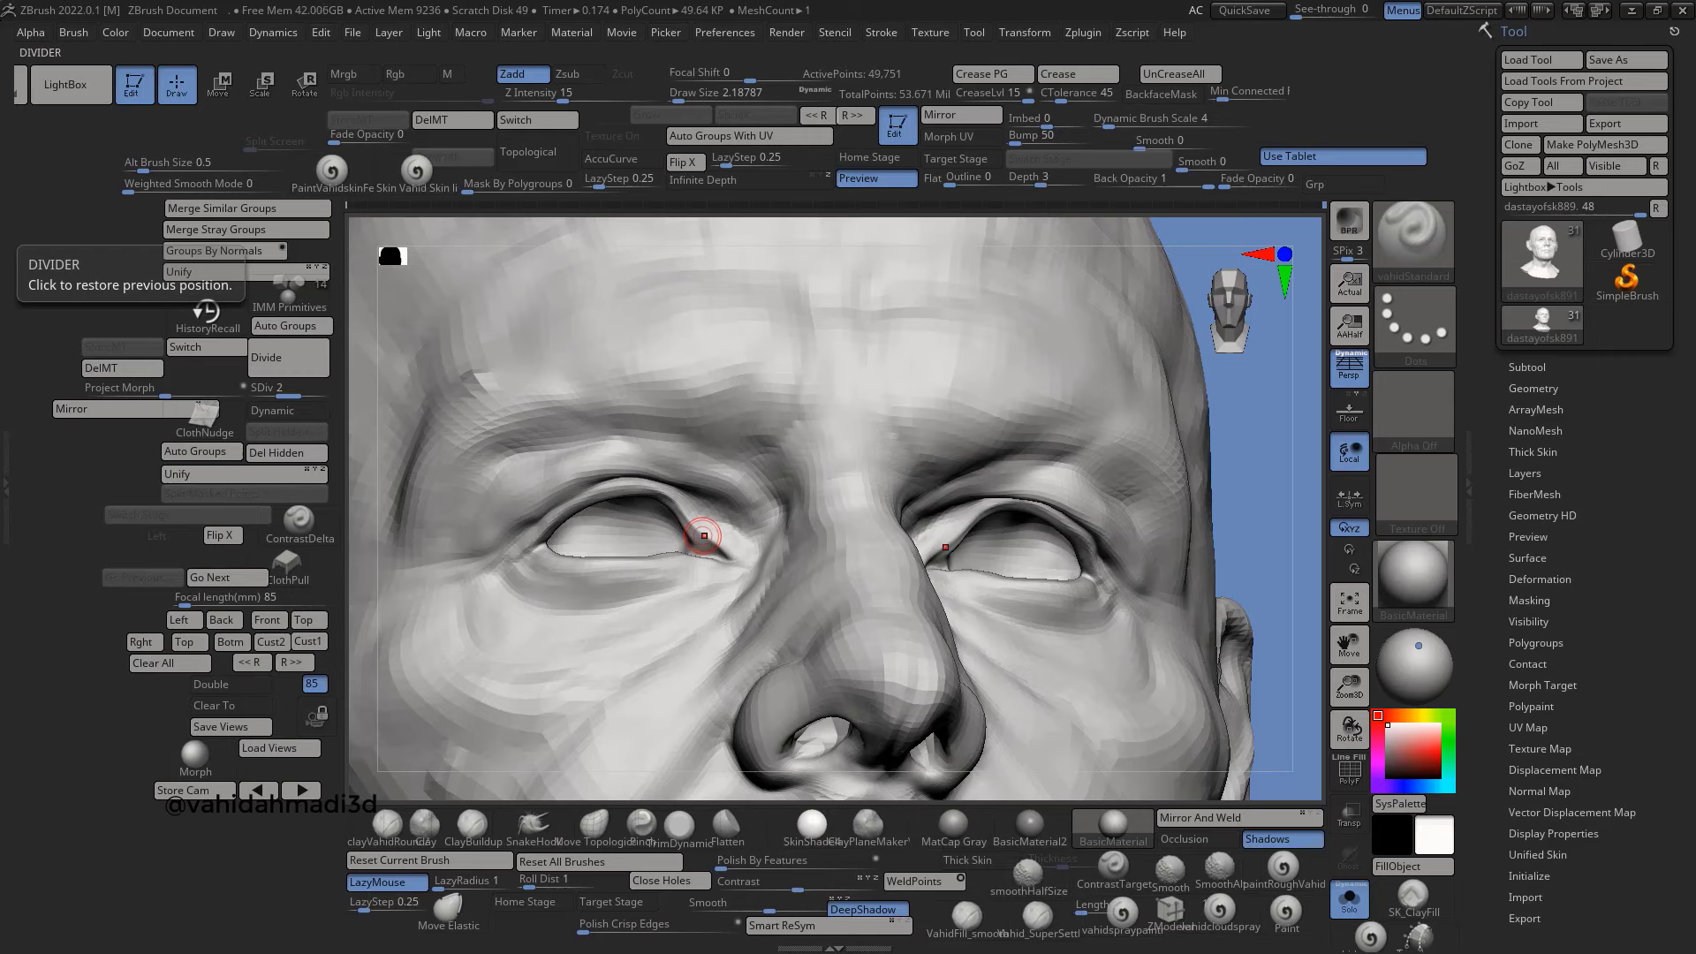
# - Rotate the ZBrush head sculpt so the nose is seen in side profile
pyautogui.moveTo(704, 535)
pyautogui.mouseDown(button='right')
pyautogui.moveTo(376, 233)
pyautogui.moveTo(530, 265)
pyautogui.mouseUp(button='right')
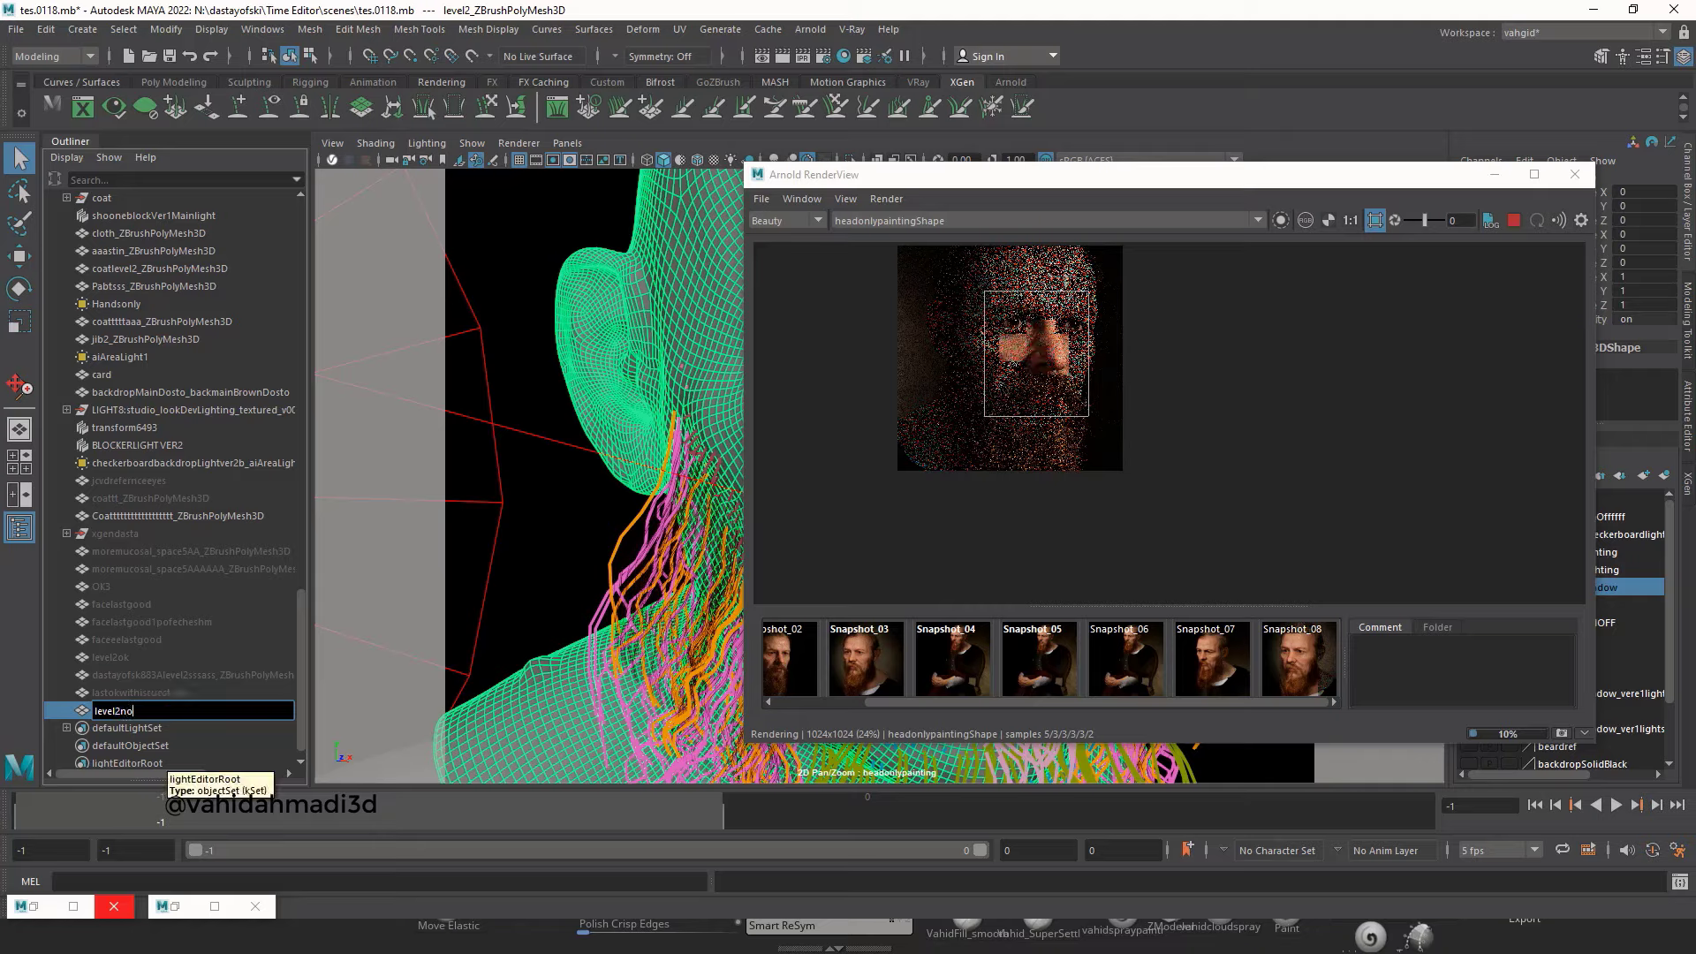
# - Zoom in and out on the Arnold region render of the head to inspect it
pyautogui.scroll(2, 1049, 441)
pyautogui.scroll(1, 1049, 441)
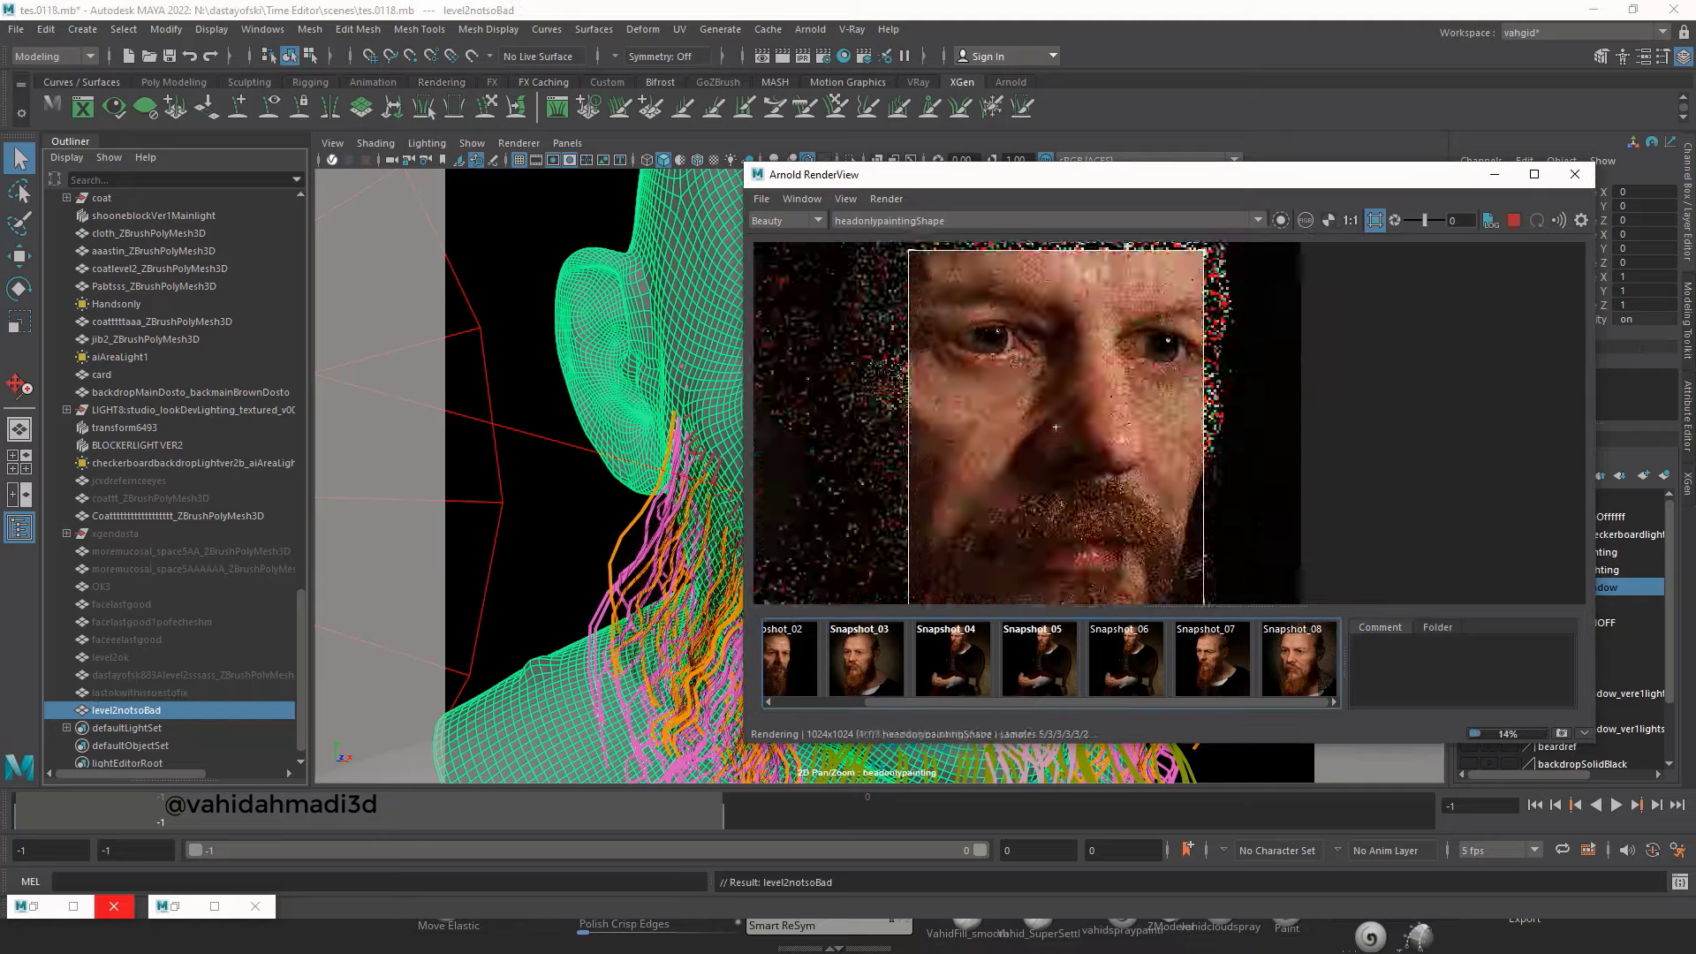
pyautogui.scroll(2, 1049, 441)
pyautogui.scroll(-2, 1049, 441)
pyautogui.scroll(1, 1049, 440)
pyautogui.scroll(2, 1049, 440)
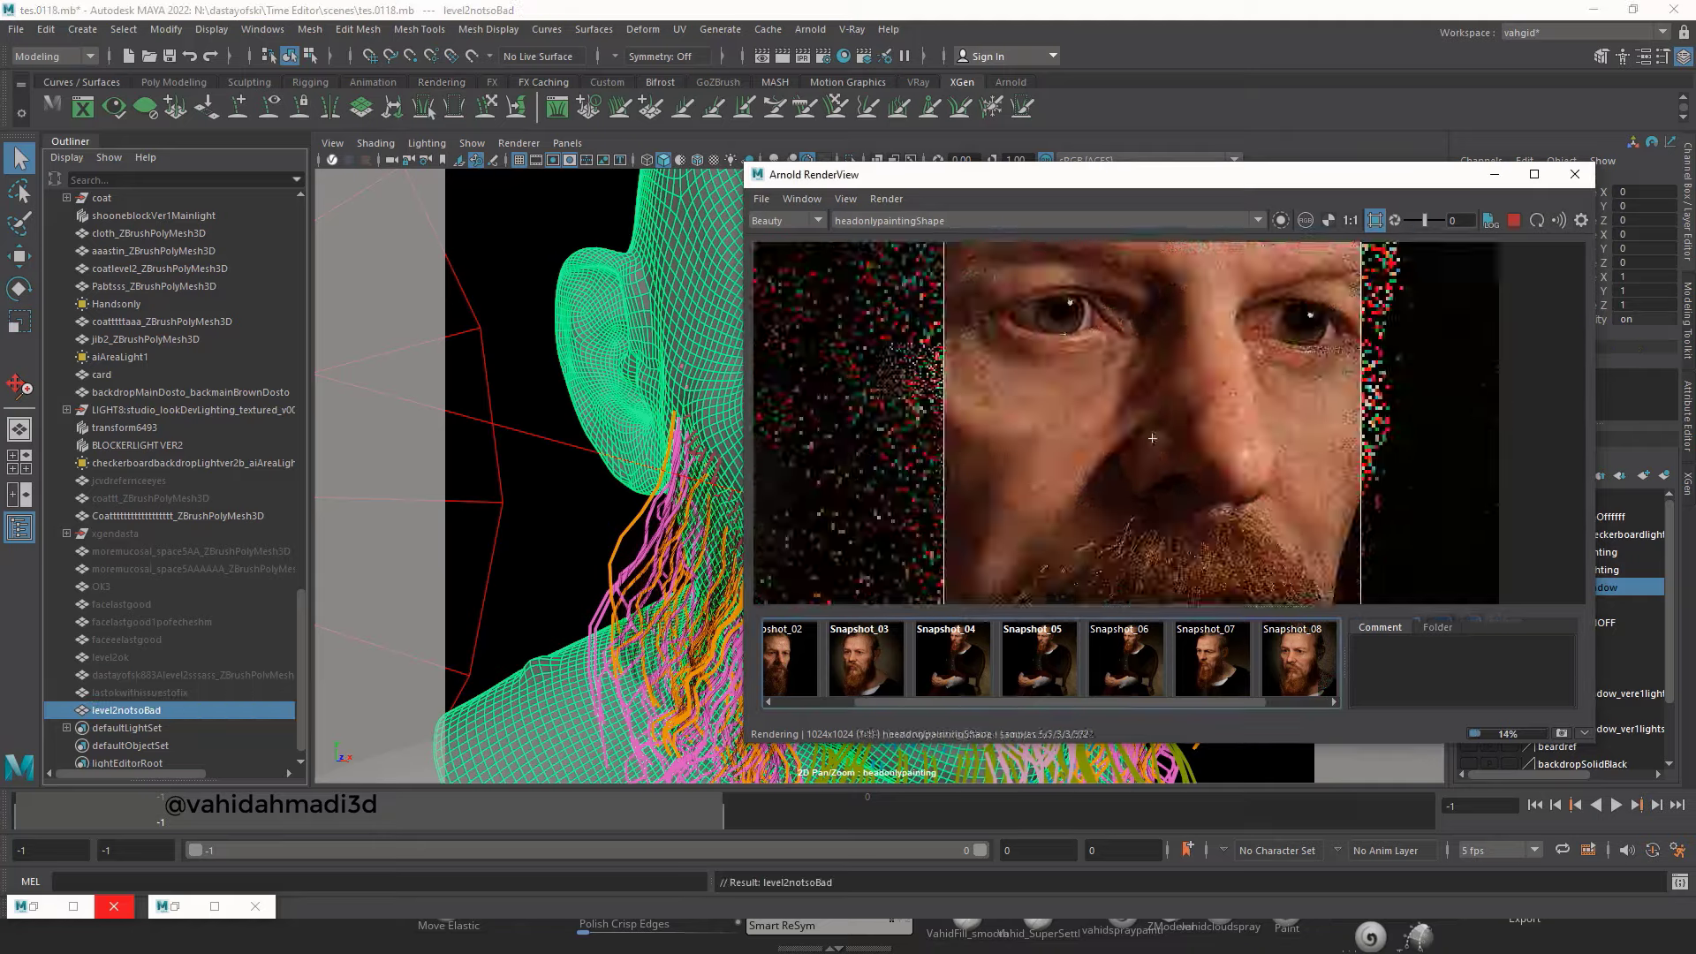
pyautogui.scroll(-3, 1049, 441)
pyautogui.scroll(-2, 1049, 441)
pyautogui.scroll(2, 1148, 365)
pyautogui.scroll(1, 1147, 366)
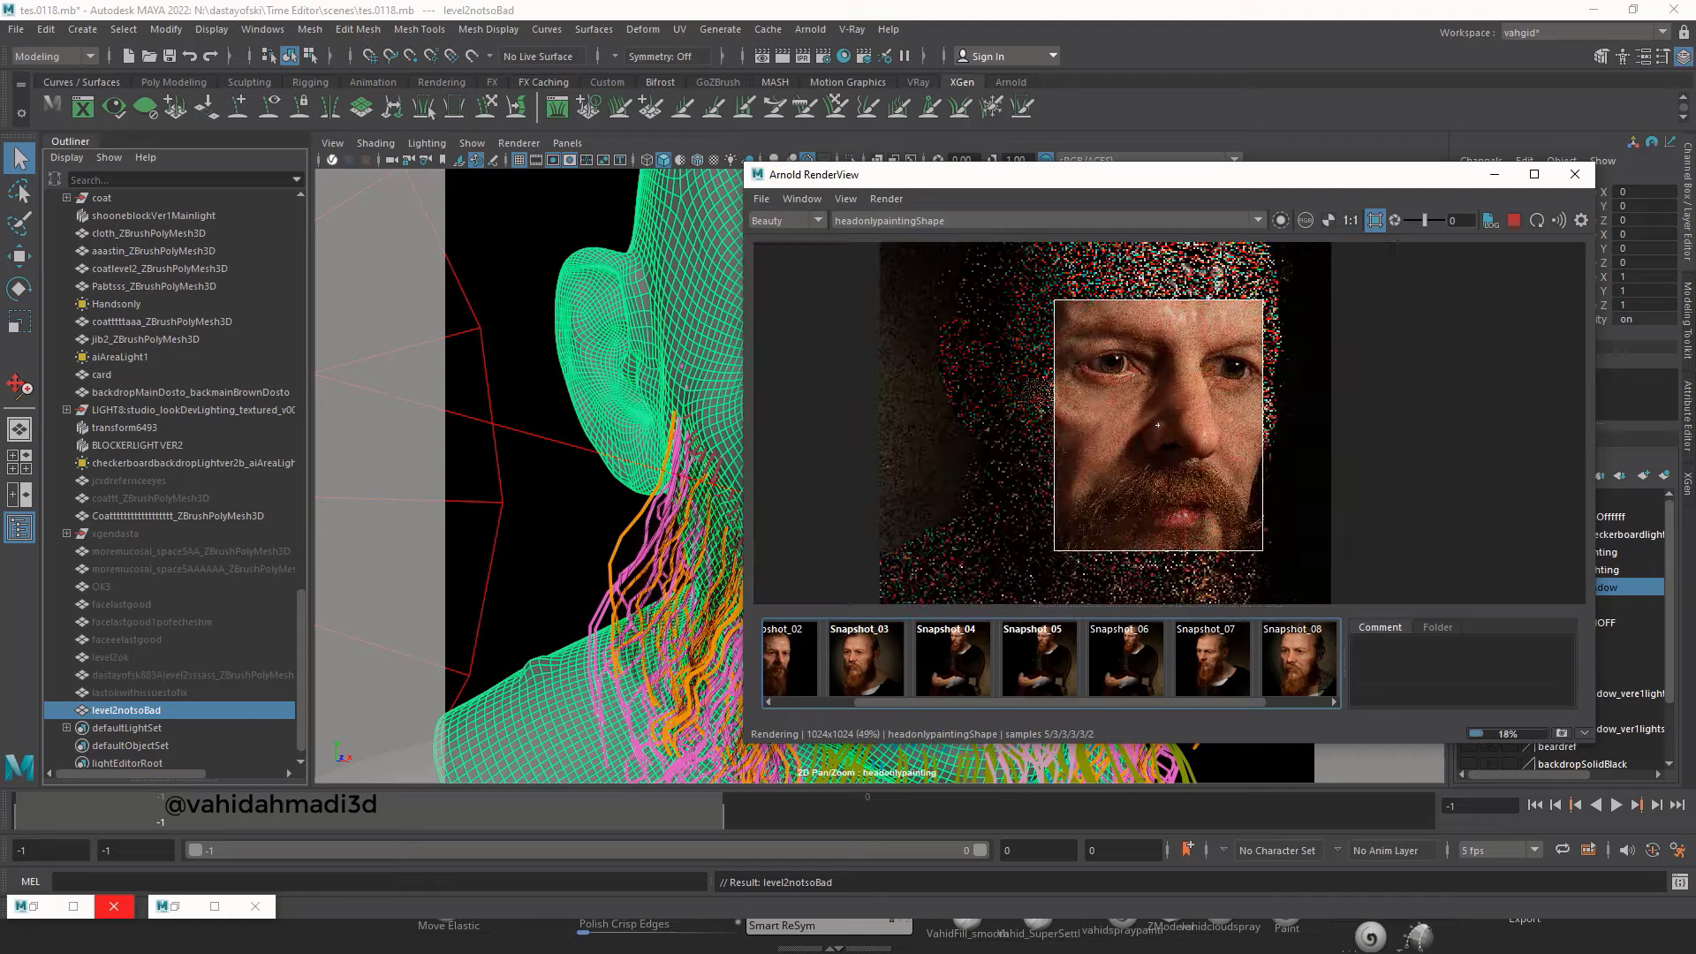
pyautogui.scroll(1, 1147, 366)
pyautogui.scroll(-2, 1147, 365)
pyautogui.scroll(2, 1147, 366)
pyautogui.scroll(-3, 1147, 366)
pyautogui.click(845, 198)
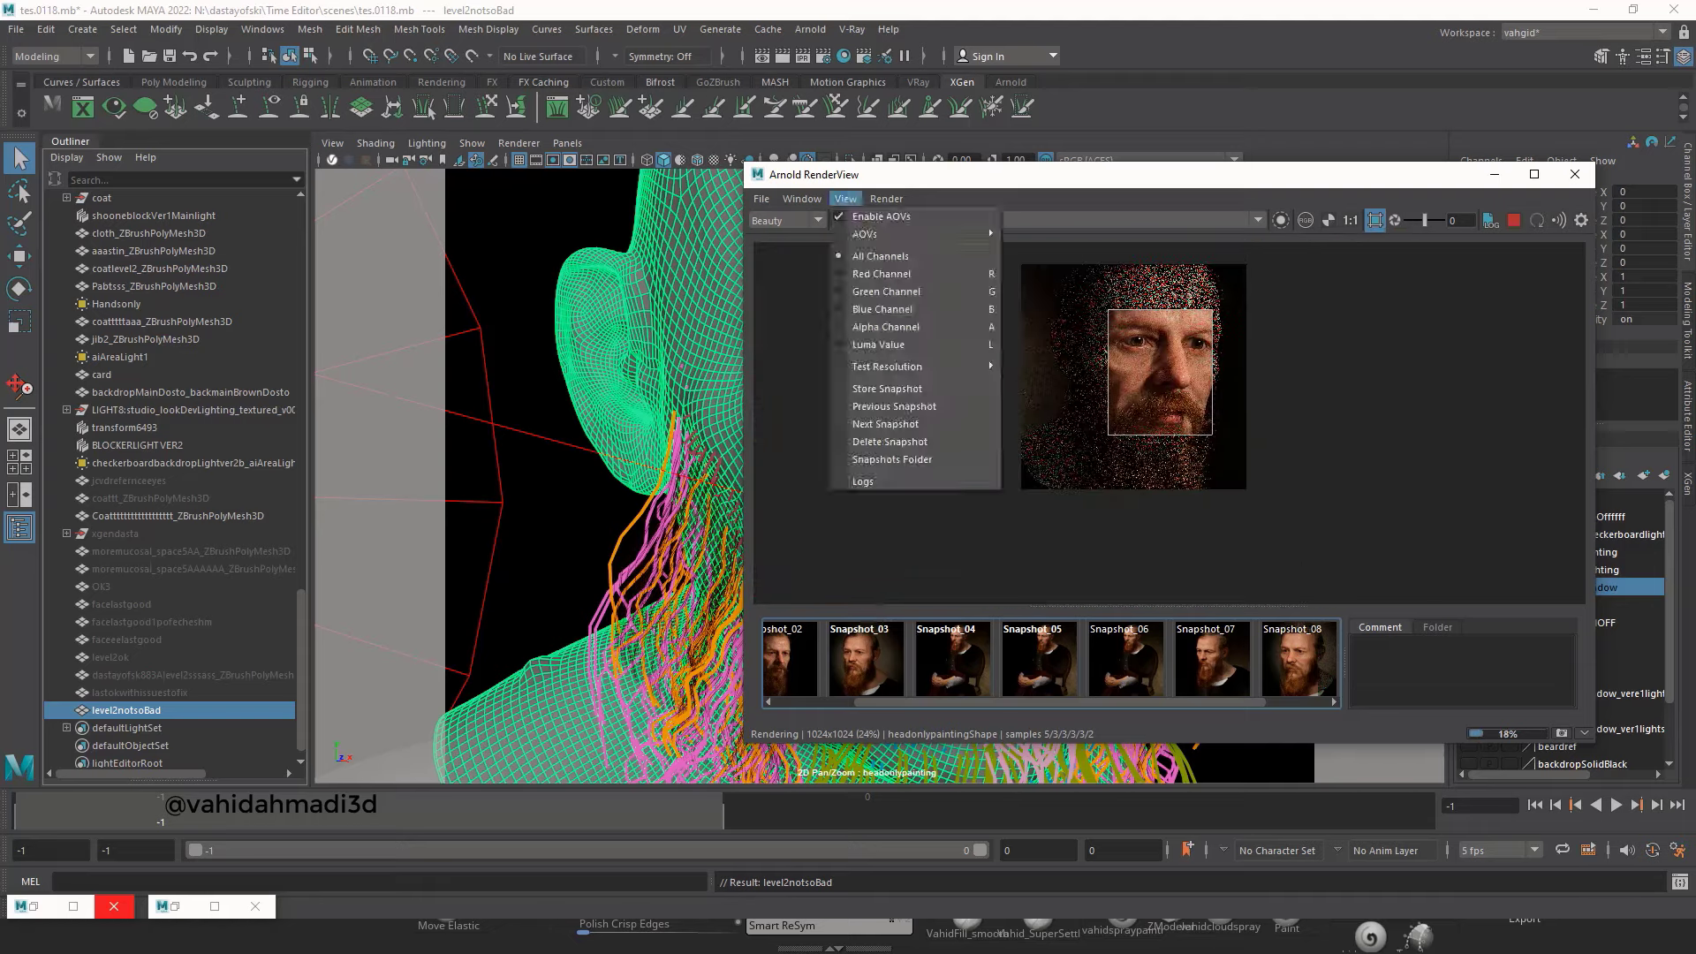
pyautogui.click(883, 248)
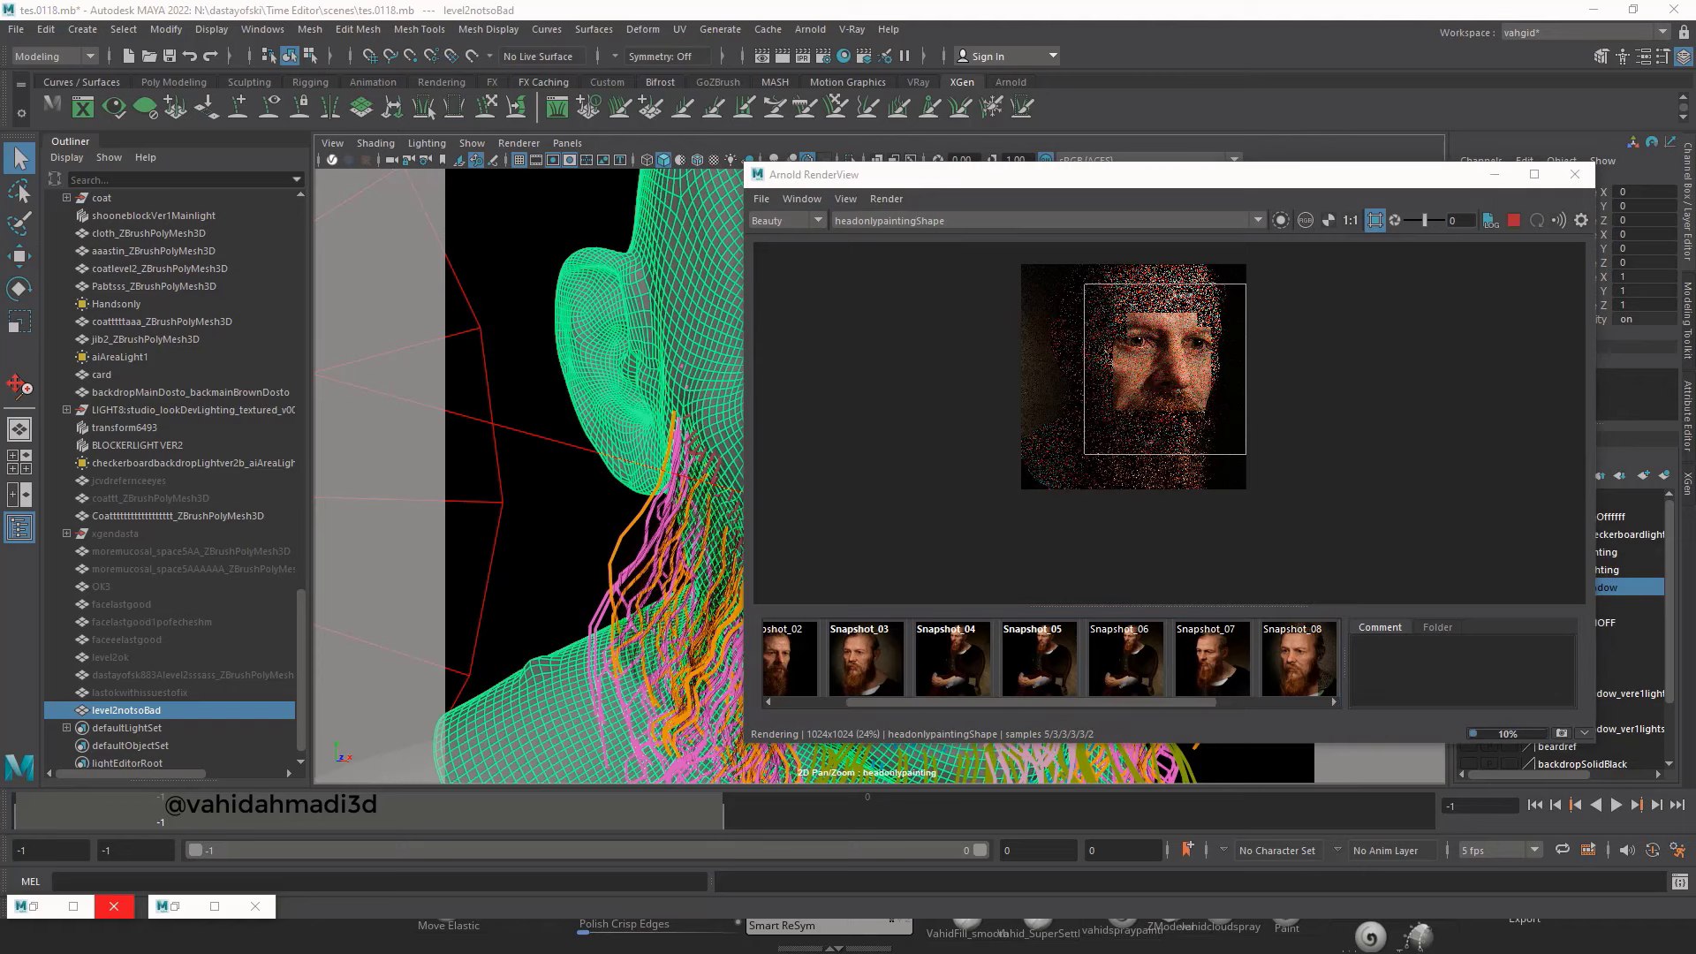
# - Step through the render snapshots, then hide the level2notsoBadBonewassoftinNose head mesh
pyautogui.hotkey('alt', 'Tab')
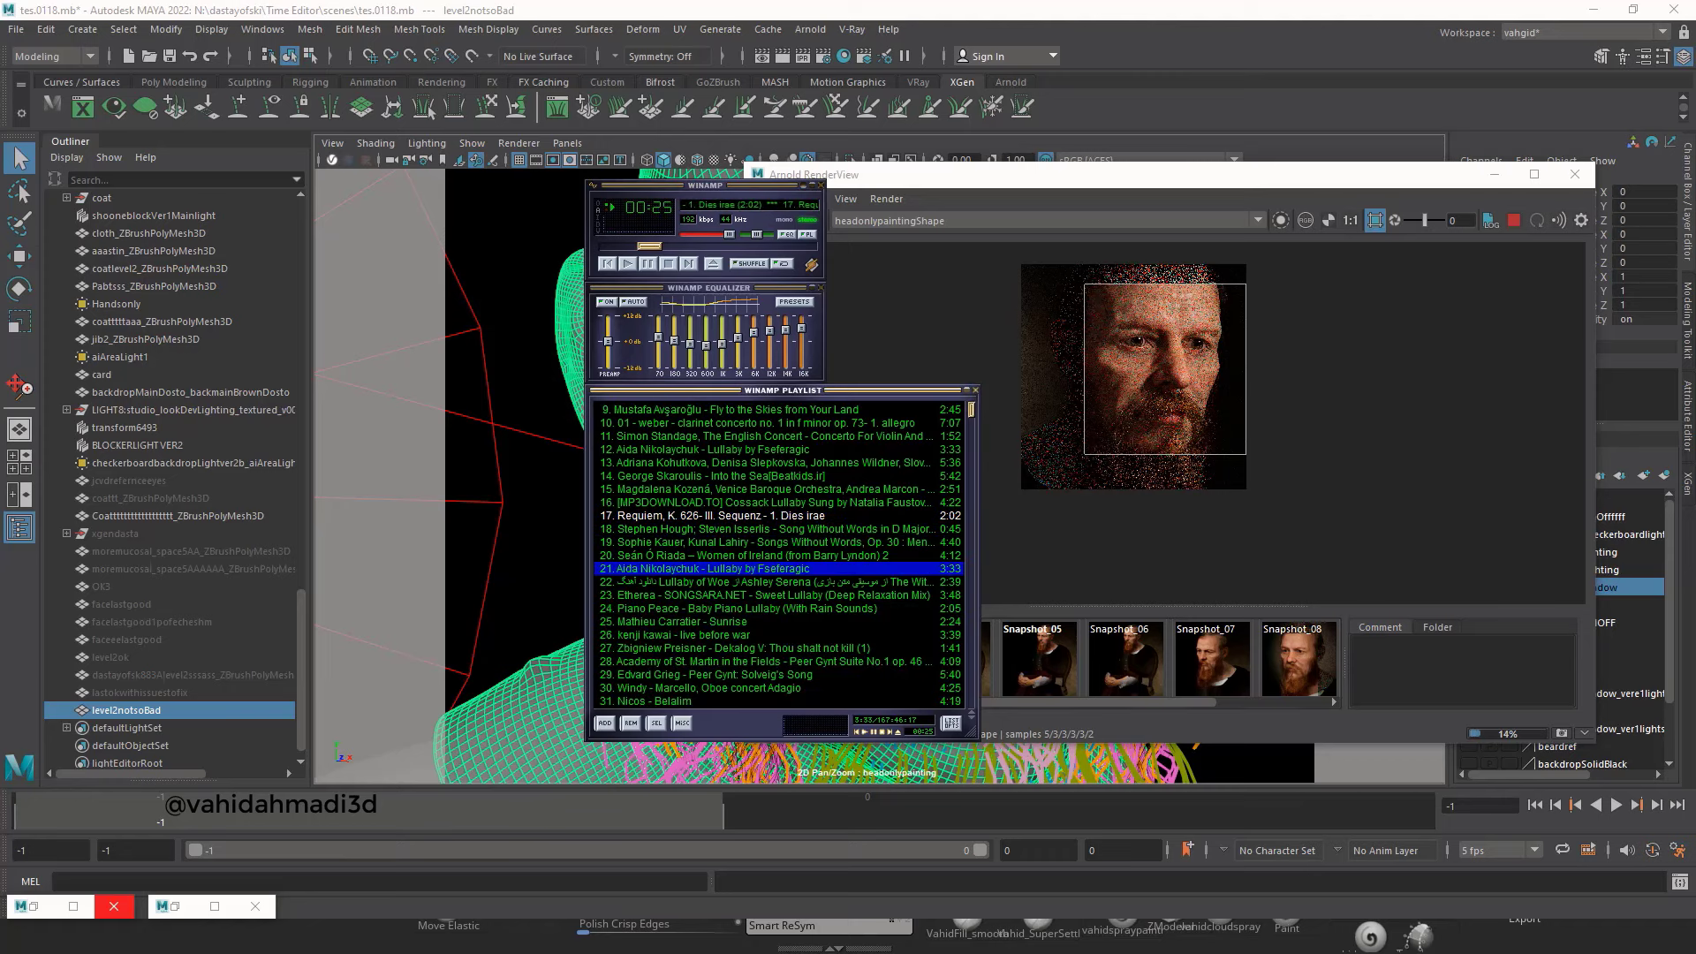
pyautogui.hotkey('alt', 'Tab')
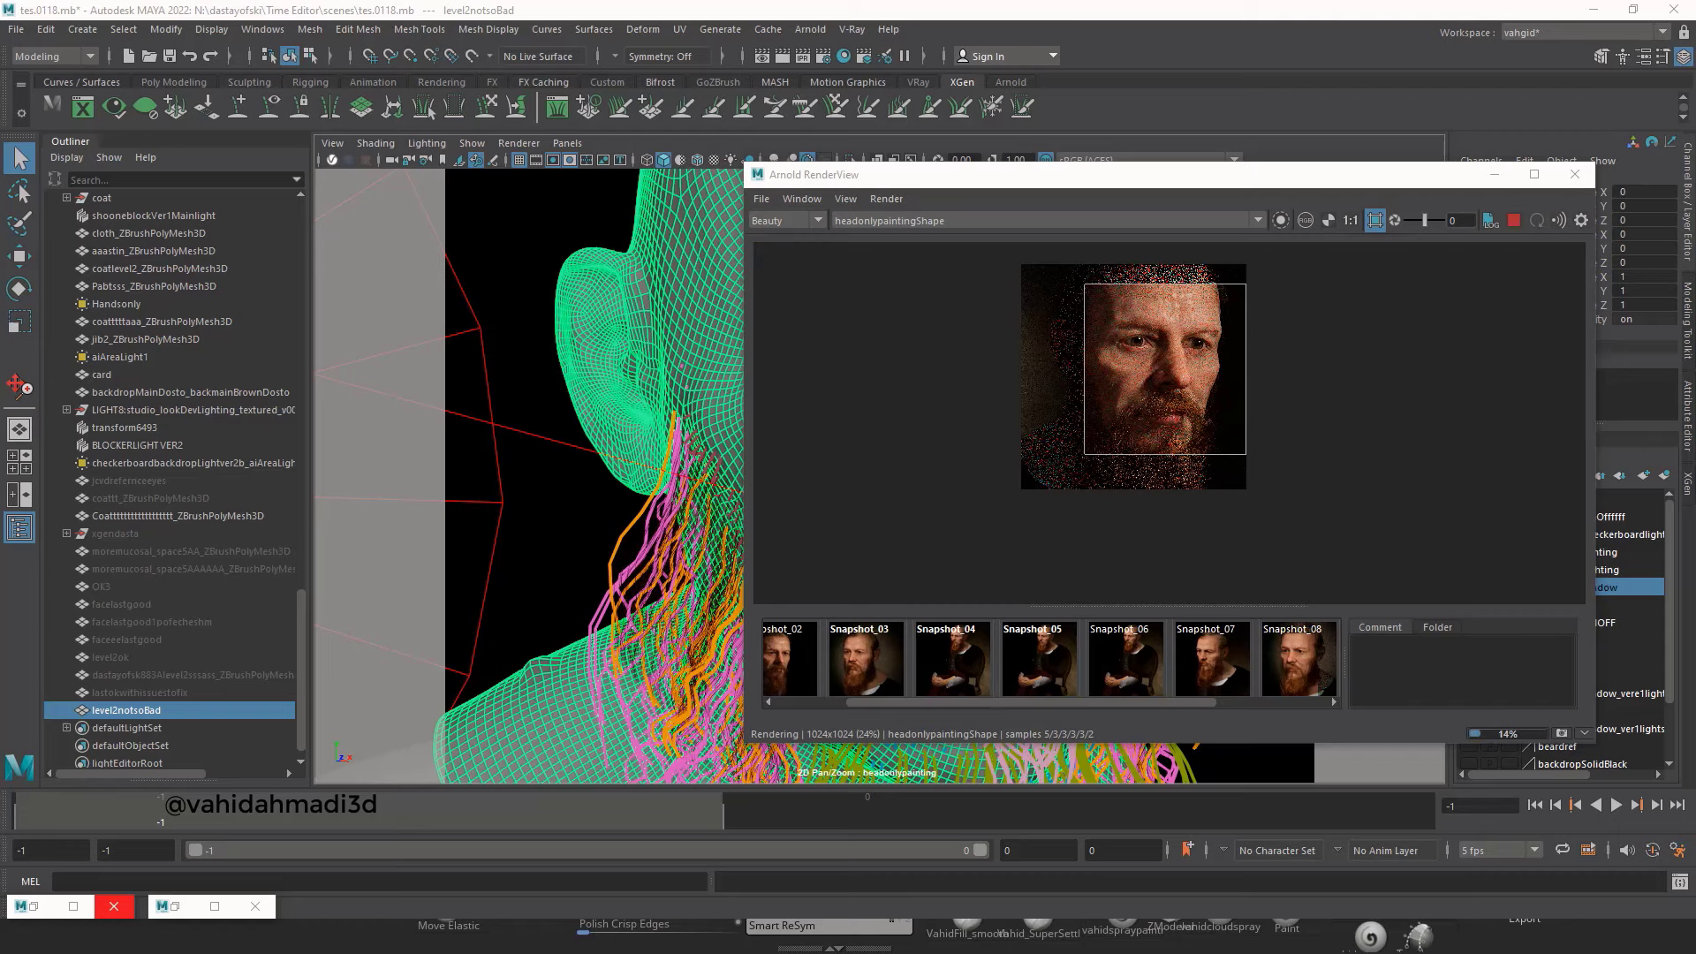
pyautogui.scroll(2, 1168, 420)
pyautogui.click(845, 199)
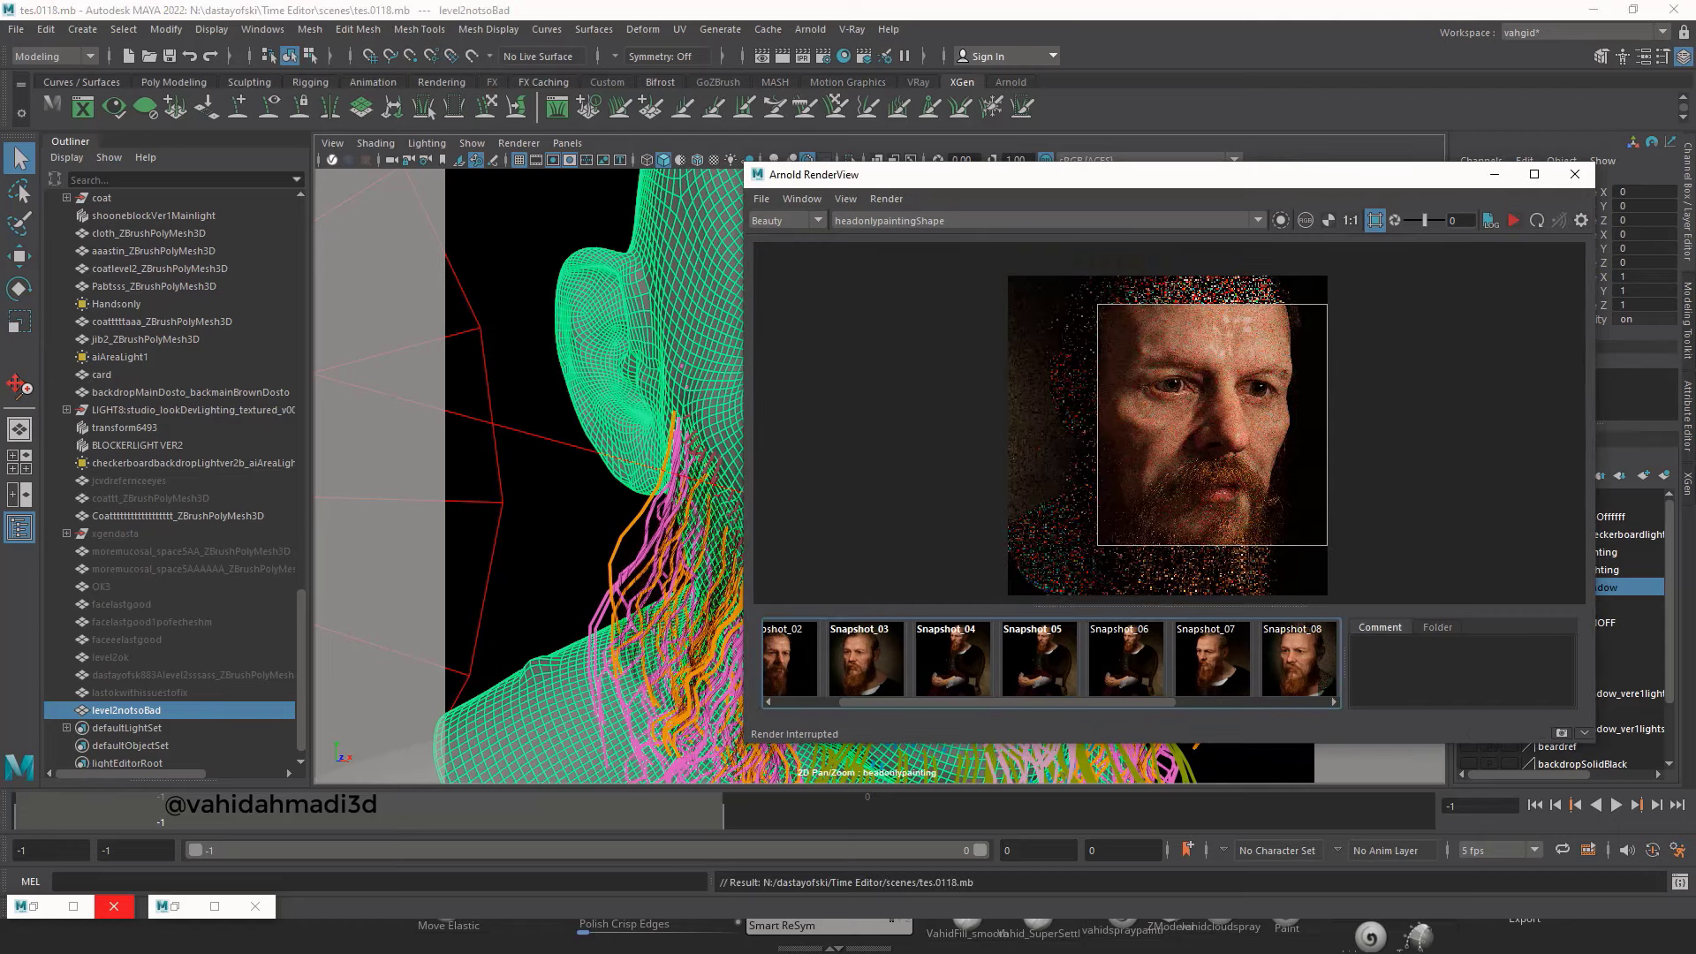
pyautogui.scroll(-1, 177, 698)
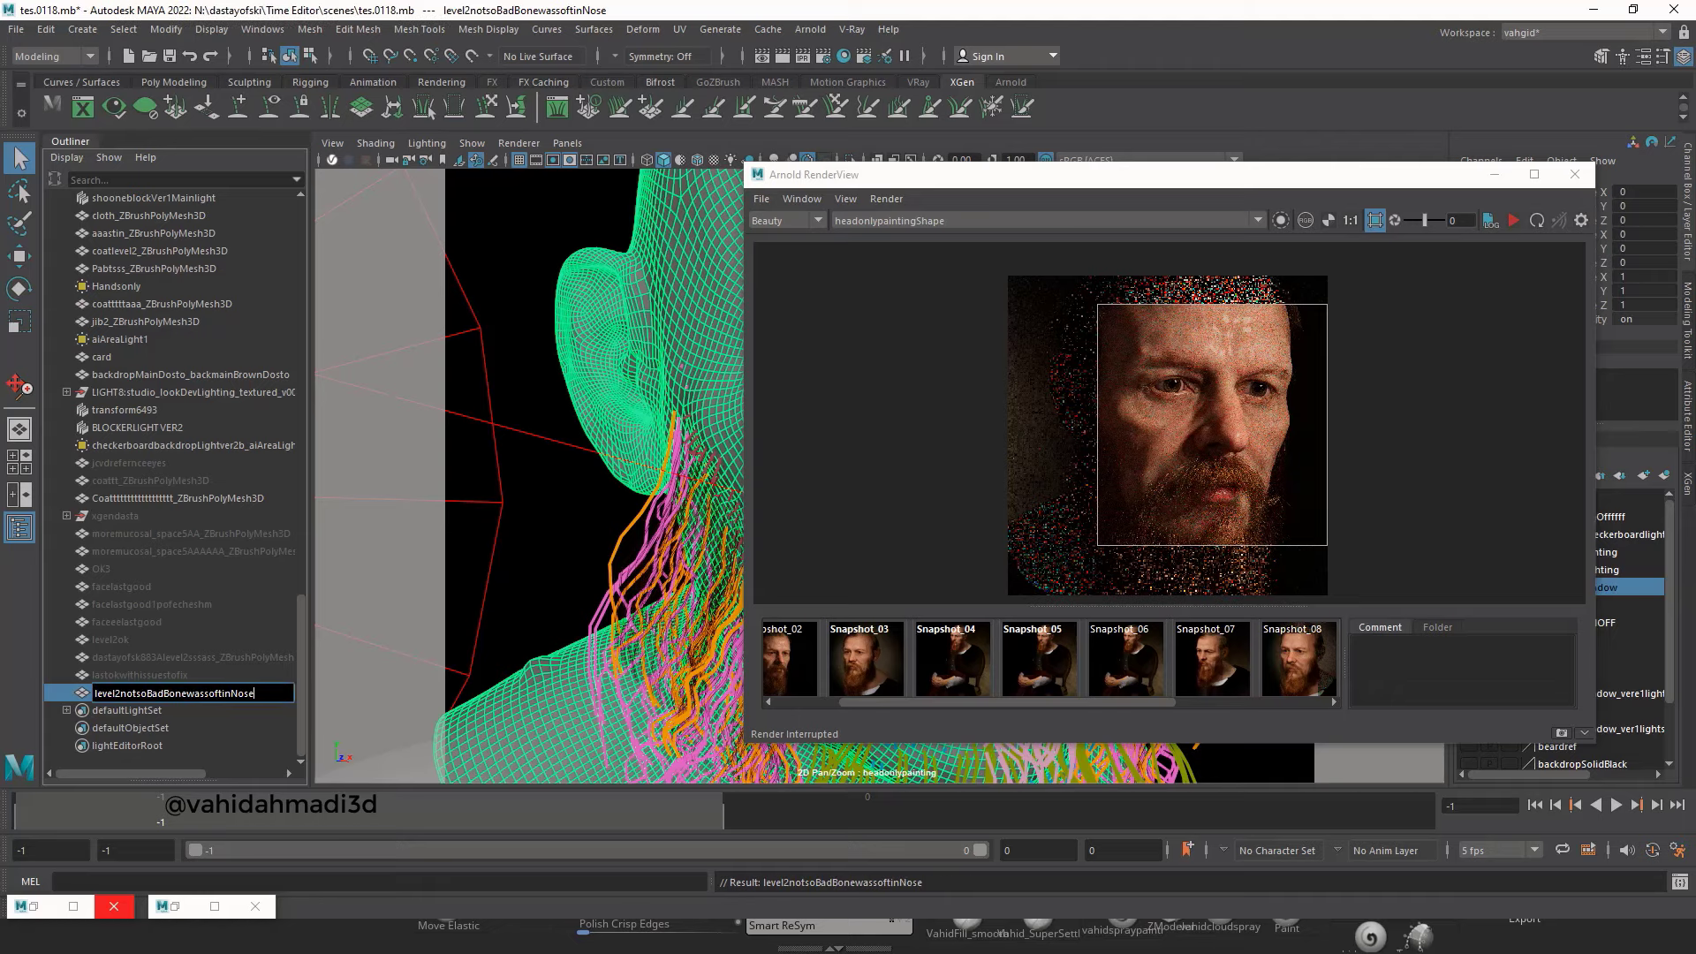
pyautogui.hotkey('ctrl', 'h')
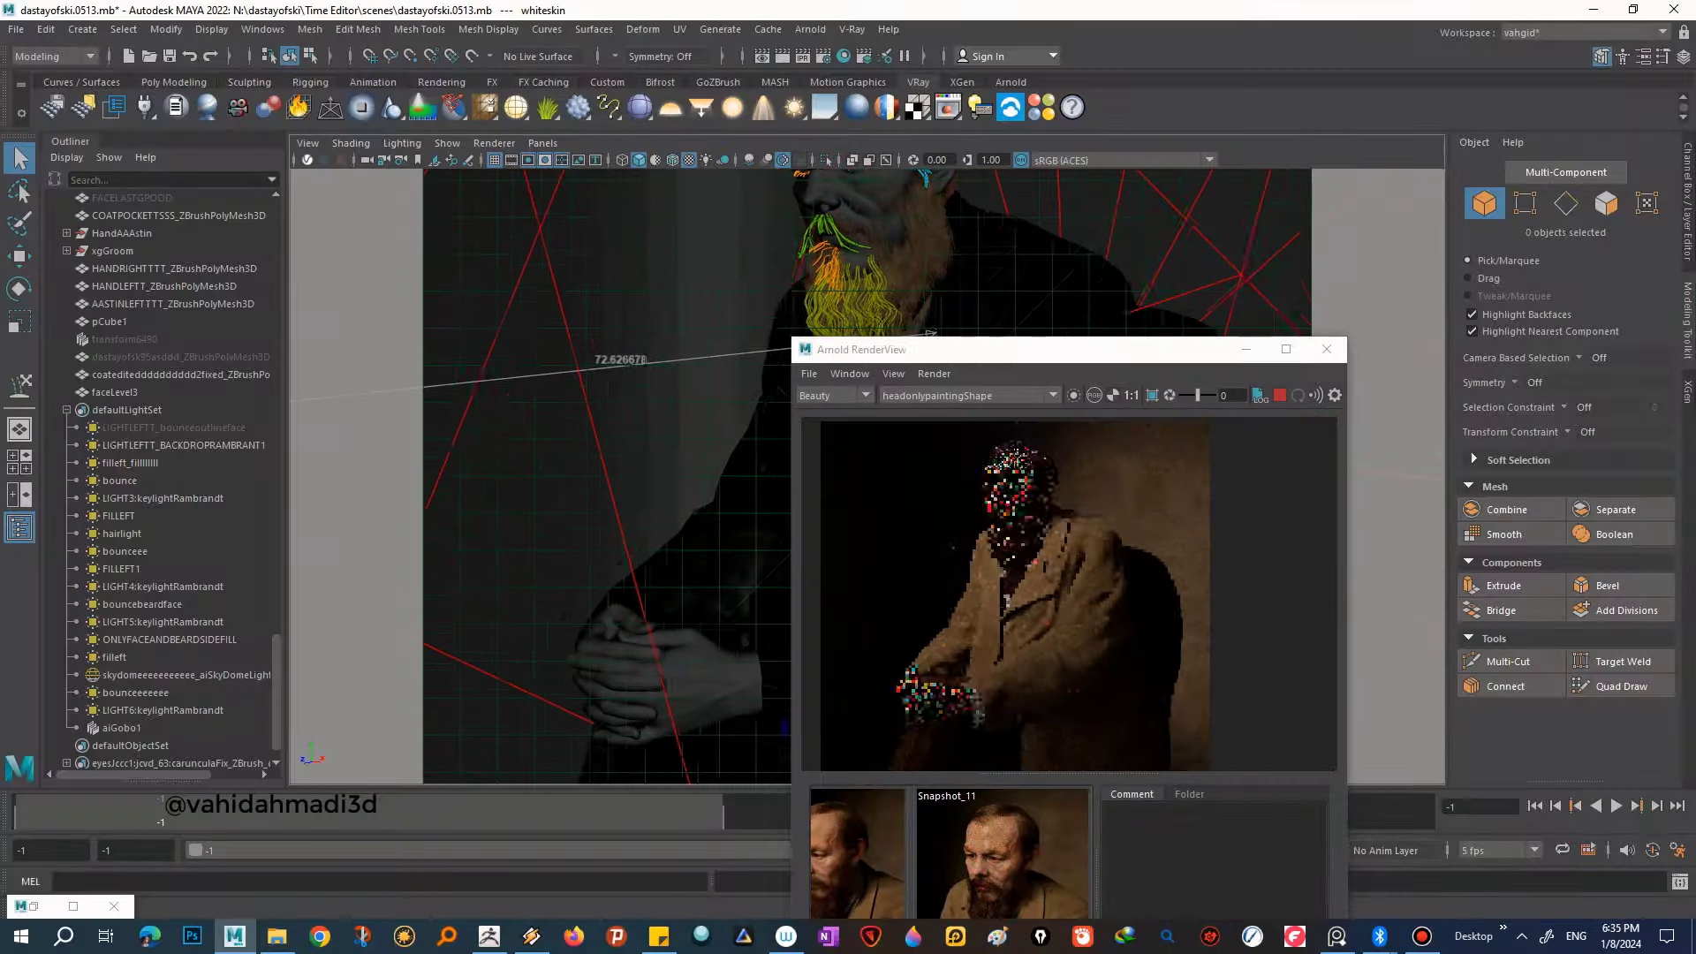
# - Jump the panel to the saved head close-up 2D Pan/Zoom bookmark
pyautogui.click(434, 160)
pyautogui.click(503, 314)
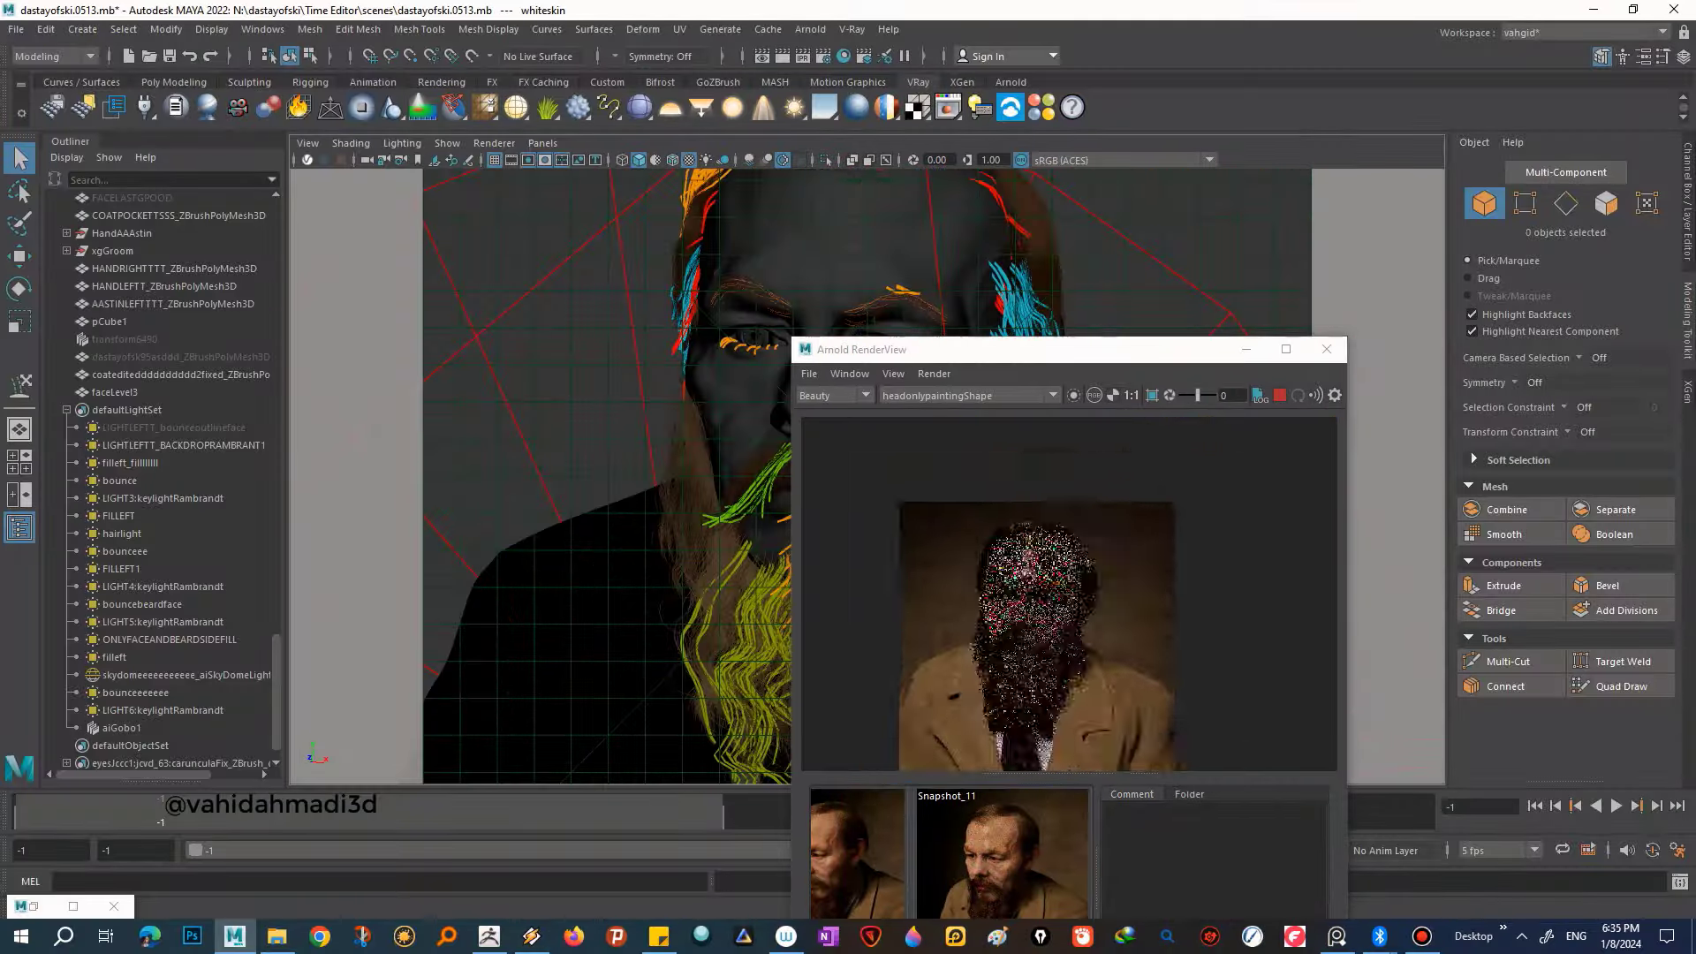
pyautogui.click(434, 160)
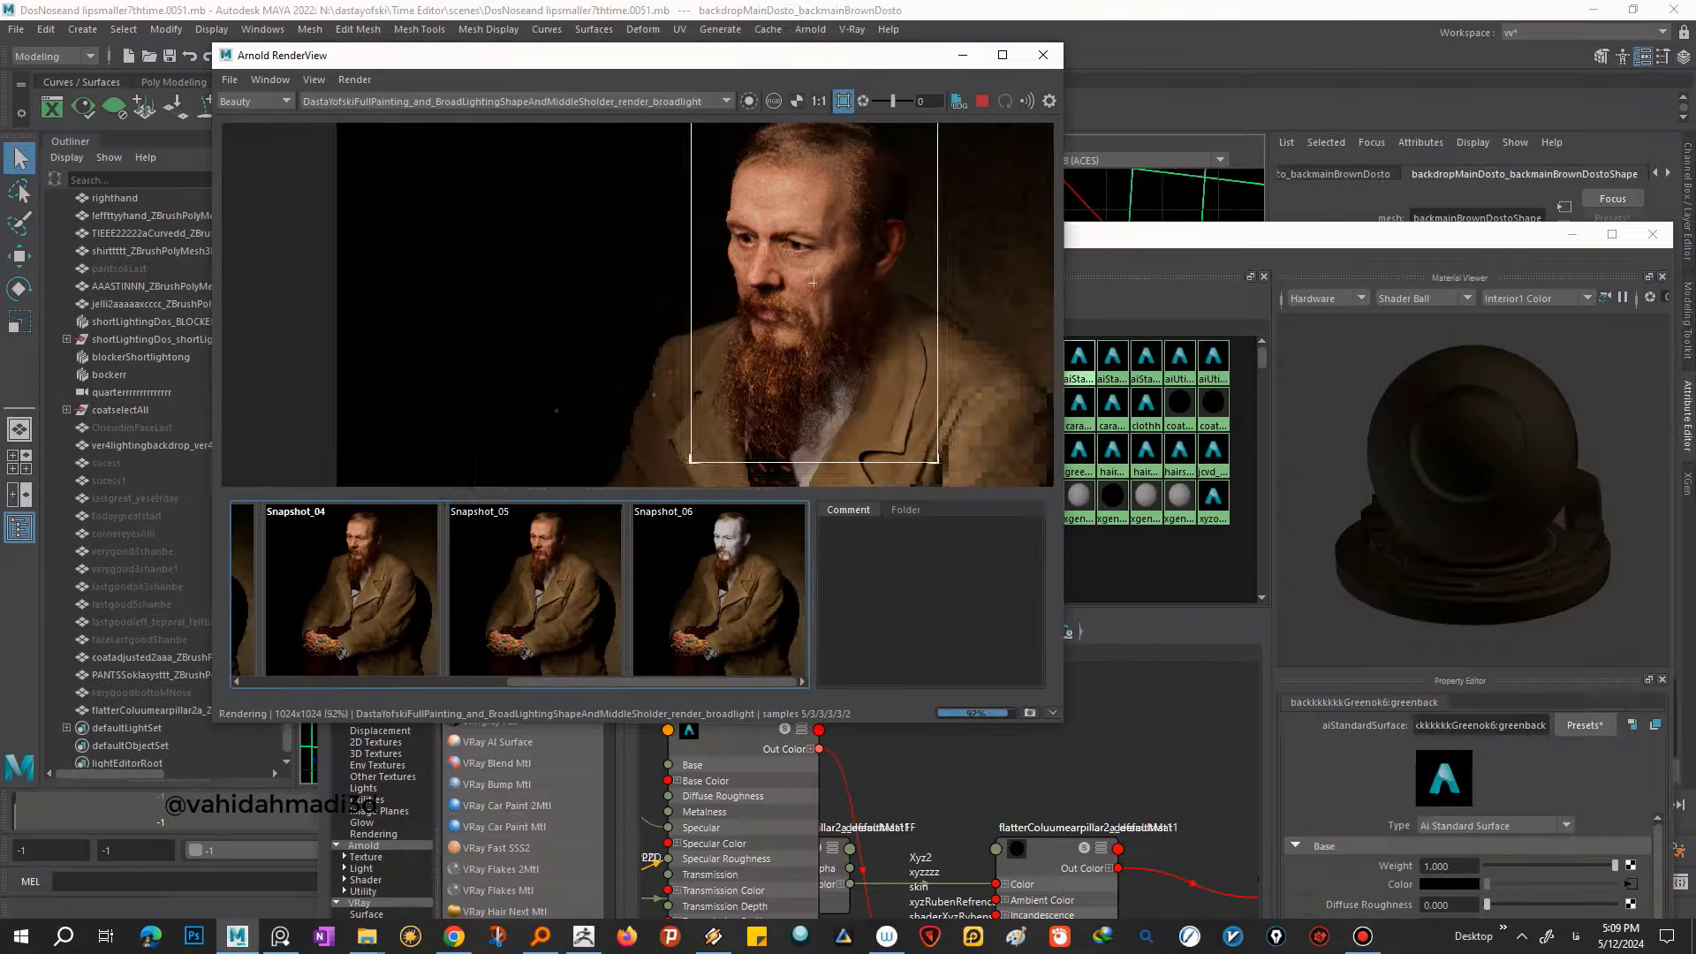
# - Store the current portrait render as a snapshot in Arnold RenderView
pyautogui.scroll(5, 813, 282)
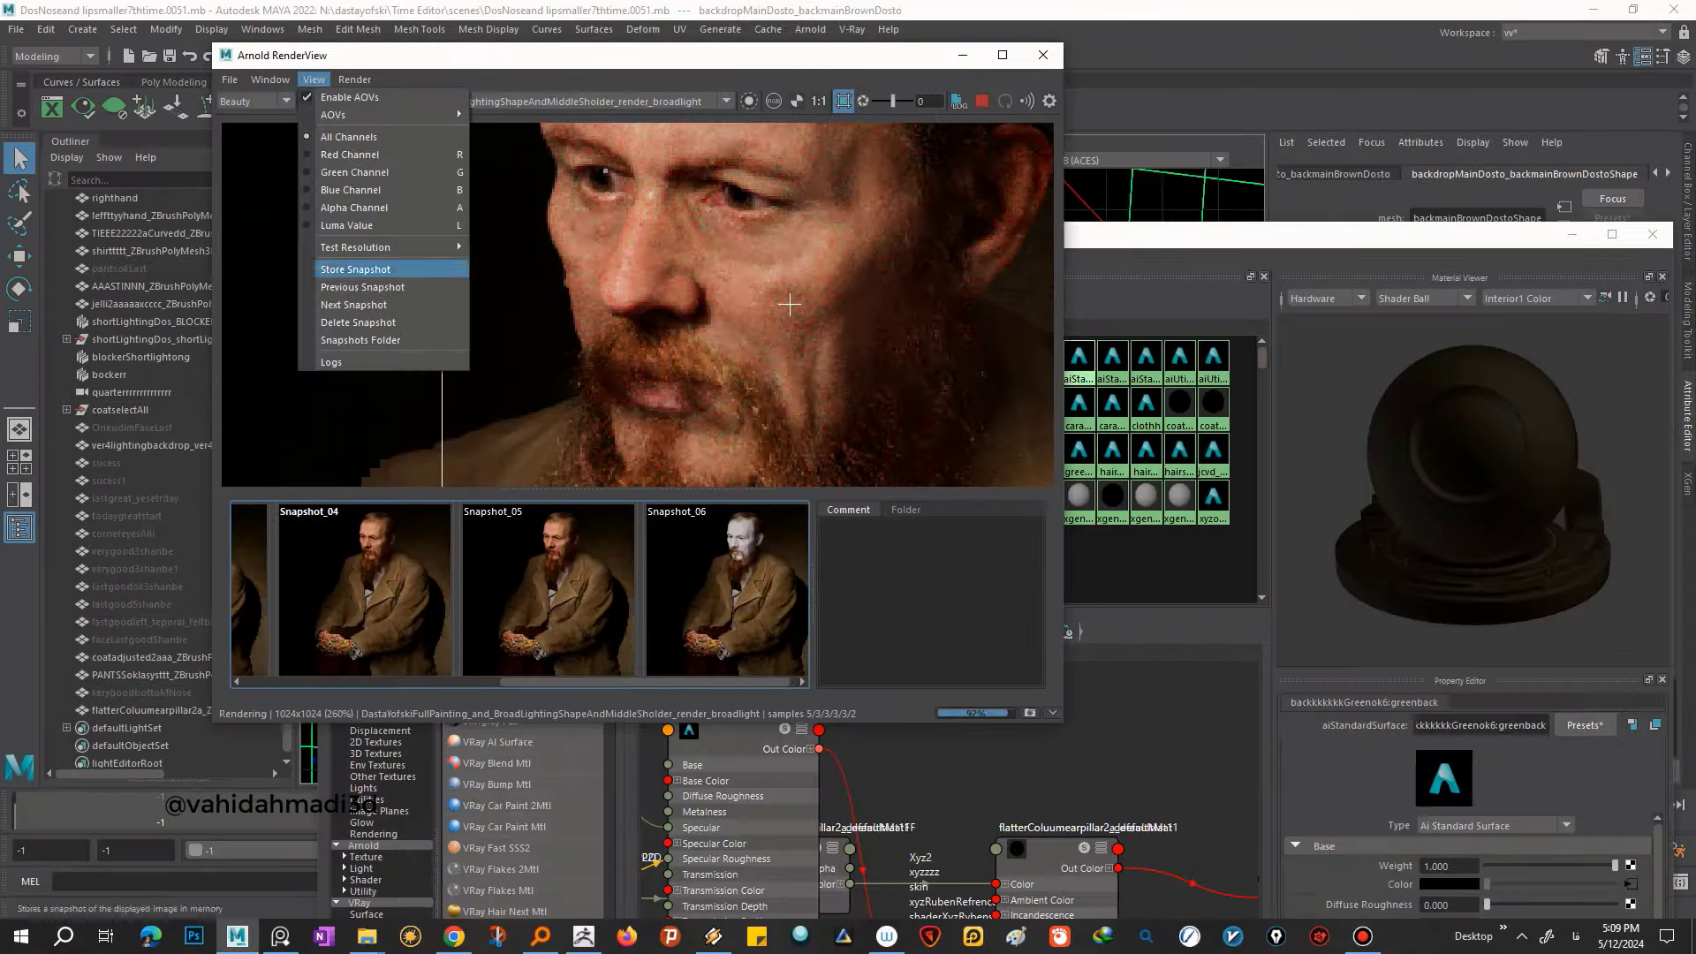
pyautogui.press('Return')
pyautogui.scroll(-5, 789, 304)
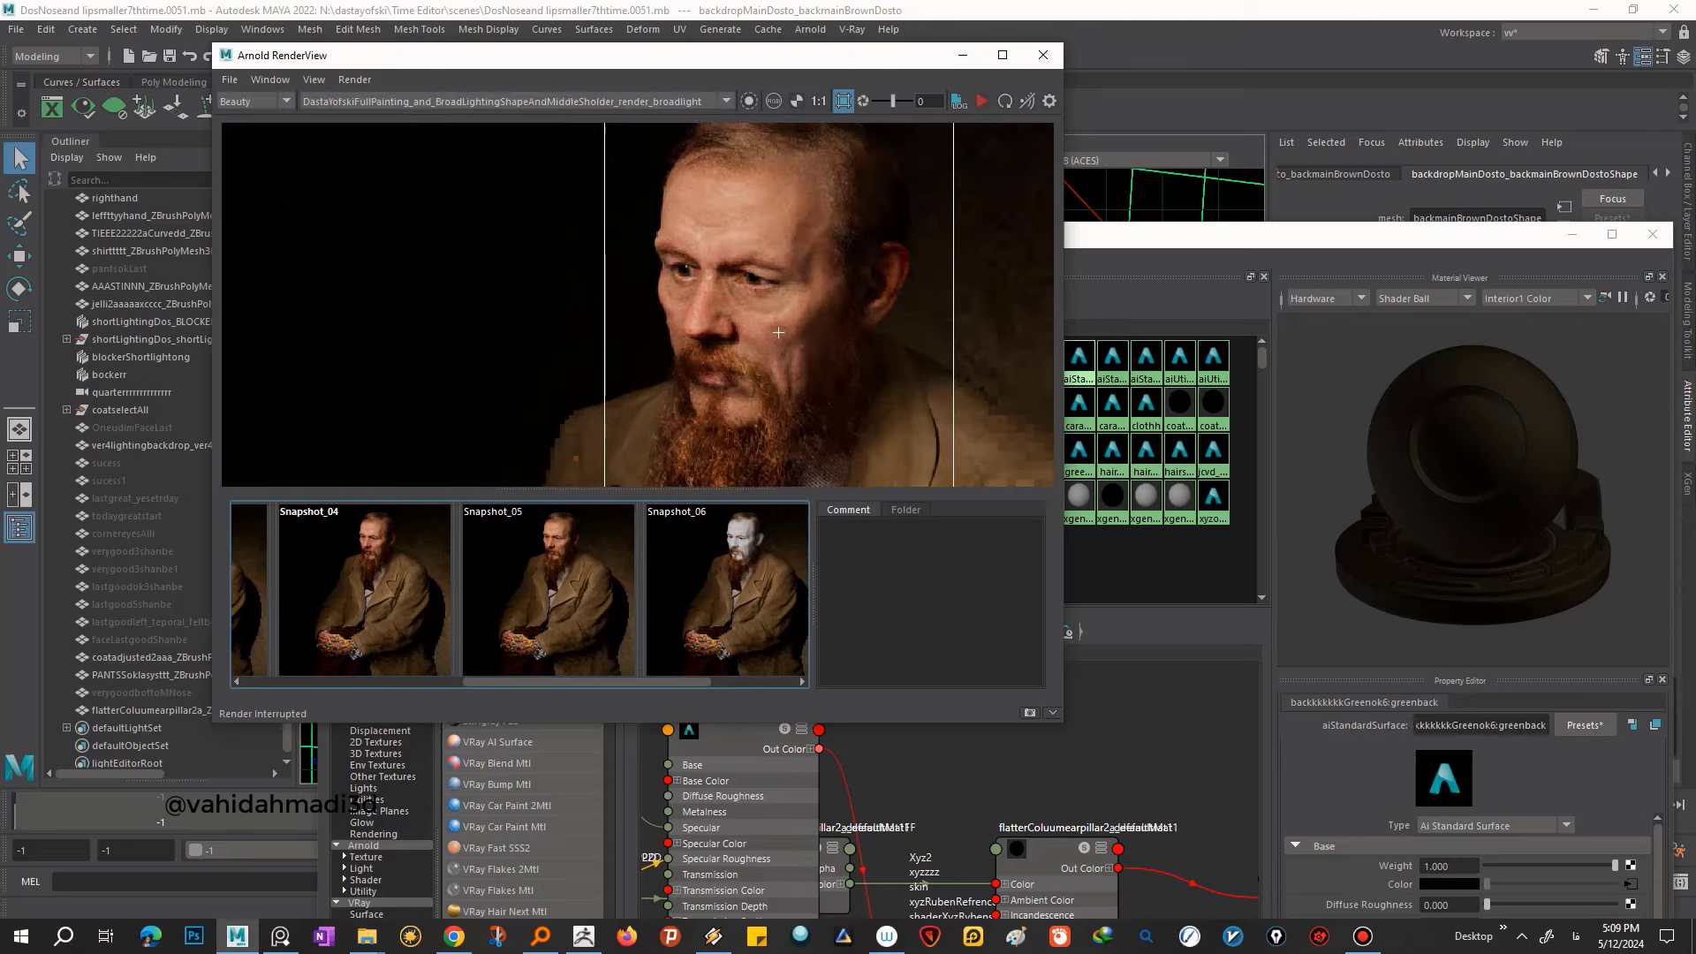
pyautogui.scroll(5, 907, 343)
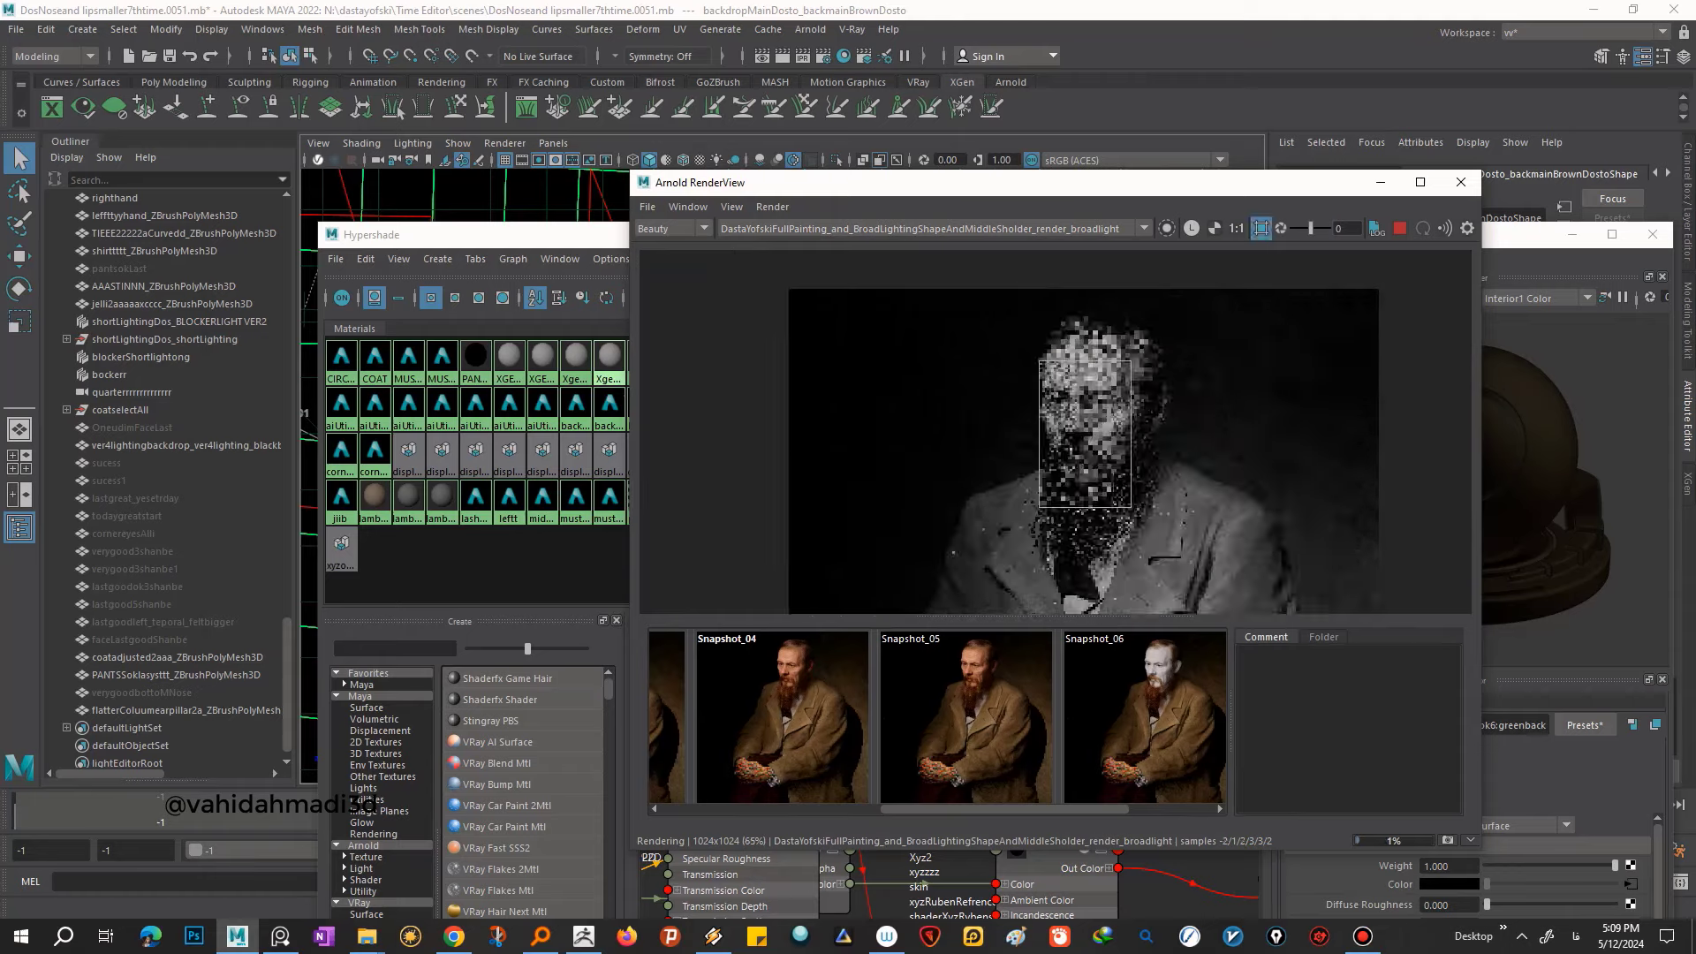
pyautogui.rightClick(997, 731)
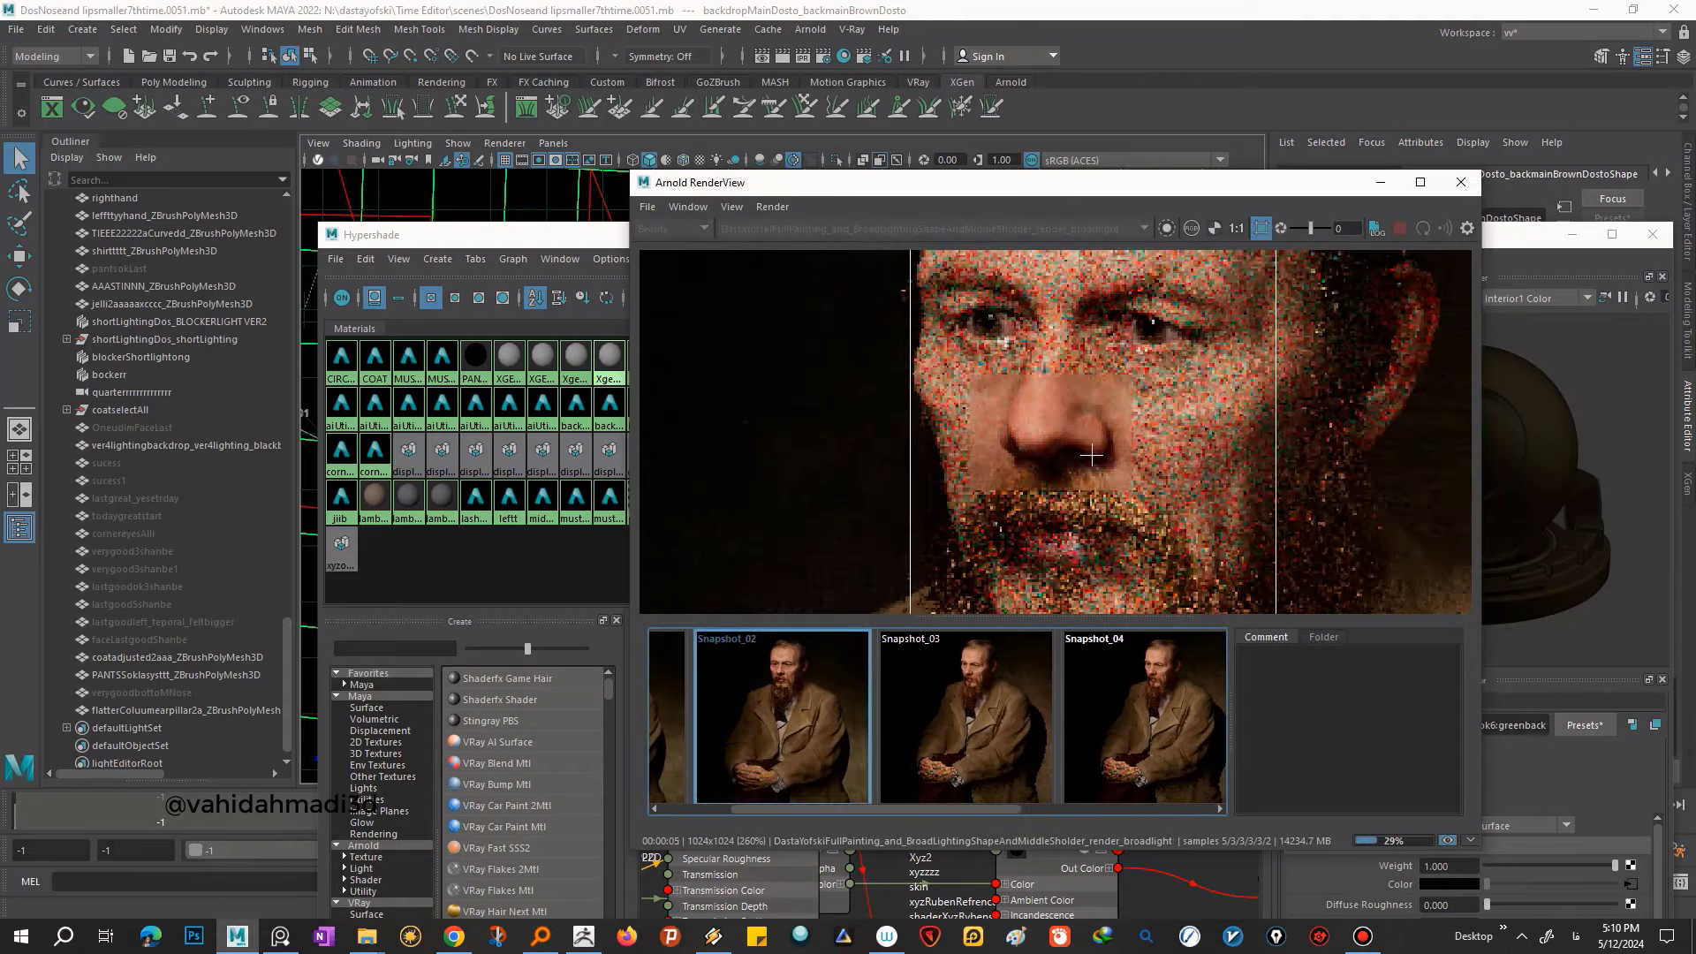
# - Limit rendering to a crop region around the face with Lighting debug shading
pyautogui.moveTo(986, 355); pyautogui.dragTo(1116, 563)
pyautogui.scroll(2, 1050, 441)
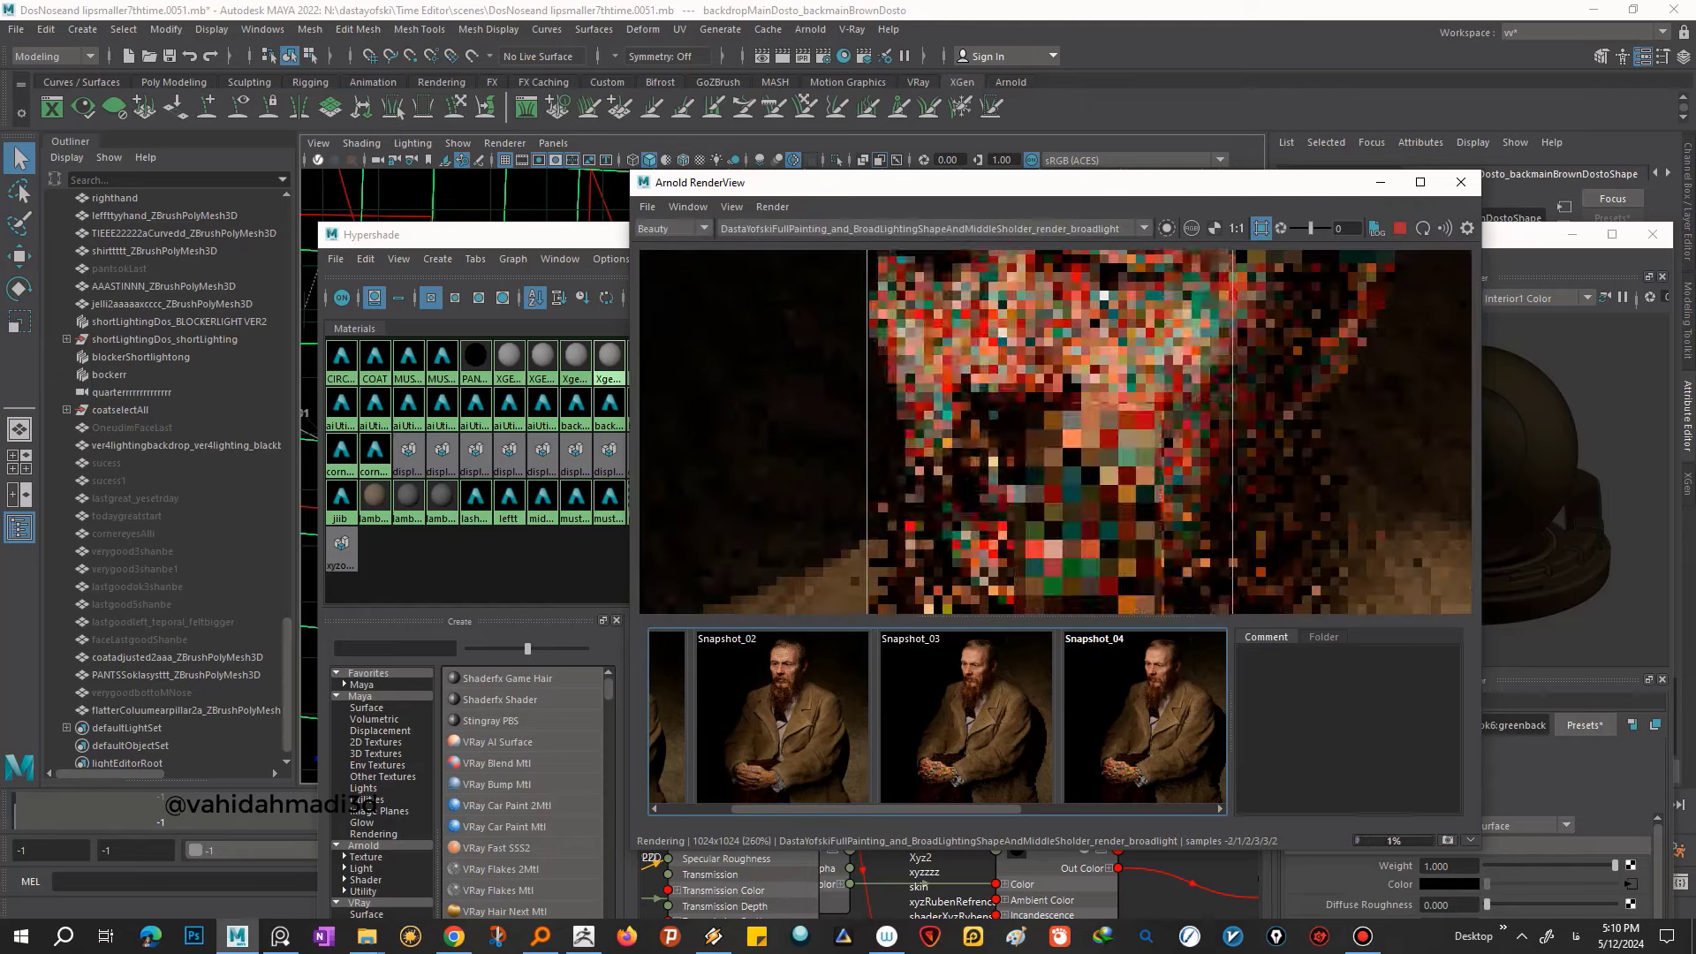
pyautogui.scroll(-3, 960, 288)
pyautogui.scroll(2, 960, 288)
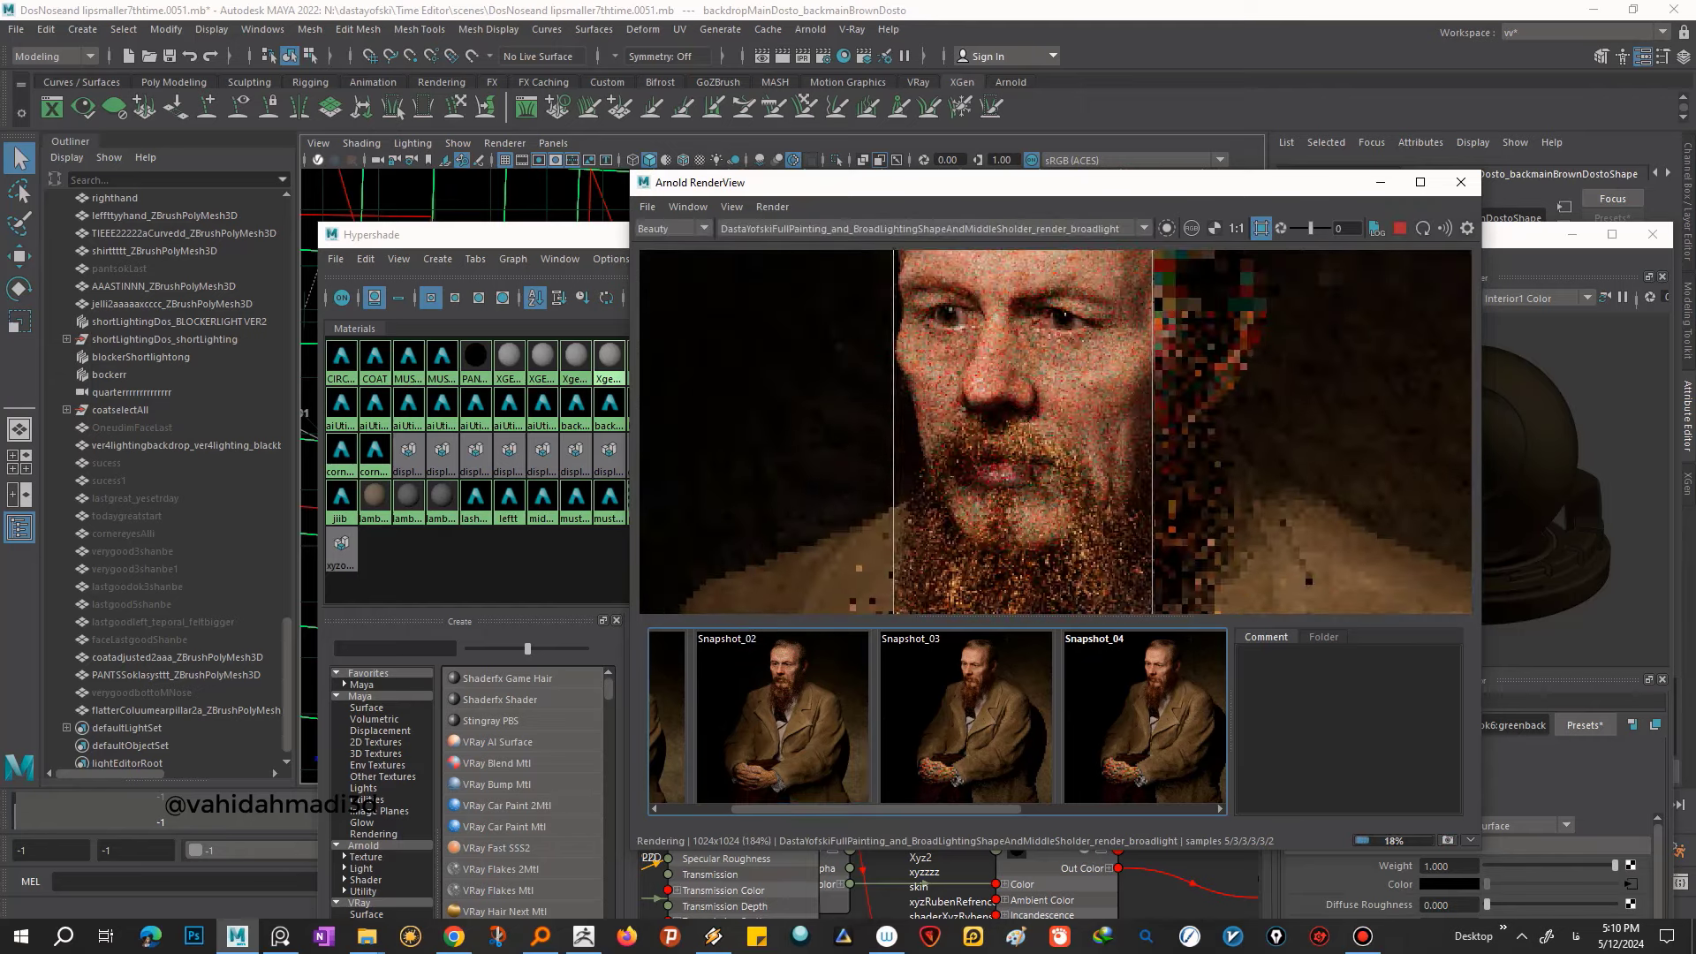
pyautogui.click(1003, 459)
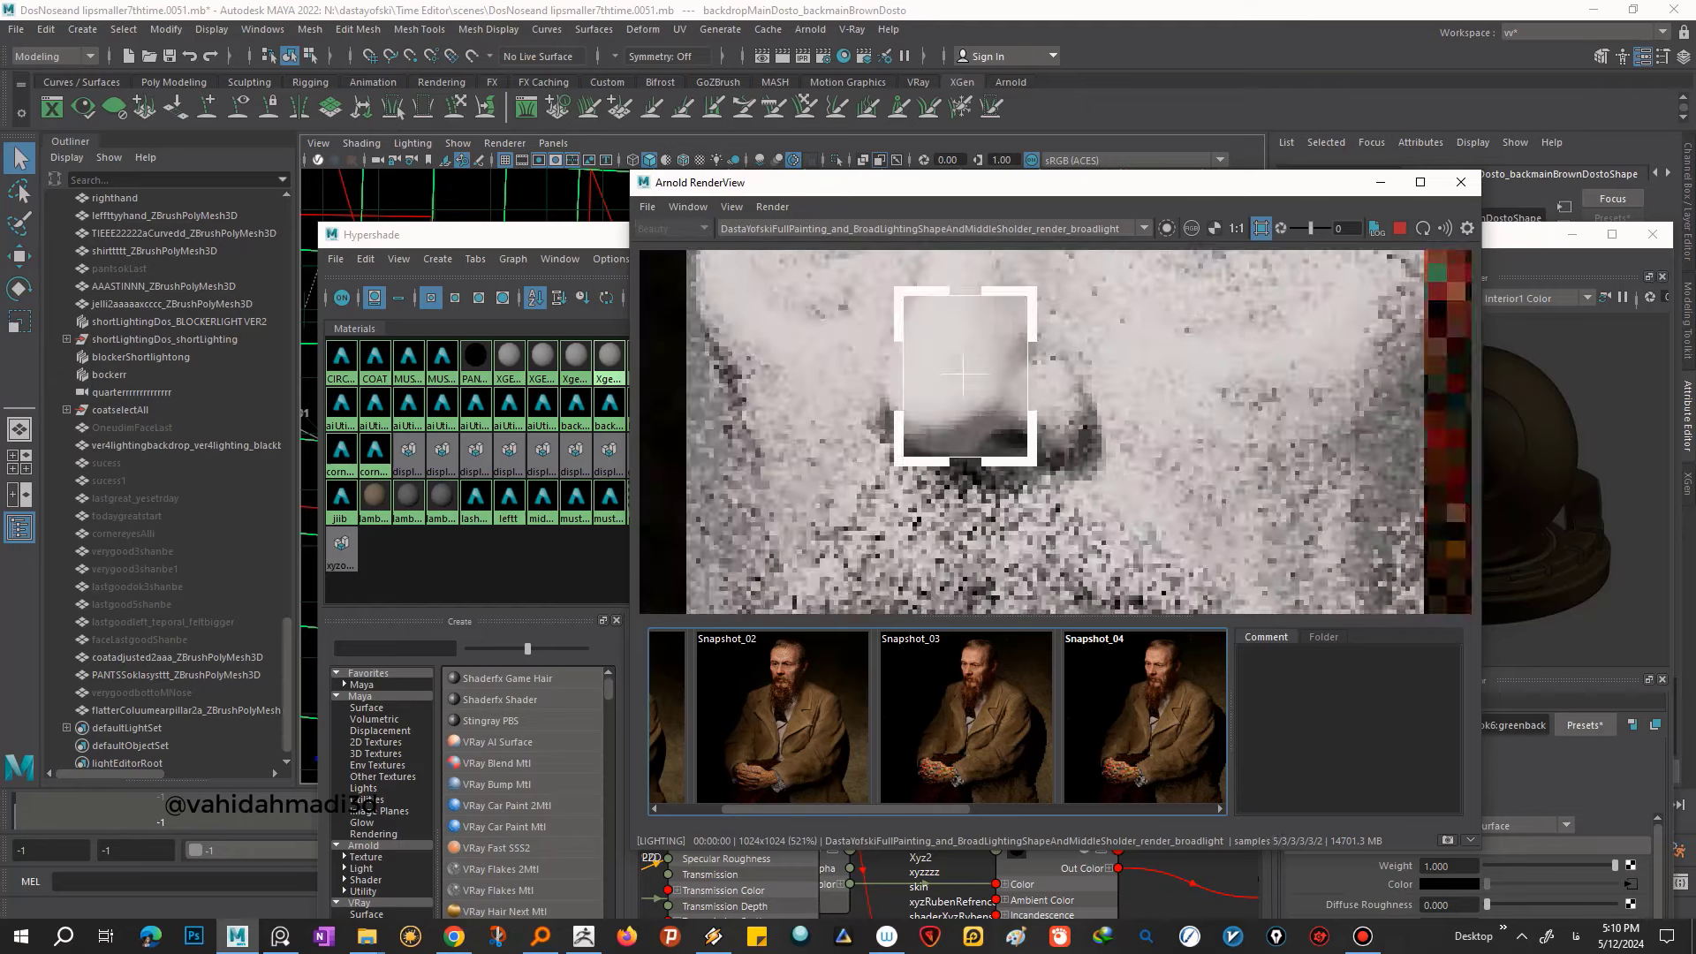
pyautogui.scroll(-2, 916, 419)
pyautogui.scroll(3, 916, 418)
pyautogui.scroll(-2, 916, 419)
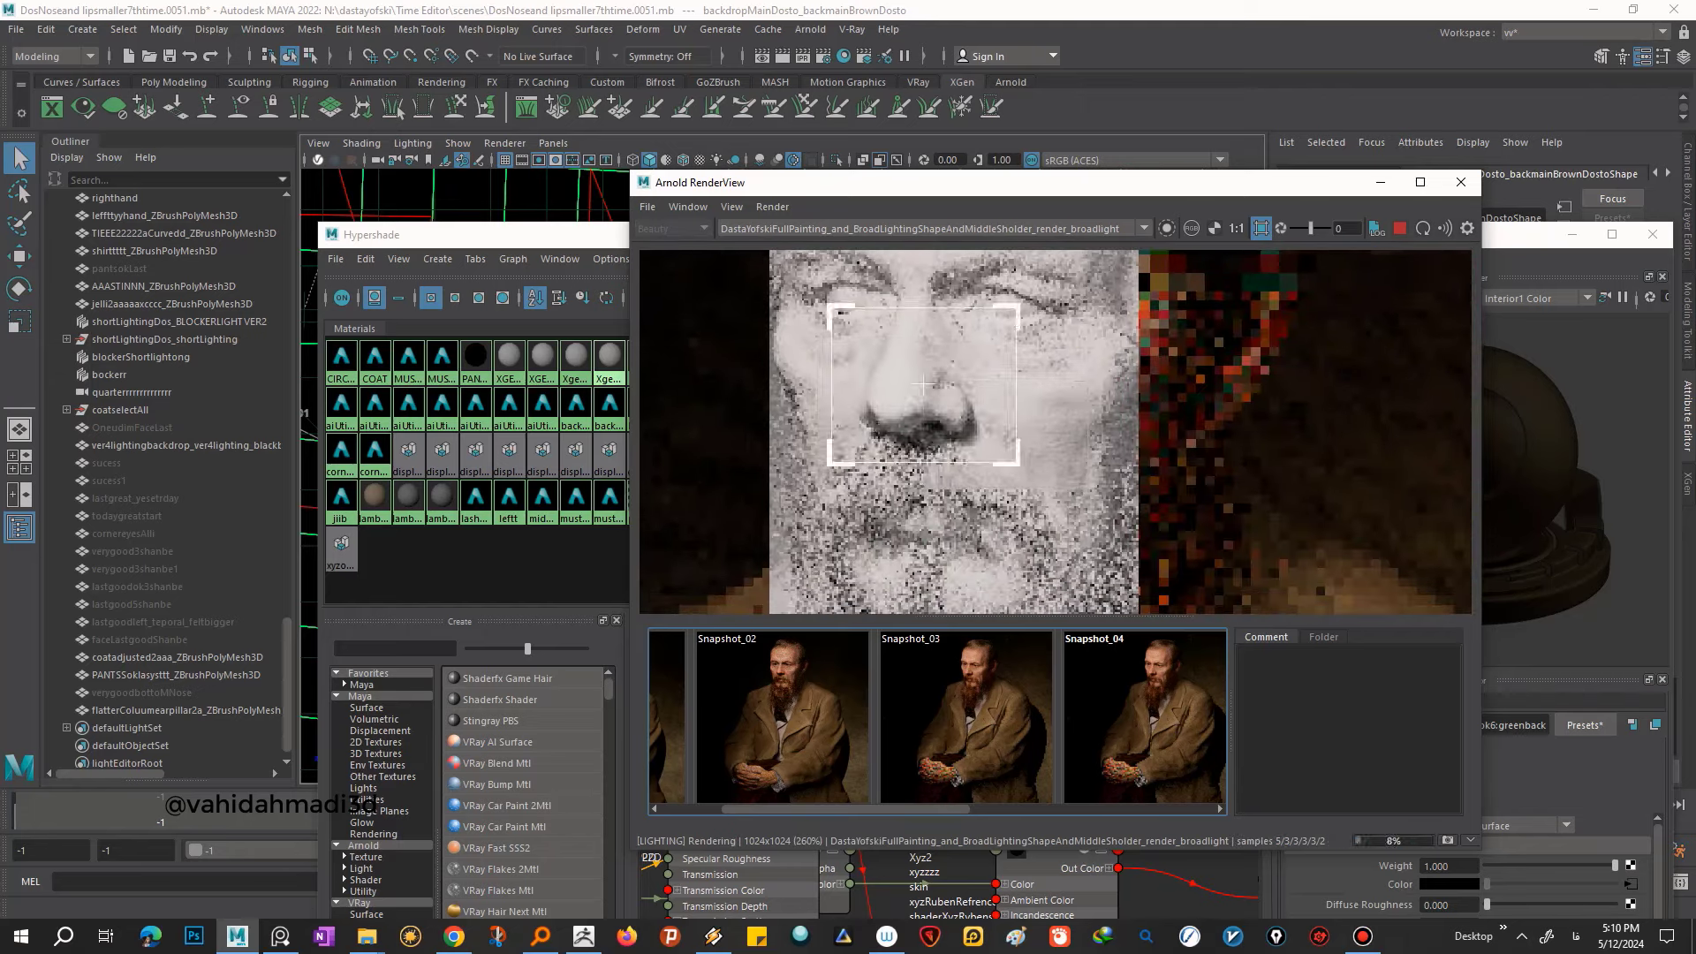
pyautogui.click(772, 206)
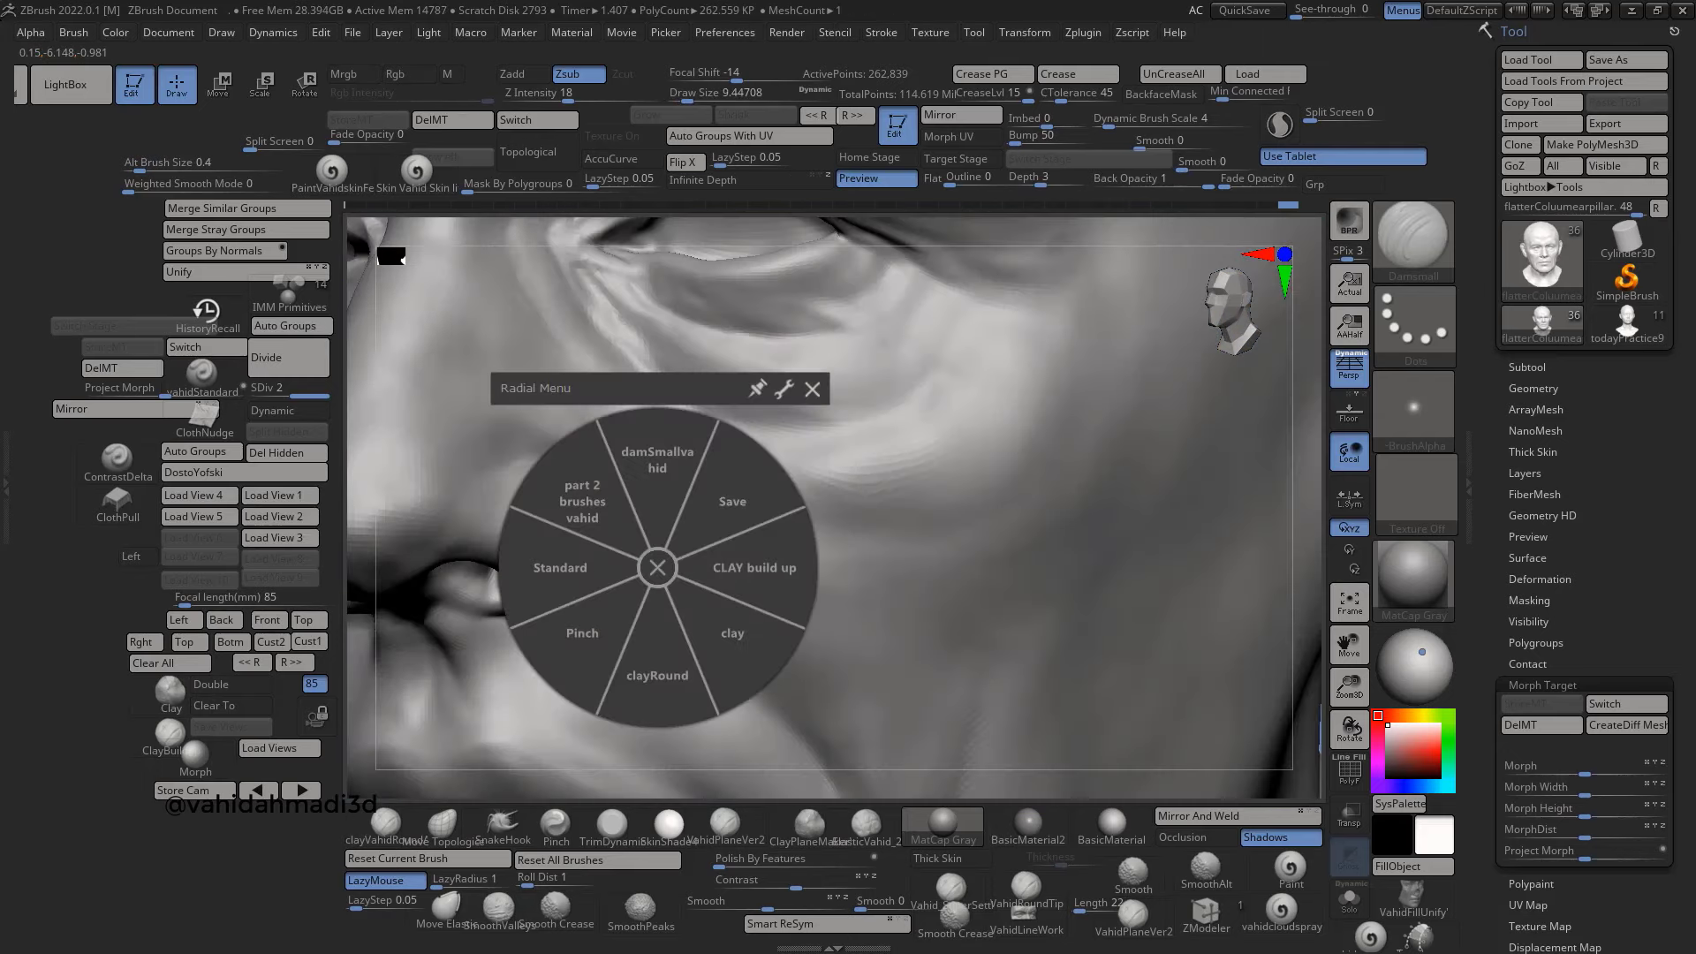
# - Pick the vahidBuildUp brush, turn the head to front view, and export it as OBJ
pyautogui.click(617, 578)
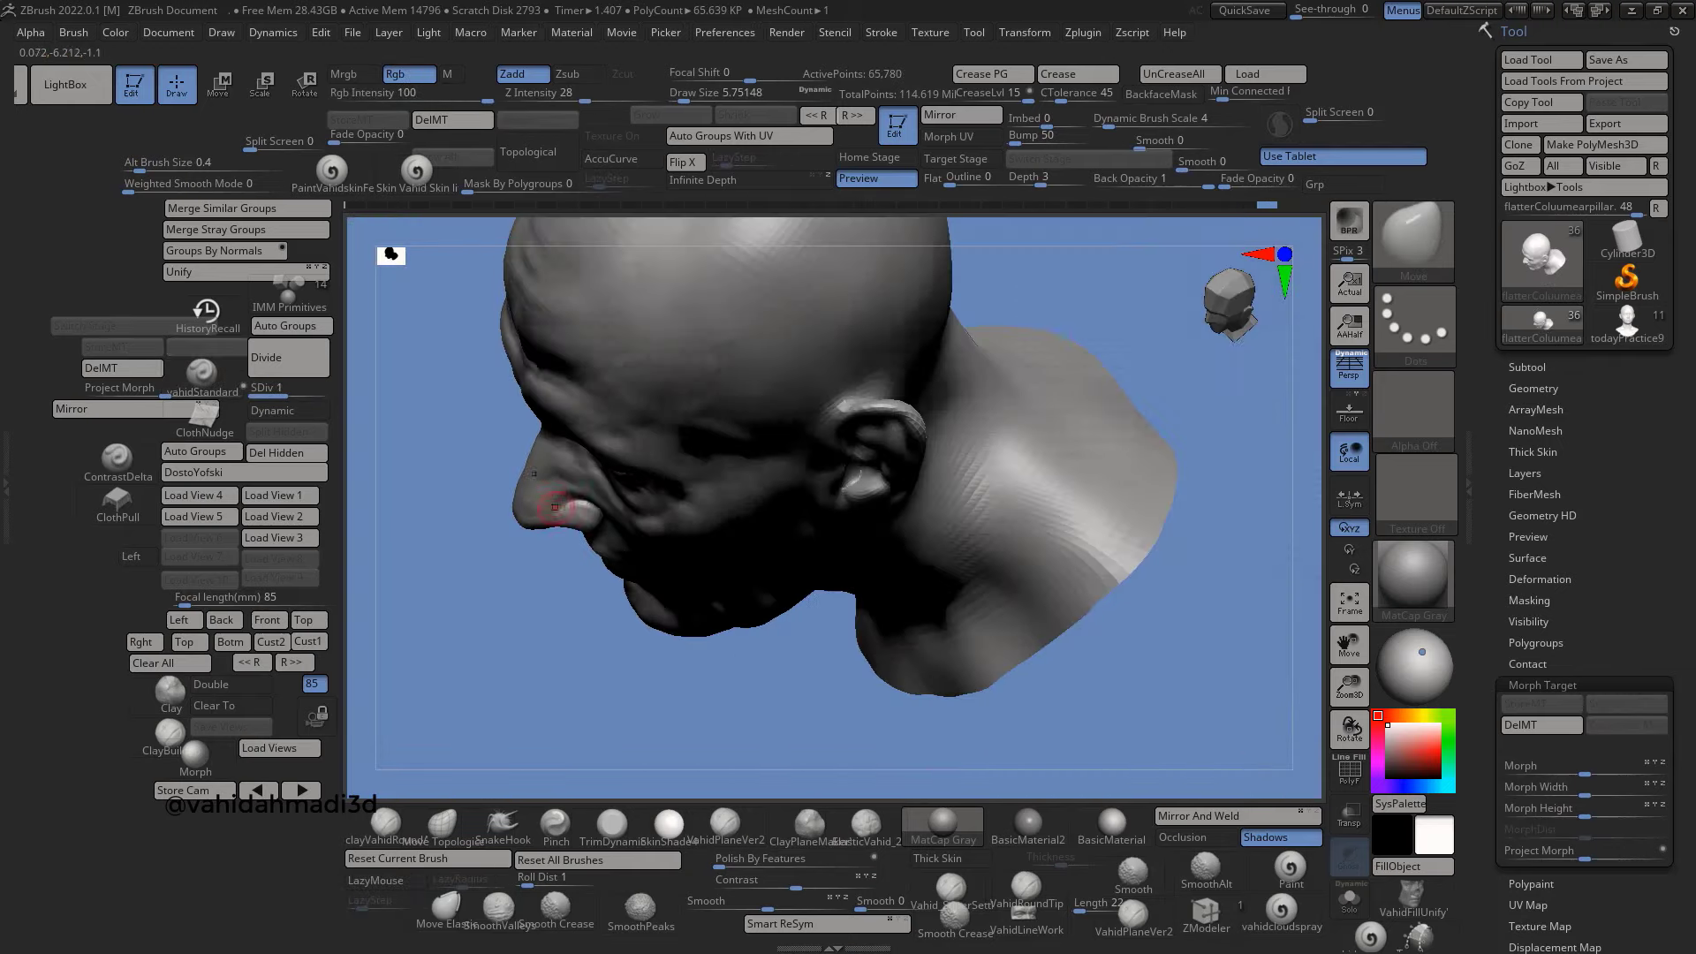
pyautogui.keyDown('shift'); pyautogui.moveTo(554, 507); pyautogui.dragTo(965, 522); pyautogui.keyUp('shift')
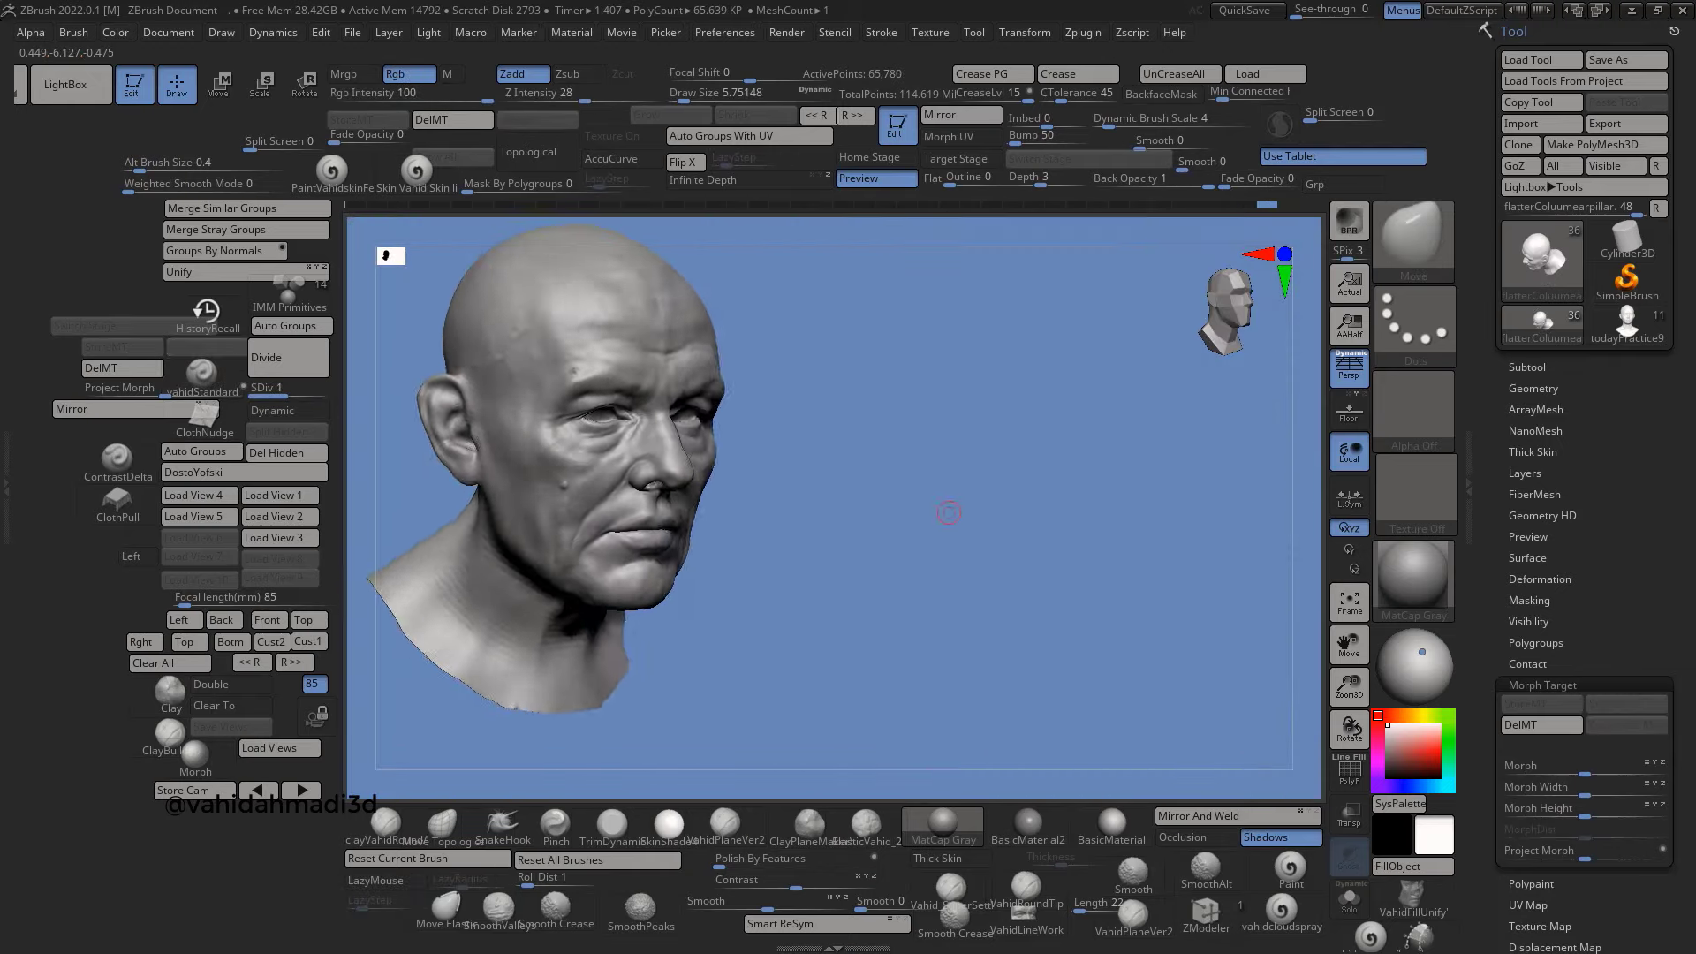
pyautogui.click(1625, 124)
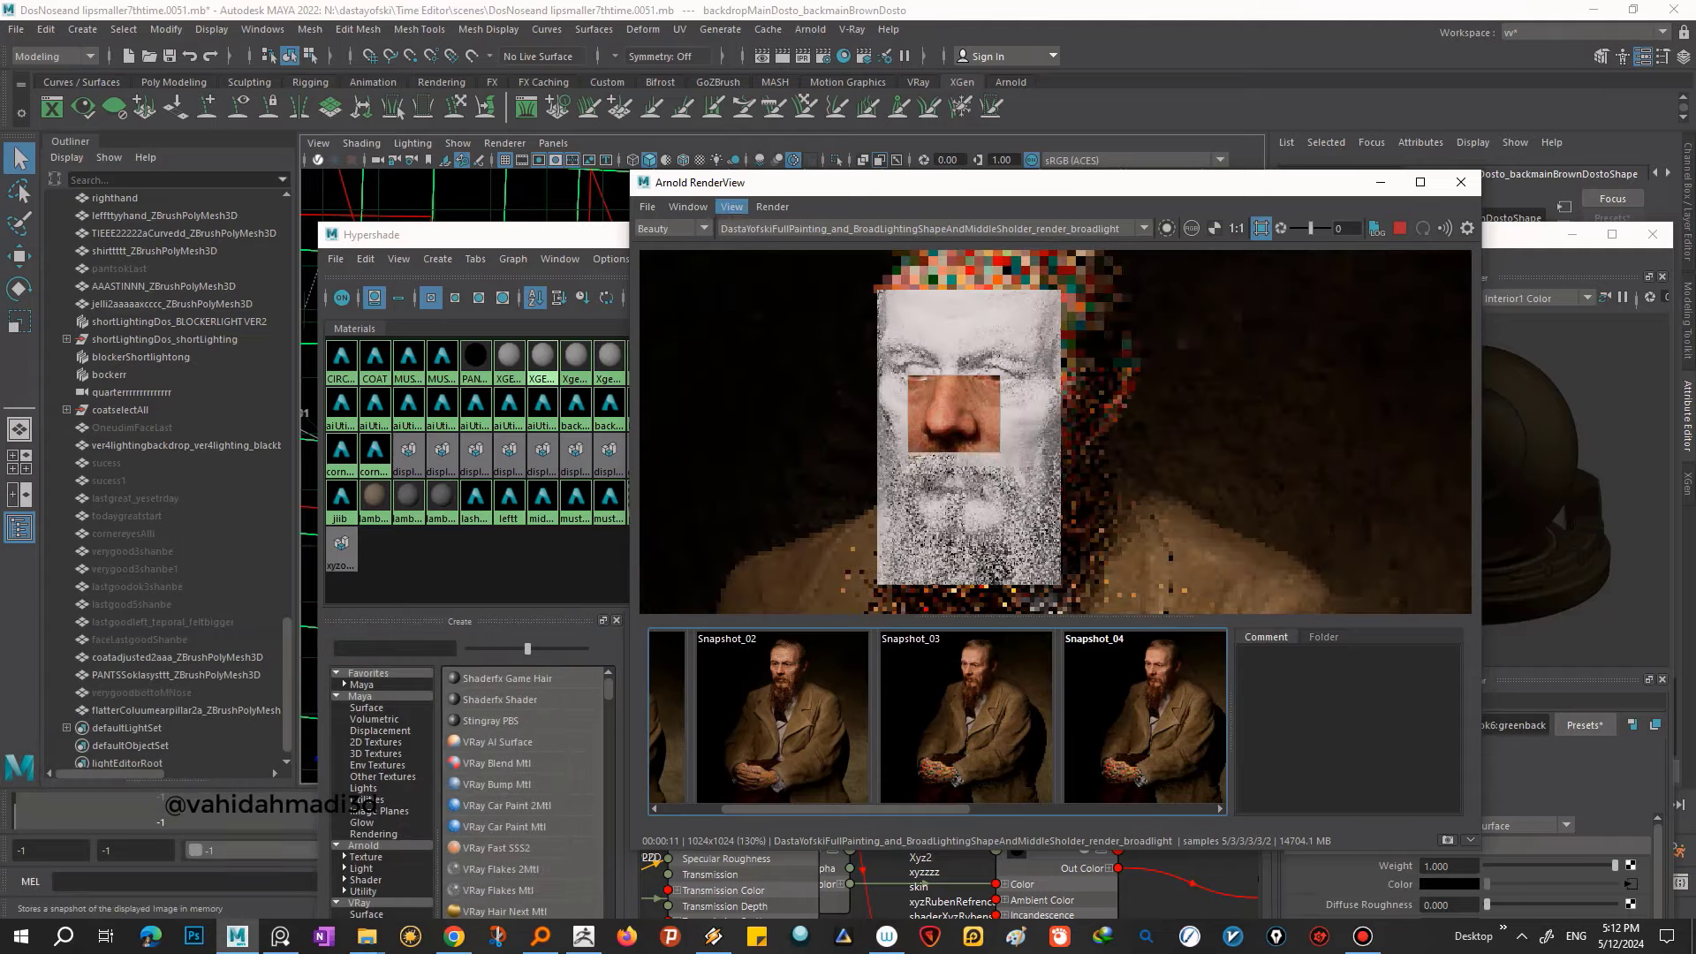
pyautogui.press('Delete')
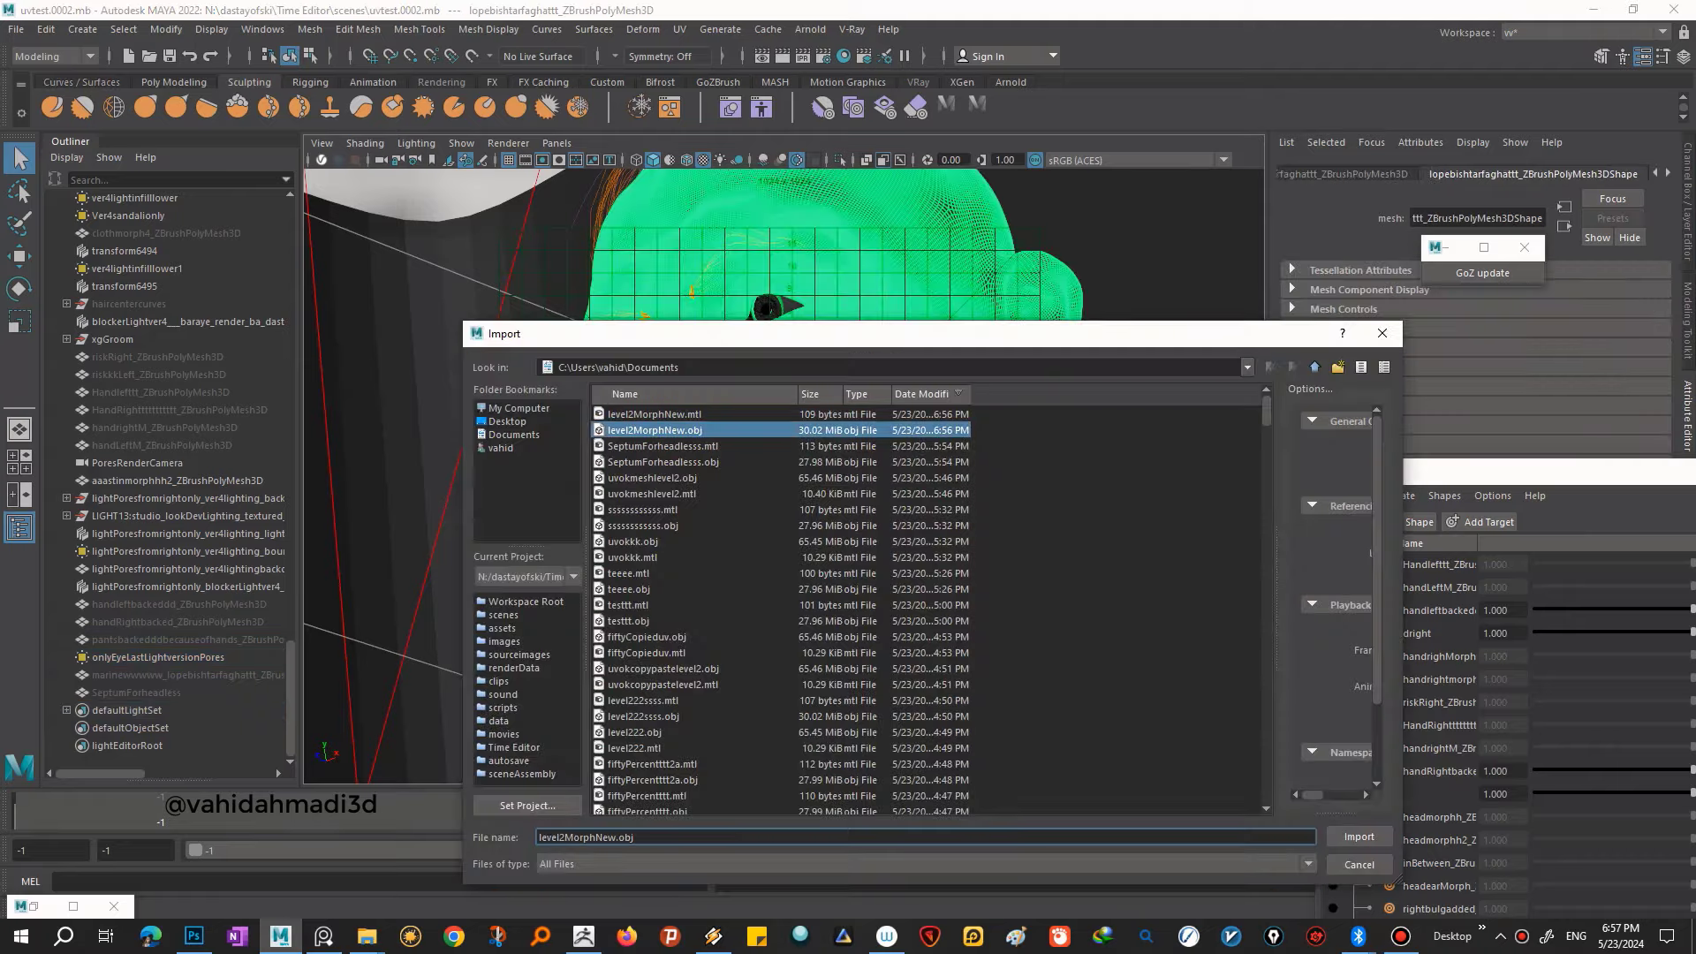
# - Enter the wrinkle mesh's import name, then view an earlier portrait render for comparison
pyautogui.write('2aa')
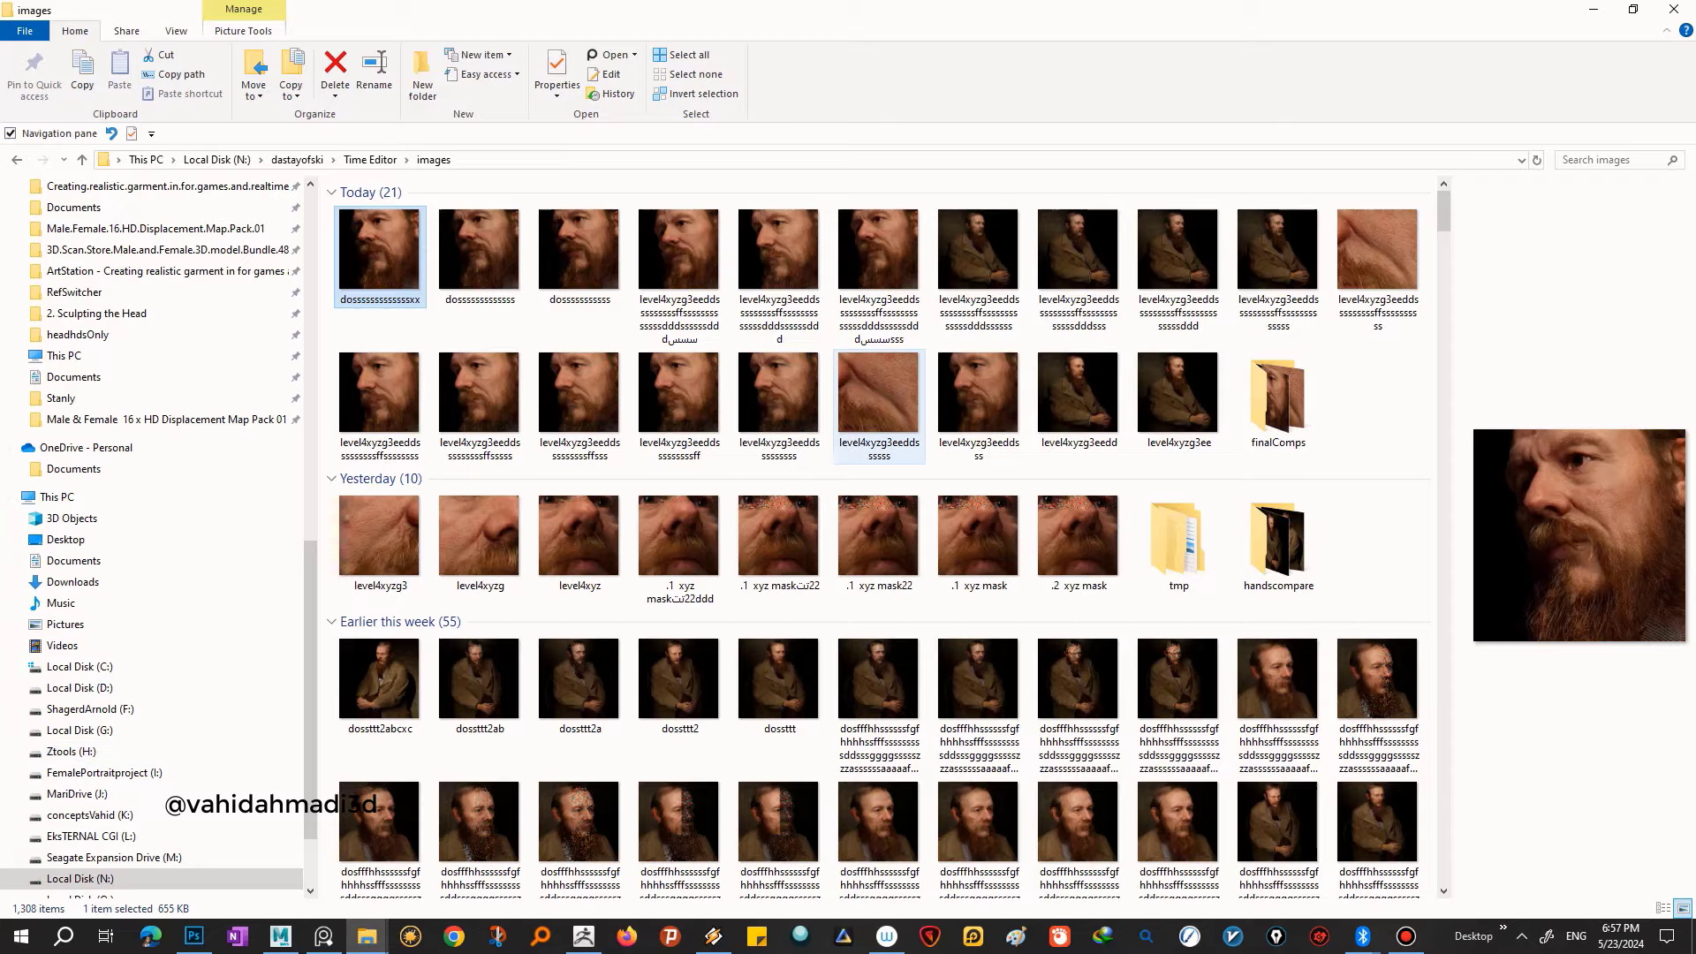
pyautogui.click(369, 549)
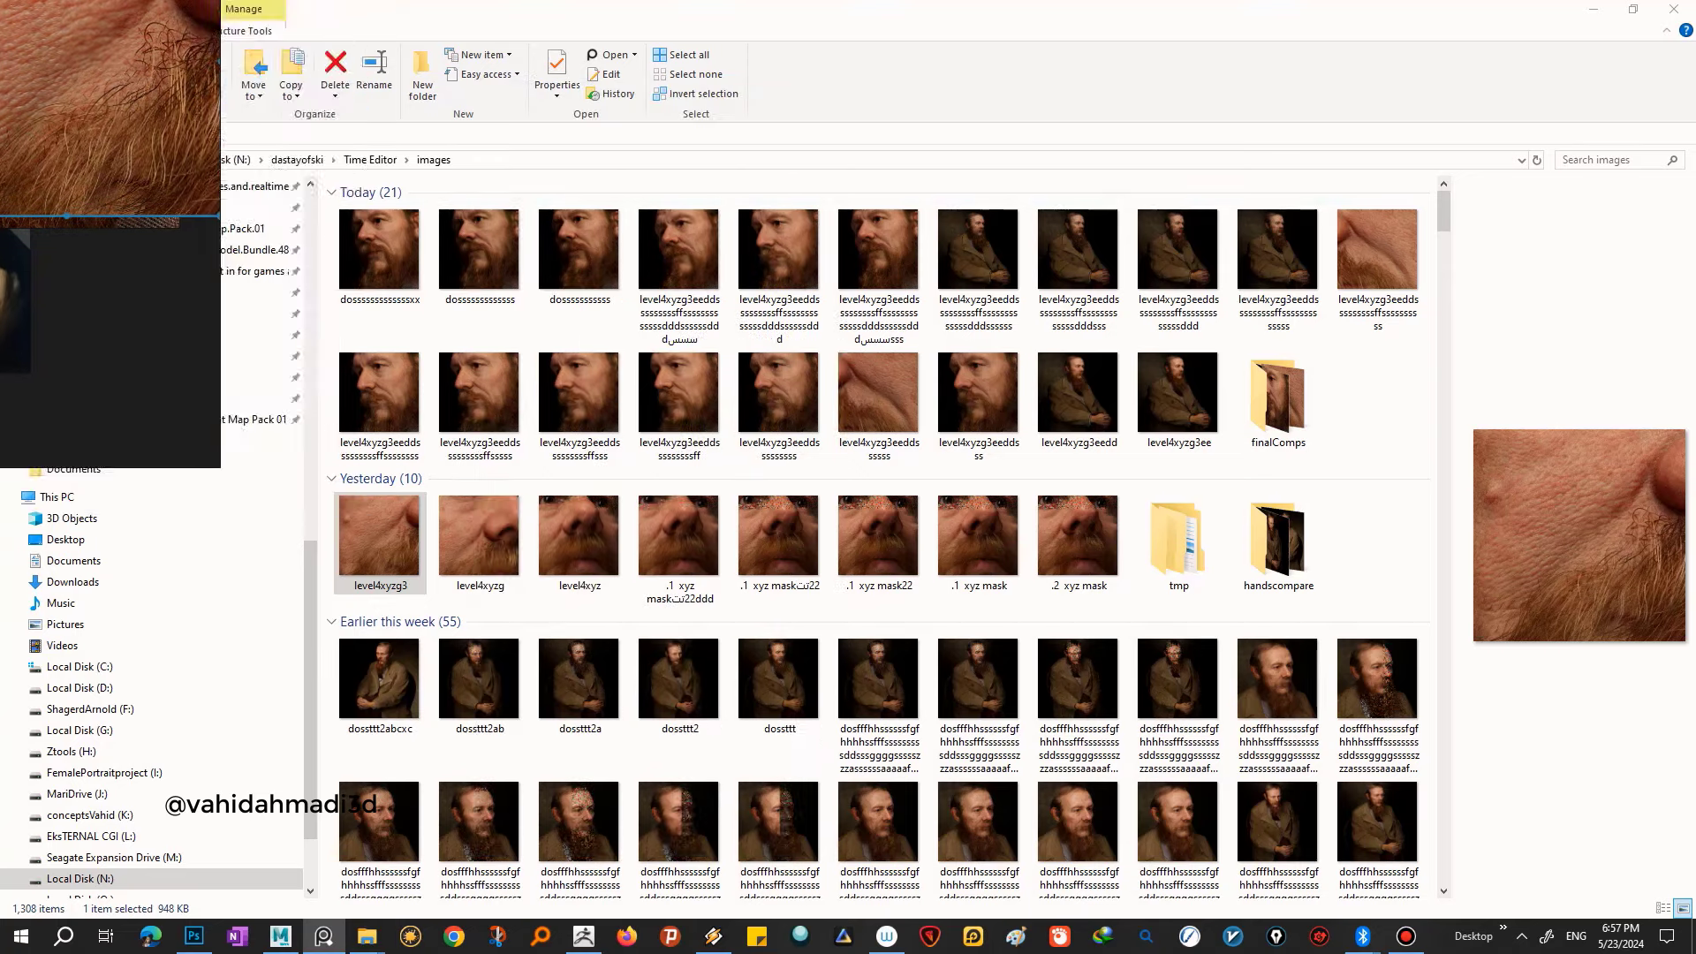
pyautogui.moveTo(978, 256); pyautogui.dragTo(910, 247)
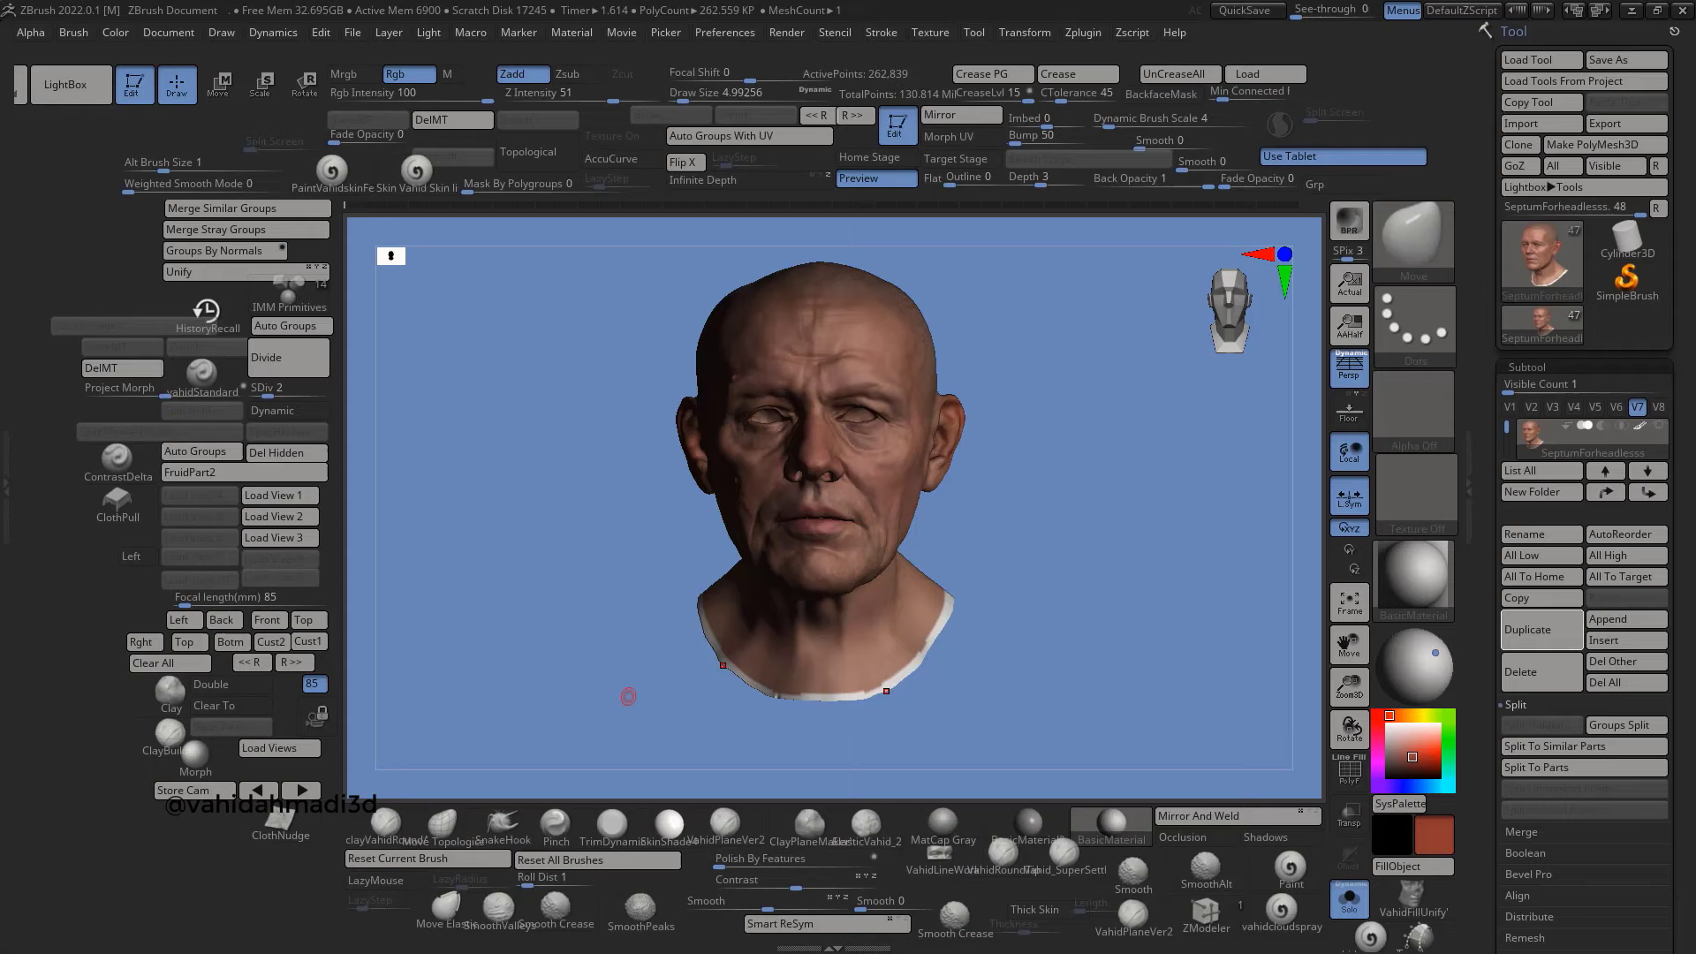
# - Set up 32Bit Displacement Map export in Multi Map Exporter and create all maps
pyautogui.click(1082, 32)
pyautogui.click(1148, 297)
pyautogui.click(1157, 714)
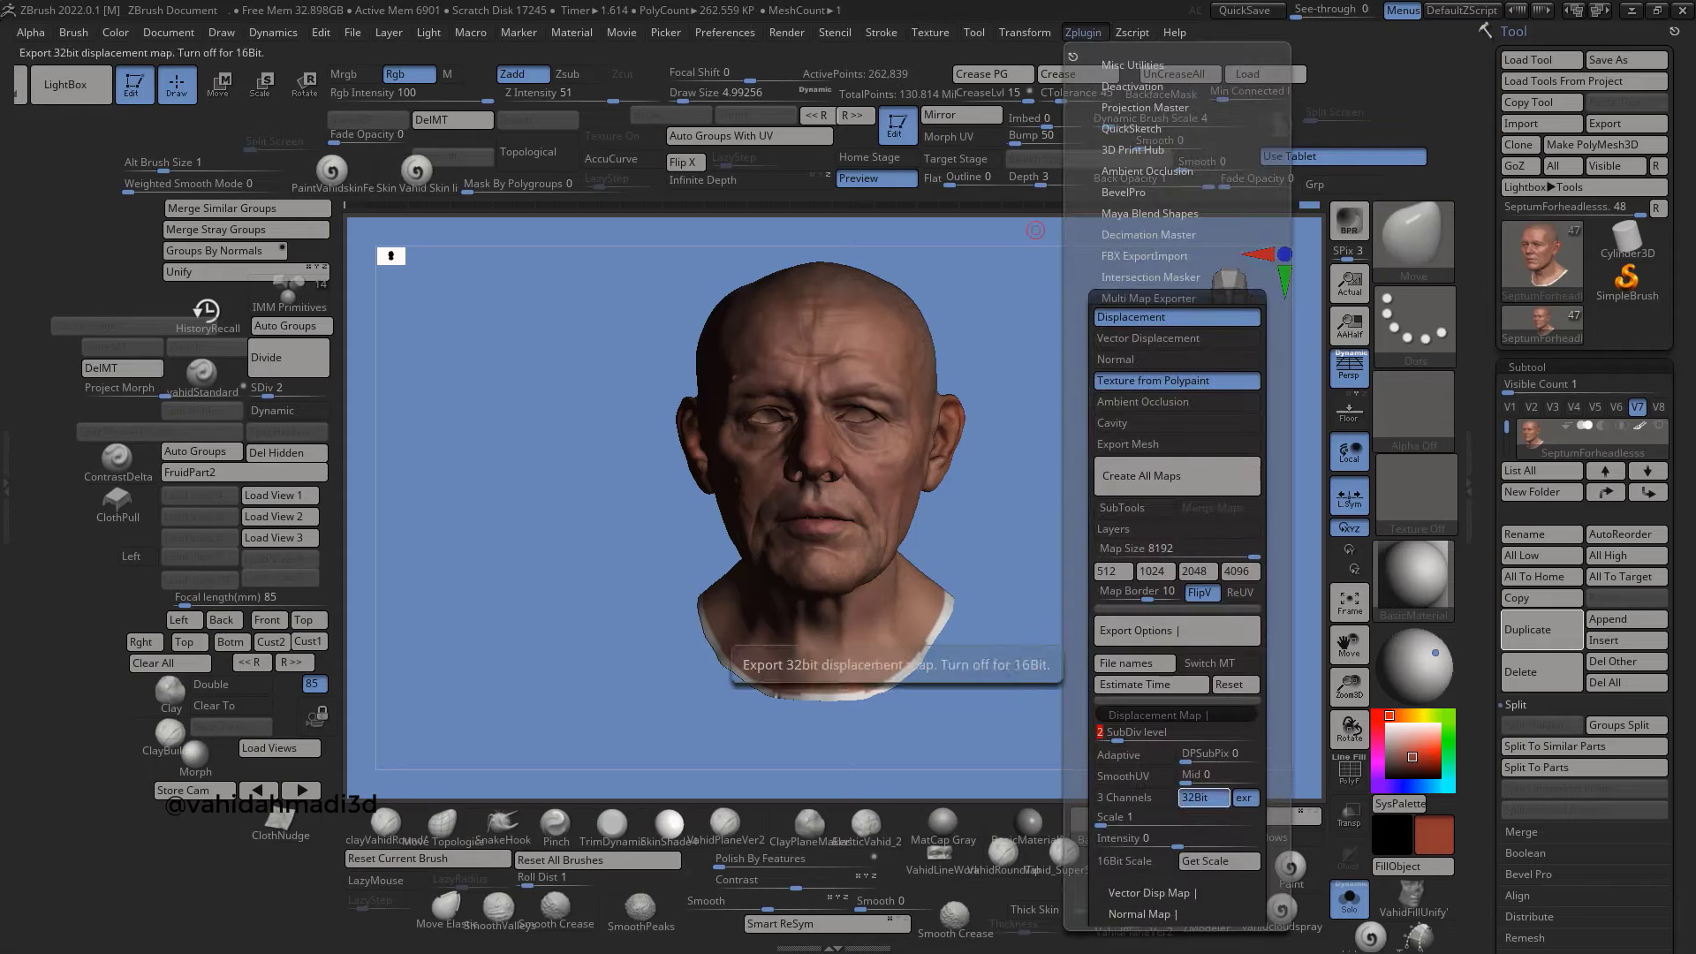
pyautogui.click(1176, 476)
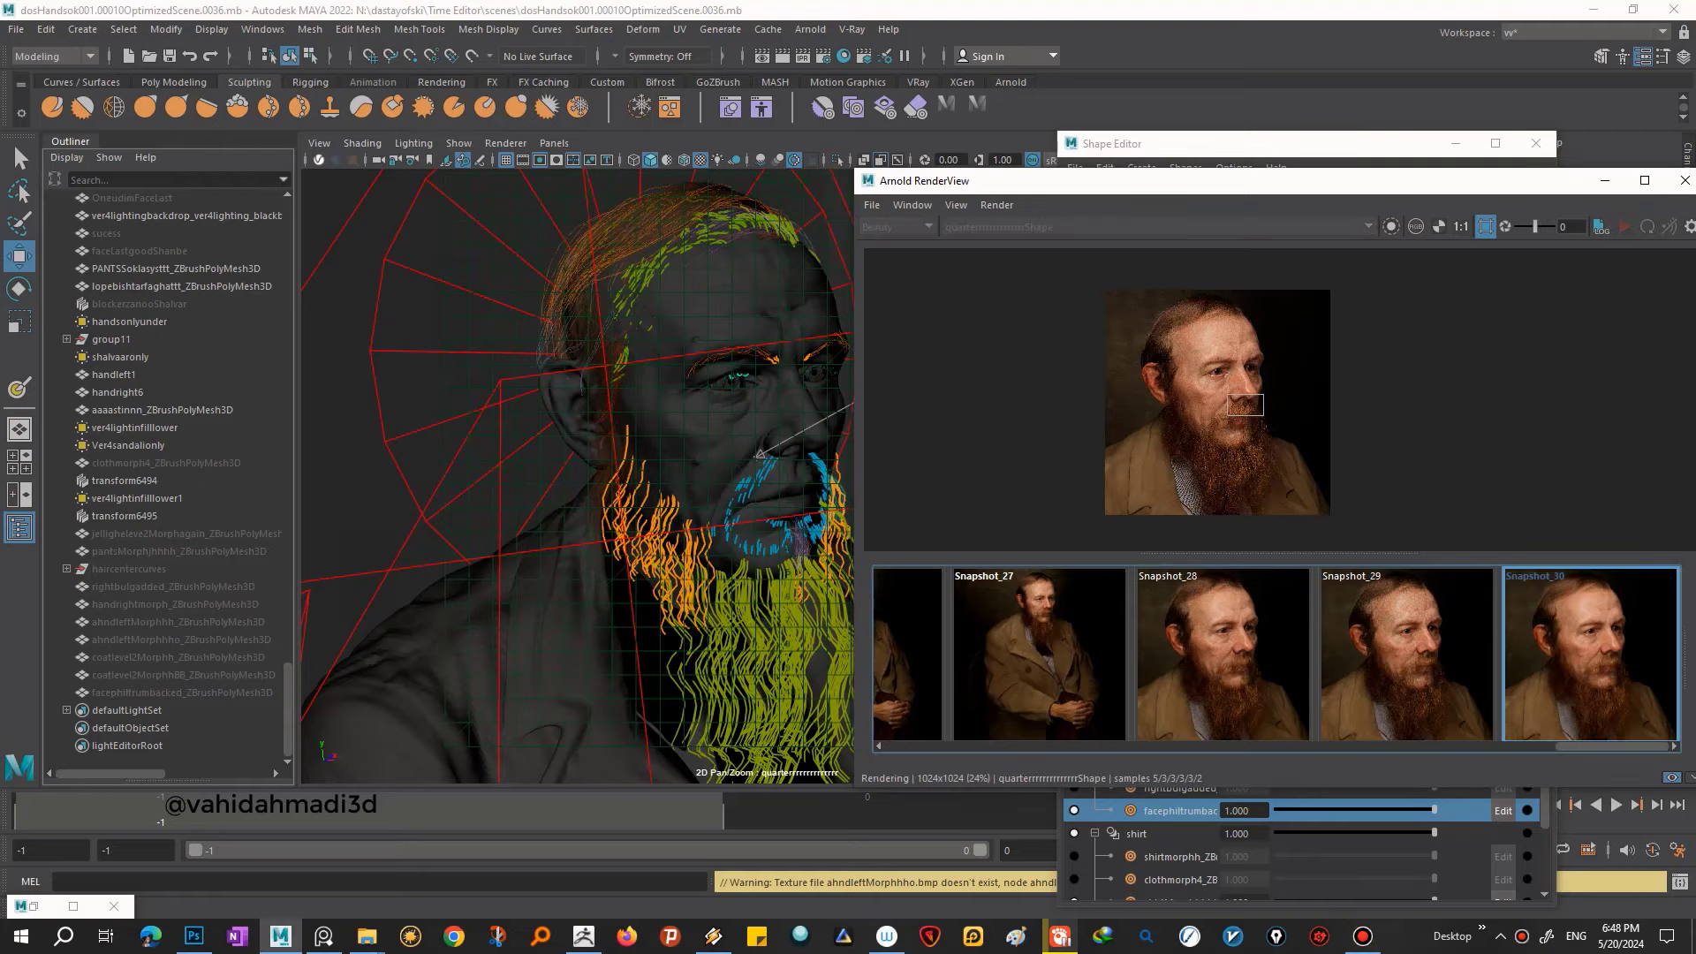
# - Compare the full-body Snapshot_27 and Snapshot_18 renders from the snapshot strip
pyautogui.scroll(2, 1245, 405)
pyautogui.scroll(2, 1245, 405)
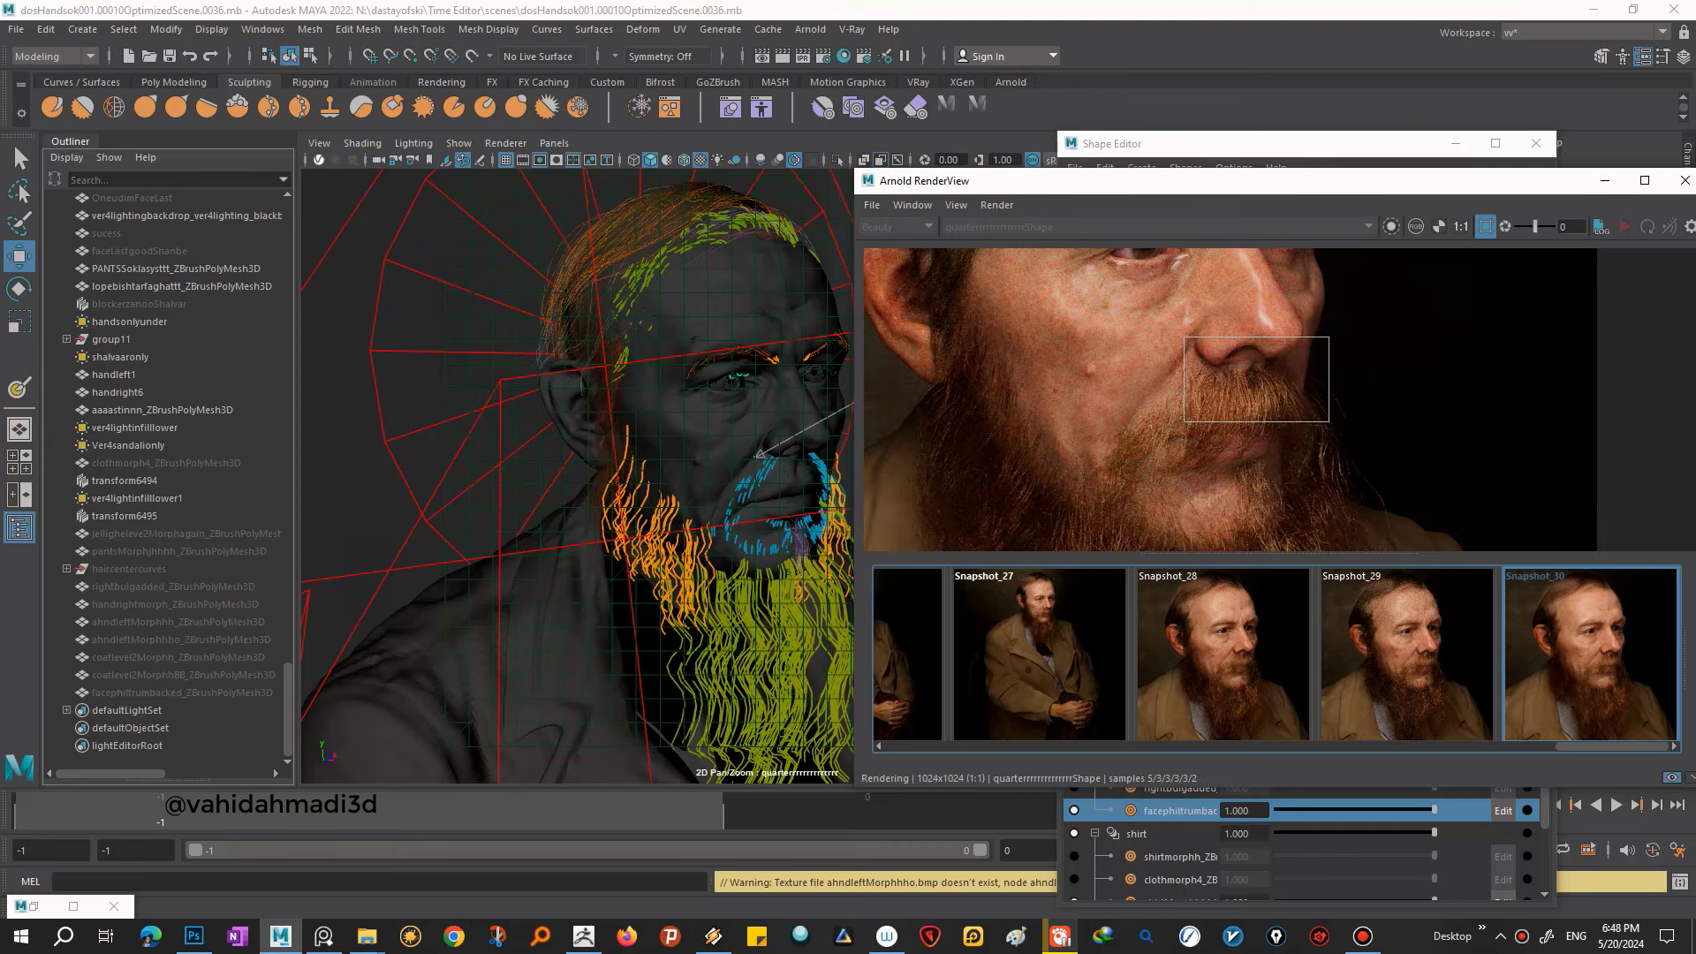
pyautogui.scroll(-3, 1245, 405)
pyautogui.scroll(-1, 1322, 441)
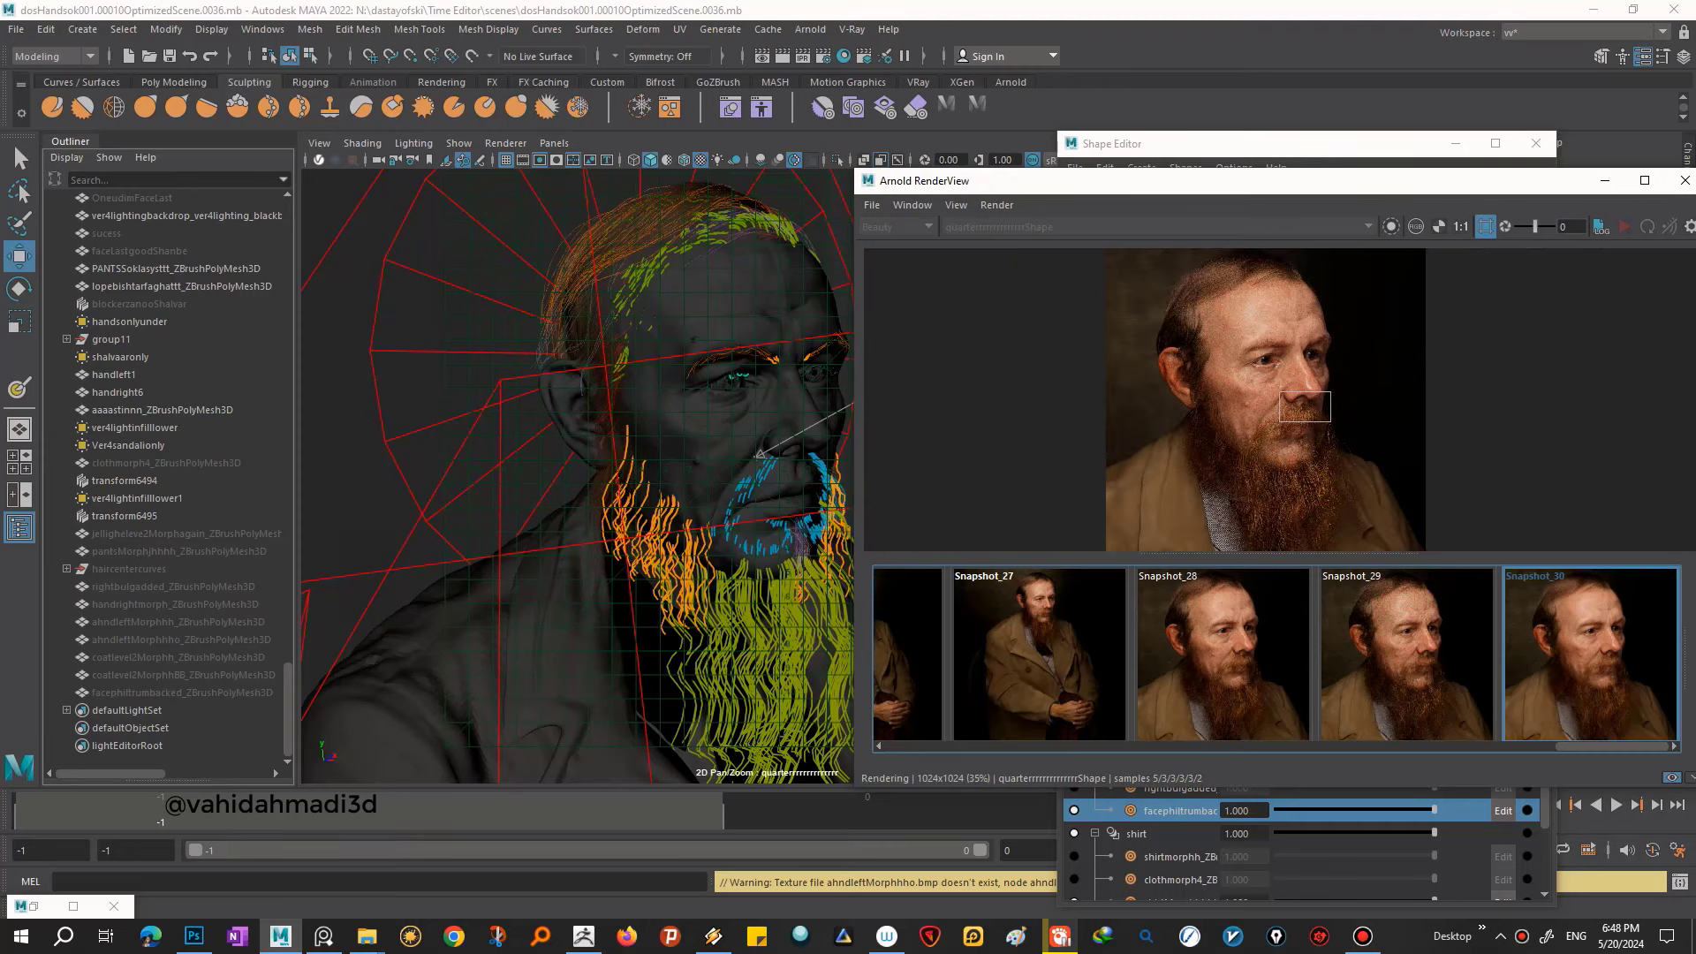
pyautogui.click(1039, 653)
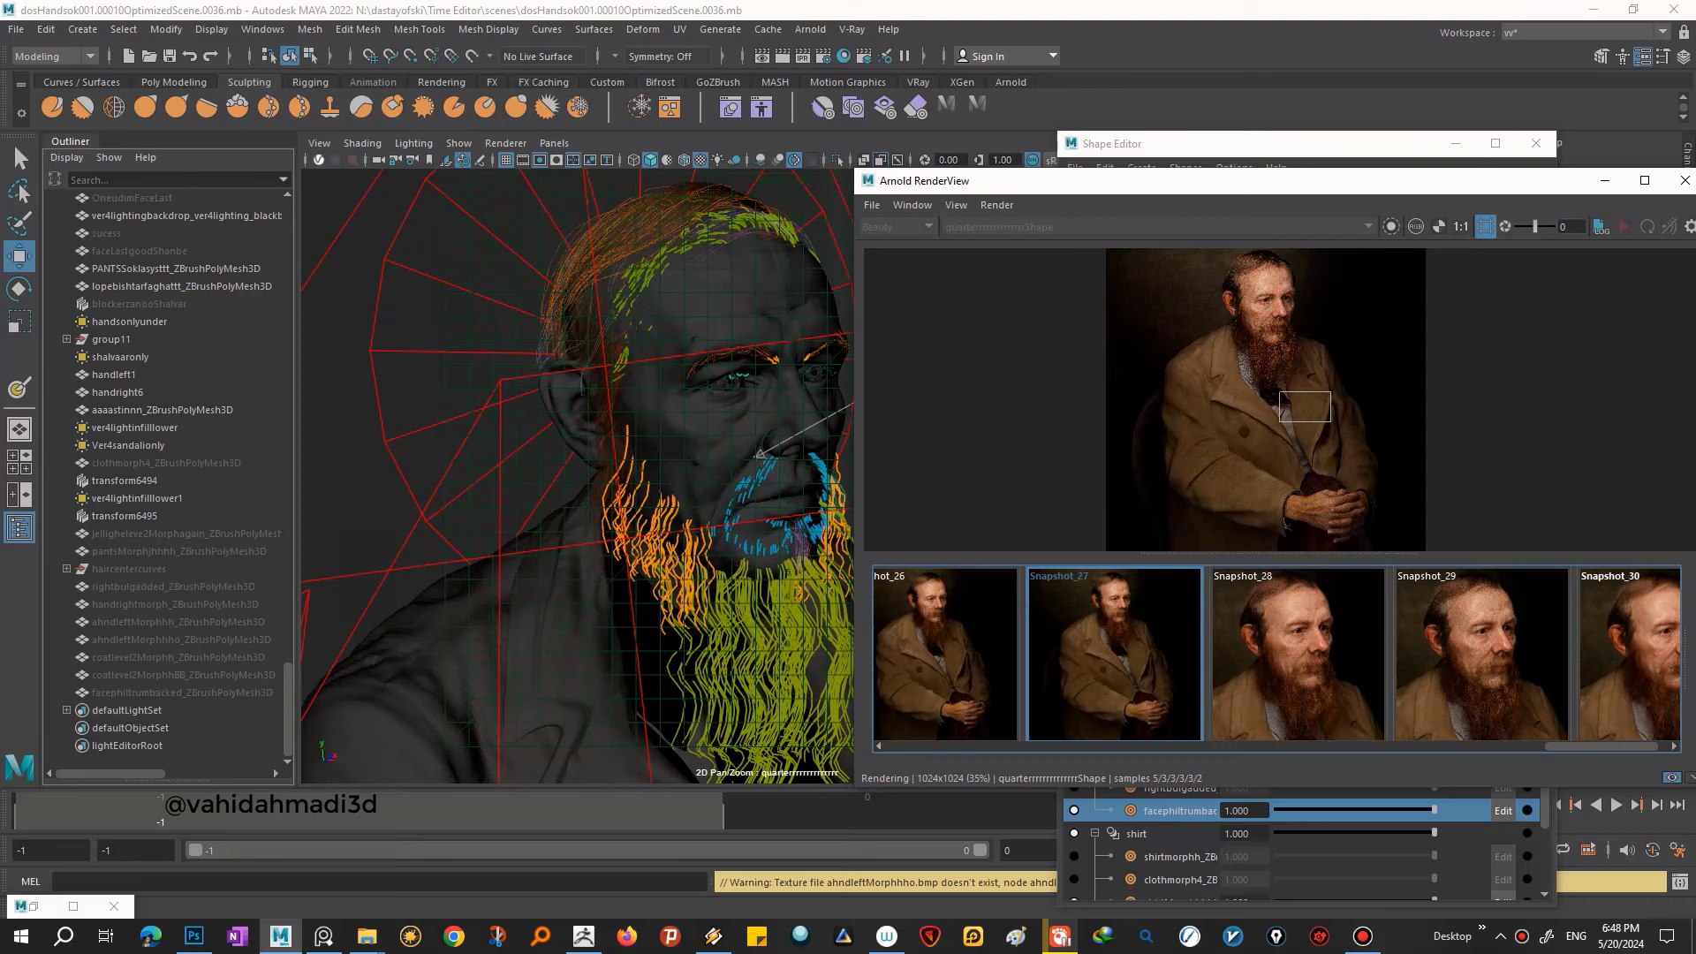
pyautogui.scroll(2, 1275, 658)
pyautogui.scroll(2, 1276, 658)
pyautogui.scroll(2, 1275, 658)
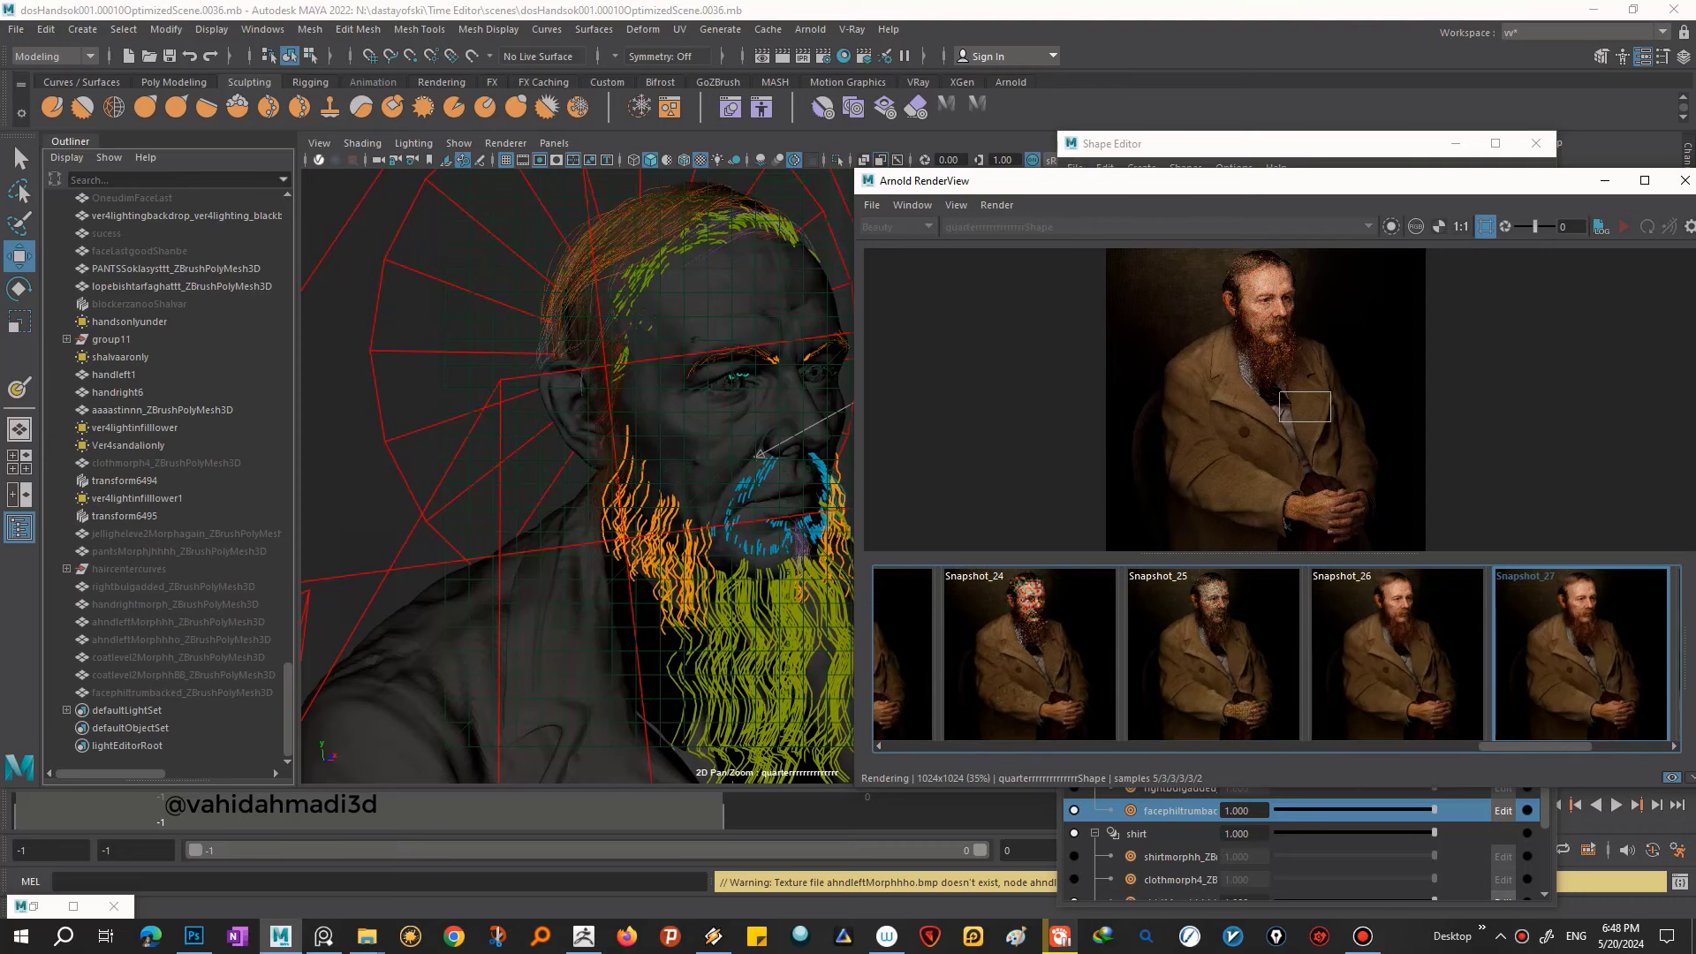
pyautogui.scroll(-1, 1276, 658)
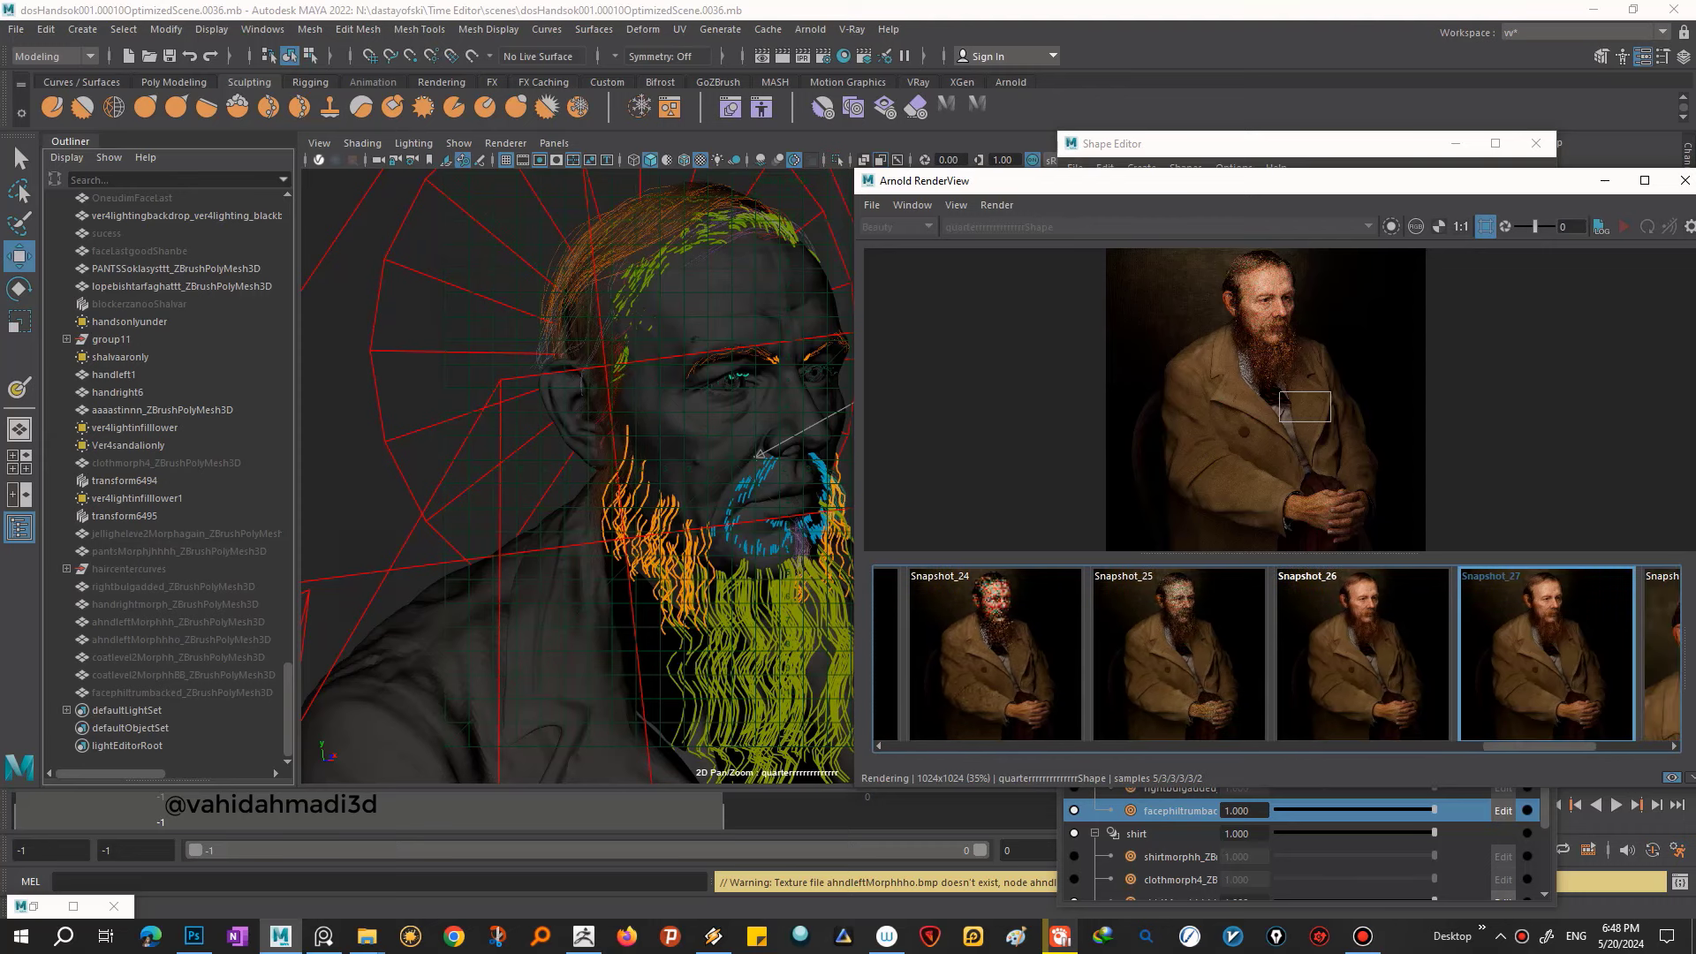
pyautogui.scroll(2, 1275, 658)
pyautogui.scroll(2, 1275, 658)
pyautogui.scroll(2, 1276, 658)
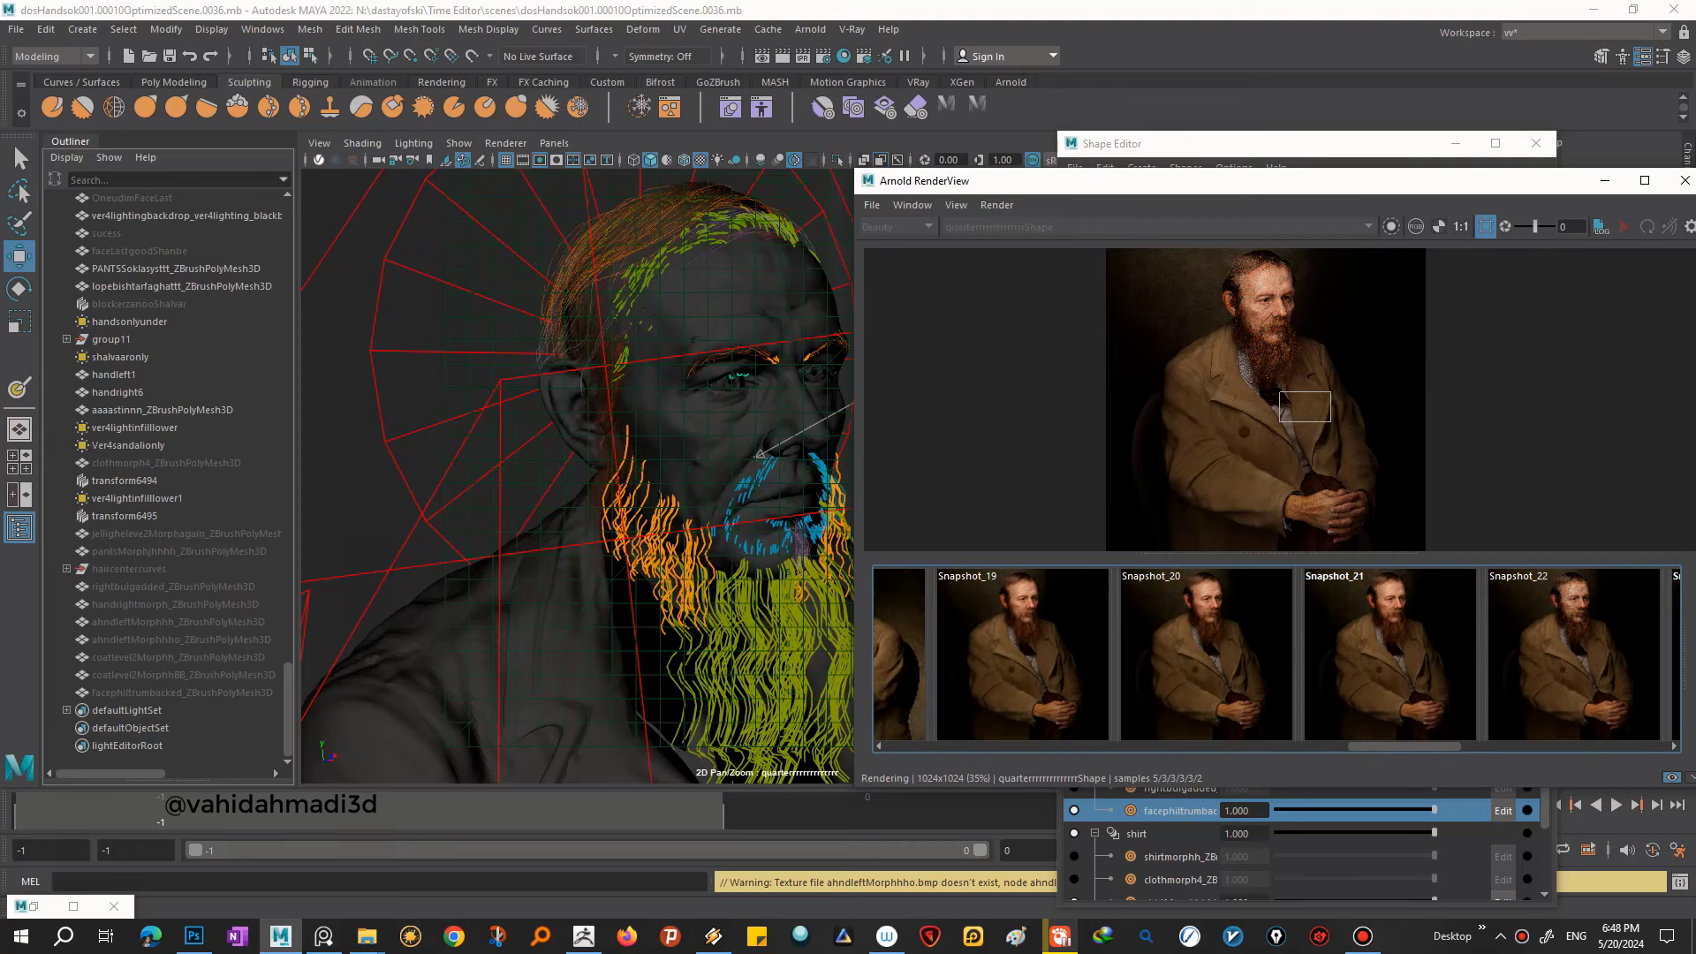
pyautogui.scroll(2, 1275, 658)
pyautogui.scroll(-2, 1275, 658)
pyautogui.click(1053, 654)
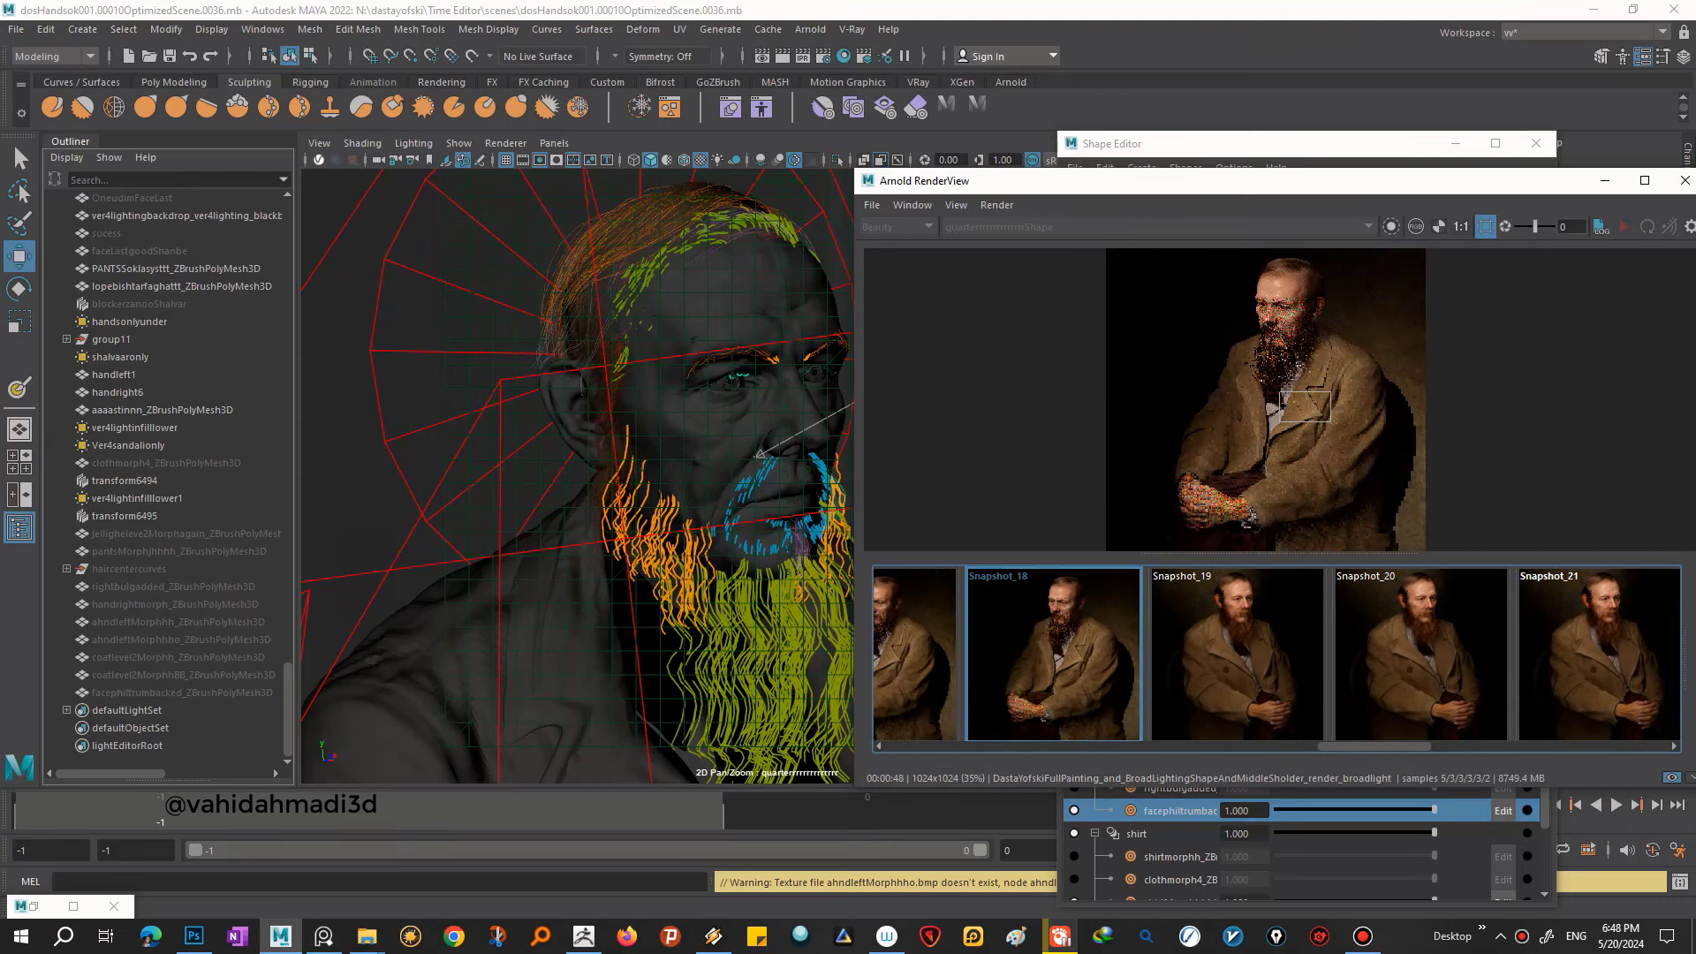
# - Review Snapshot_10, Snapshot_27 again, and the Snapshot_30 face close-up
pyautogui.scroll(2, 1275, 658)
pyautogui.scroll(2, 1275, 658)
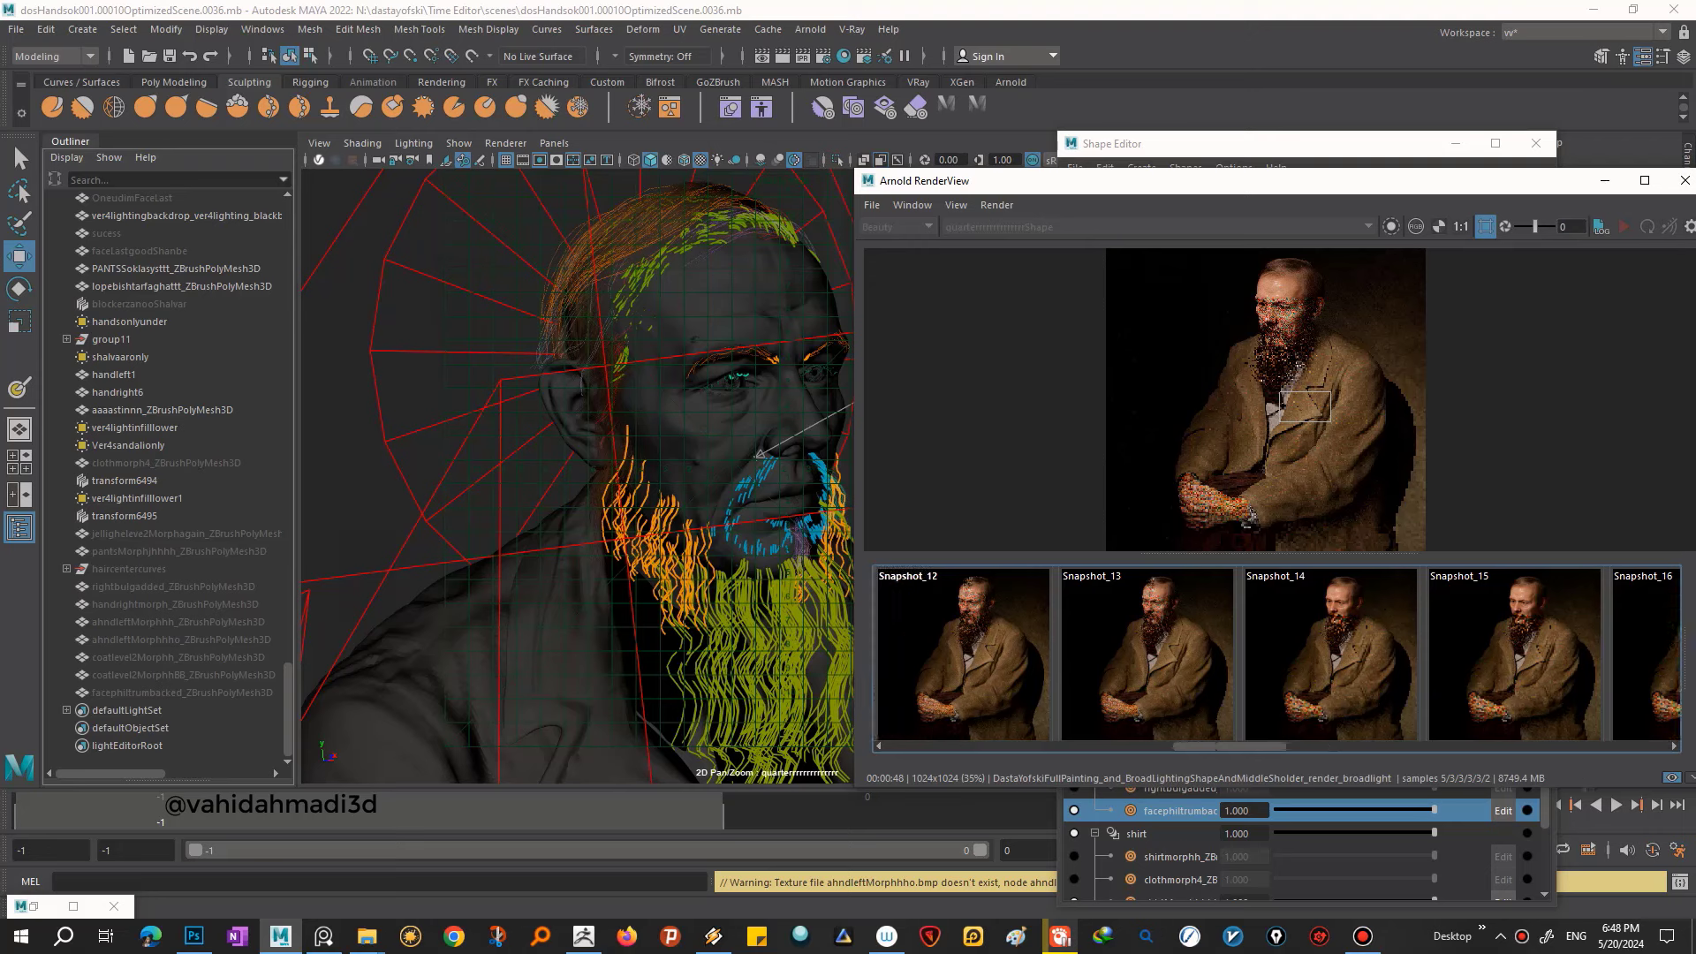
pyautogui.scroll(2, 1276, 658)
pyautogui.scroll(2, 1275, 658)
pyautogui.click(1113, 653)
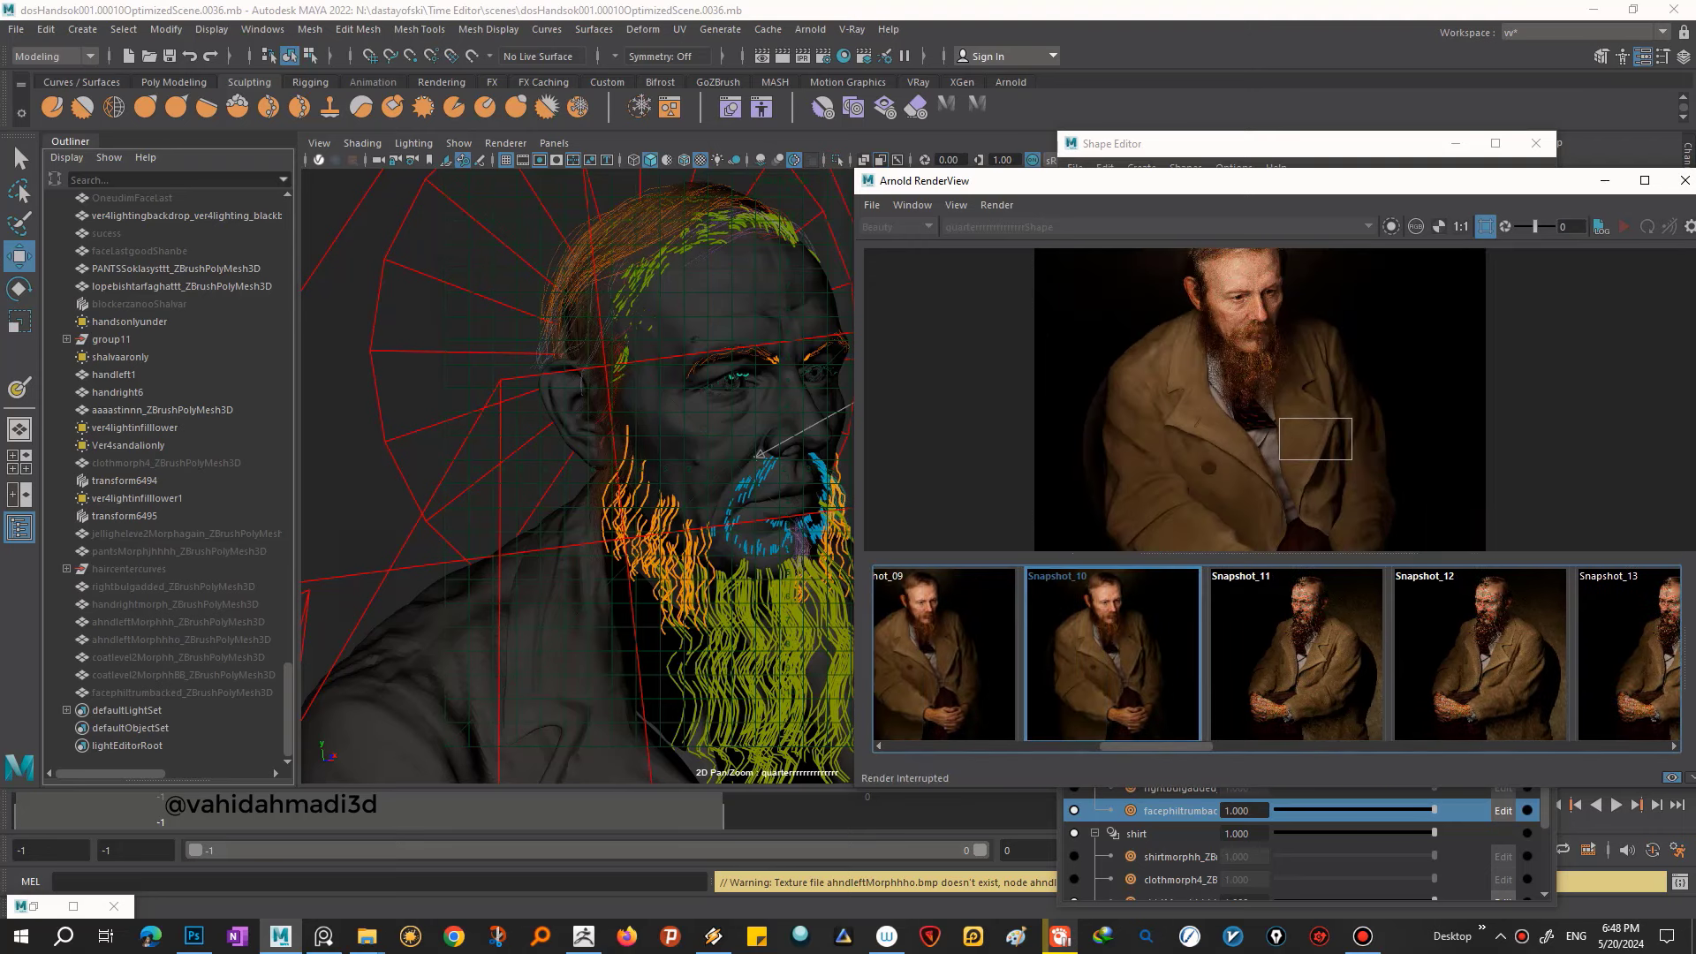
pyautogui.scroll(2, 1261, 399)
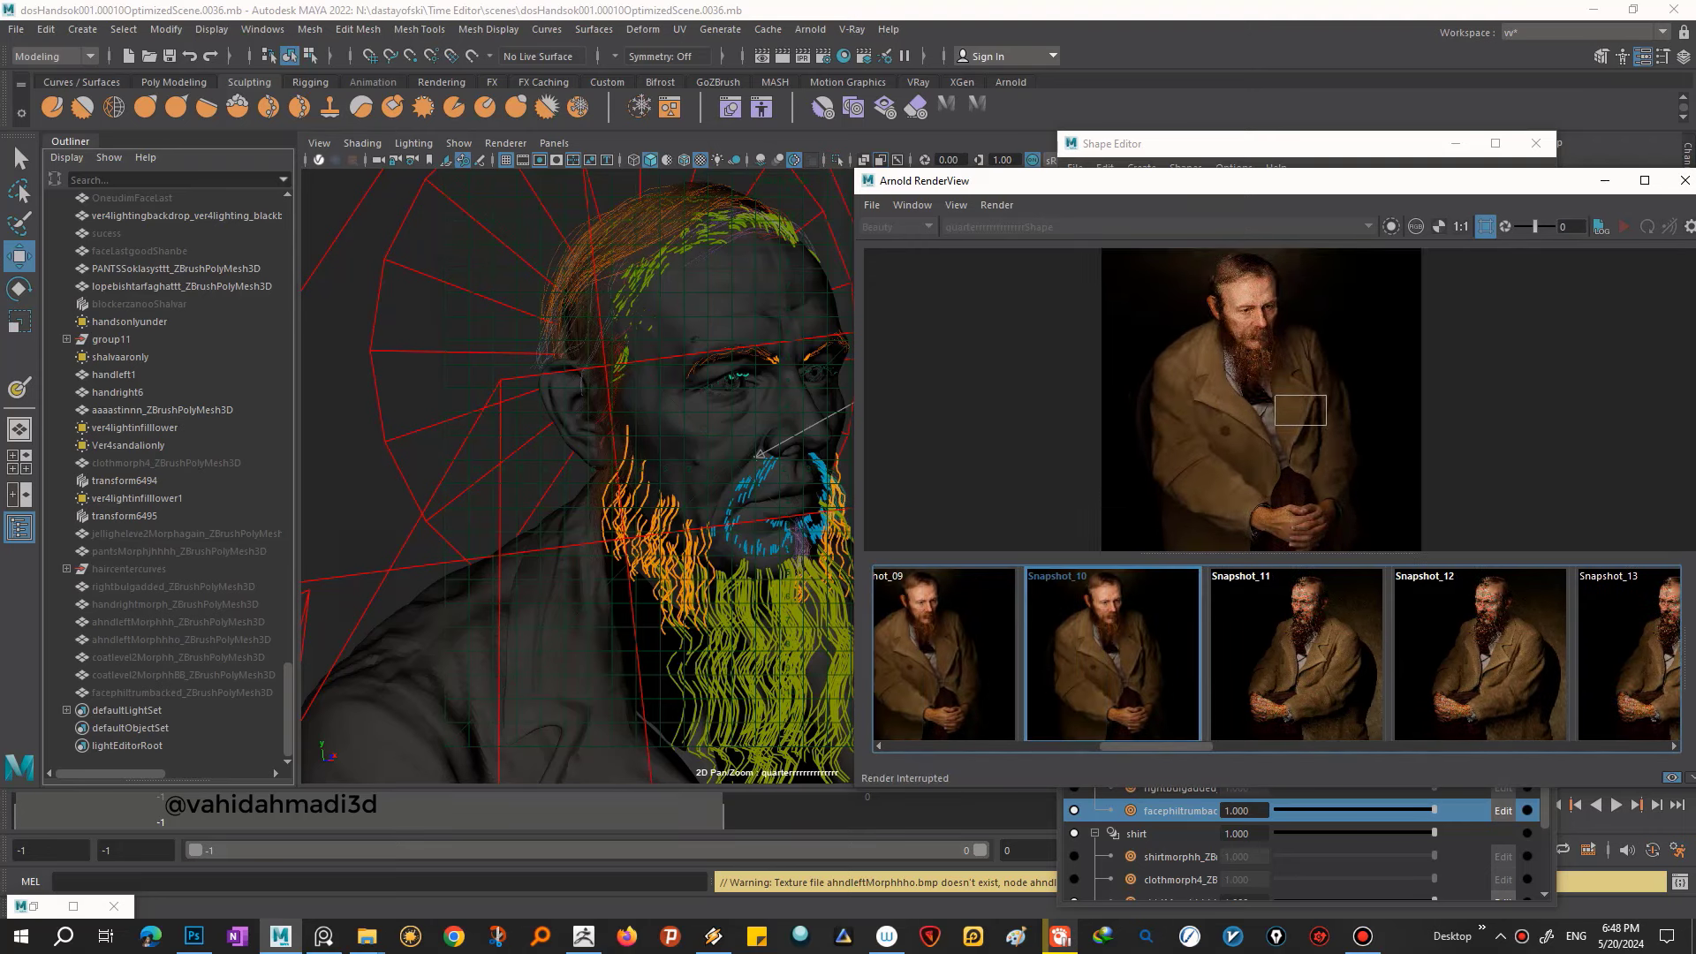
pyautogui.scroll(4, 1275, 658)
pyautogui.scroll(-6, 1276, 658)
pyautogui.scroll(-6, 1275, 658)
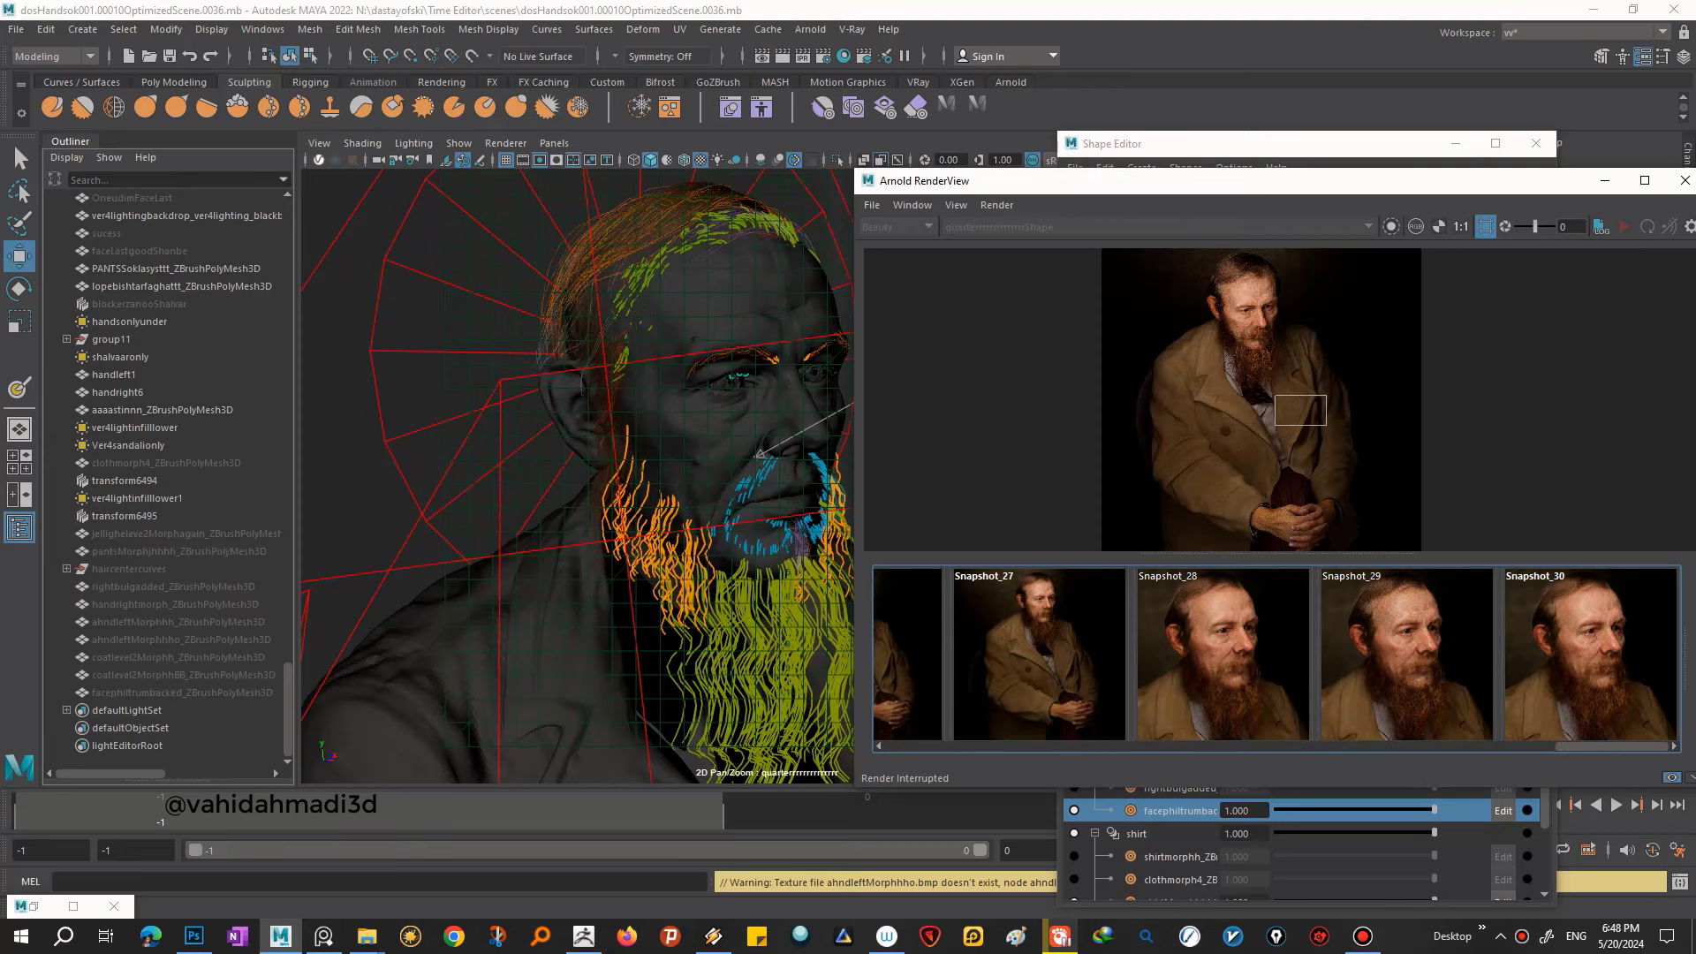
pyautogui.click(1039, 654)
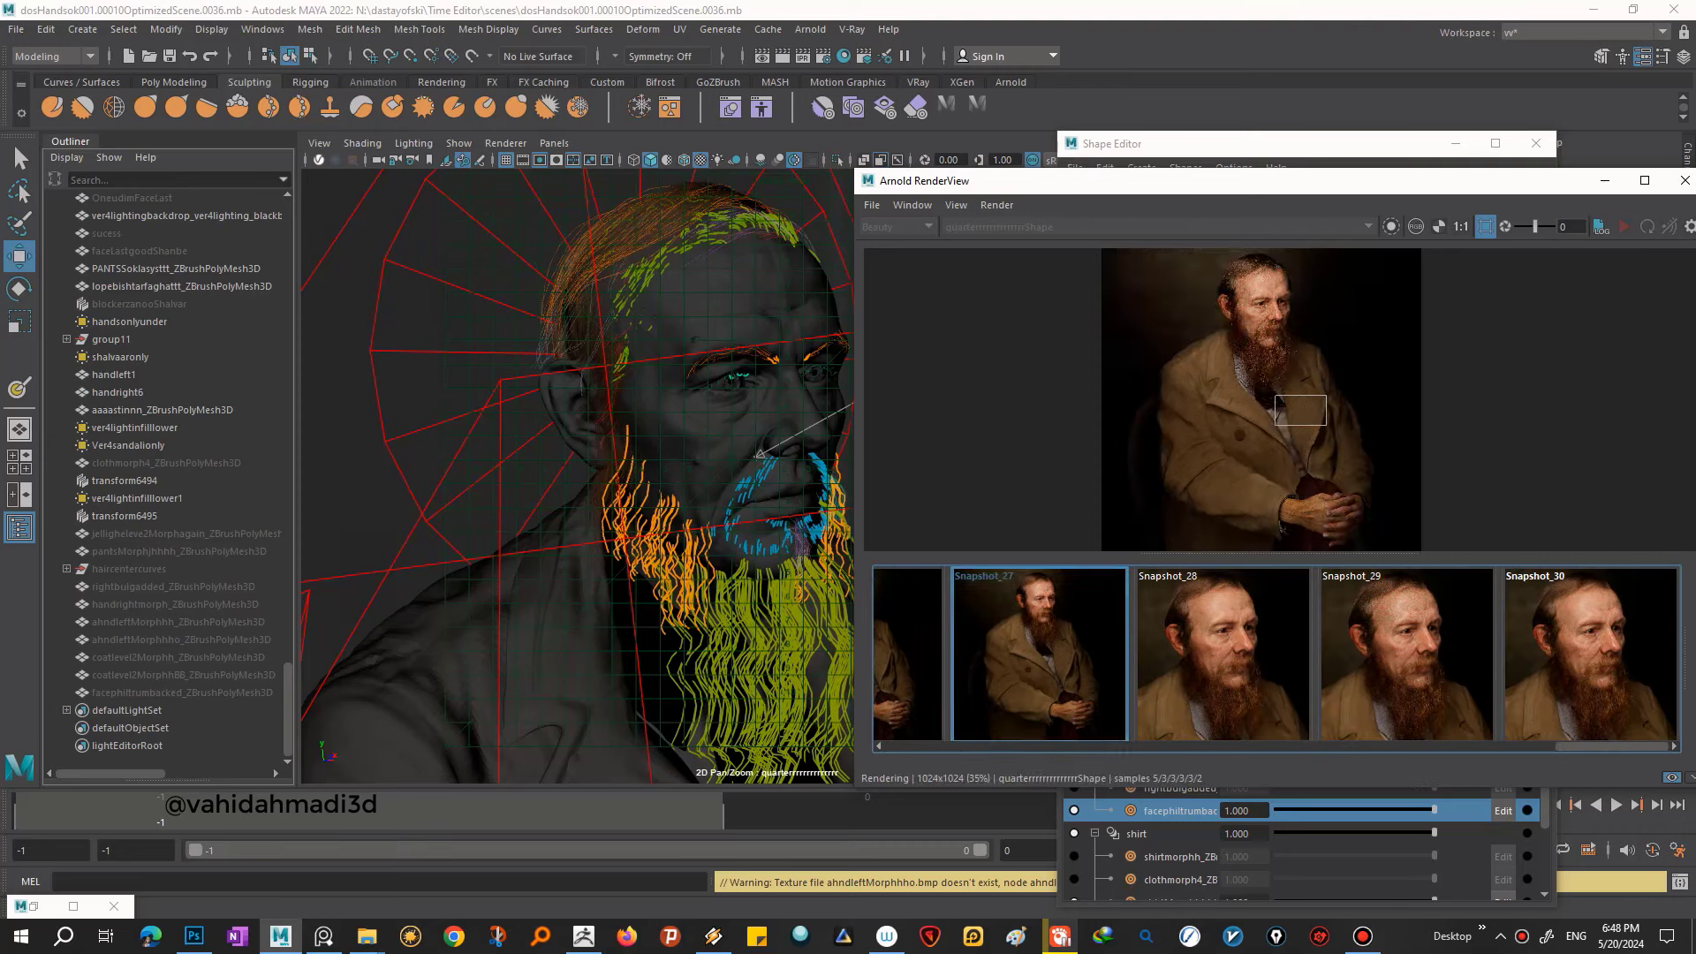
pyautogui.click(1590, 653)
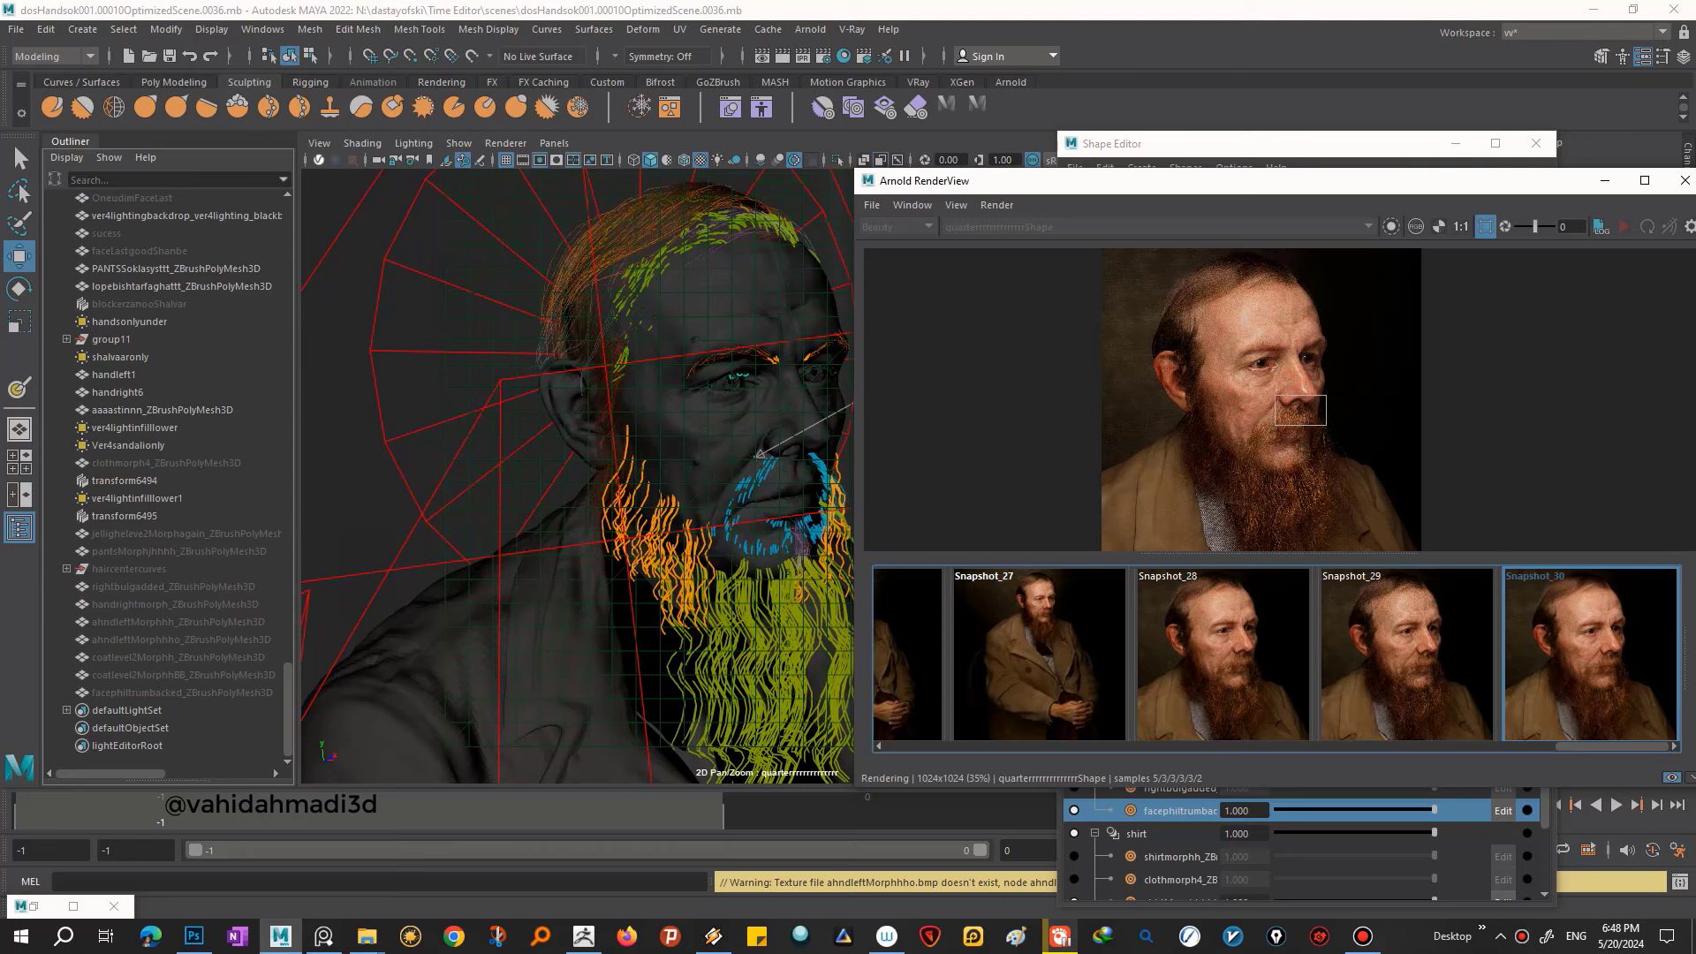
# - Compare Snapshot_18, Snapshot_17 and the live face render, ending on full-portrait Snapshot_20
pyautogui.scroll(2, 1275, 658)
pyautogui.scroll(2, 1275, 658)
pyautogui.scroll(1, 1275, 658)
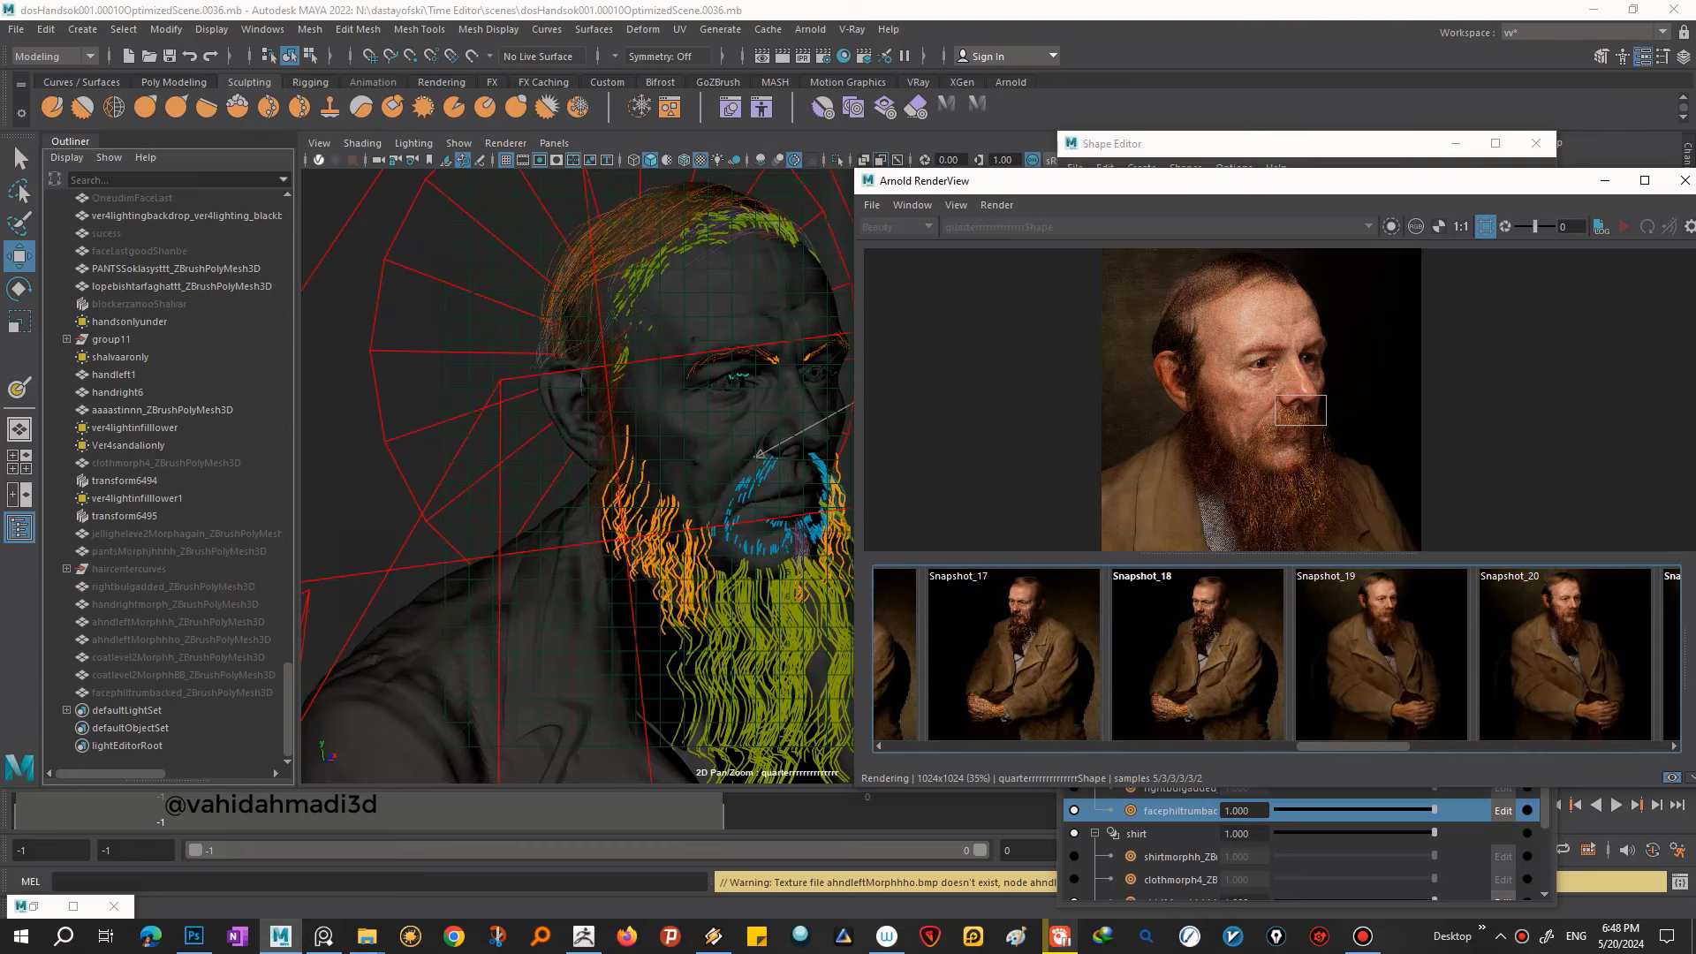
pyautogui.click(1196, 658)
pyautogui.click(1013, 653)
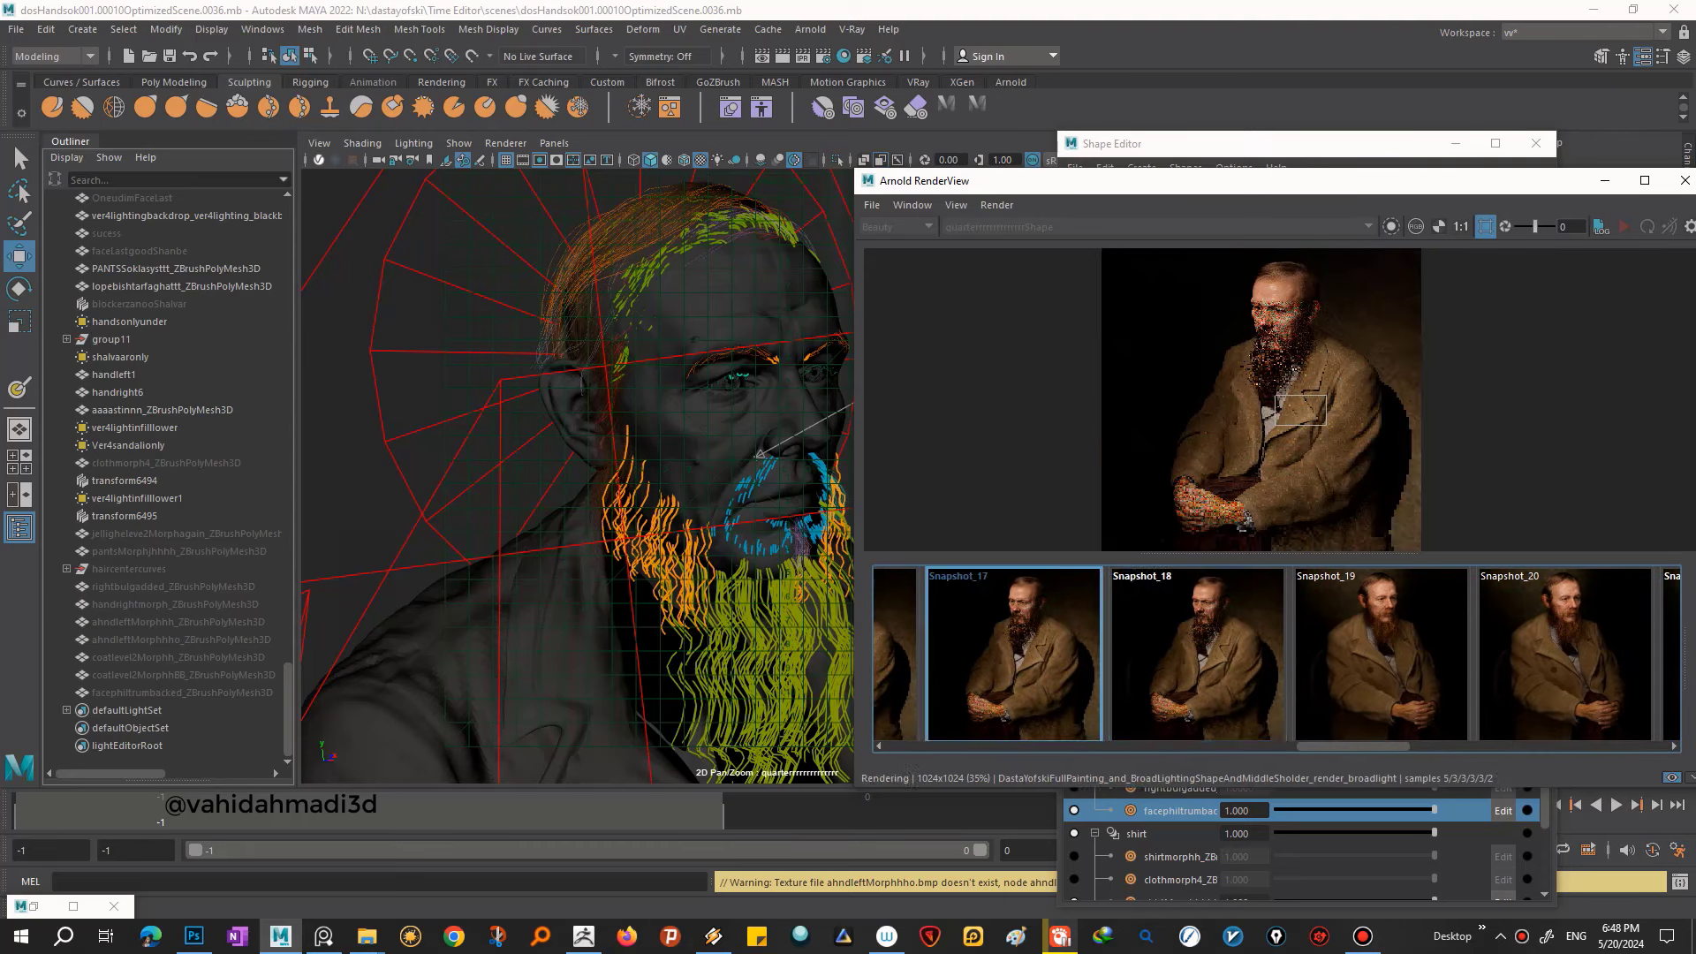
pyautogui.press('Escape')
pyautogui.moveTo(1231, 398); pyautogui.dragTo(1169, 362, button='middle')
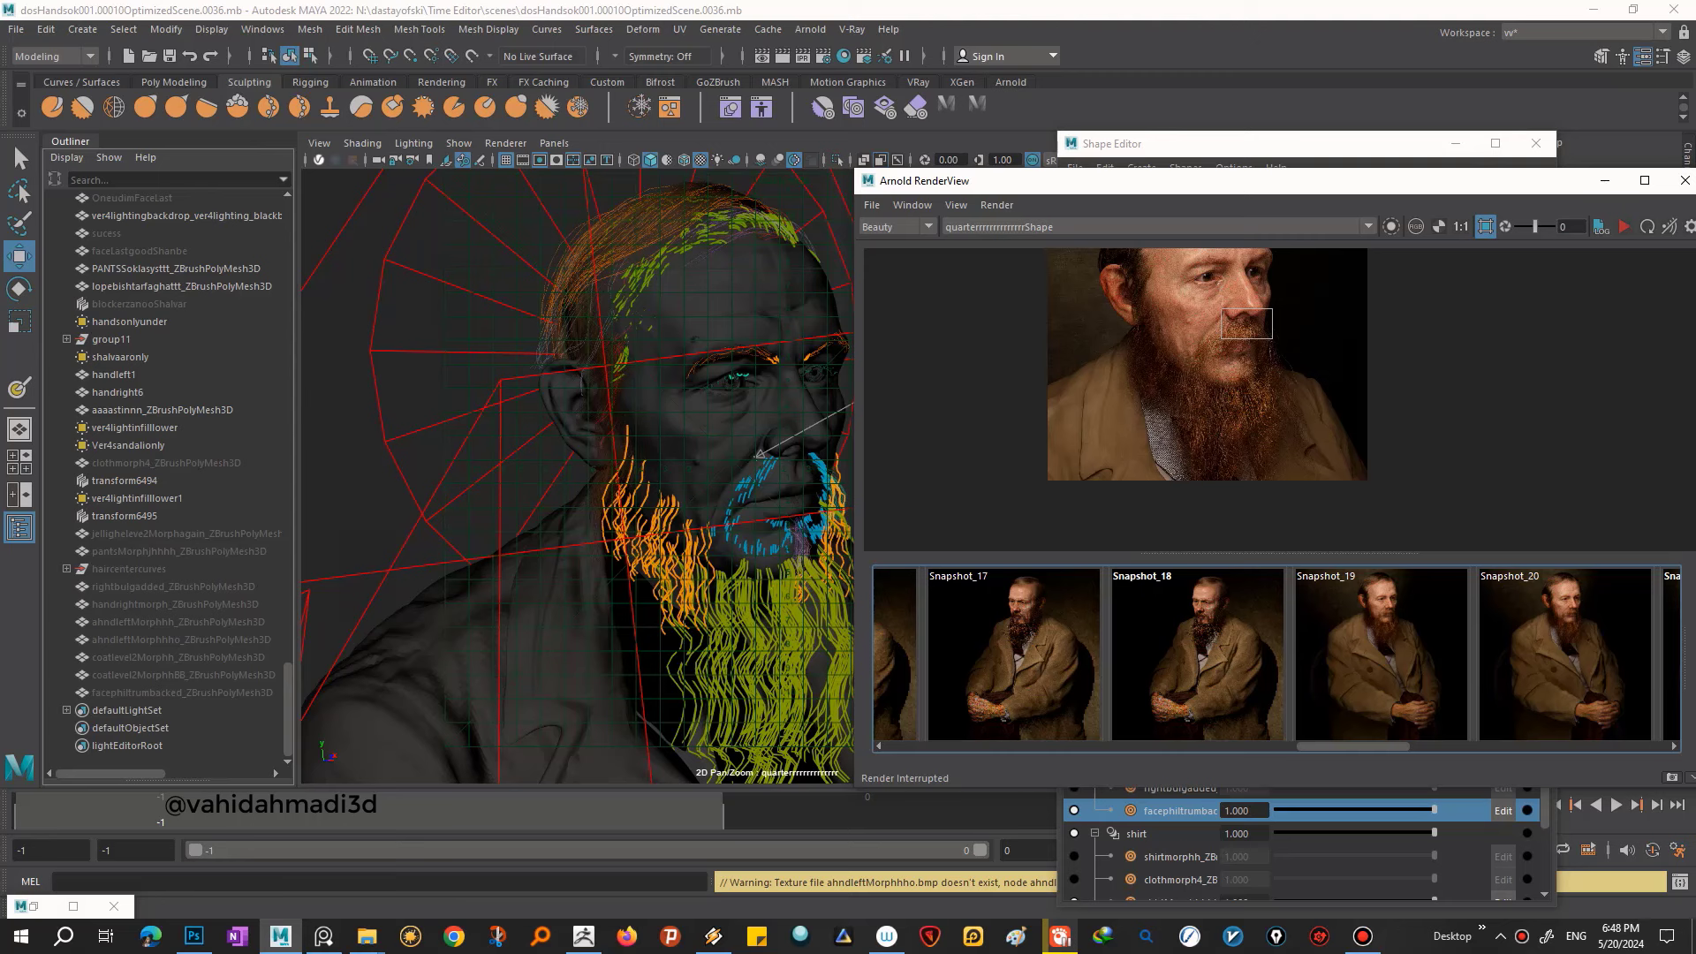
pyautogui.click(1197, 653)
pyautogui.click(1564, 654)
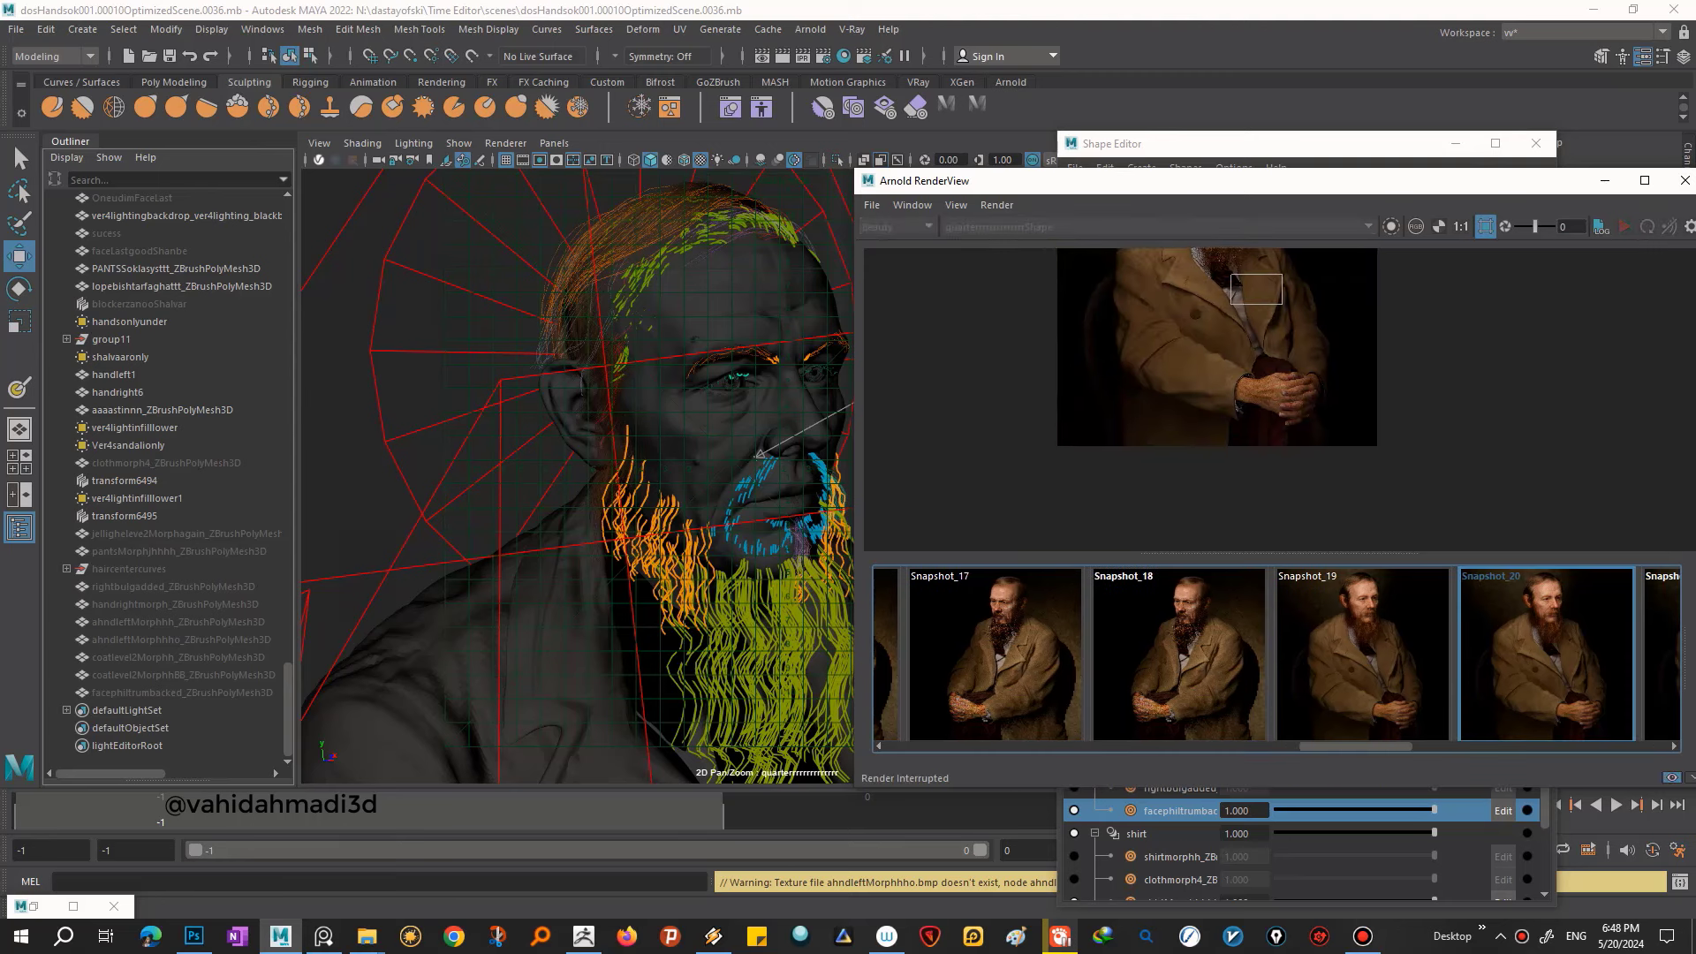
pyautogui.moveTo(1219, 380); pyautogui.dragTo(1214, 411, button='middle')
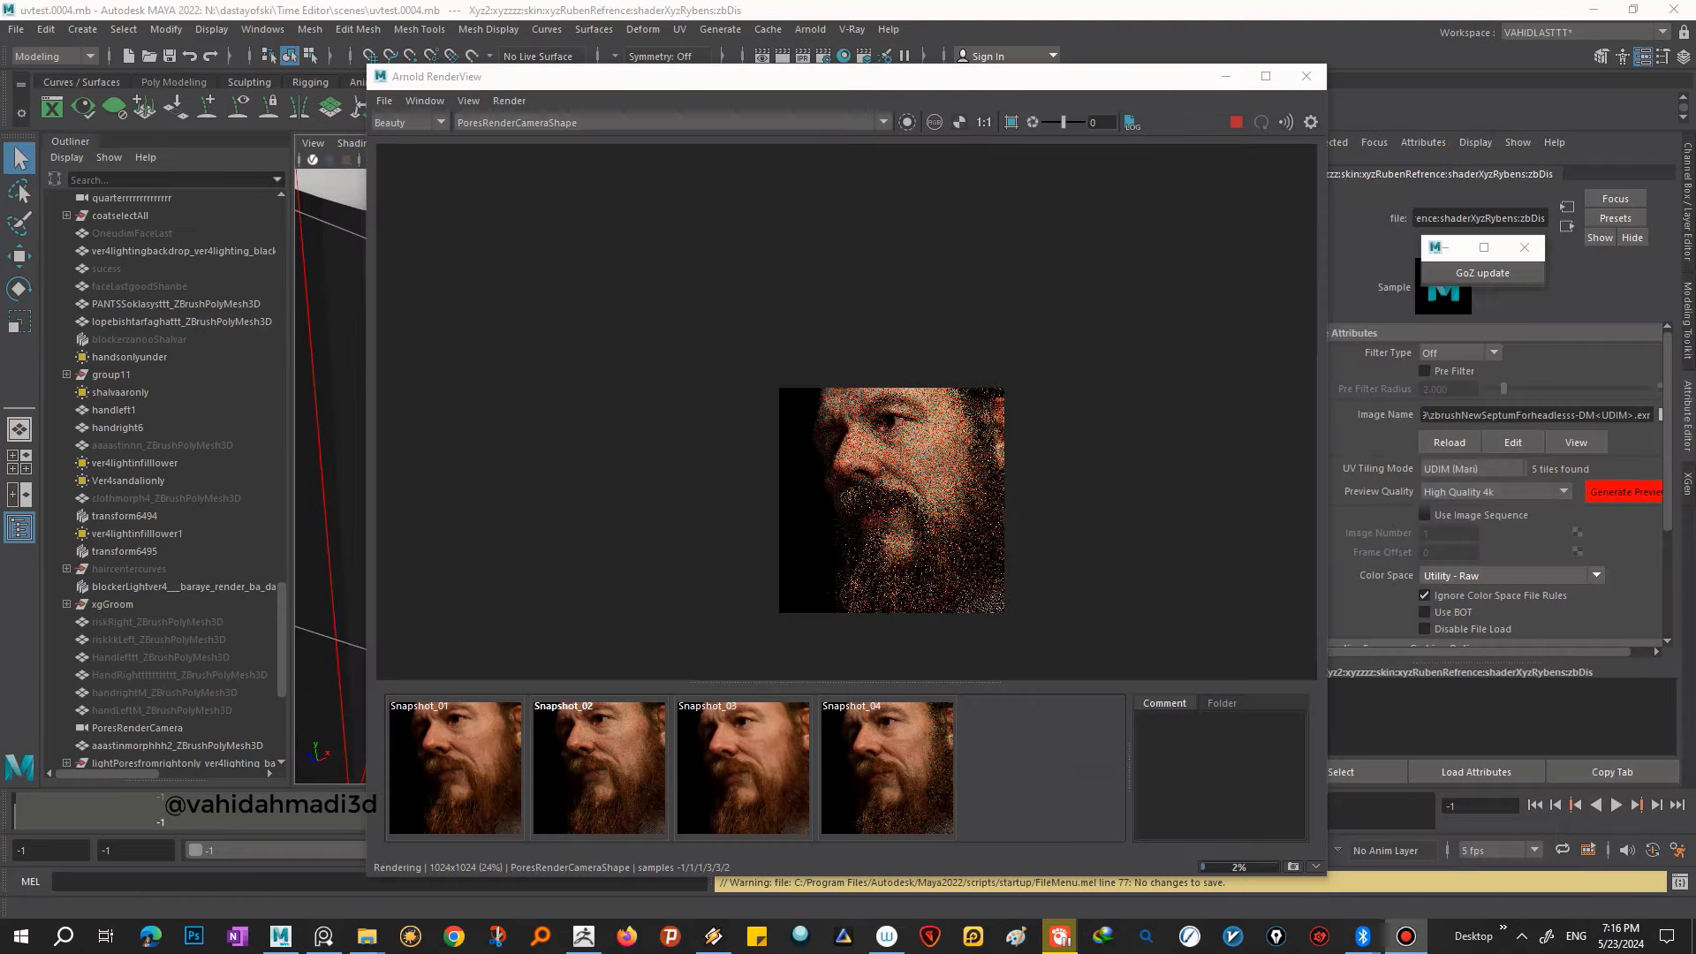
pyautogui.scroll(5, 850, 424)
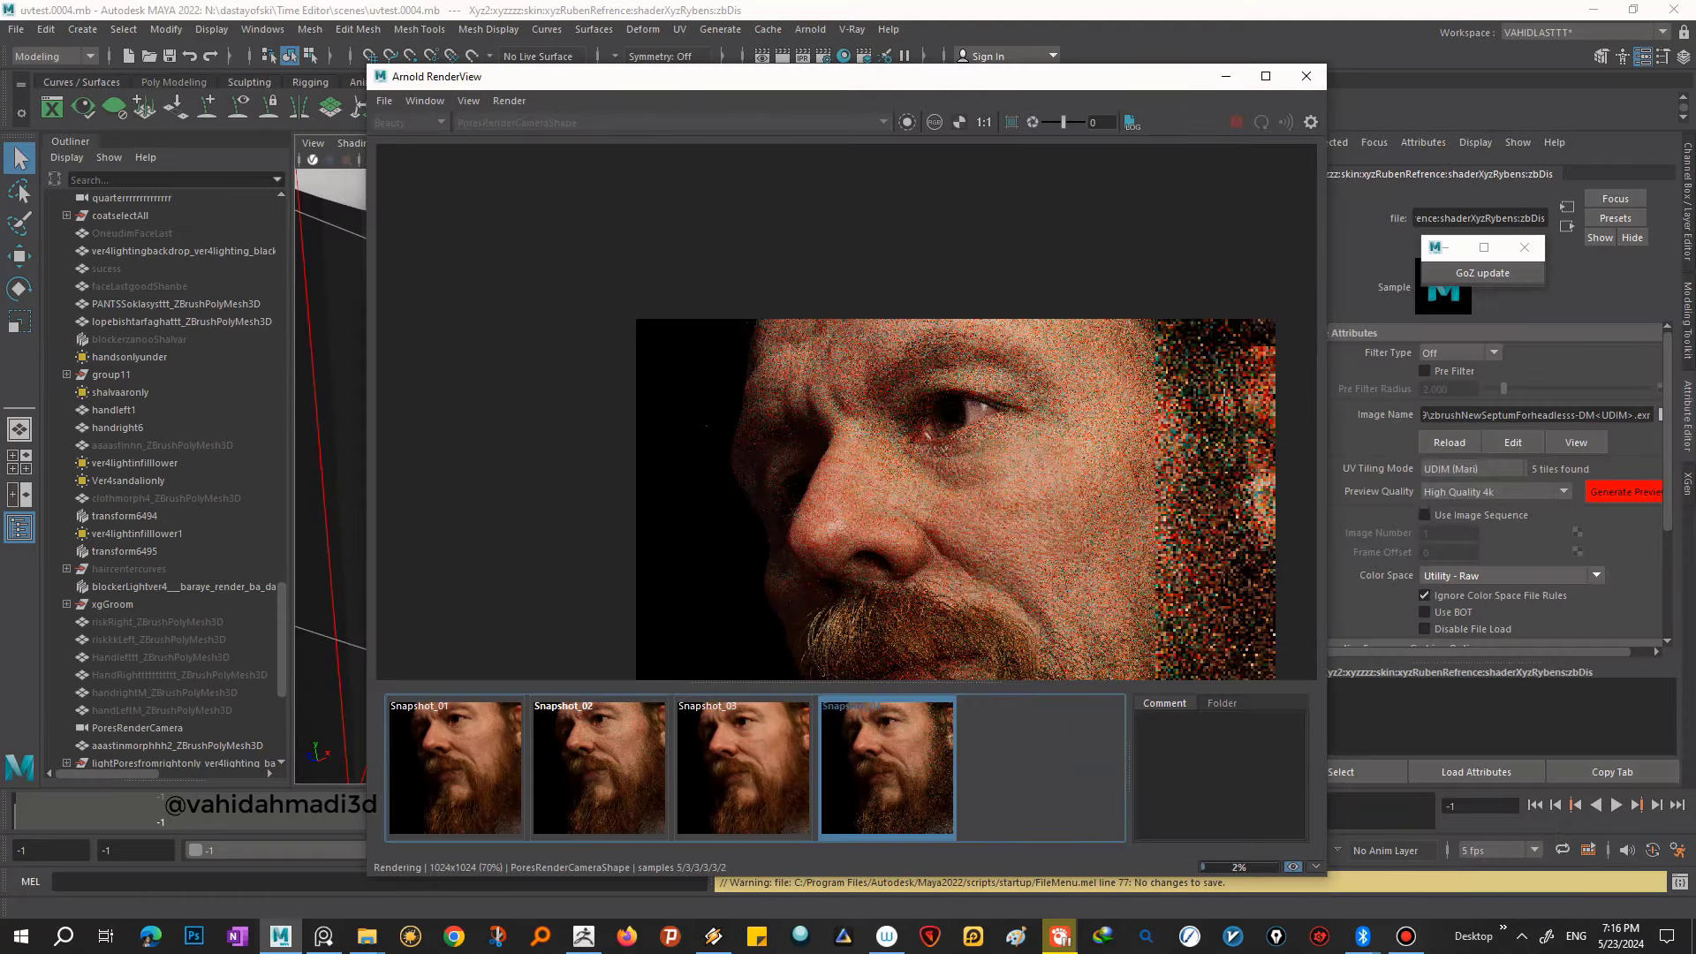
pyautogui.scroll(3, 749, 300)
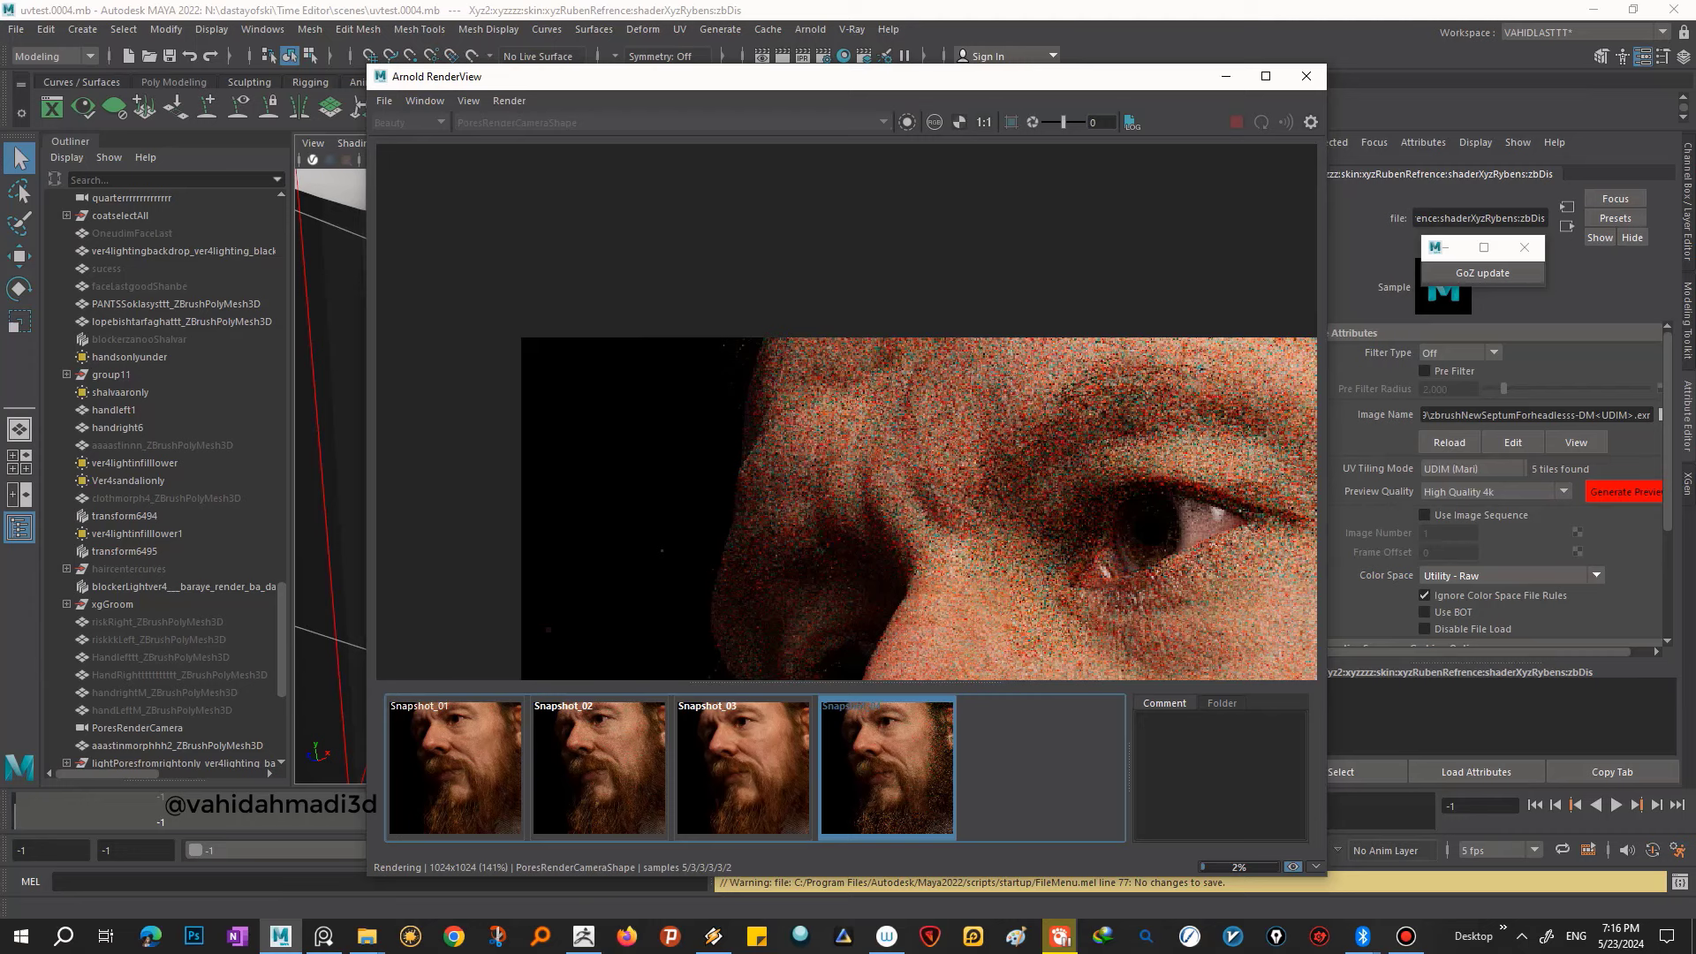
pyautogui.moveTo(795, 442); pyautogui.dragTo(725, 340, button='middle')
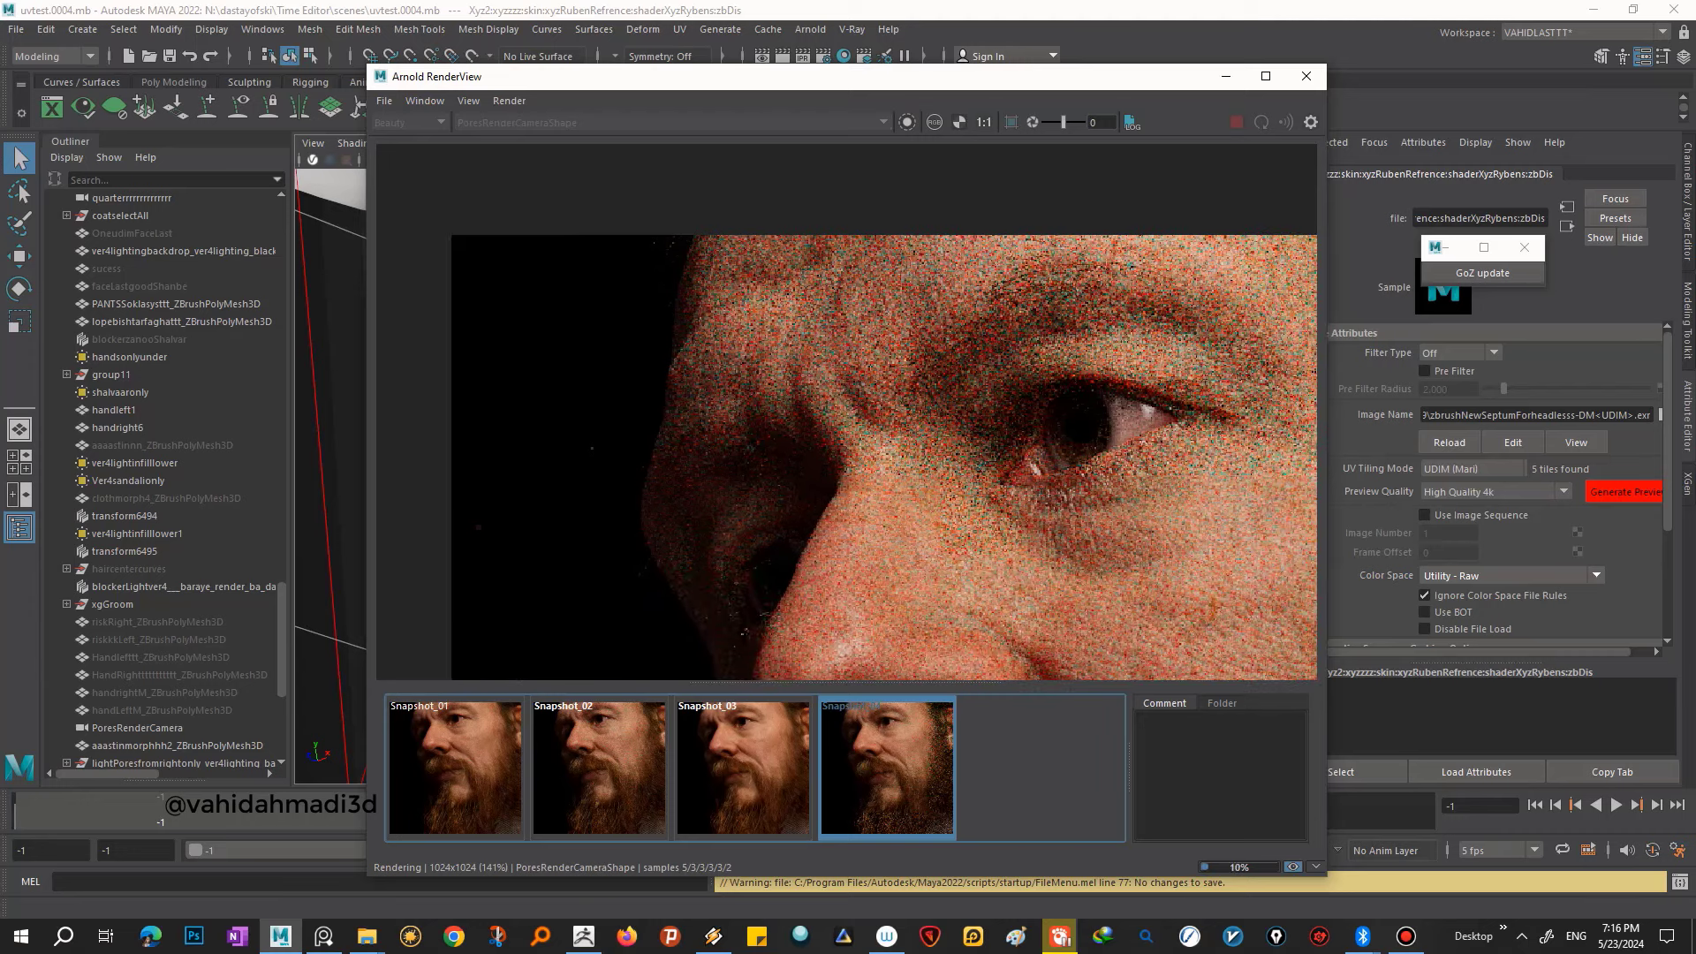
pyautogui.press('Left')
pyautogui.press('Right')
pyautogui.scroll(5, 698, 230)
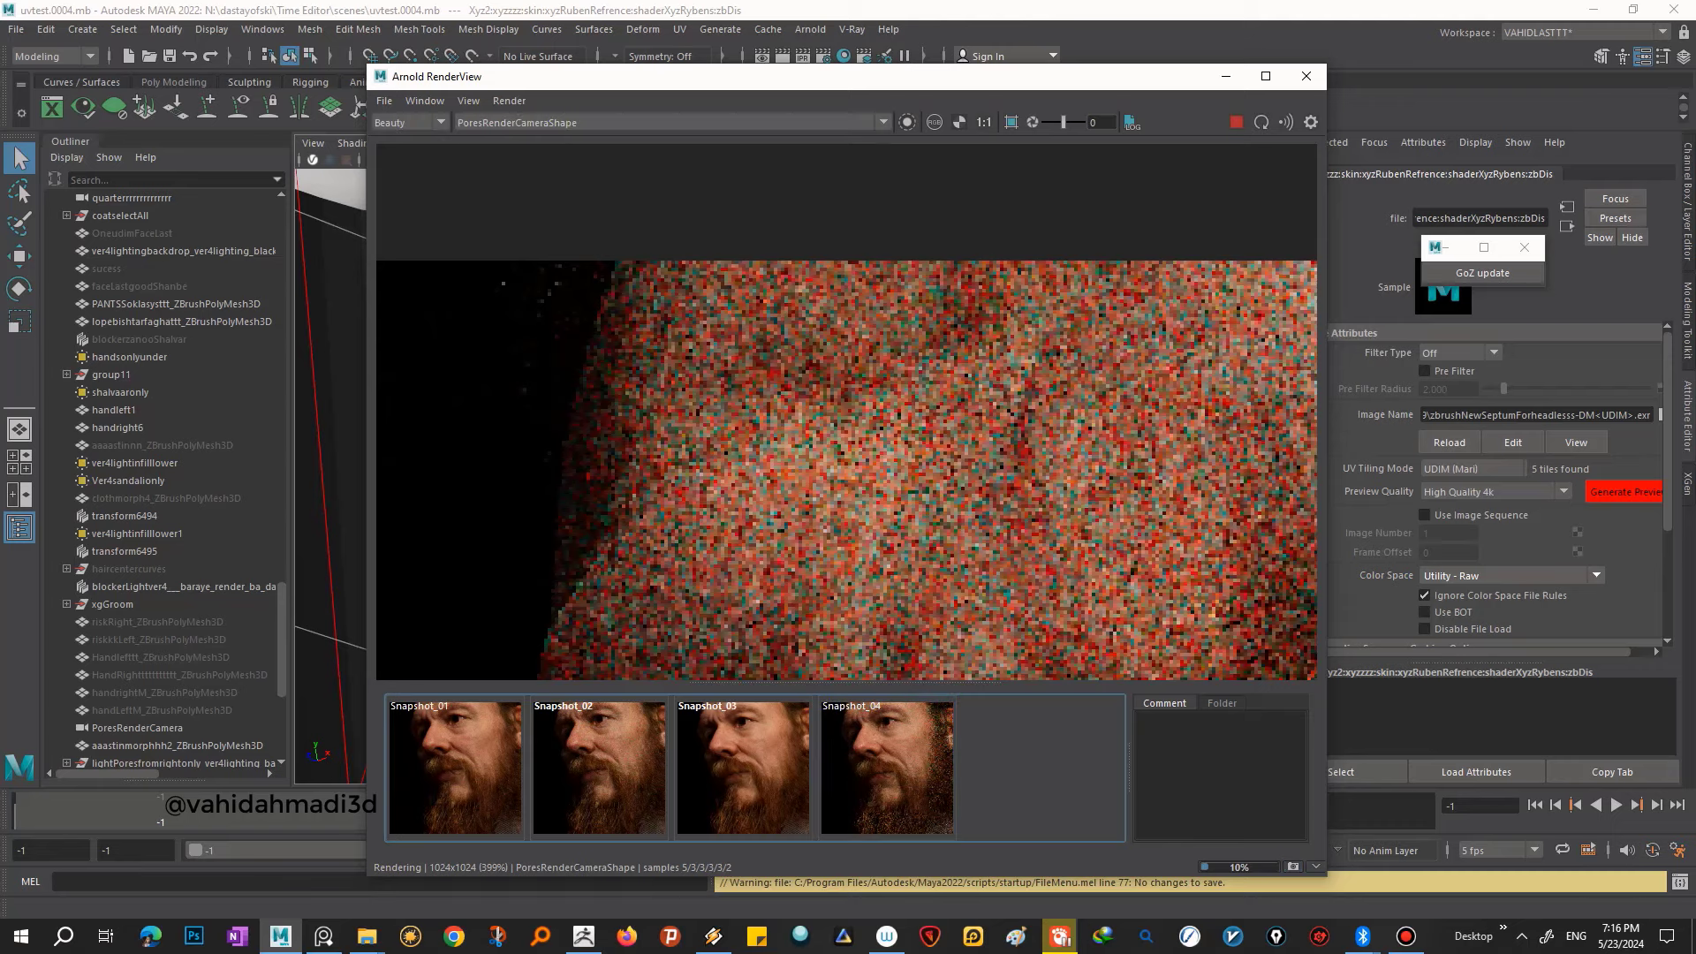
pyautogui.scroll(-3, 989, 575)
pyautogui.scroll(-3, 989, 574)
pyautogui.scroll(-3, 989, 574)
pyautogui.scroll(2, 990, 574)
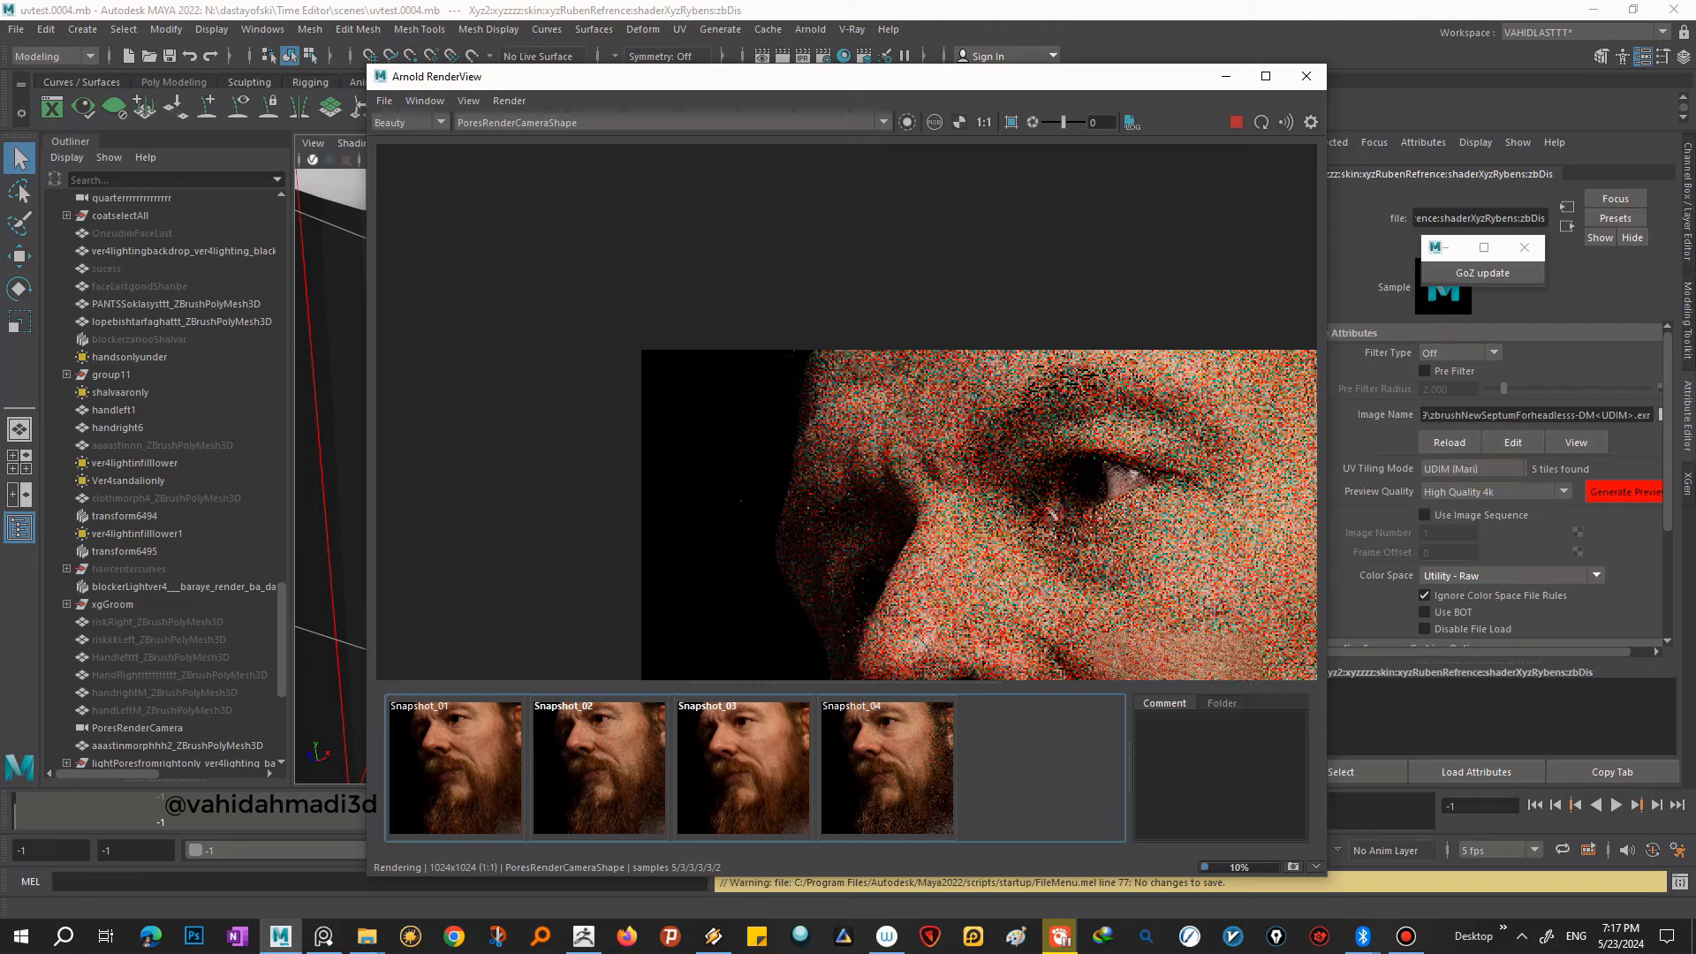
pyautogui.scroll(1, 989, 574)
pyautogui.scroll(-3, 989, 574)
pyautogui.click(888, 768)
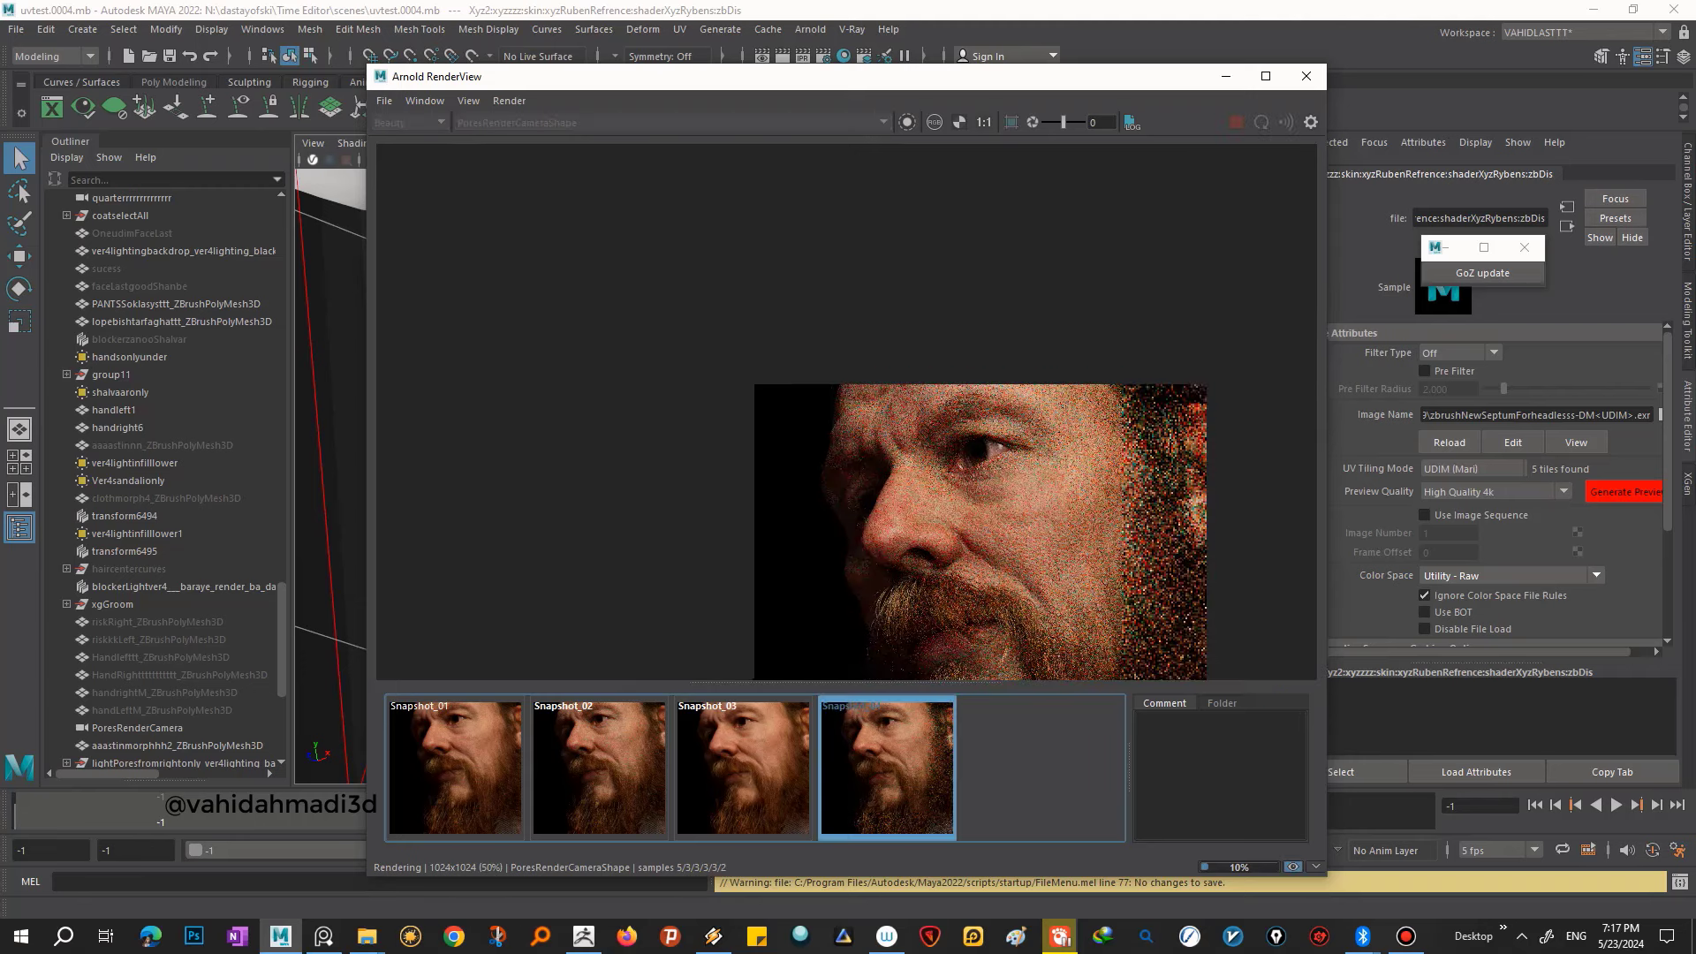
pyautogui.scroll(1, 883, 530)
pyautogui.click(599, 768)
pyautogui.click(742, 768)
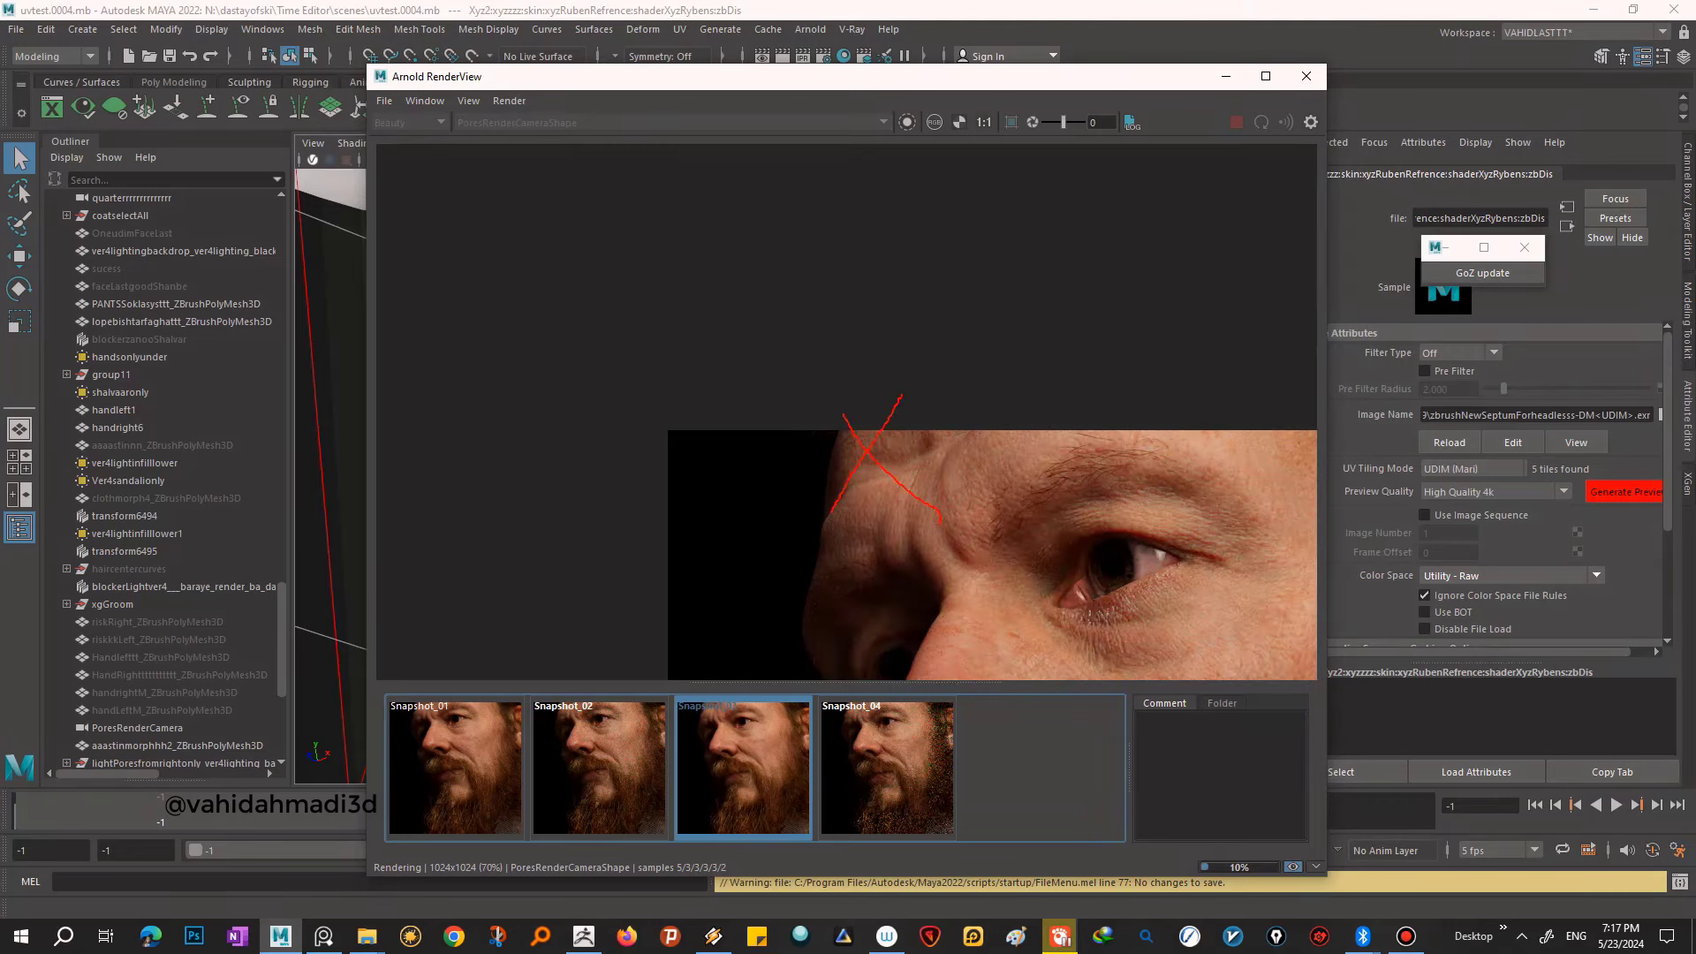
pyautogui.click(888, 768)
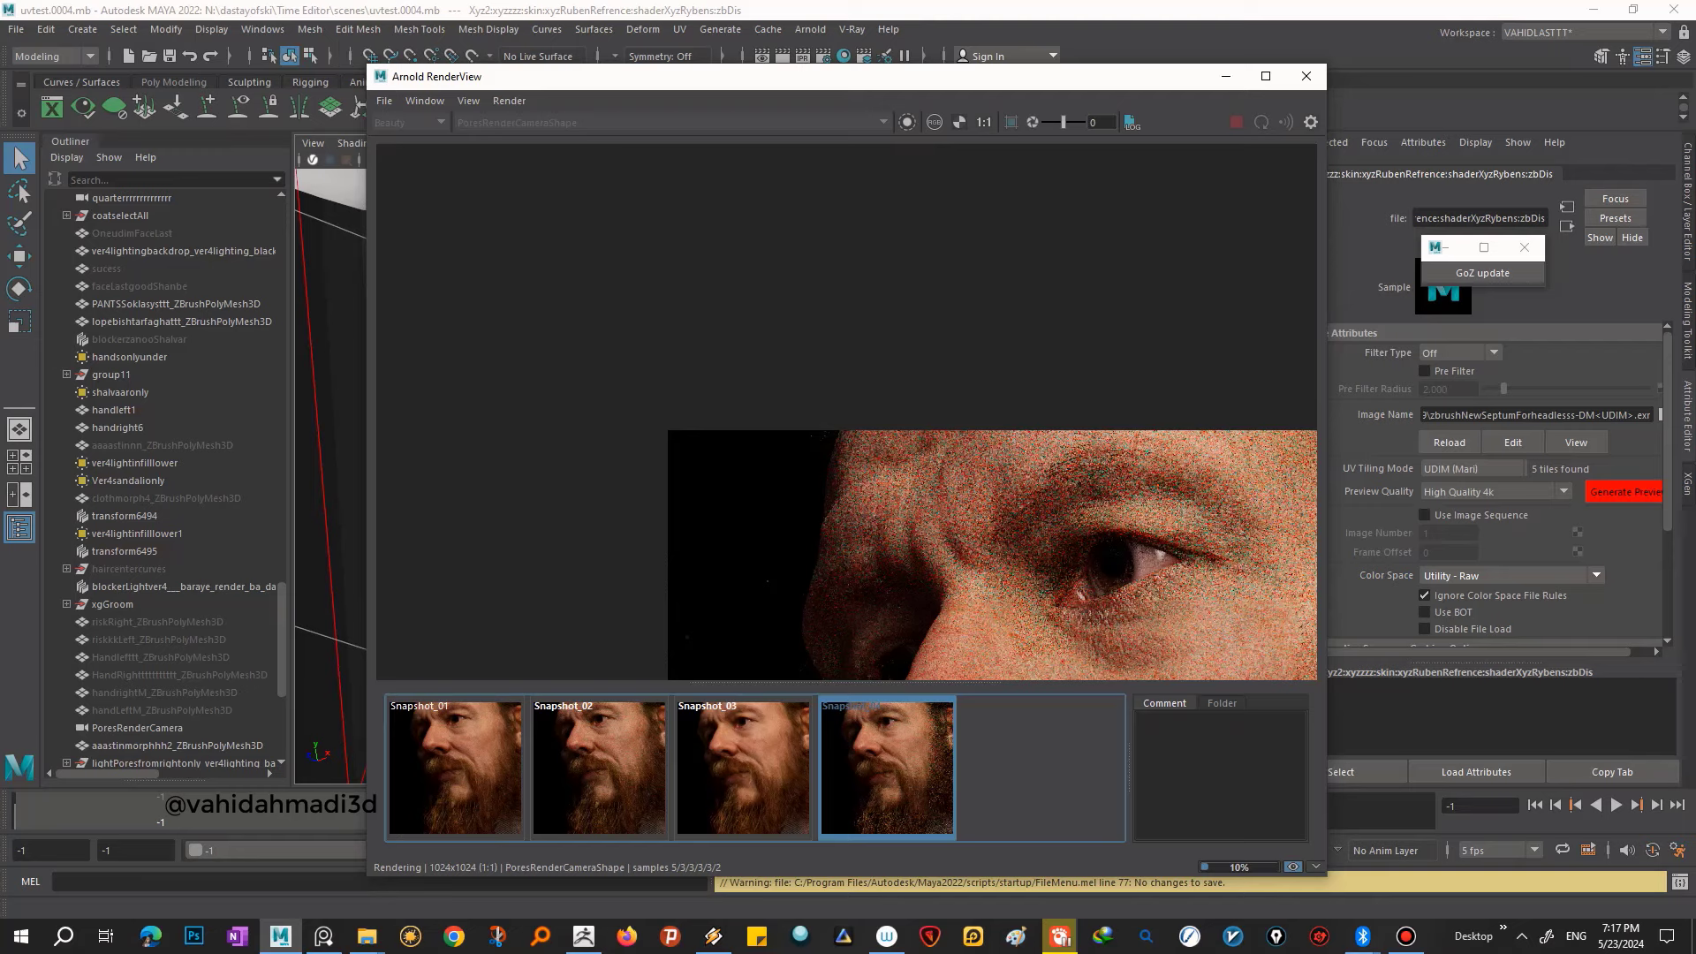
pyautogui.click(888, 768)
pyautogui.scroll(-1, 1005, 486)
pyautogui.scroll(-2, 1005, 485)
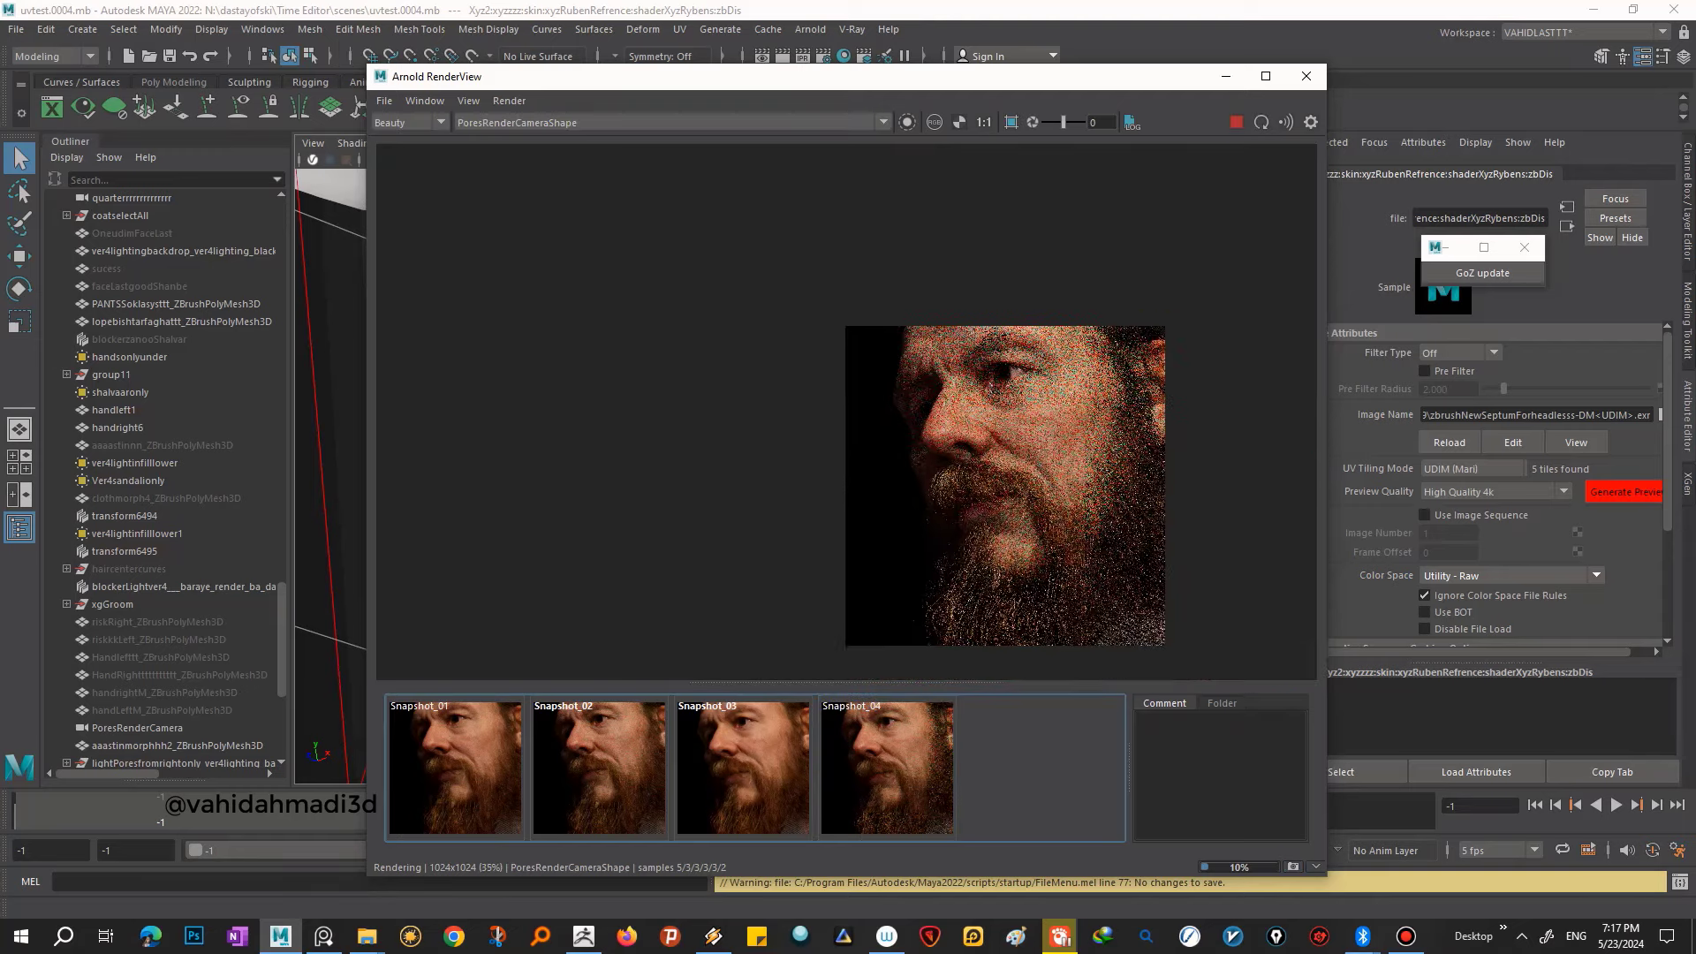
pyautogui.scroll(2, 963, 357)
pyautogui.scroll(2, 963, 357)
pyautogui.scroll(-2, 927, 494)
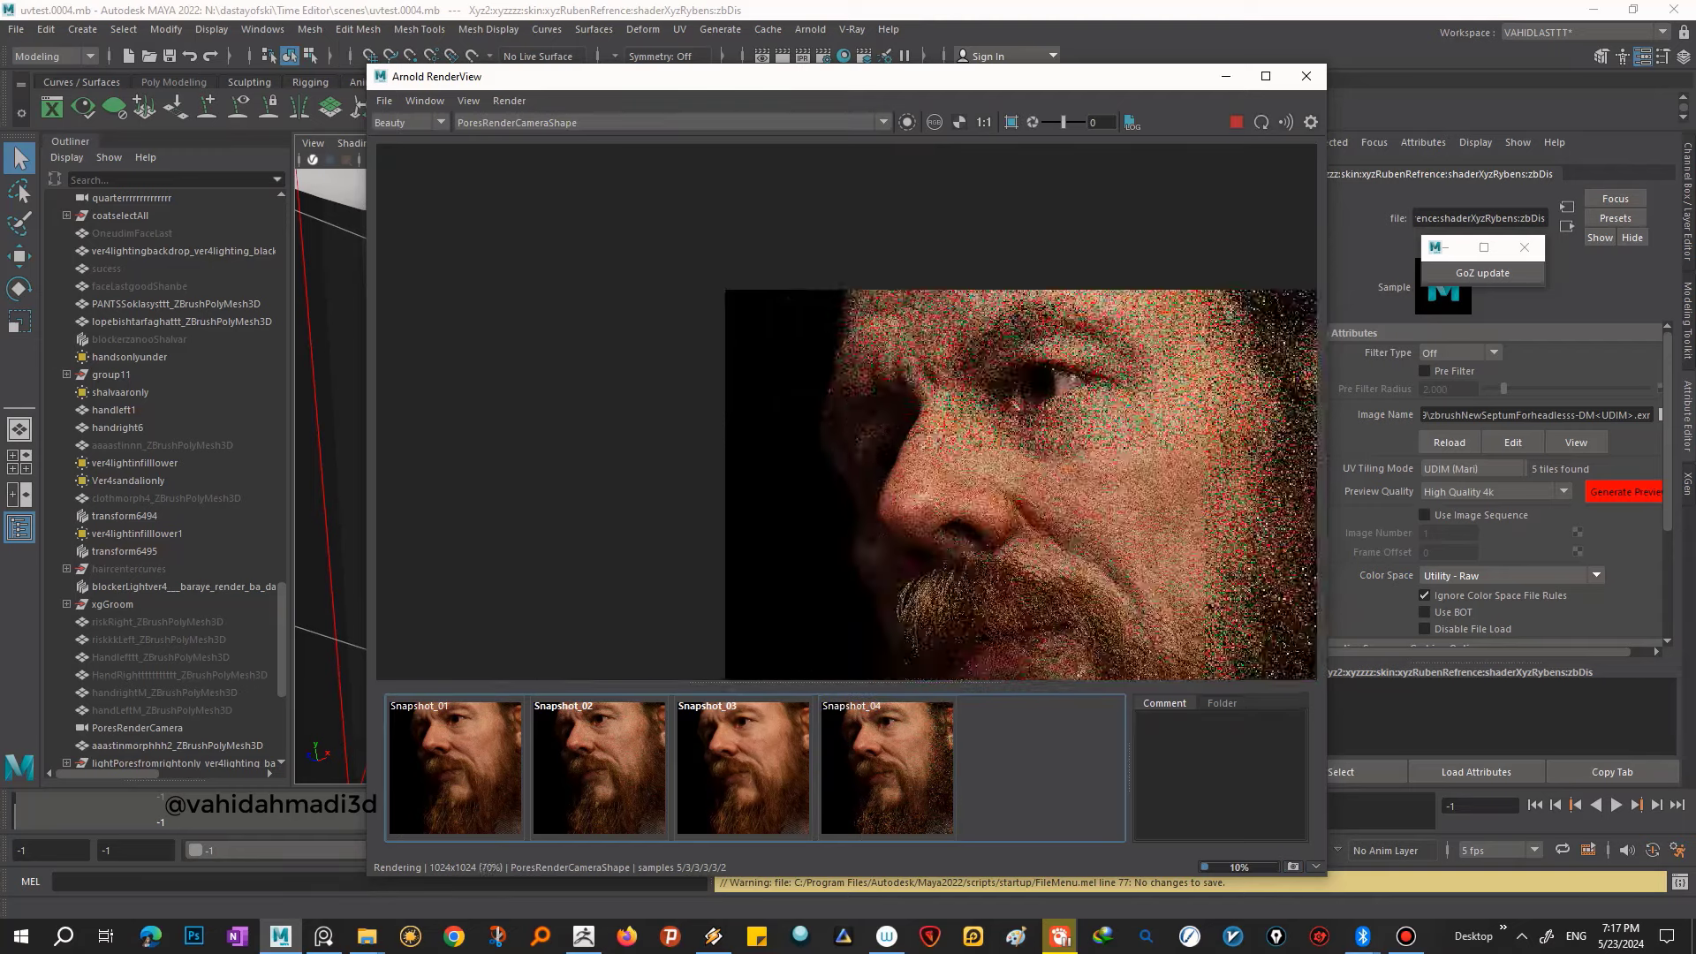
pyautogui.scroll(-2, 927, 495)
pyautogui.scroll(2, 928, 495)
pyautogui.scroll(1, 927, 495)
pyautogui.scroll(2, 927, 494)
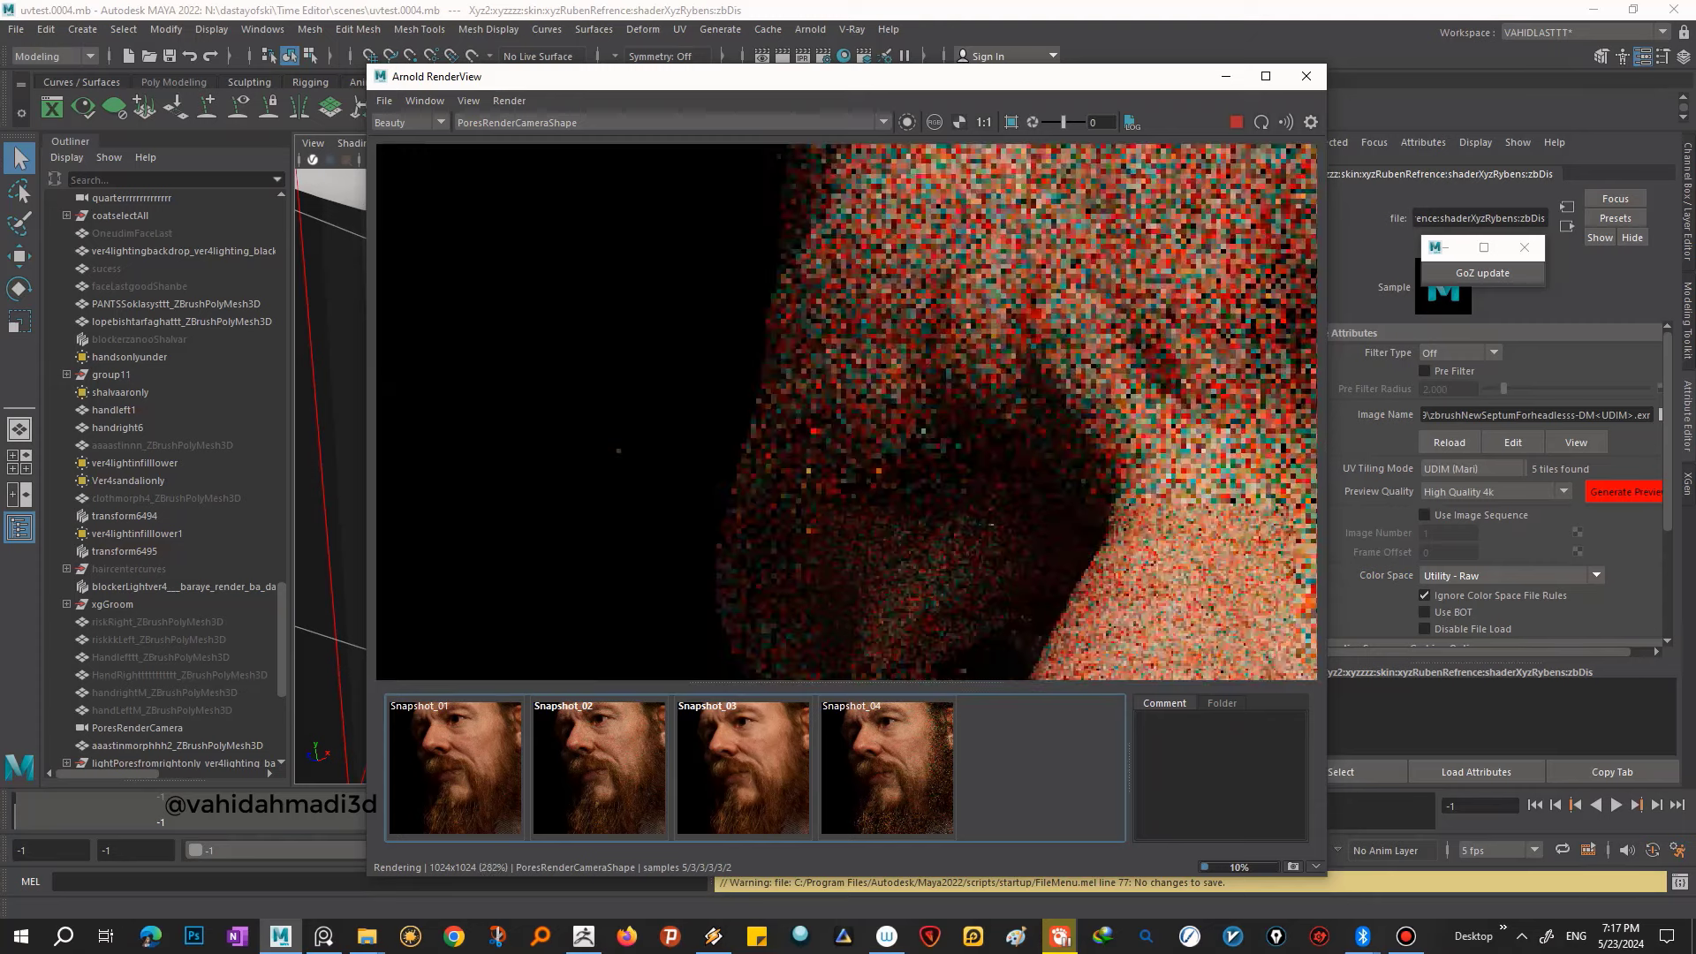
pyautogui.scroll(-2, 927, 494)
pyautogui.scroll(1, 927, 495)
pyautogui.scroll(-1, 927, 495)
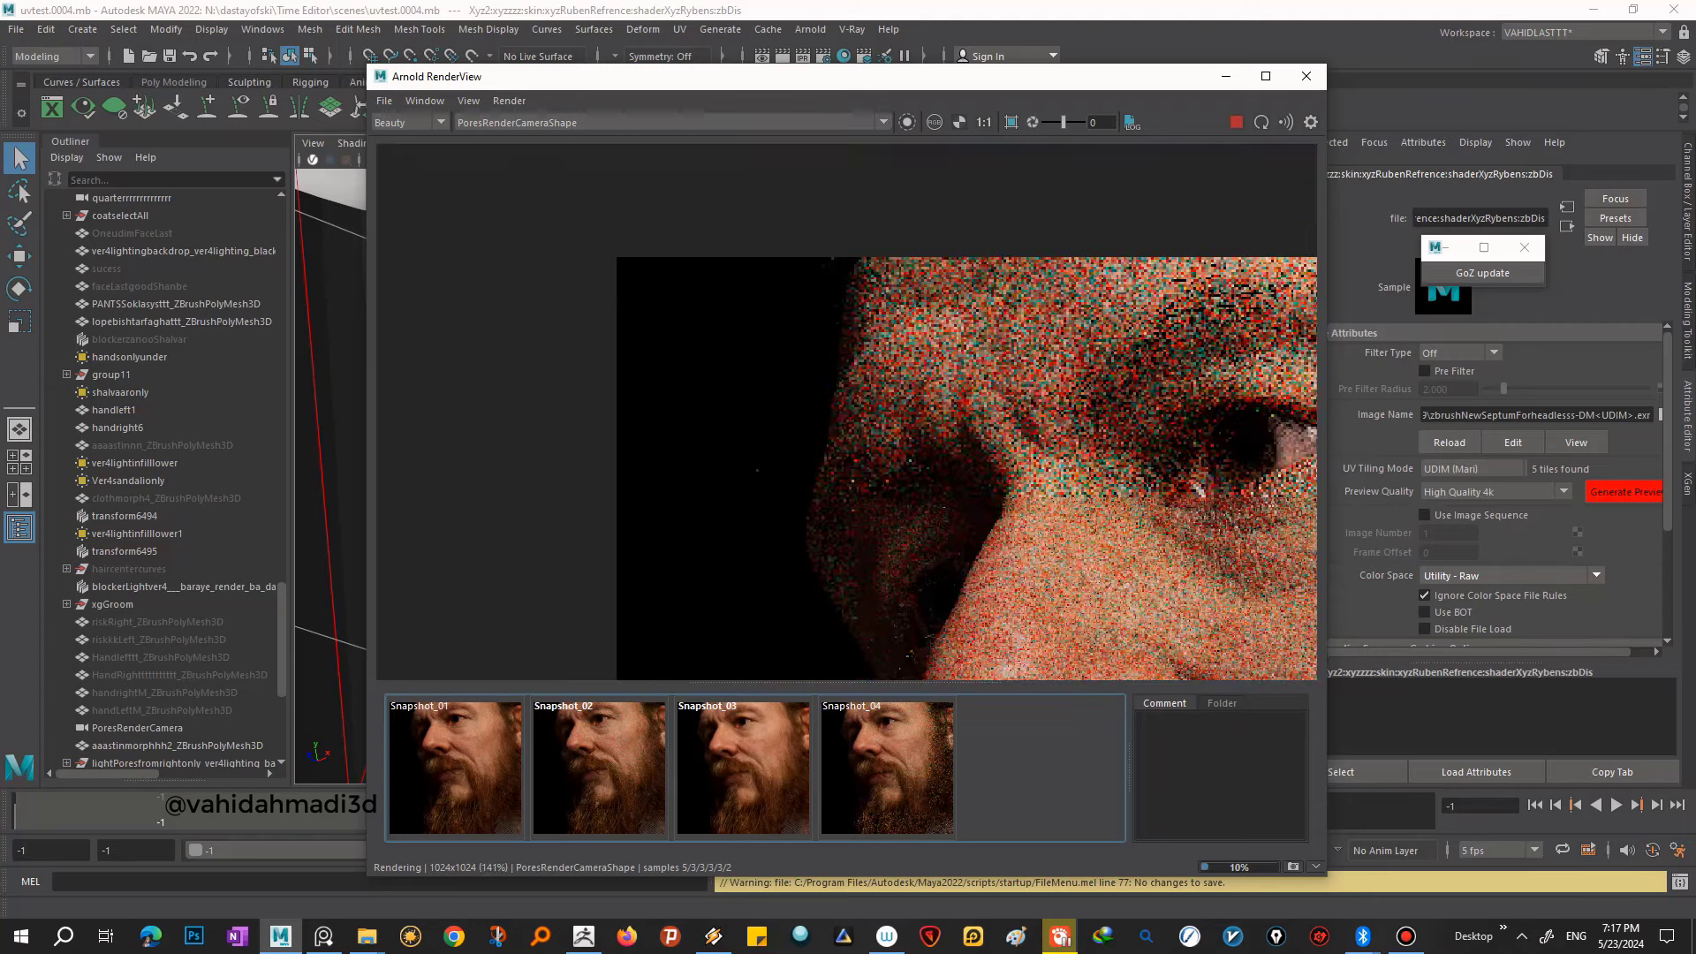
pyautogui.scroll(-1, 927, 494)
pyautogui.scroll(-1, 927, 495)
pyautogui.scroll(-1, 927, 495)
pyautogui.moveTo(875, 494); pyautogui.dragTo(885, 457, button='middle')
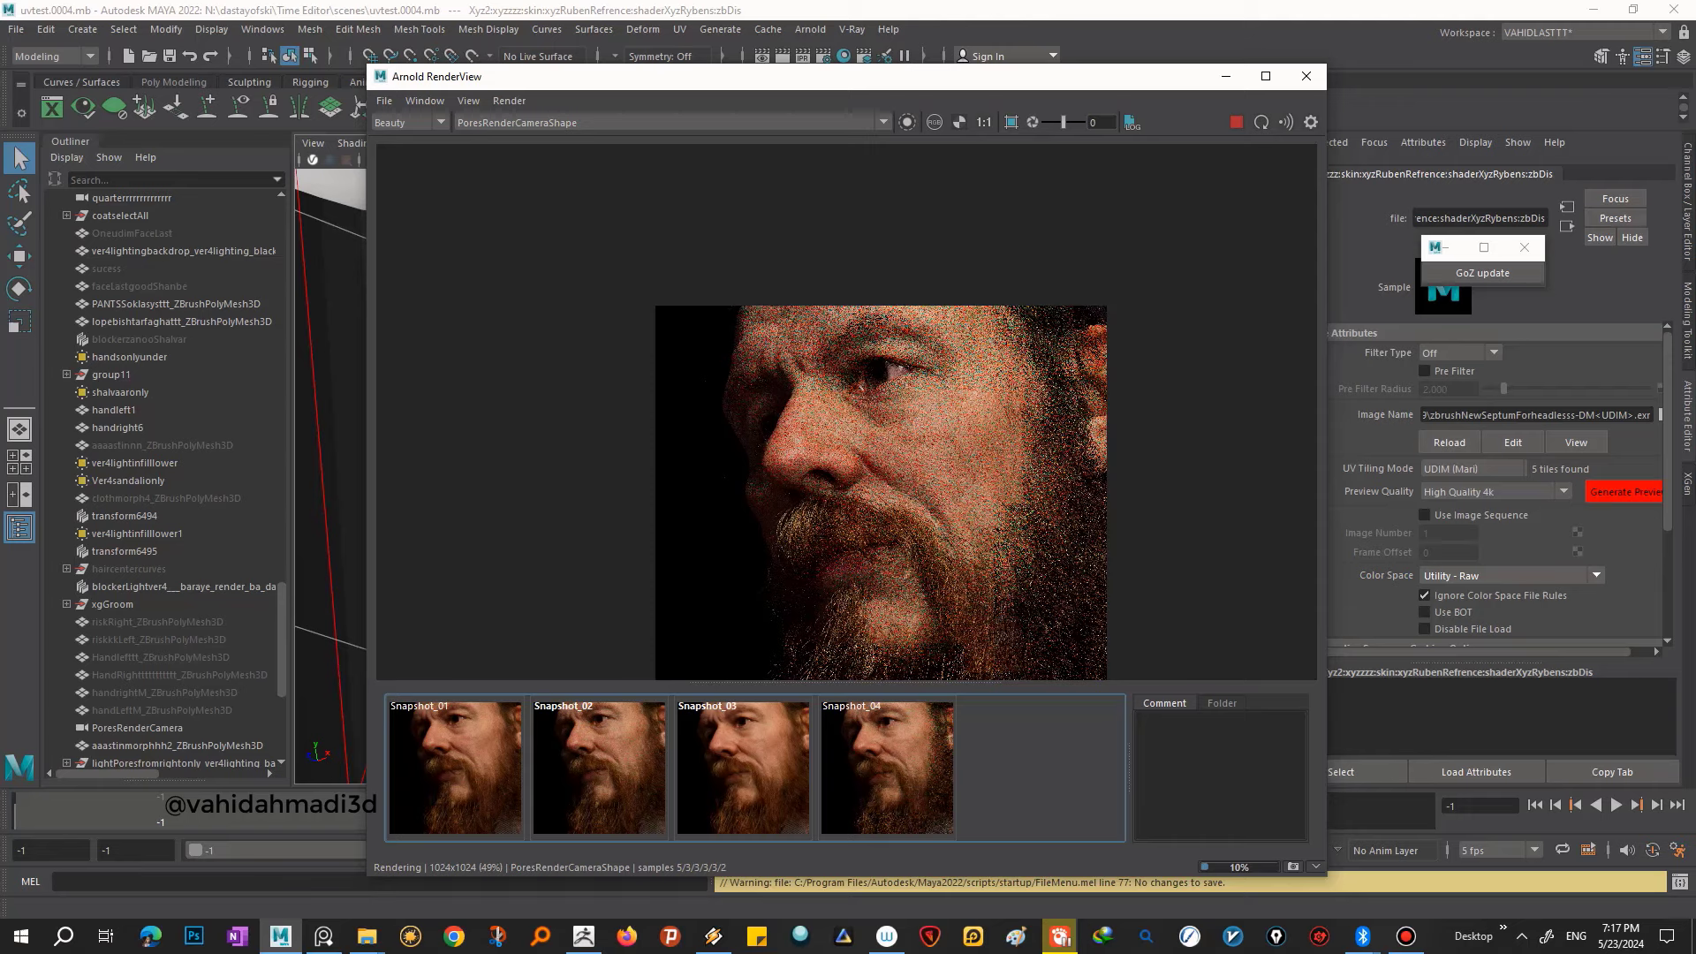
pyautogui.click(455, 767)
pyautogui.scroll(3, 847, 412)
pyautogui.scroll(3, 846, 412)
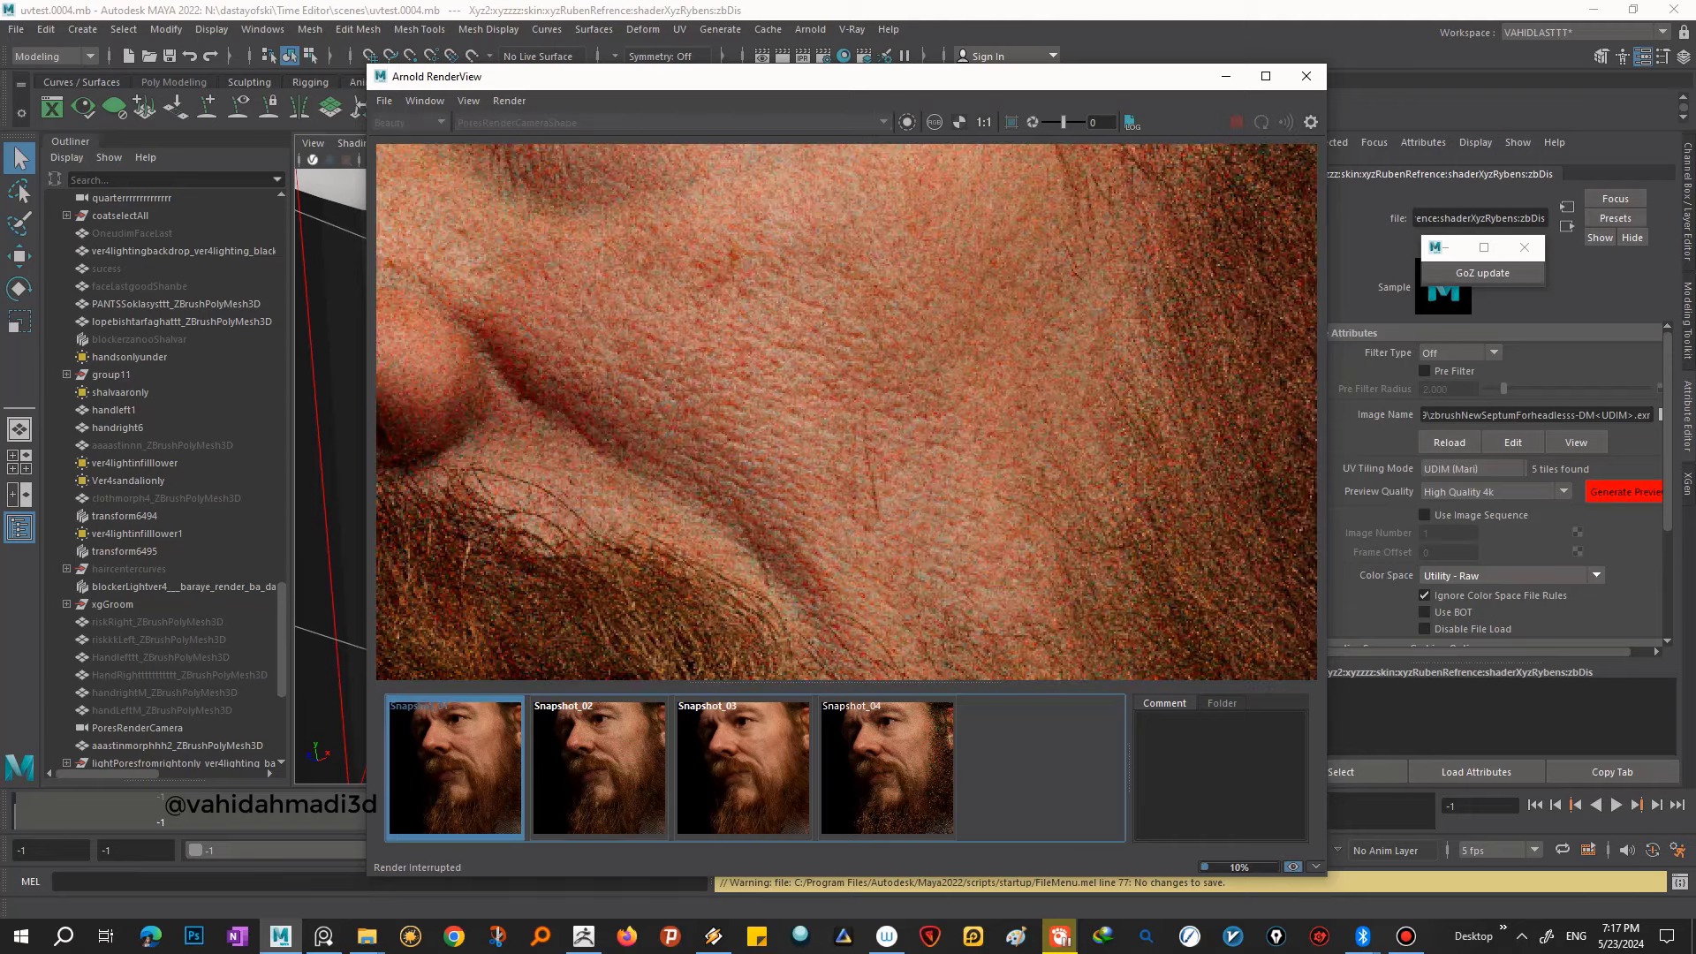
pyautogui.scroll(2, 846, 411)
pyautogui.scroll(-2, 846, 412)
pyautogui.scroll(3, 846, 411)
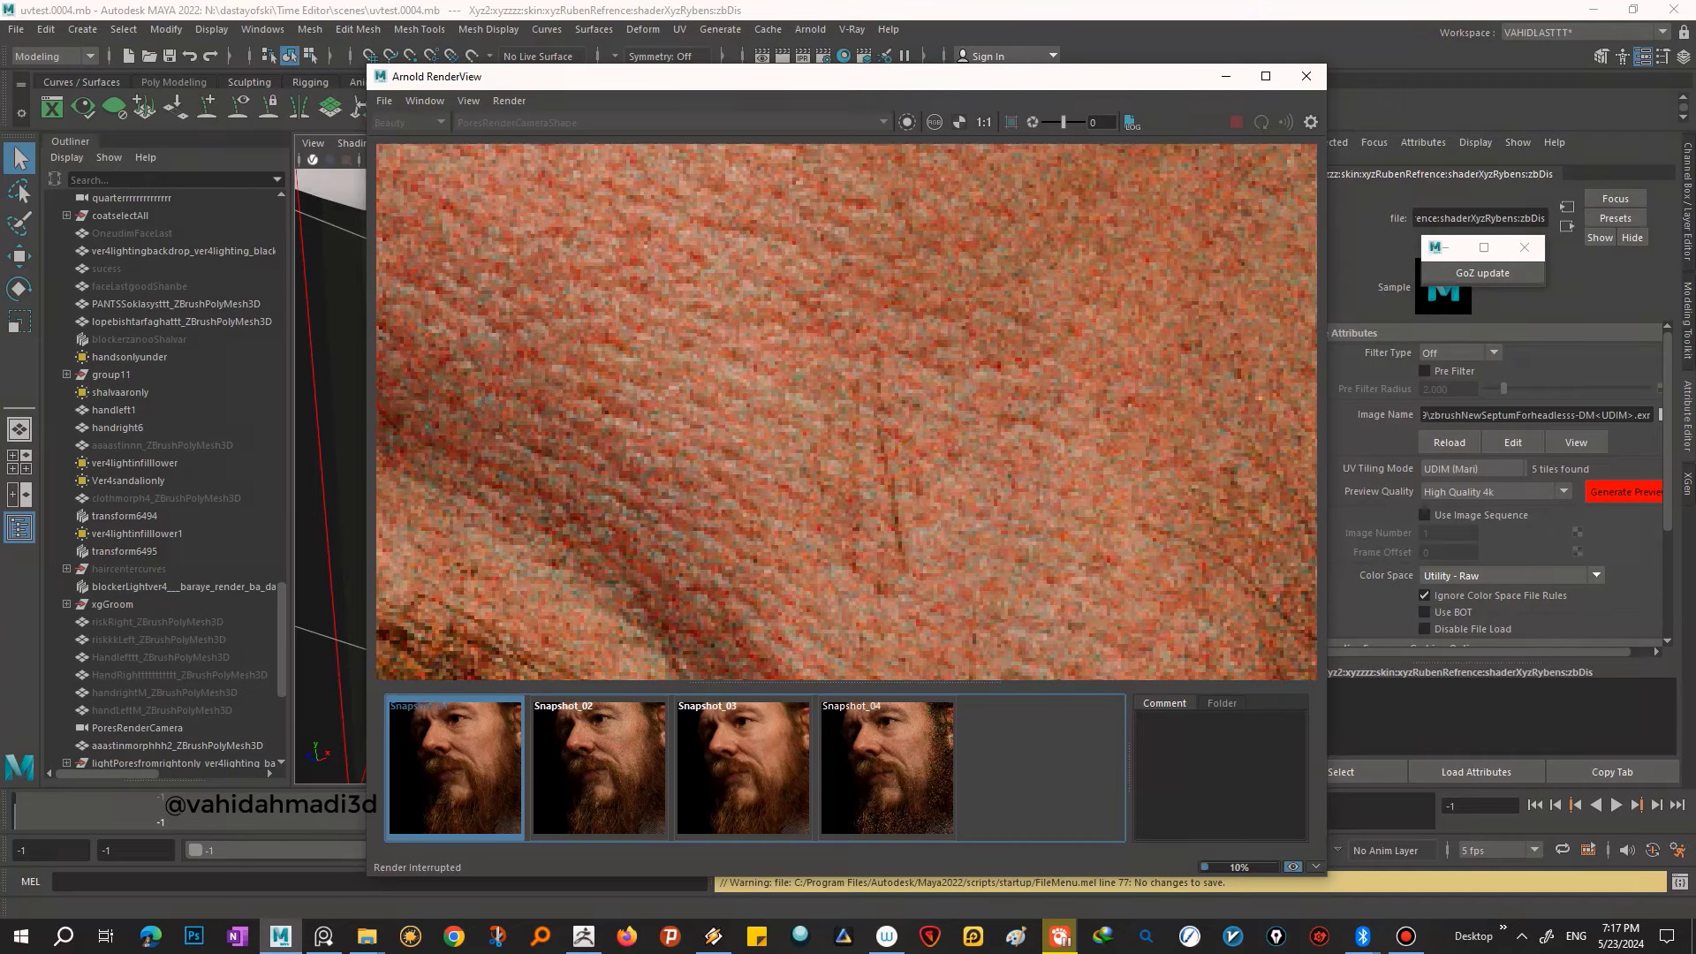
pyautogui.scroll(-3, 846, 412)
pyautogui.scroll(-2, 846, 411)
pyautogui.scroll(-1, 846, 411)
pyautogui.scroll(5, 847, 412)
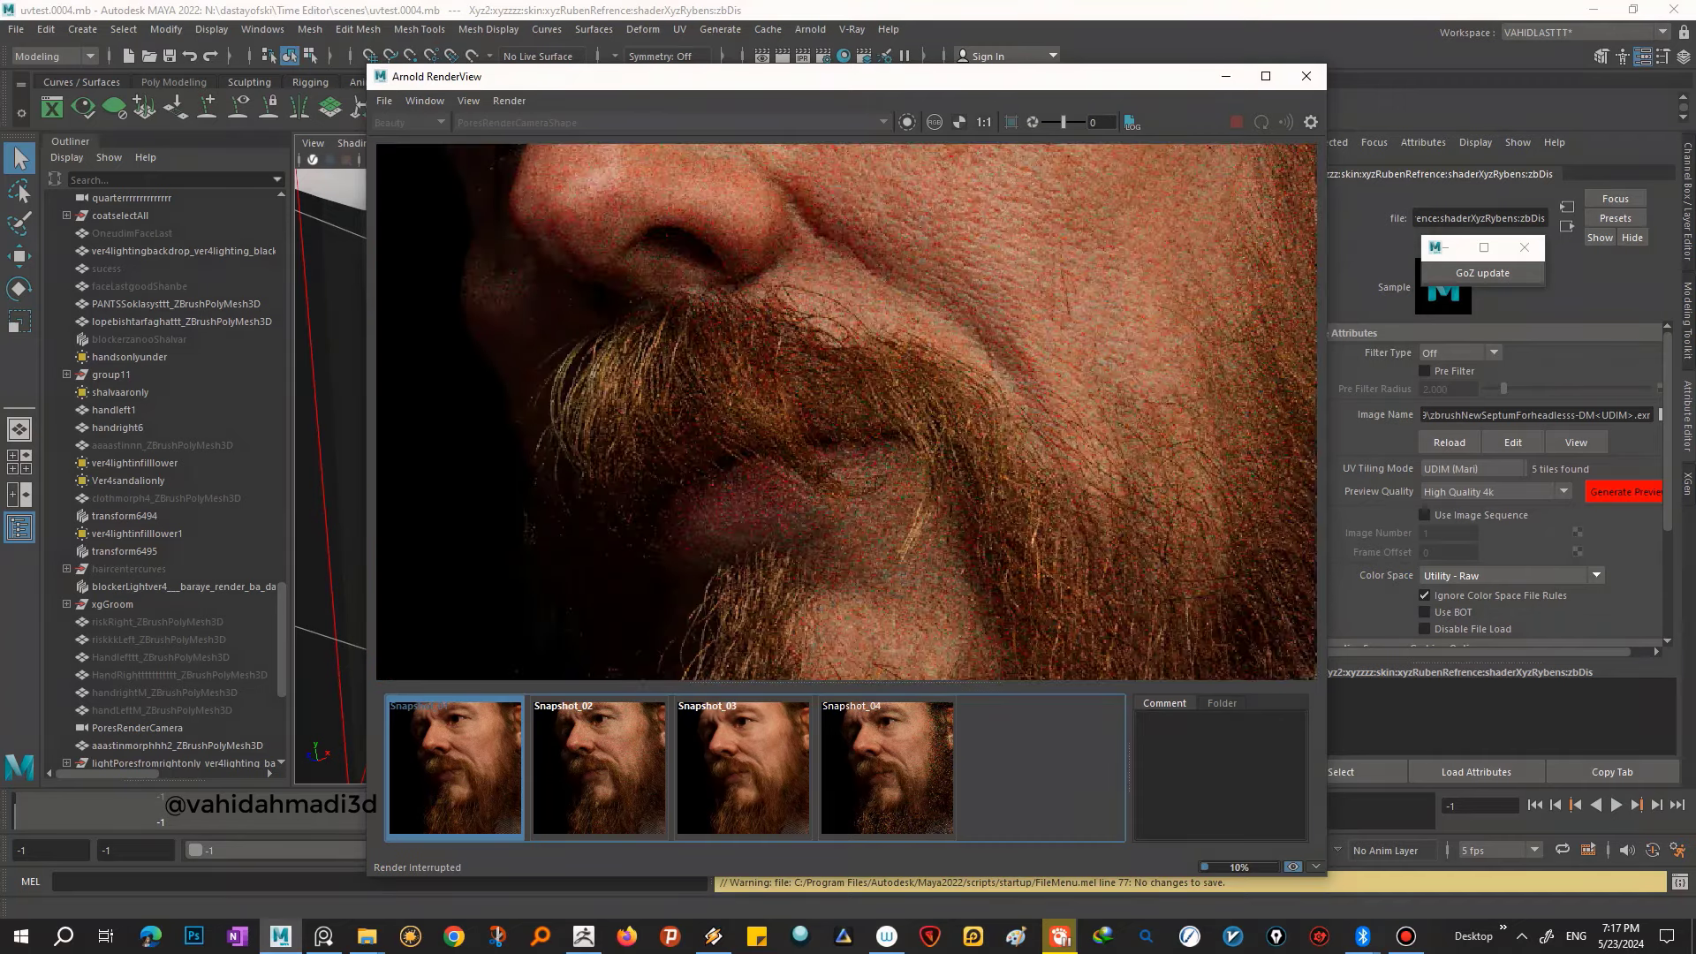
pyautogui.scroll(1, 846, 412)
pyautogui.scroll(-3, 846, 412)
pyautogui.scroll(1, 846, 412)
pyautogui.scroll(3, 847, 411)
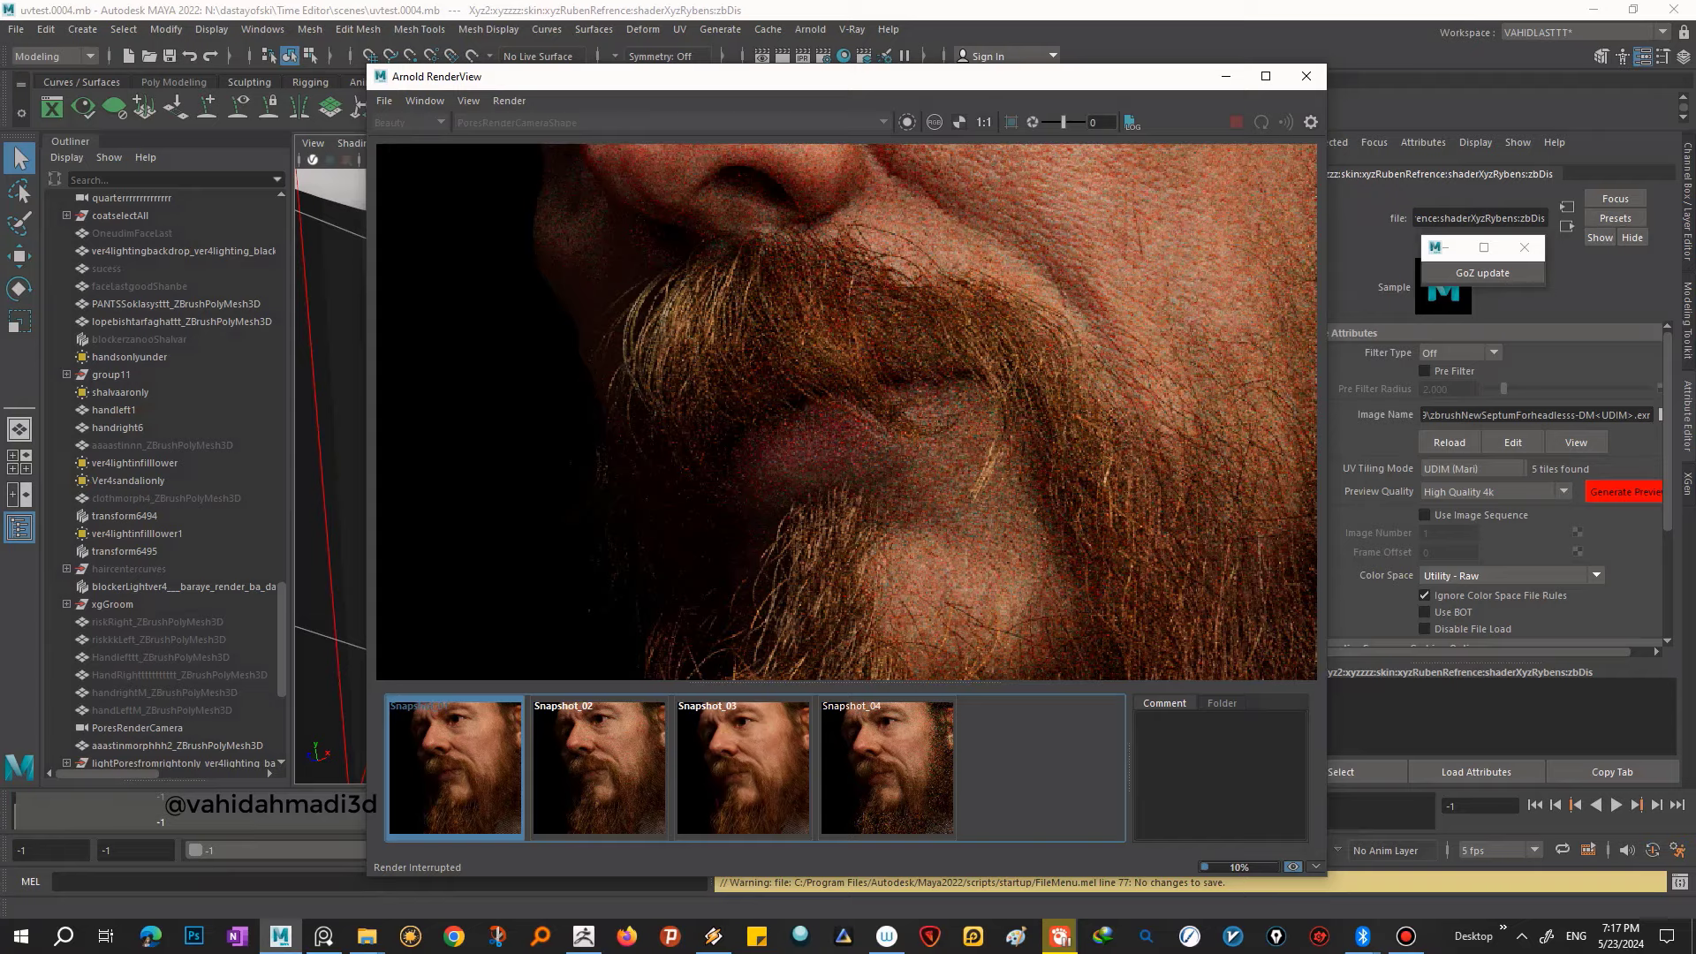
pyautogui.scroll(-4, 846, 412)
pyautogui.scroll(3, 846, 412)
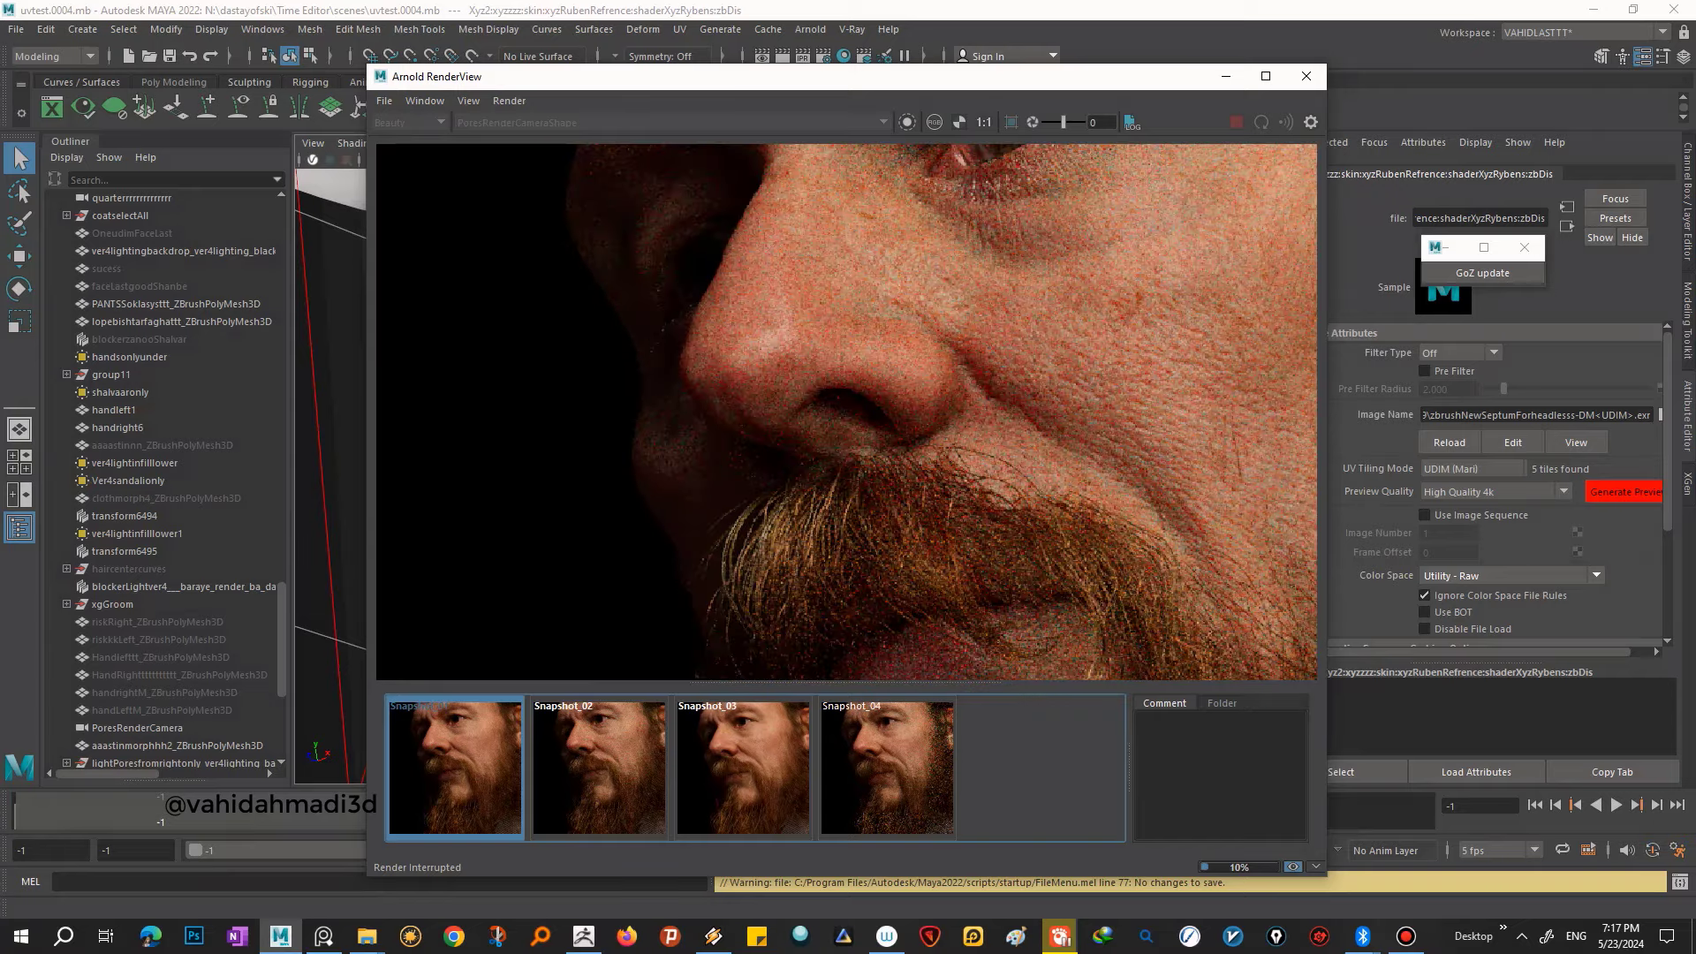
pyautogui.scroll(2, 847, 411)
pyautogui.scroll(-1, 846, 412)
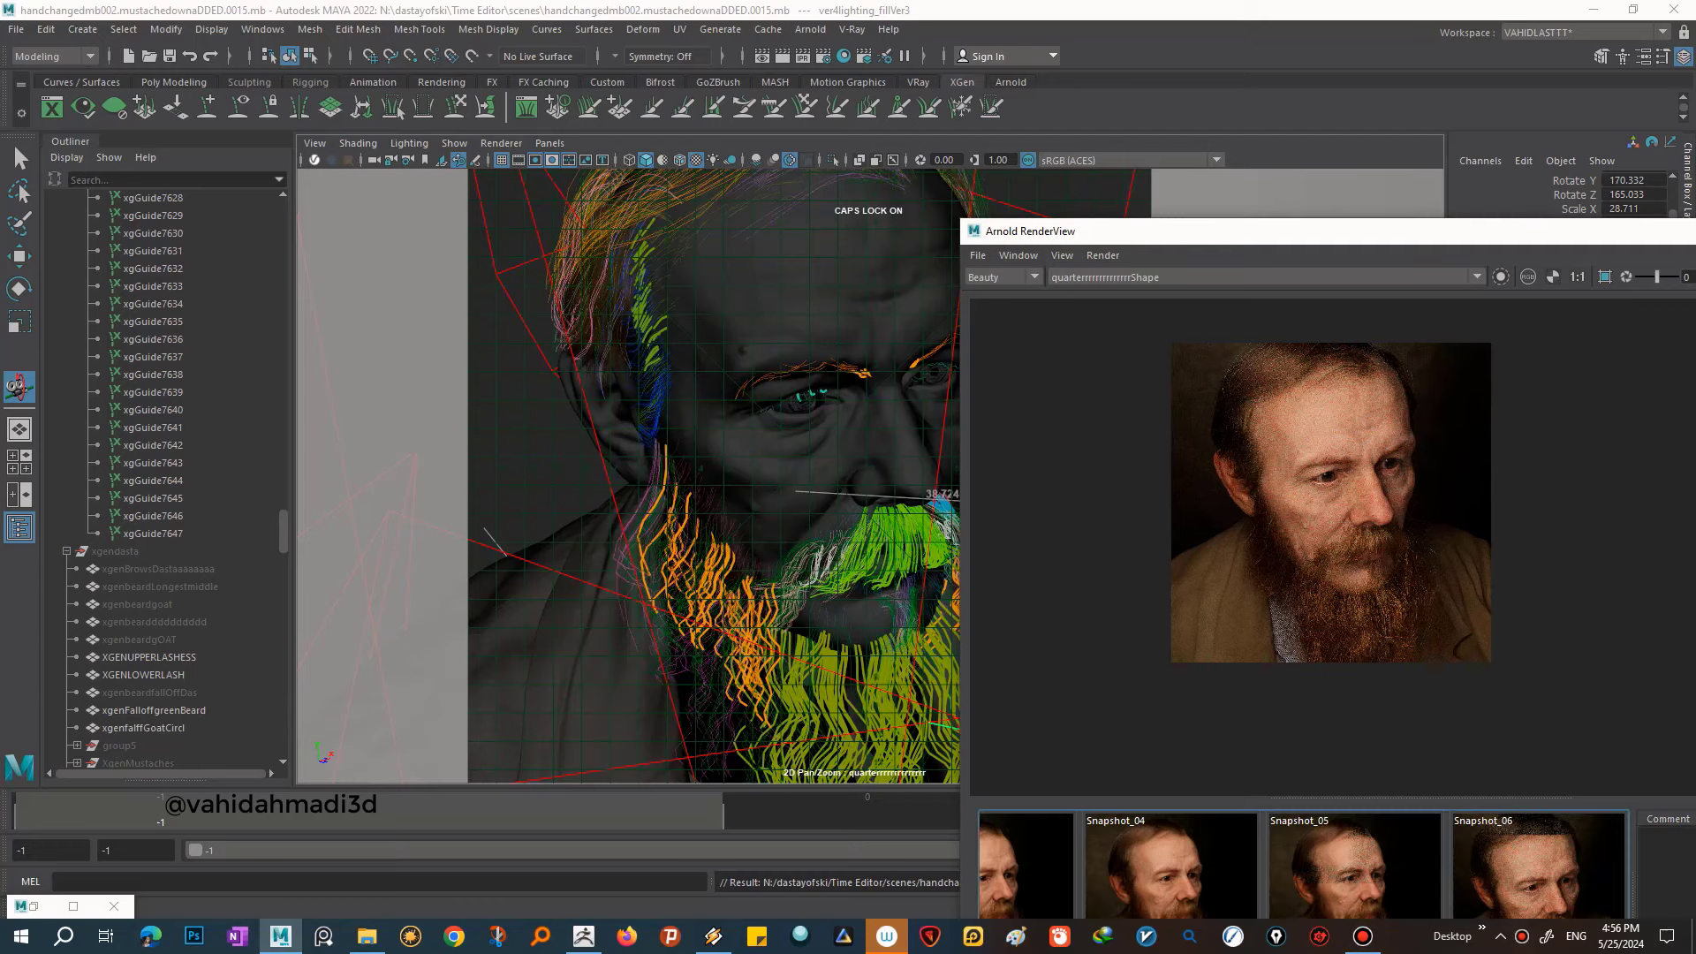
pyautogui.scroll(2, 1308, 516)
pyautogui.moveTo(1327, 238)
pyautogui.mouseDown()
pyautogui.moveTo(1129, 171)
pyautogui.moveTo(1026, 187)
pyautogui.mouseUp()
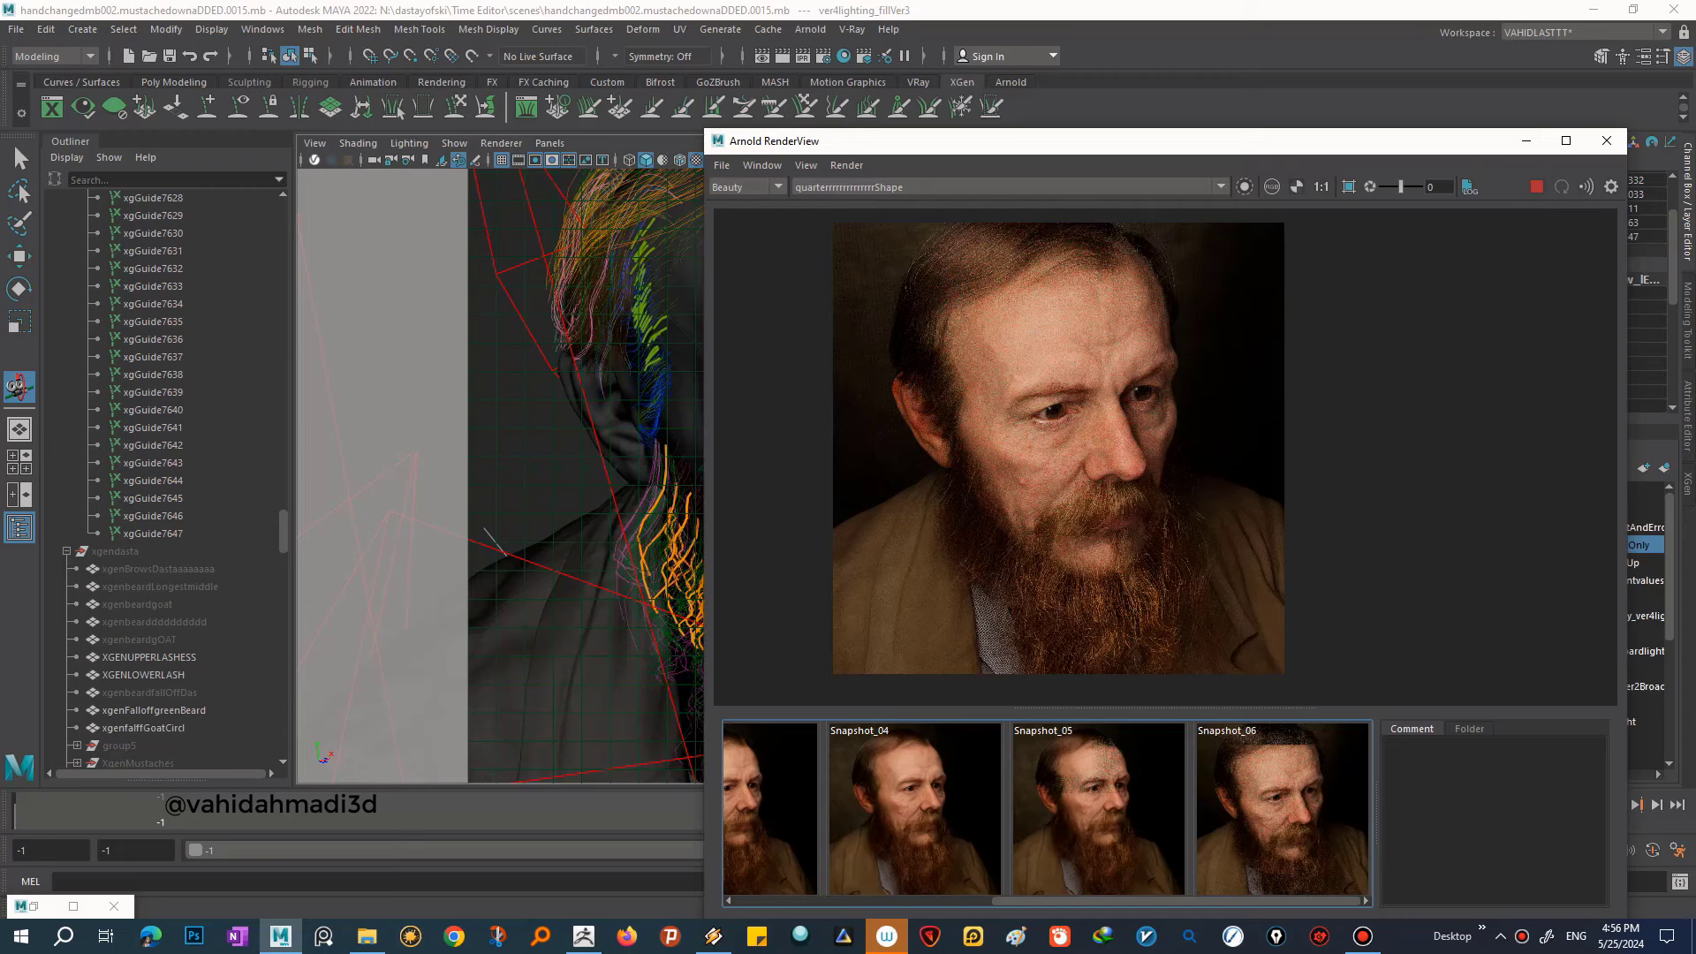
pyautogui.click(914, 808)
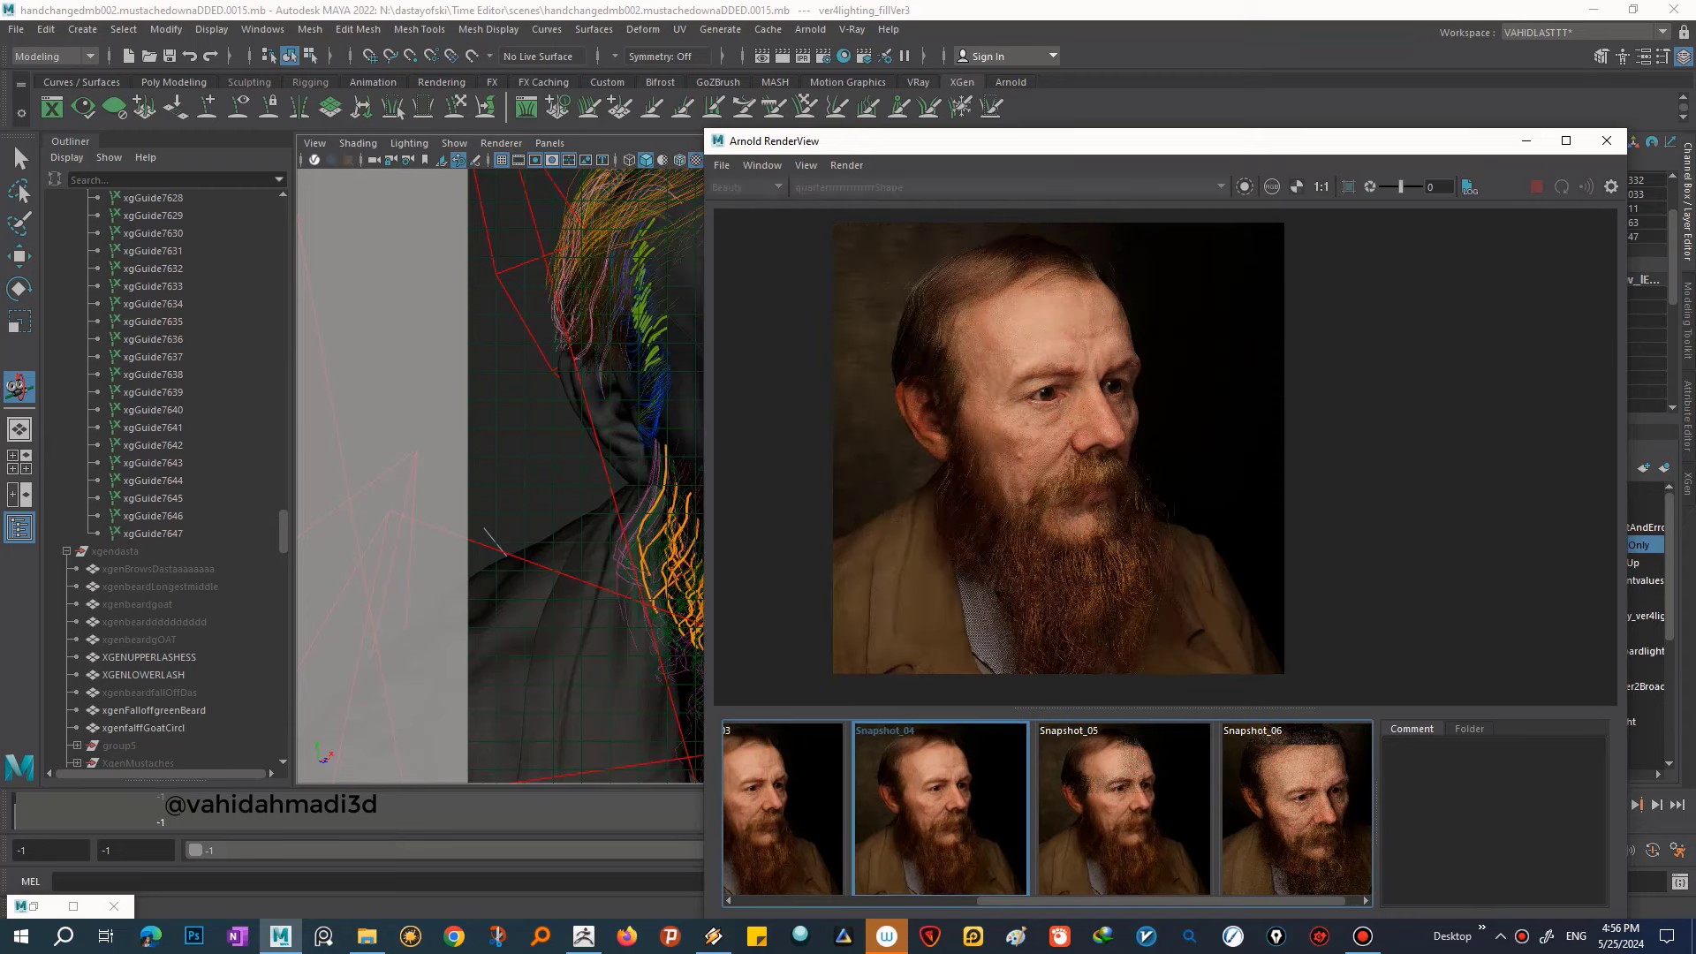
pyautogui.scroll(2, 972, 459)
pyautogui.press('Right')
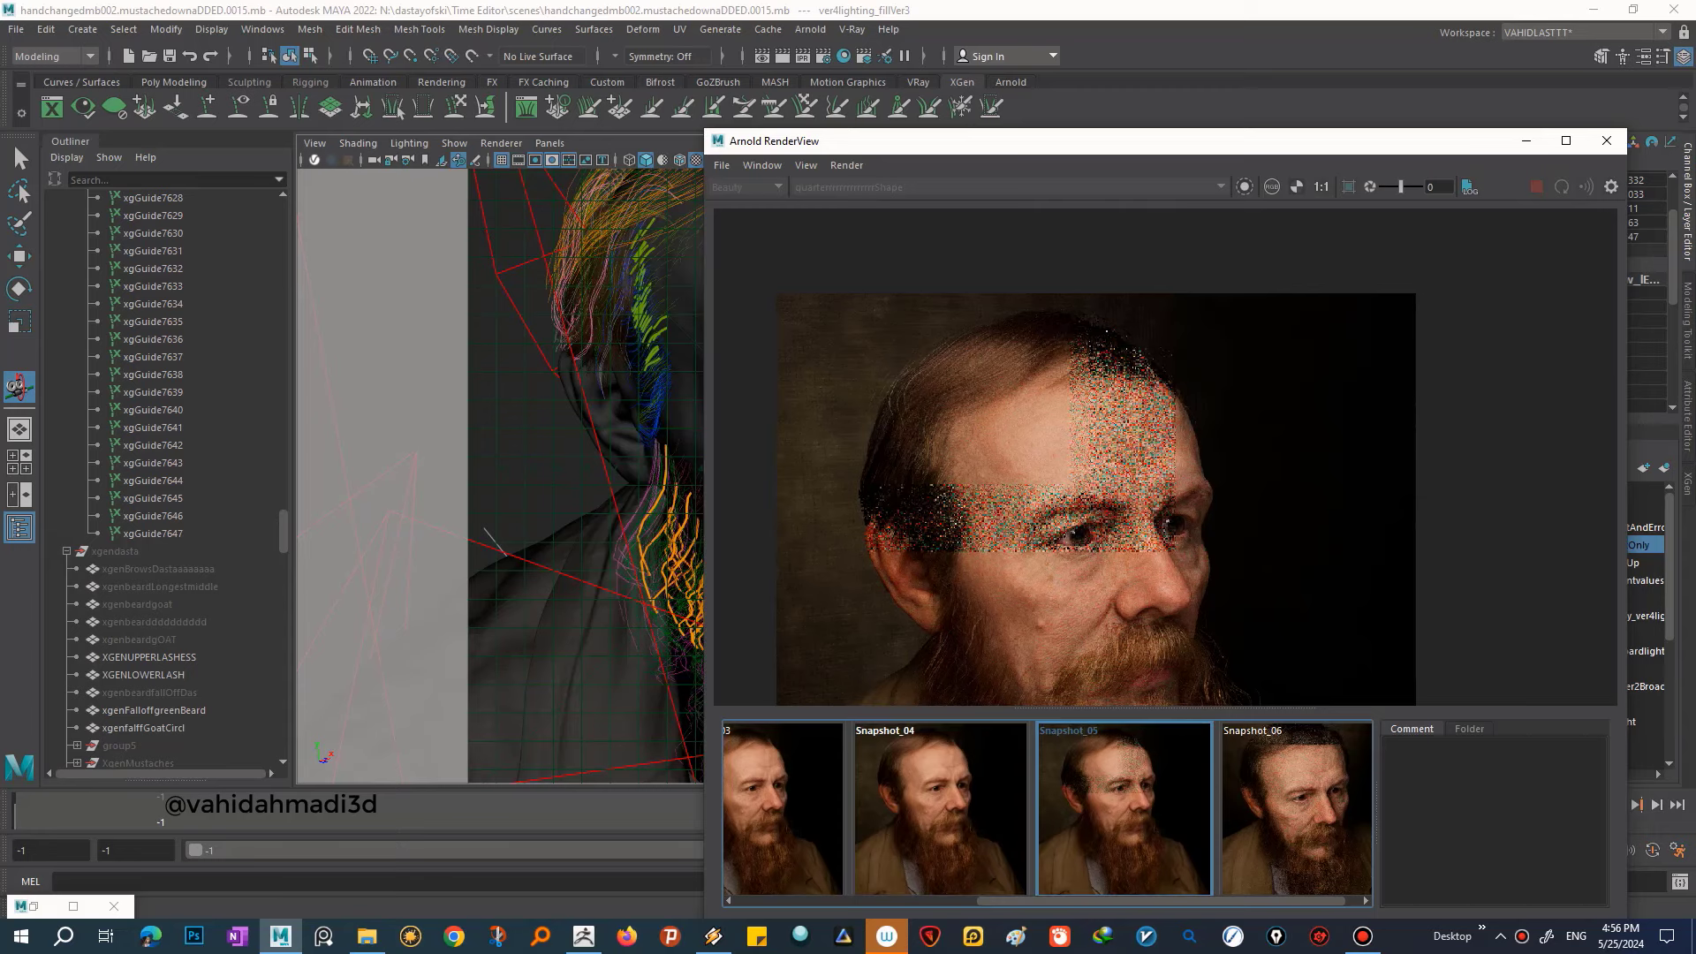
pyautogui.press('Right')
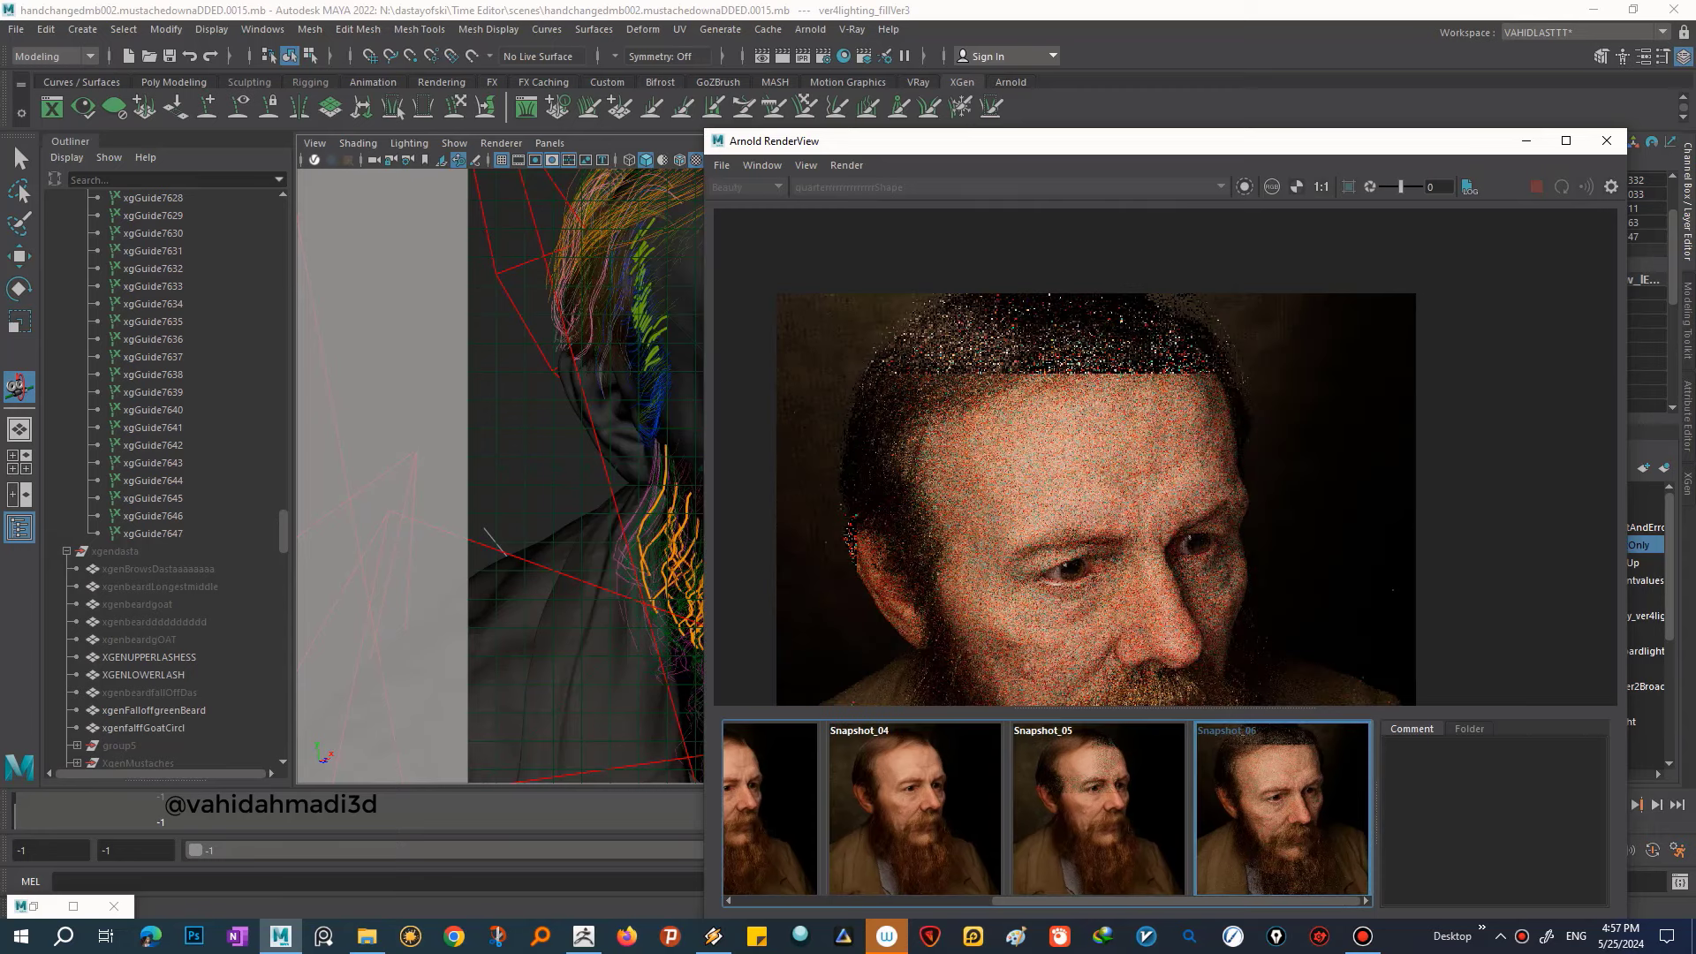
pyautogui.moveTo(1139, 142); pyautogui.dragTo(1051, 98)
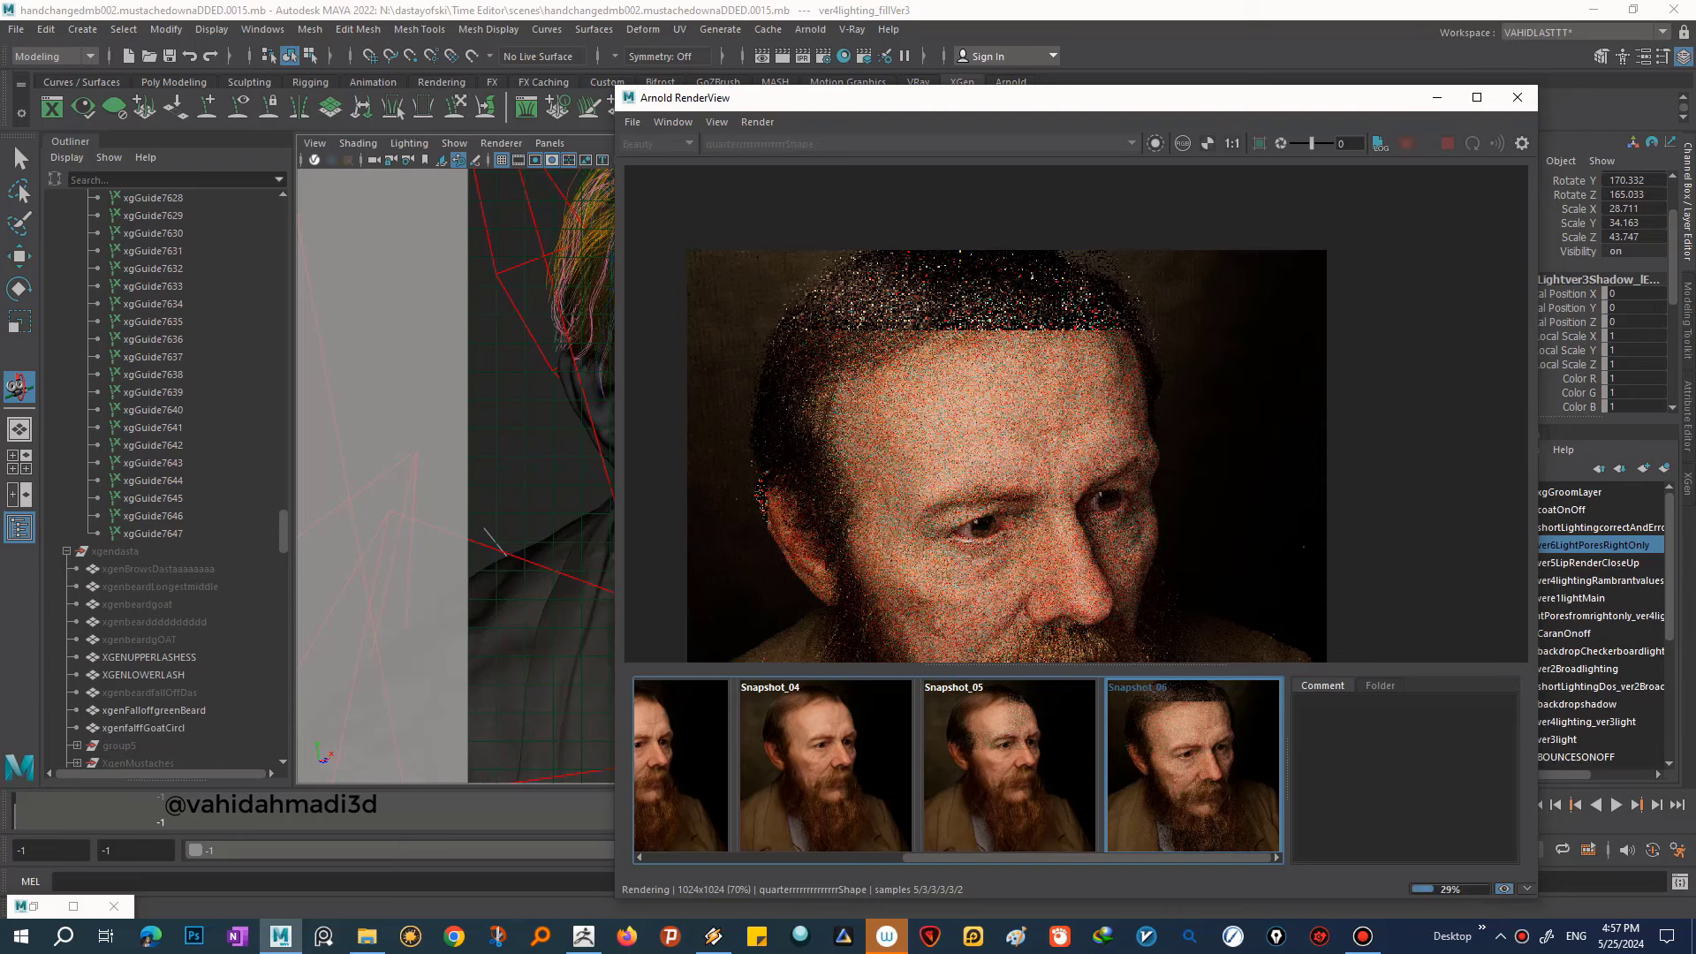
pyautogui.press('Right')
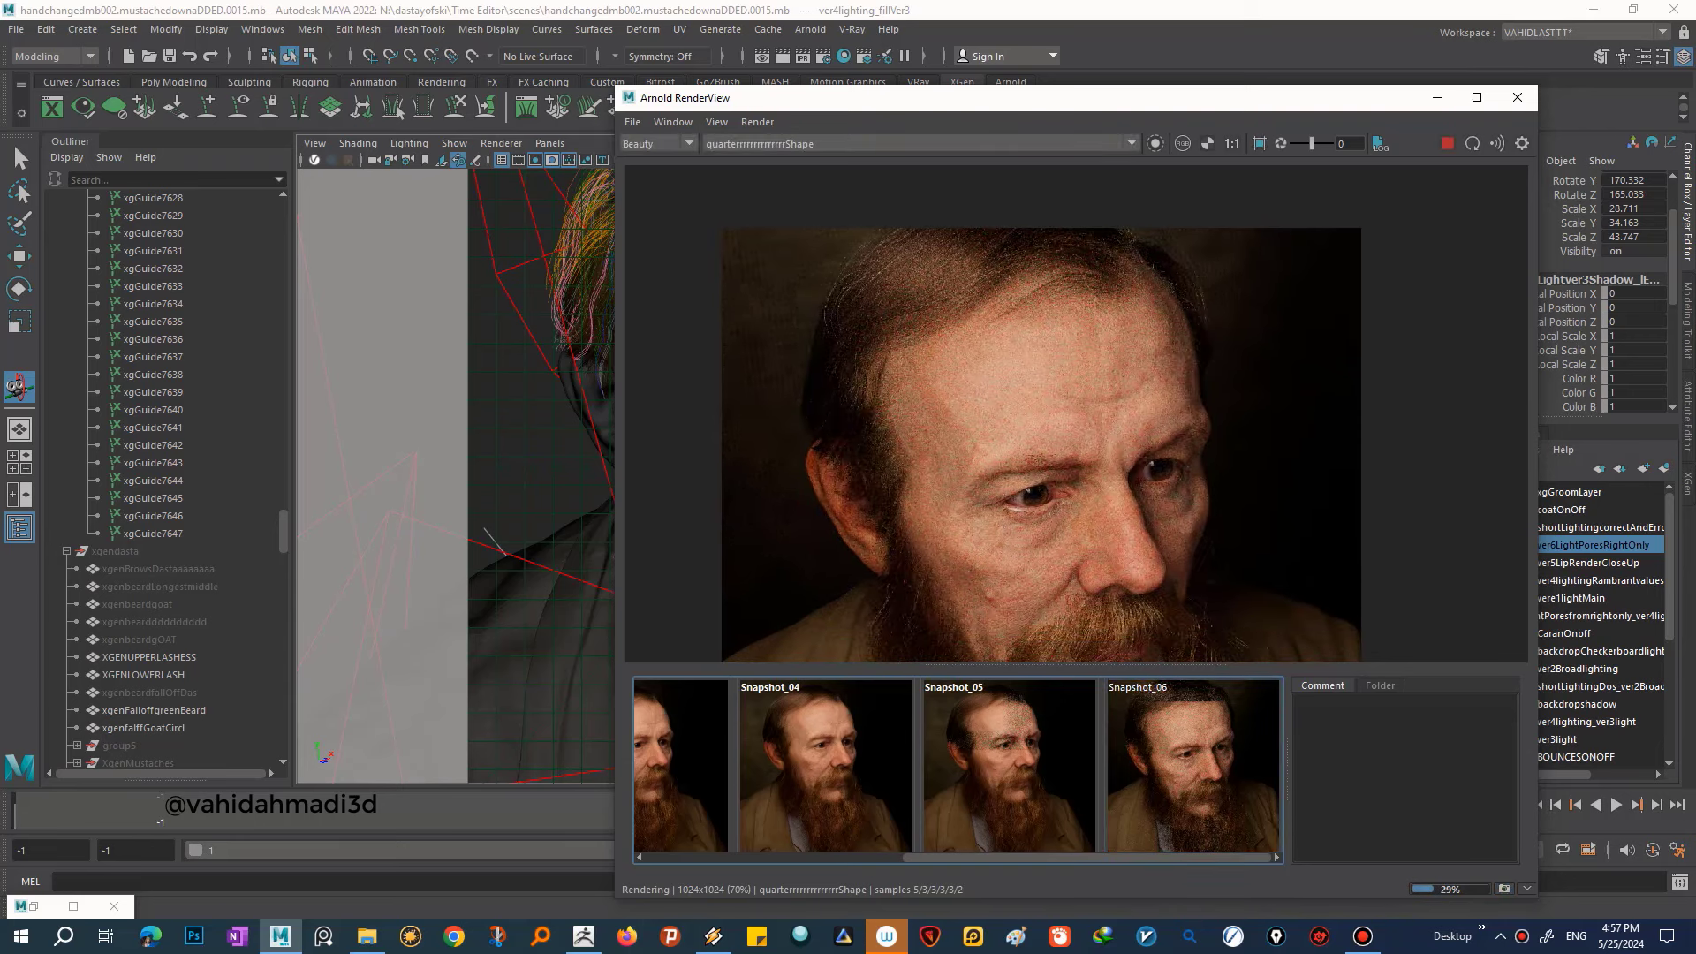
pyautogui.moveTo(616, 533); pyautogui.dragTo(968, 533)
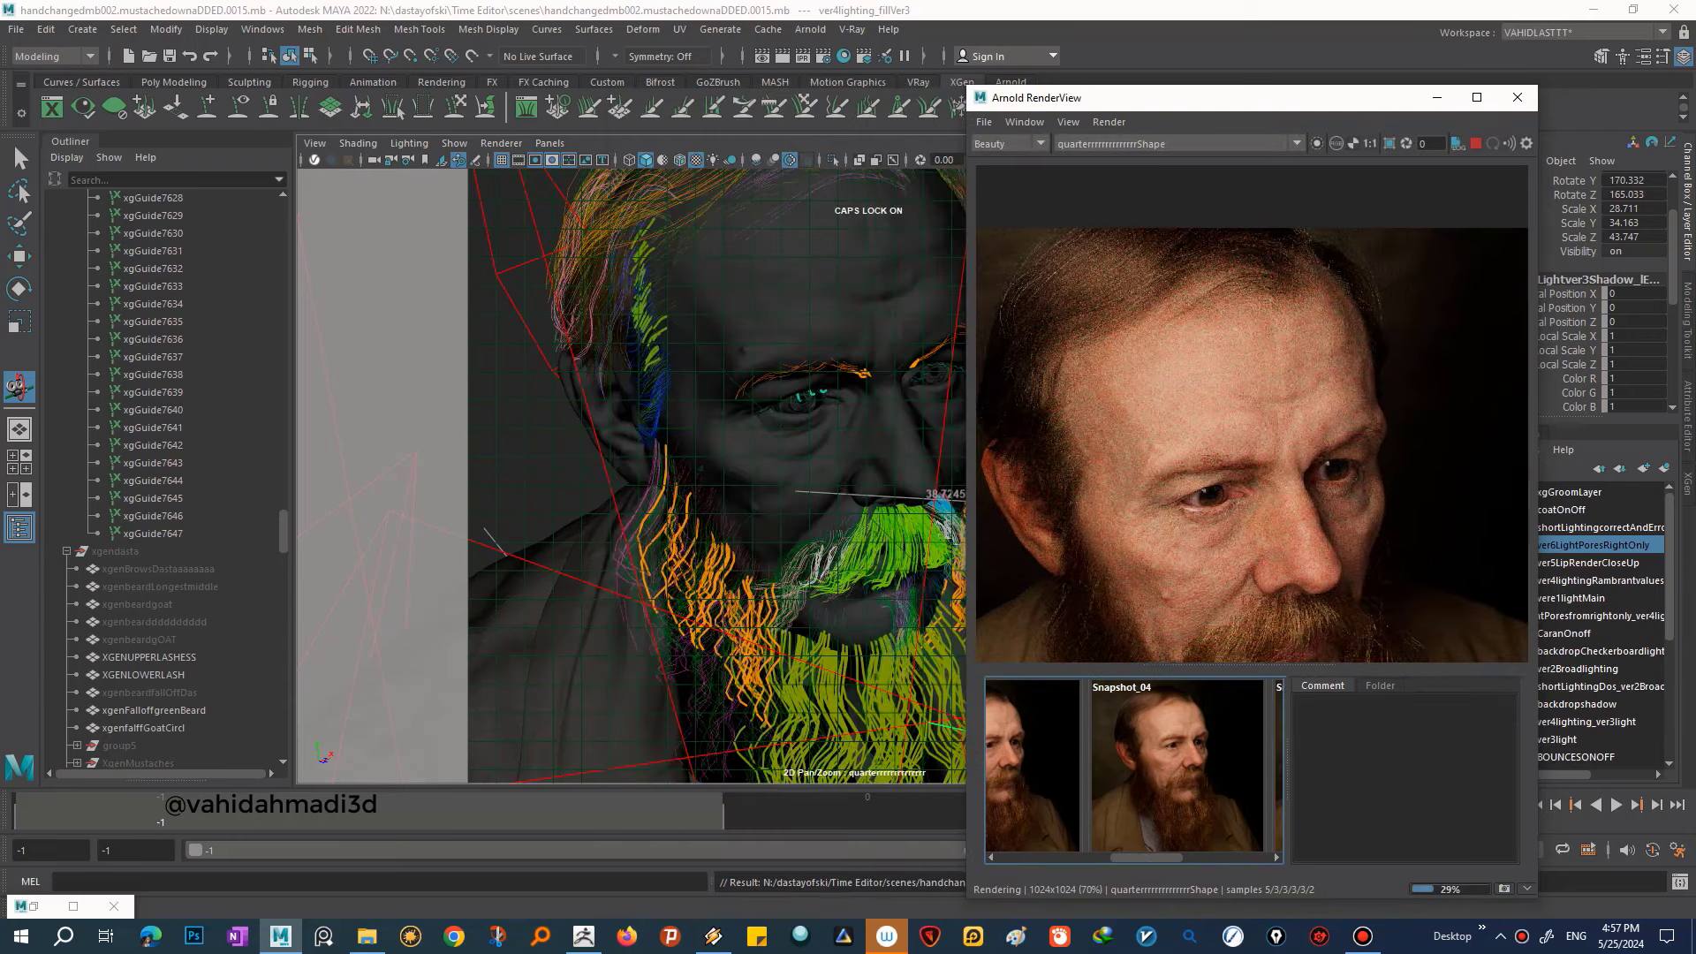
pyautogui.scroll(-3, 1252, 413)
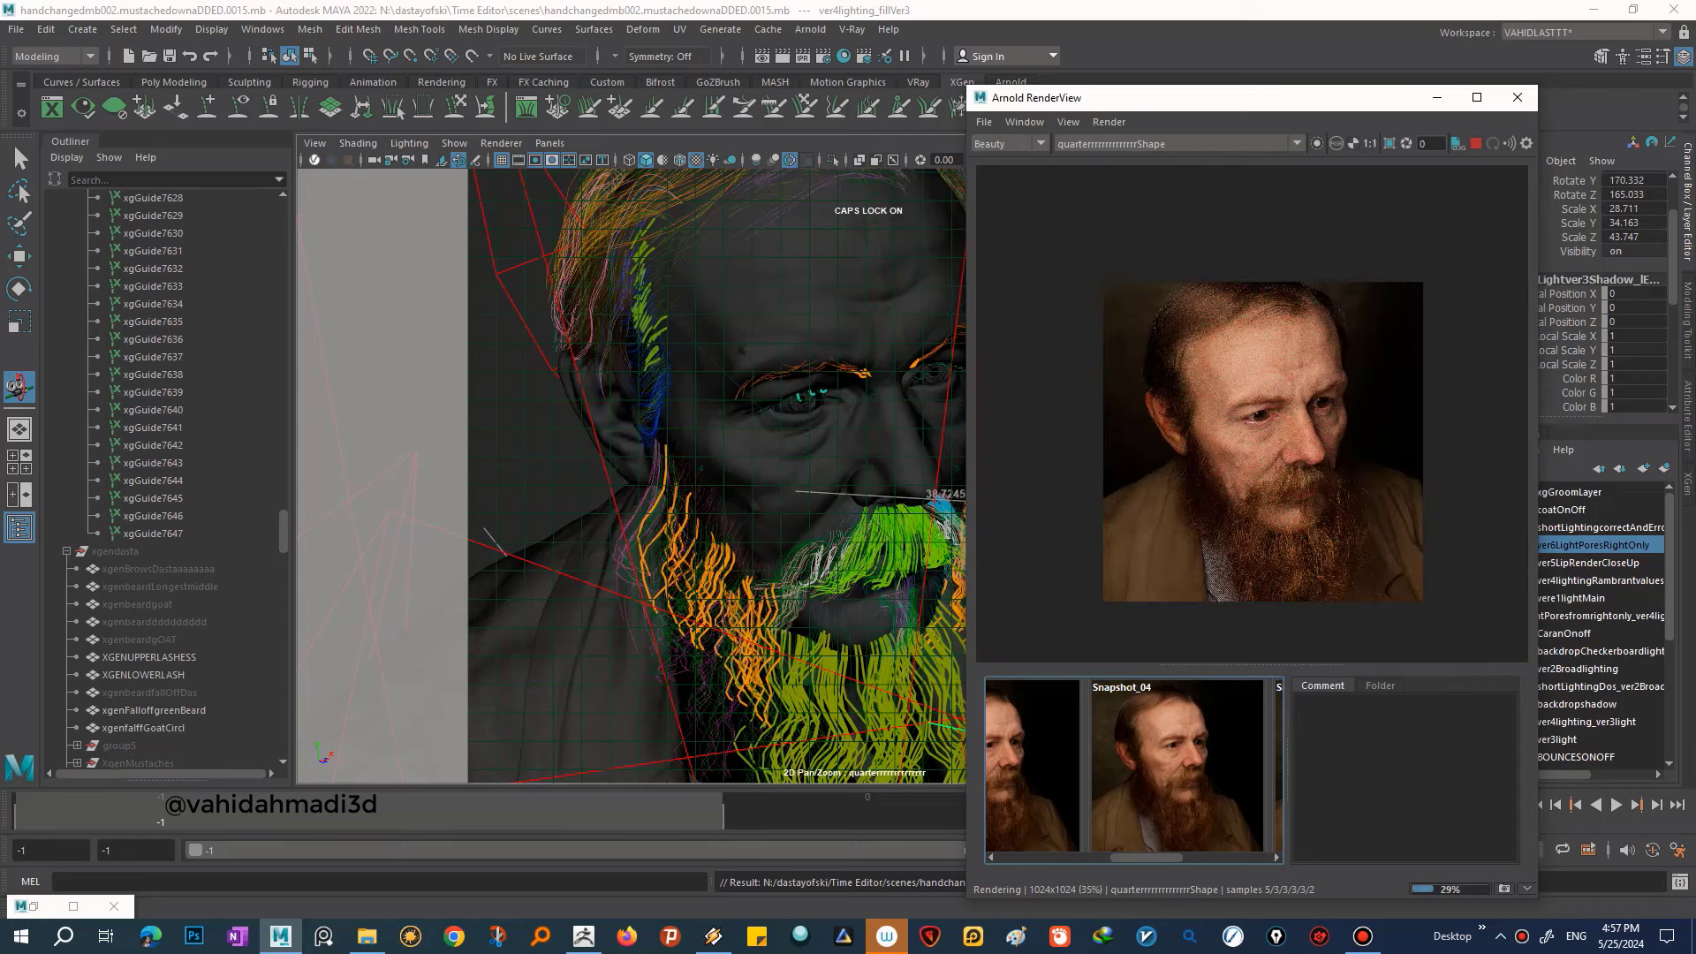
pyautogui.scroll(1, 1272, 432)
pyautogui.scroll(1, 1272, 433)
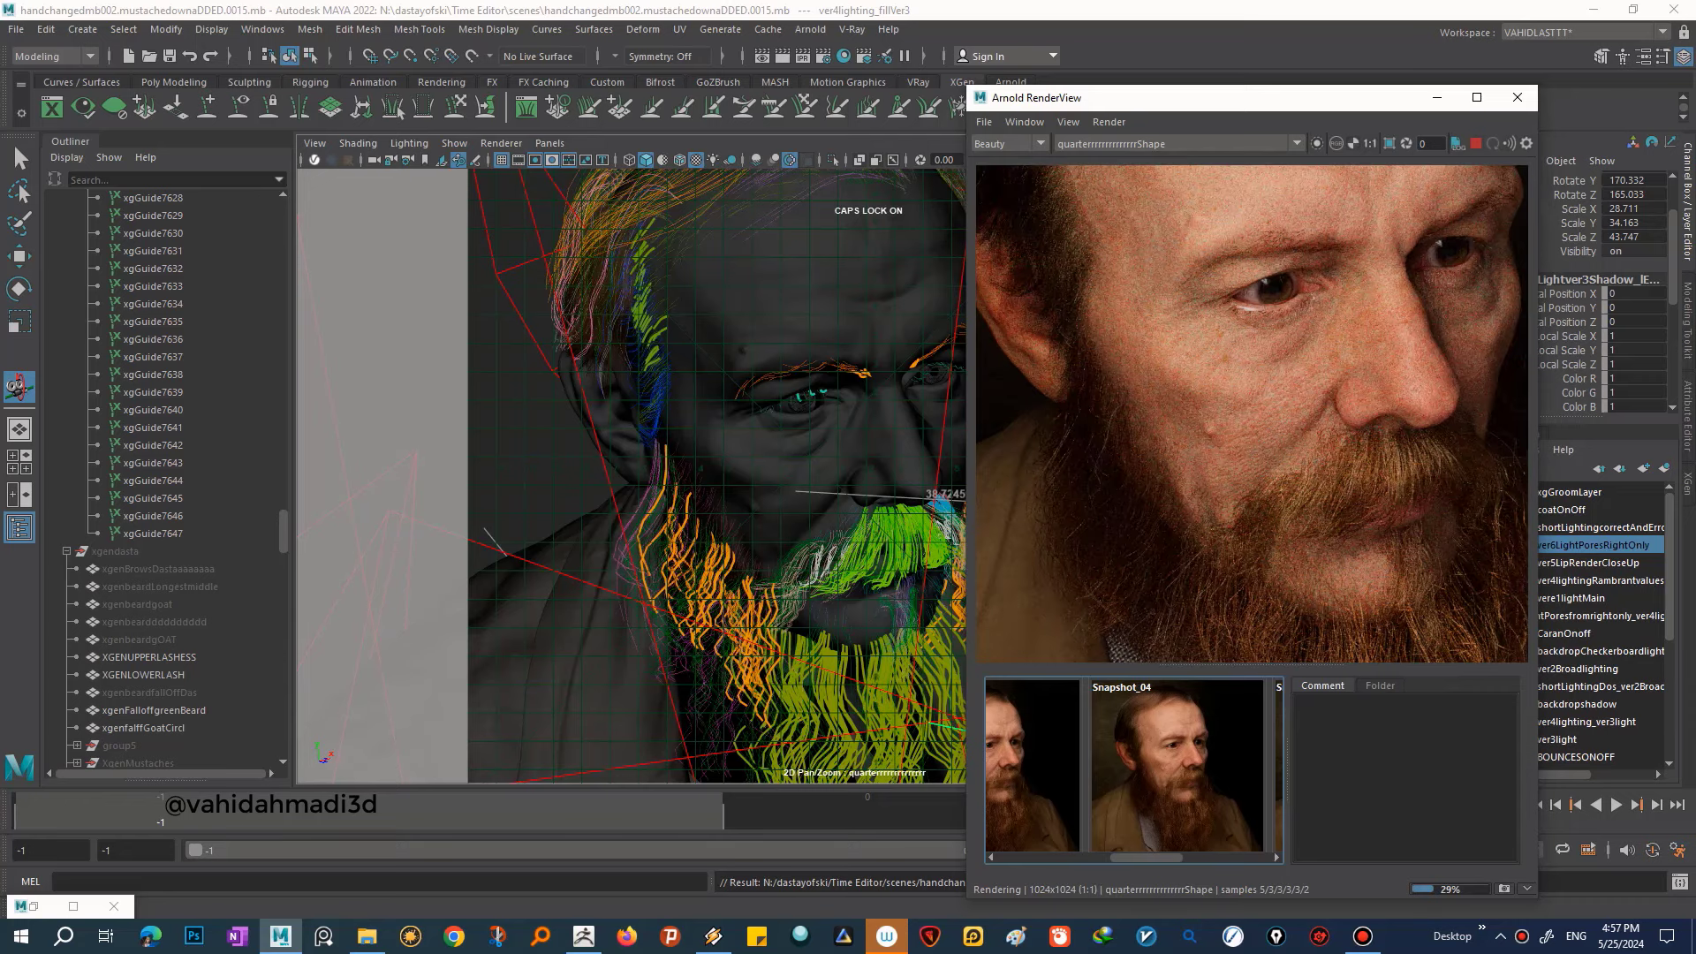
pyautogui.scroll(-1, 1272, 432)
pyautogui.scroll(-1, 1272, 433)
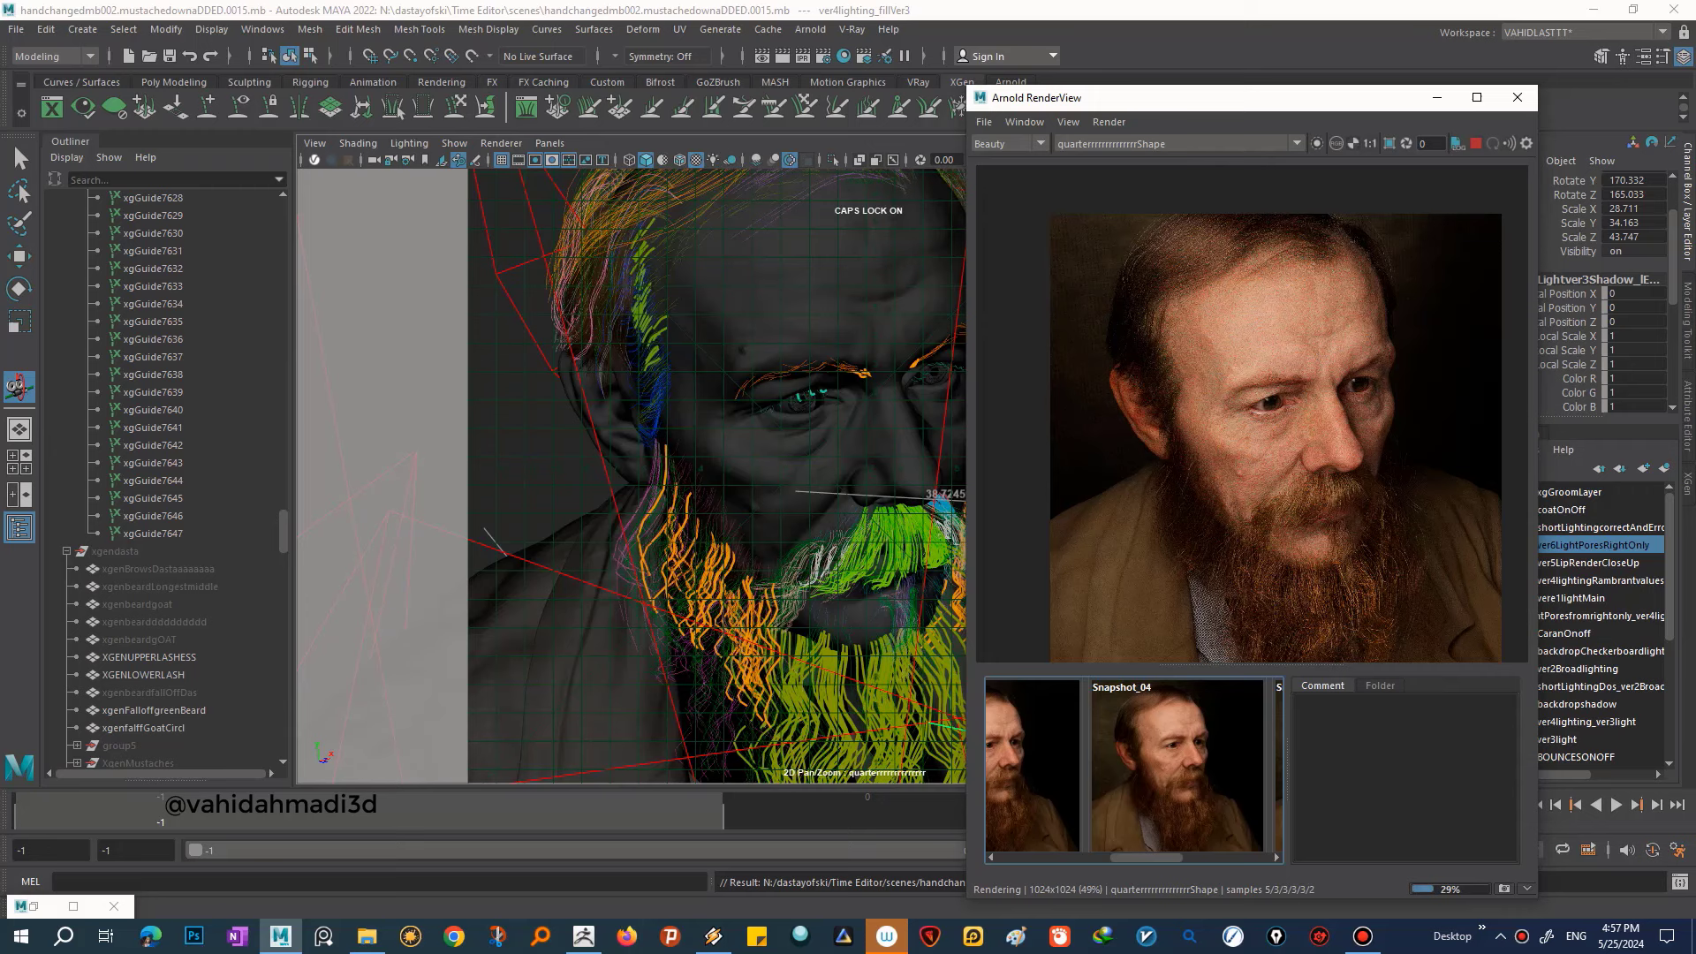
pyautogui.scroll(3, 1272, 432)
pyautogui.scroll(-1, 1271, 433)
pyautogui.scroll(1, 1272, 433)
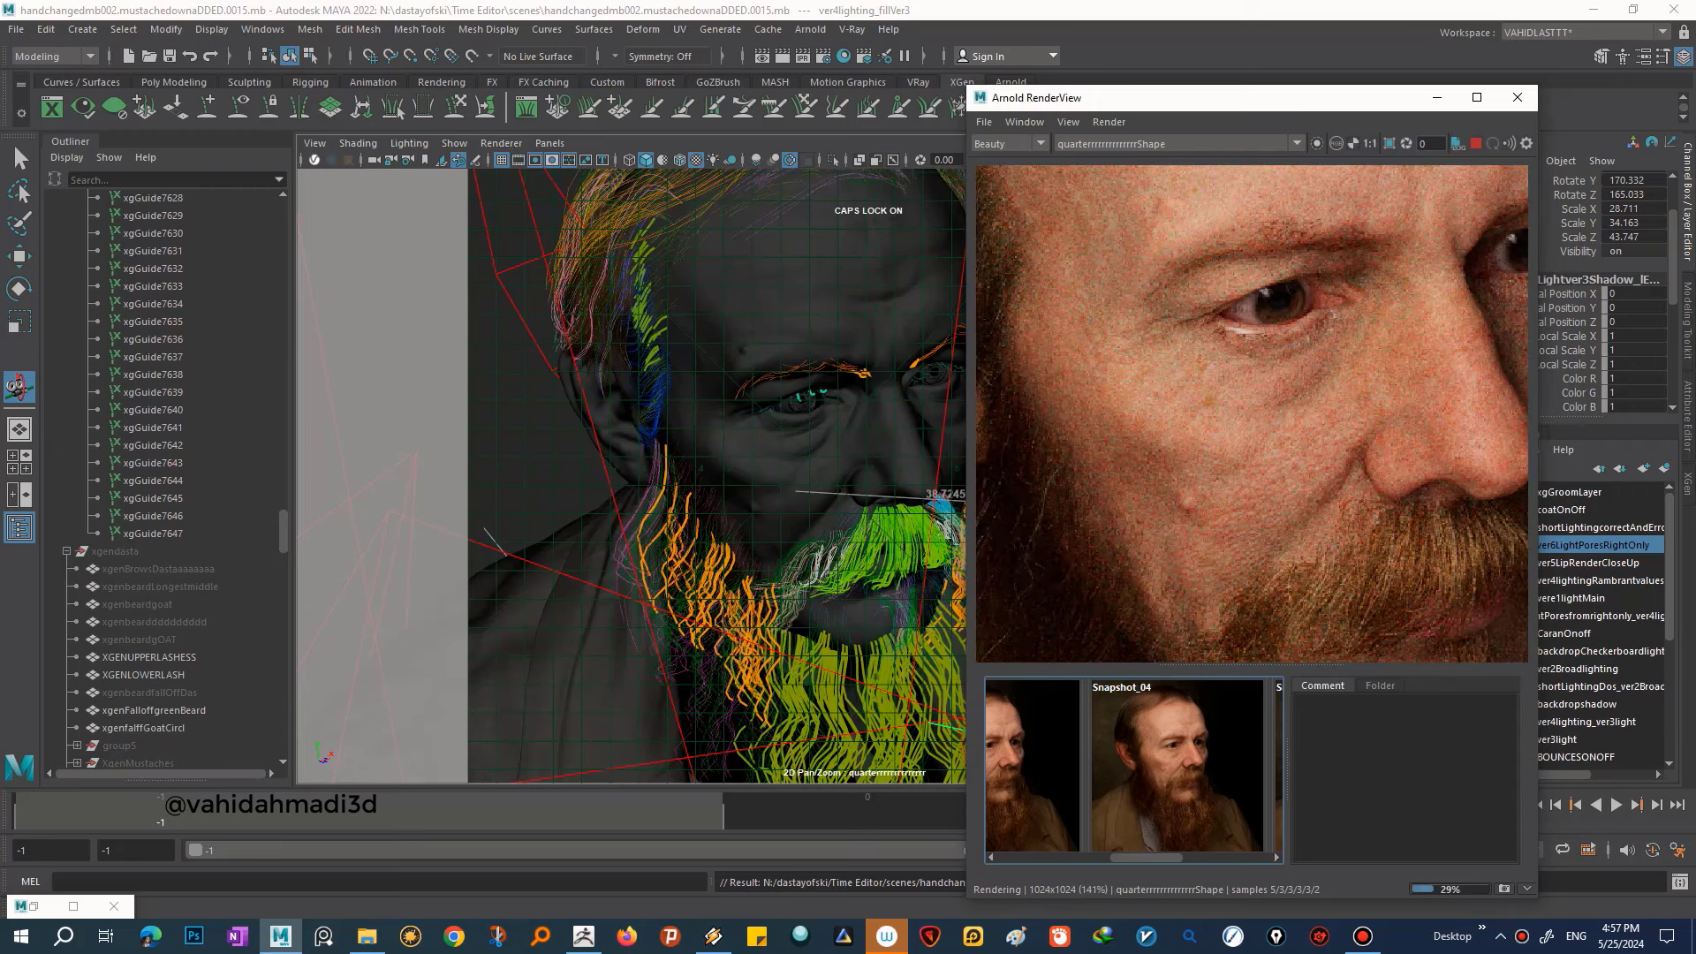
pyautogui.scroll(-1, 1251, 414)
pyautogui.scroll(-1, 1251, 413)
pyautogui.moveTo(1252, 413); pyautogui.dragTo(1264, 392, button='middle')
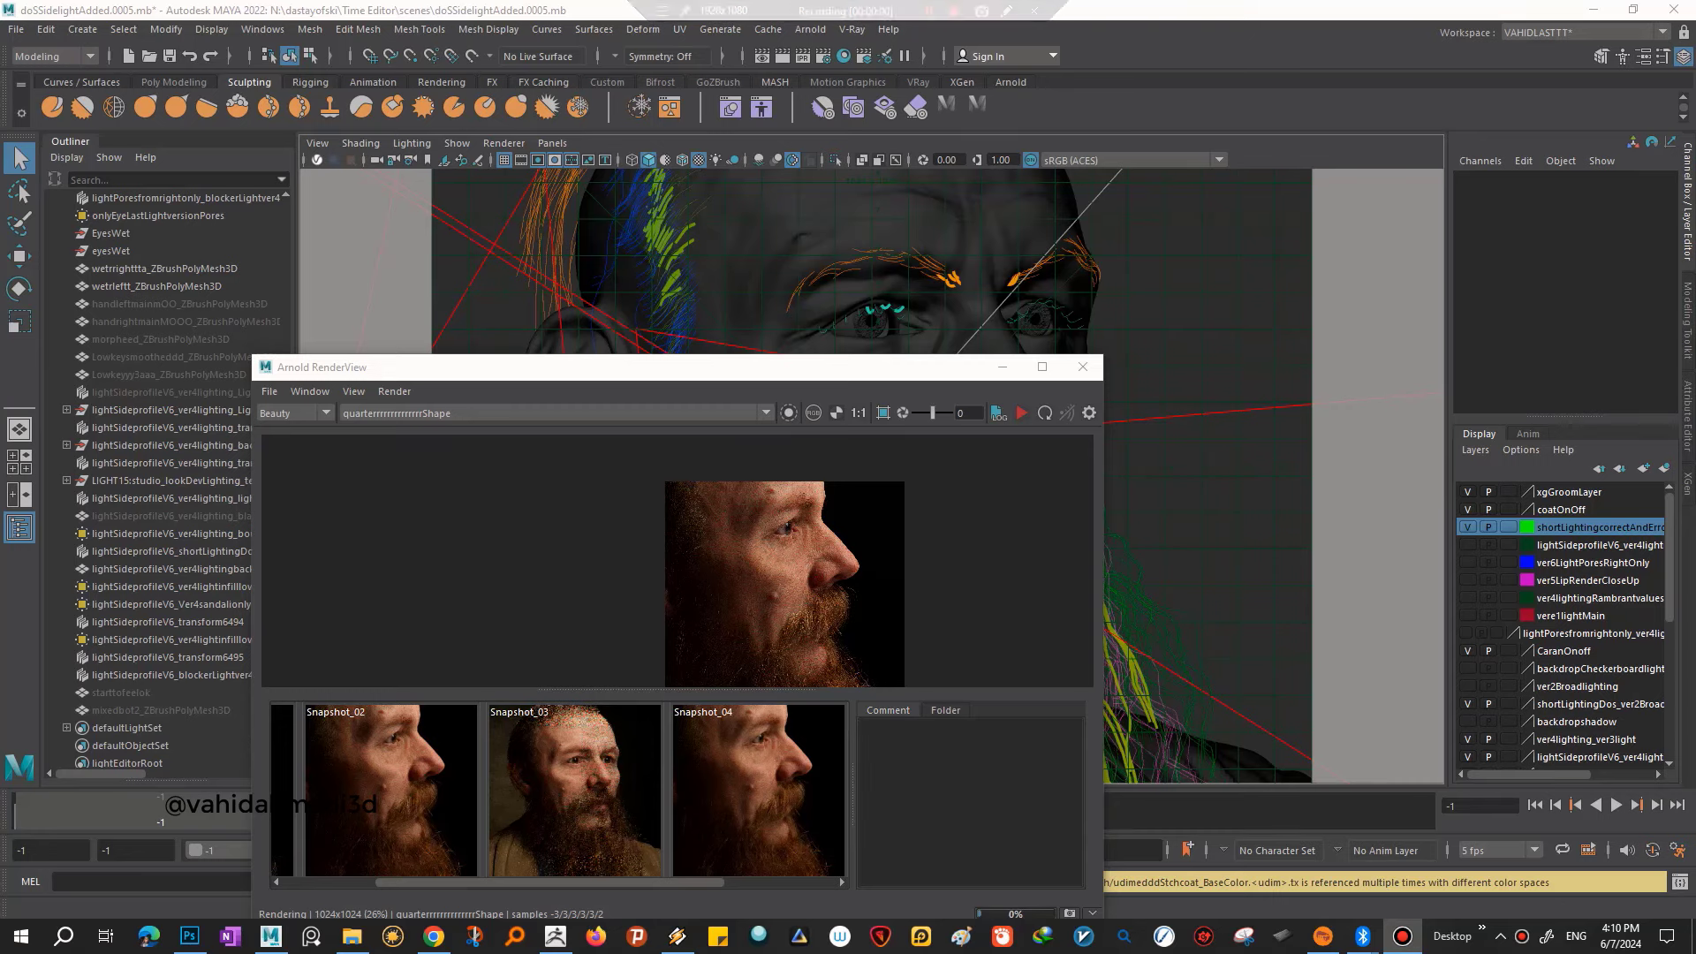
# - Reposition the Arnold RenderView window and step from Snapshot_04 to Snapshot_05
pyautogui.moveTo(618, 366); pyautogui.dragTo(851, 242)
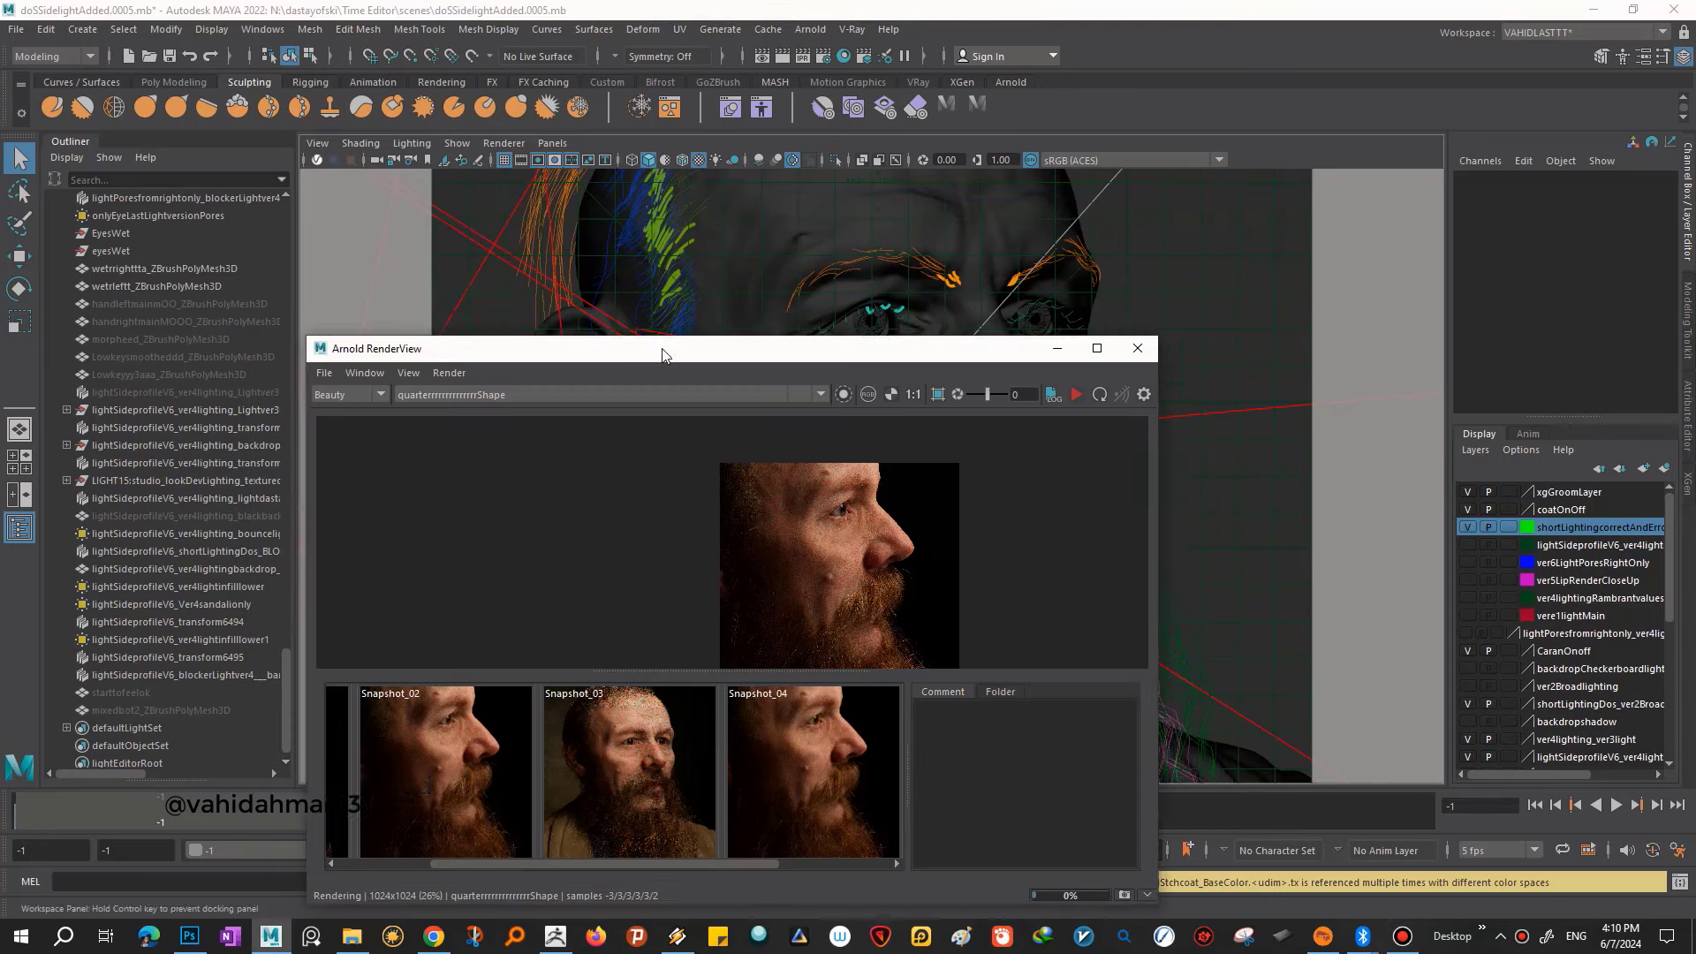
pyautogui.hscroll(-3, 792, 666)
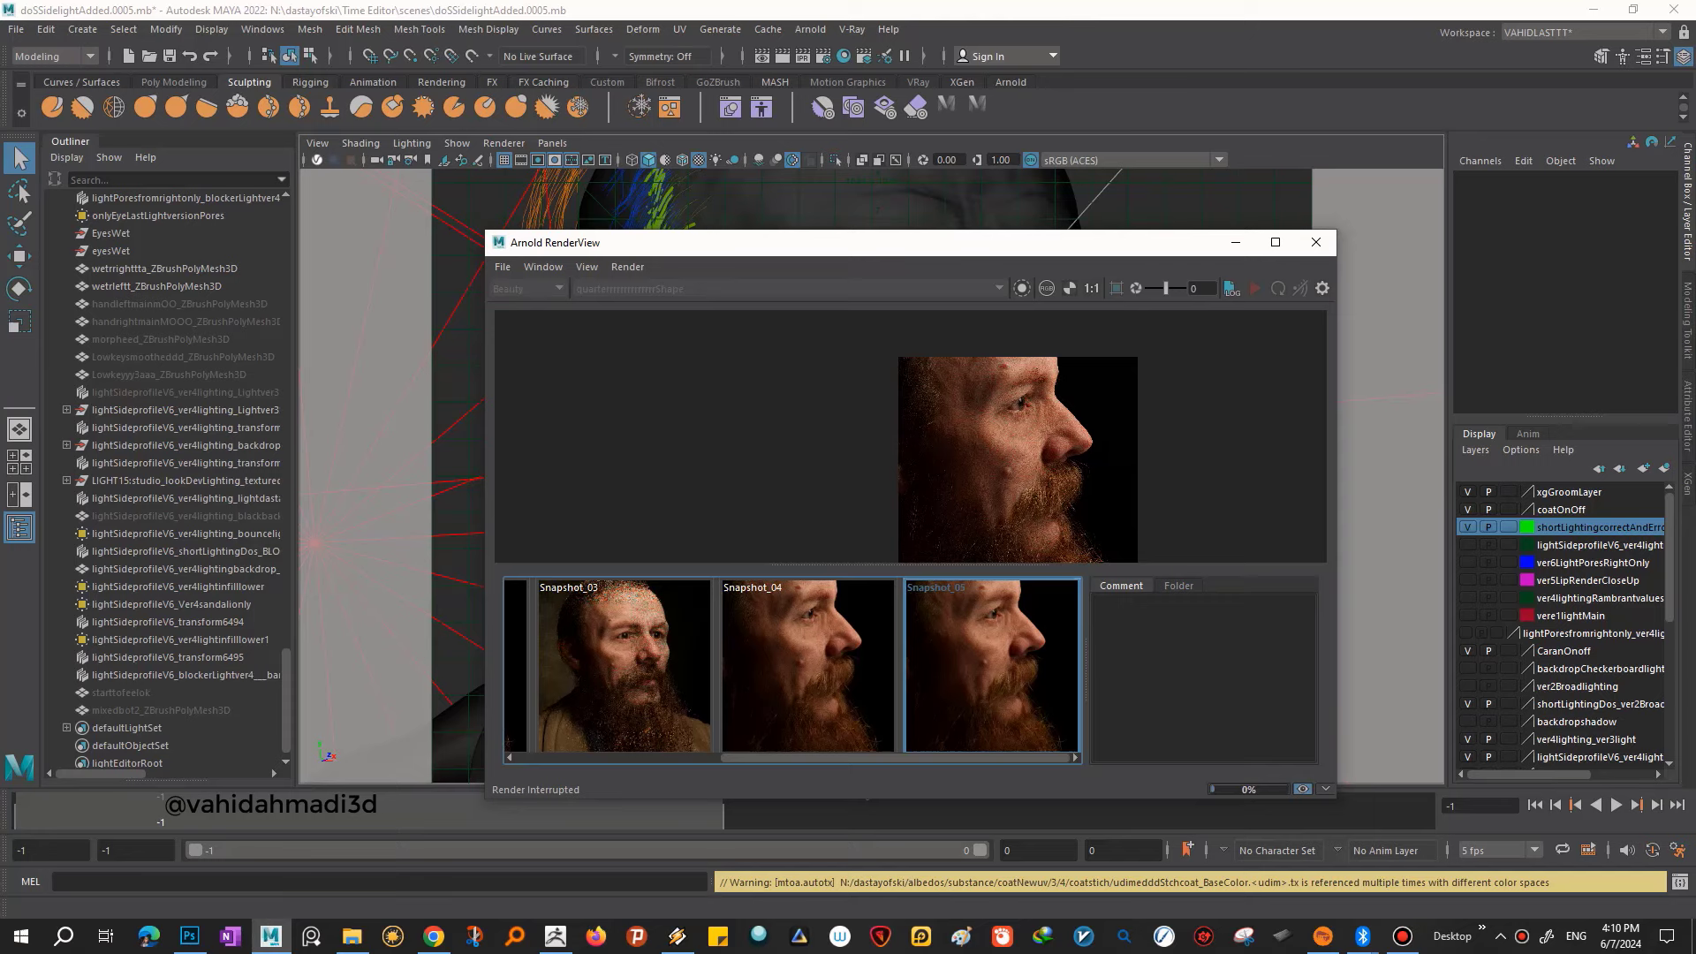
pyautogui.click(808, 663)
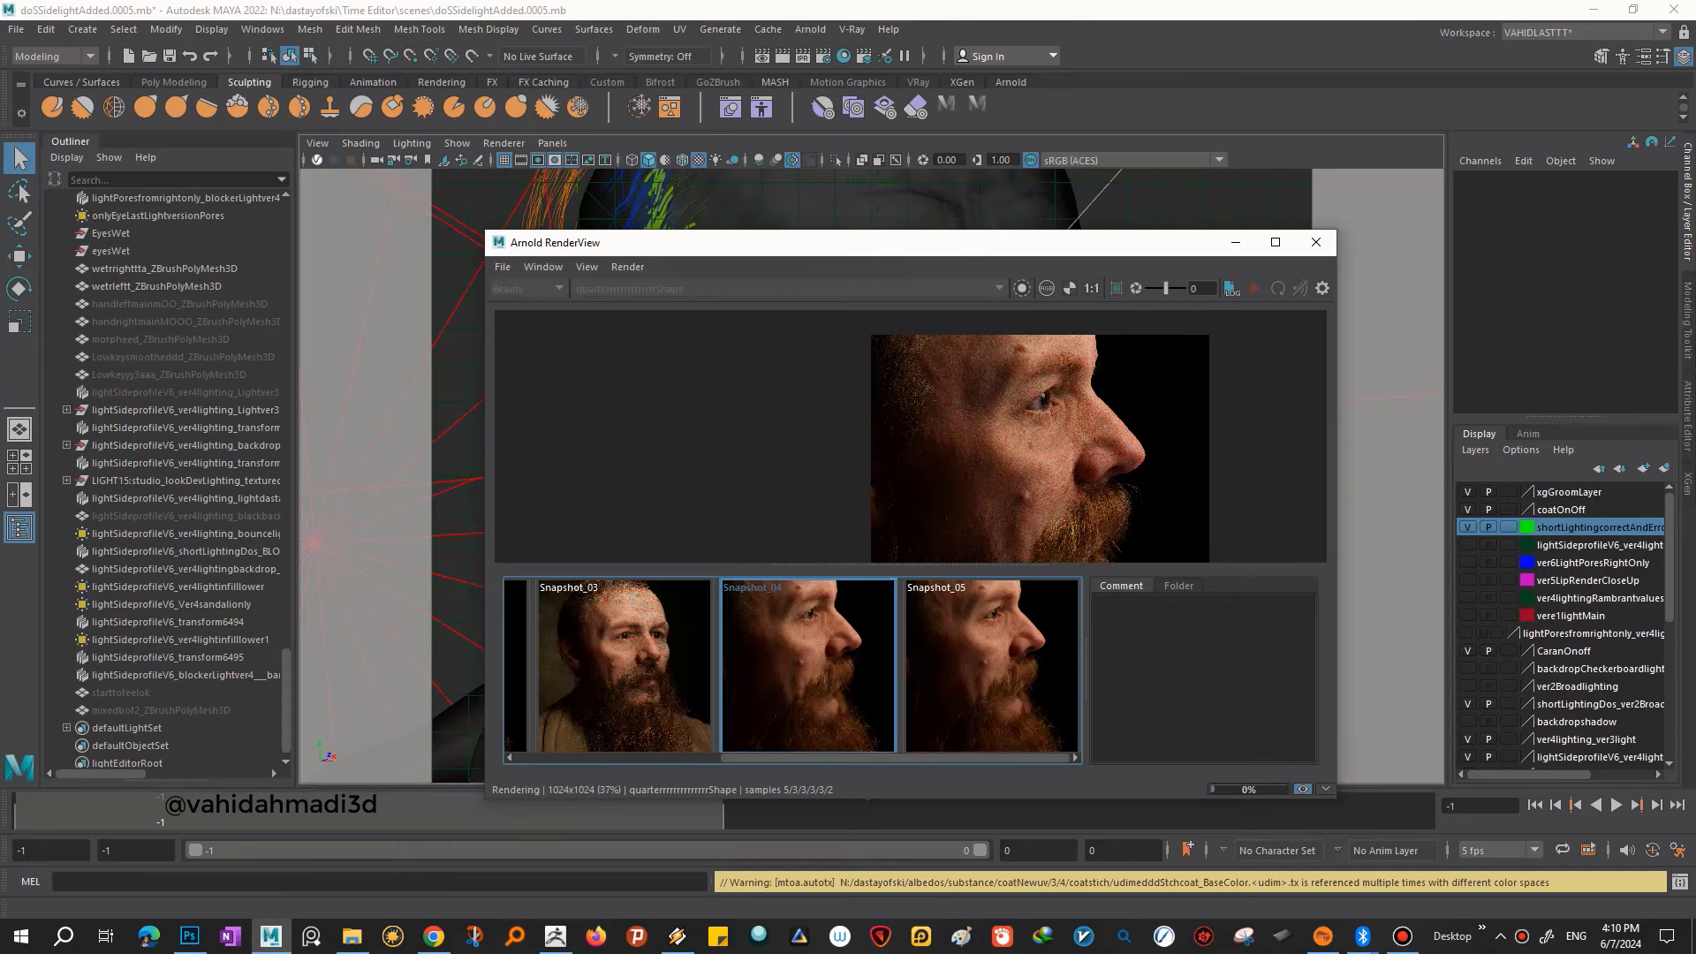
pyautogui.moveTo(965, 251)
pyautogui.mouseDown()
pyautogui.moveTo(1011, 375)
pyautogui.moveTo(1111, 368)
pyautogui.mouseUp()
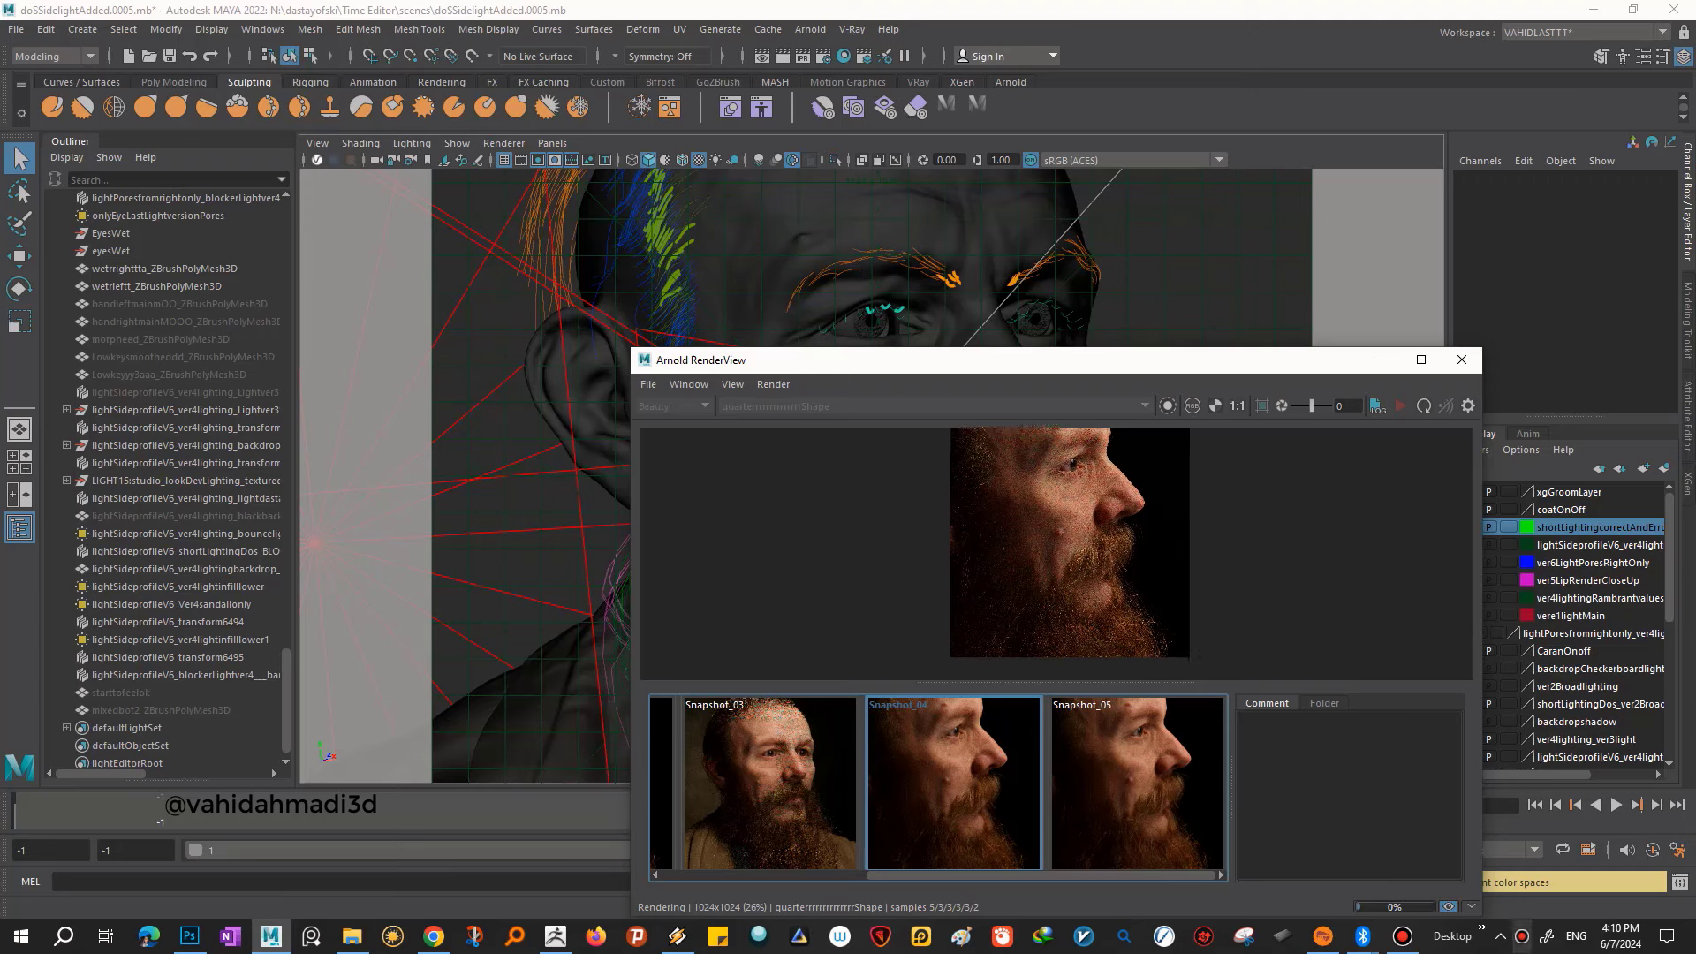
pyautogui.press('Right')
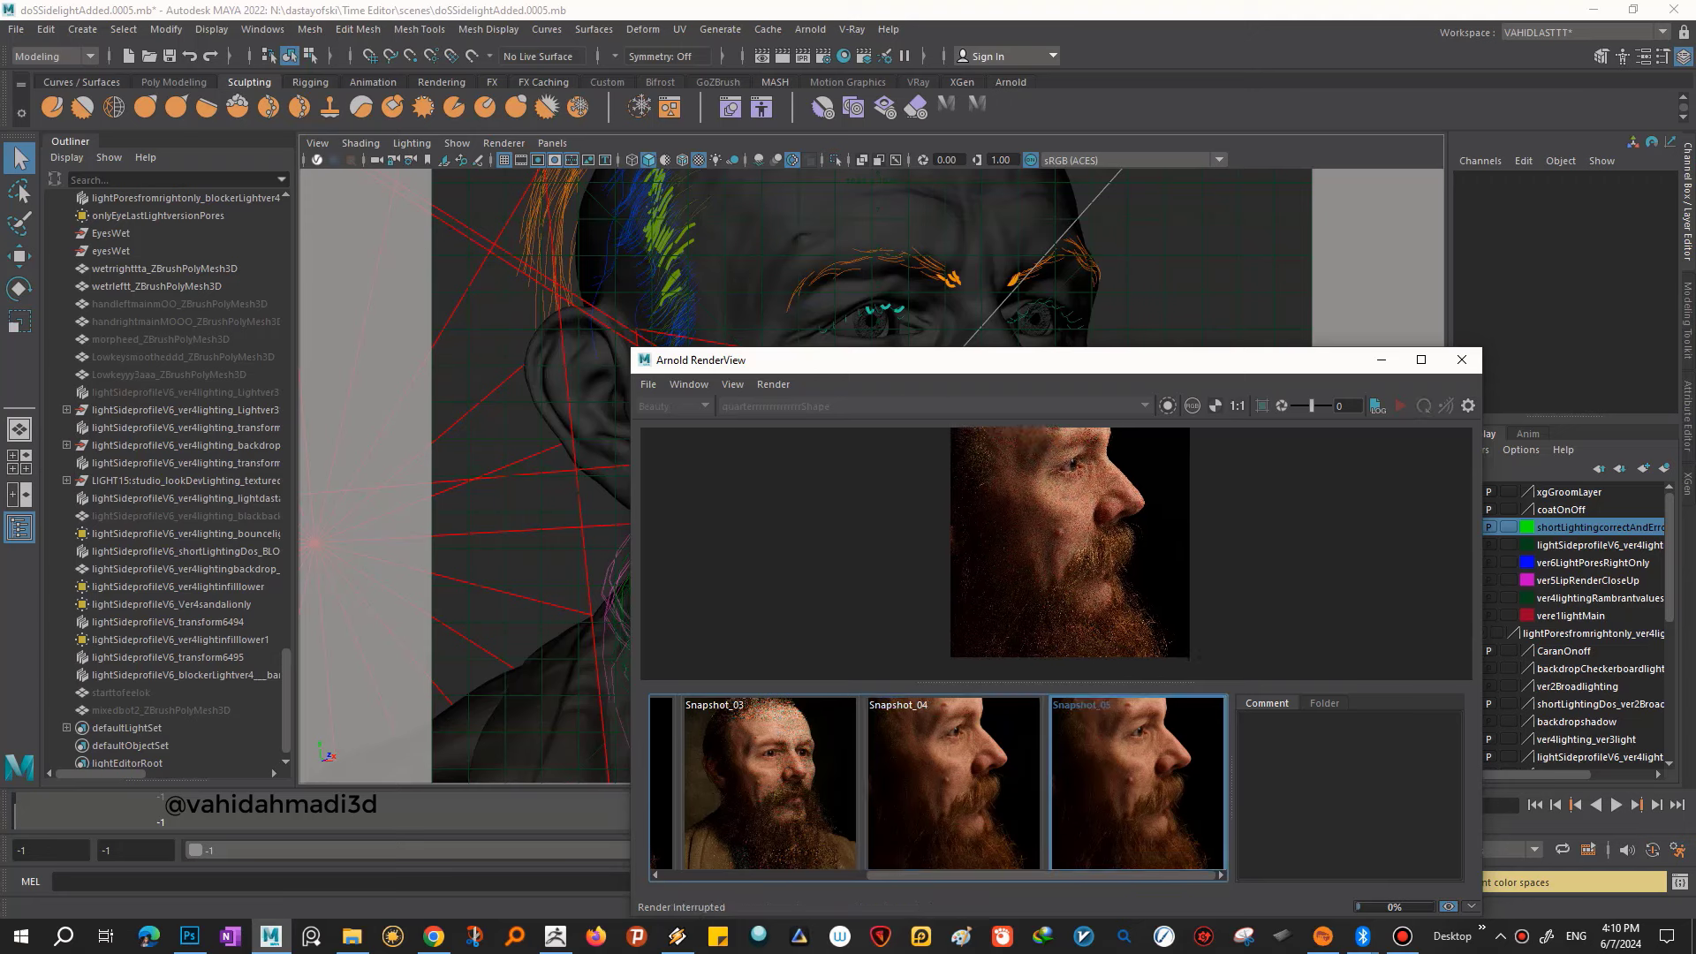
pyautogui.scroll(2, 1089, 553)
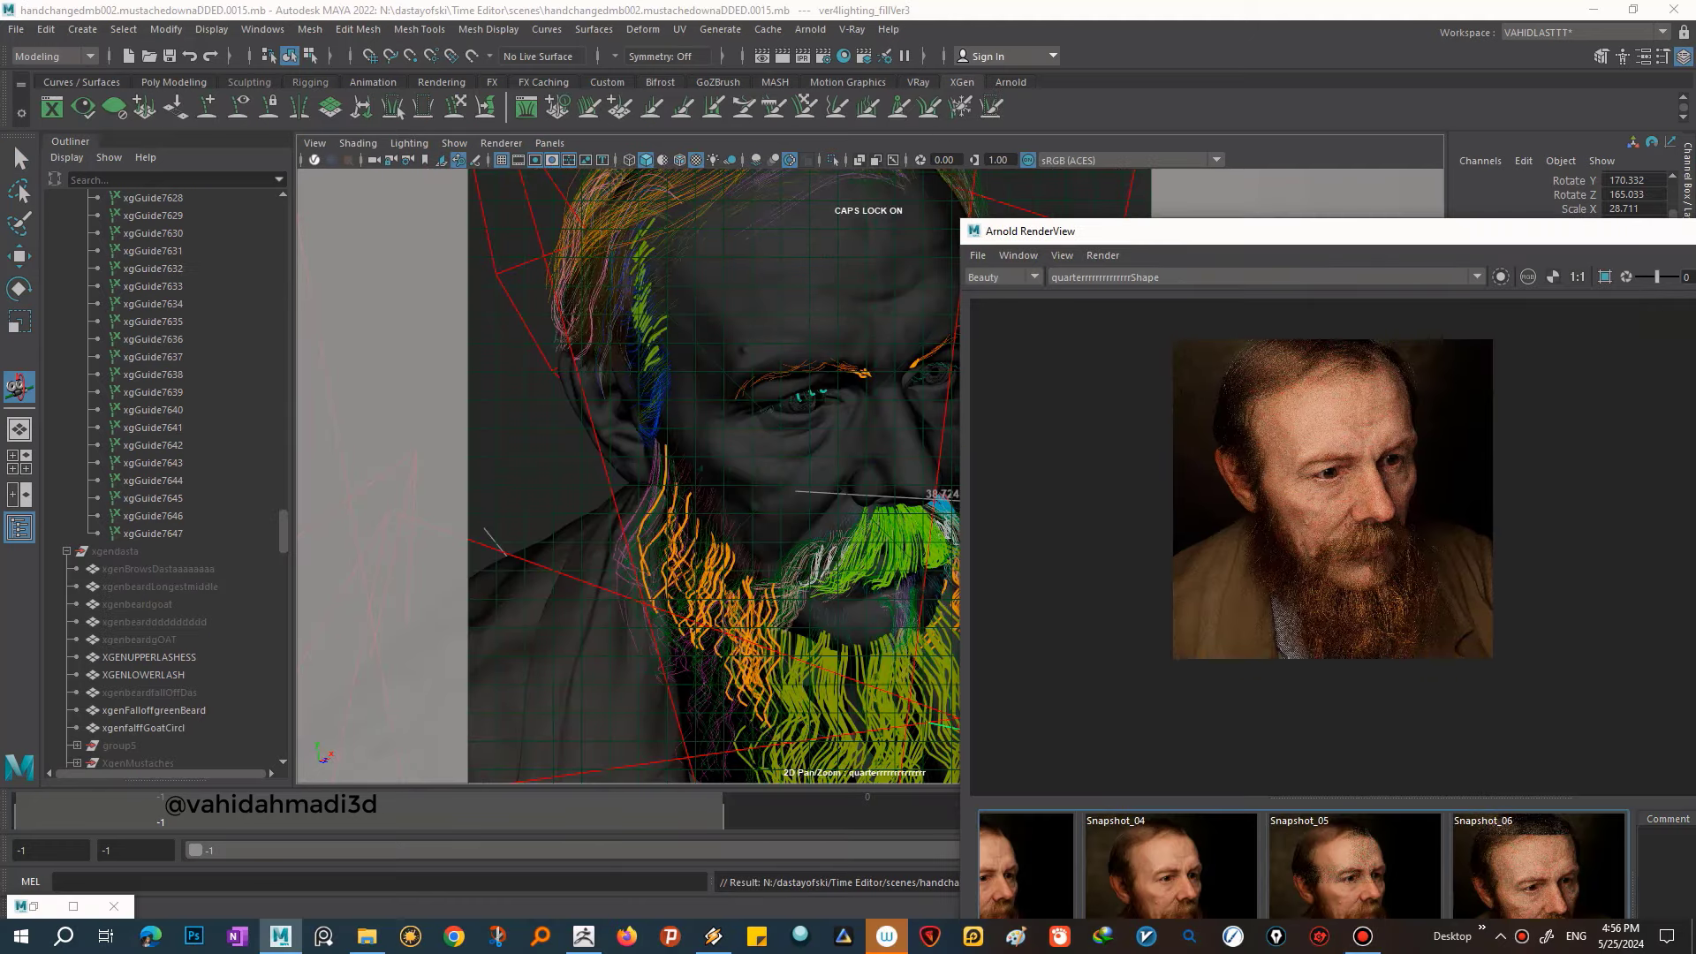
# - Keep the render window floating and flip through Snapshots 04, 05 and 06 before returning live
pyautogui.scroll(2, 1307, 515)
pyautogui.moveTo(1289, 225); pyautogui.dragTo(1089, 157)
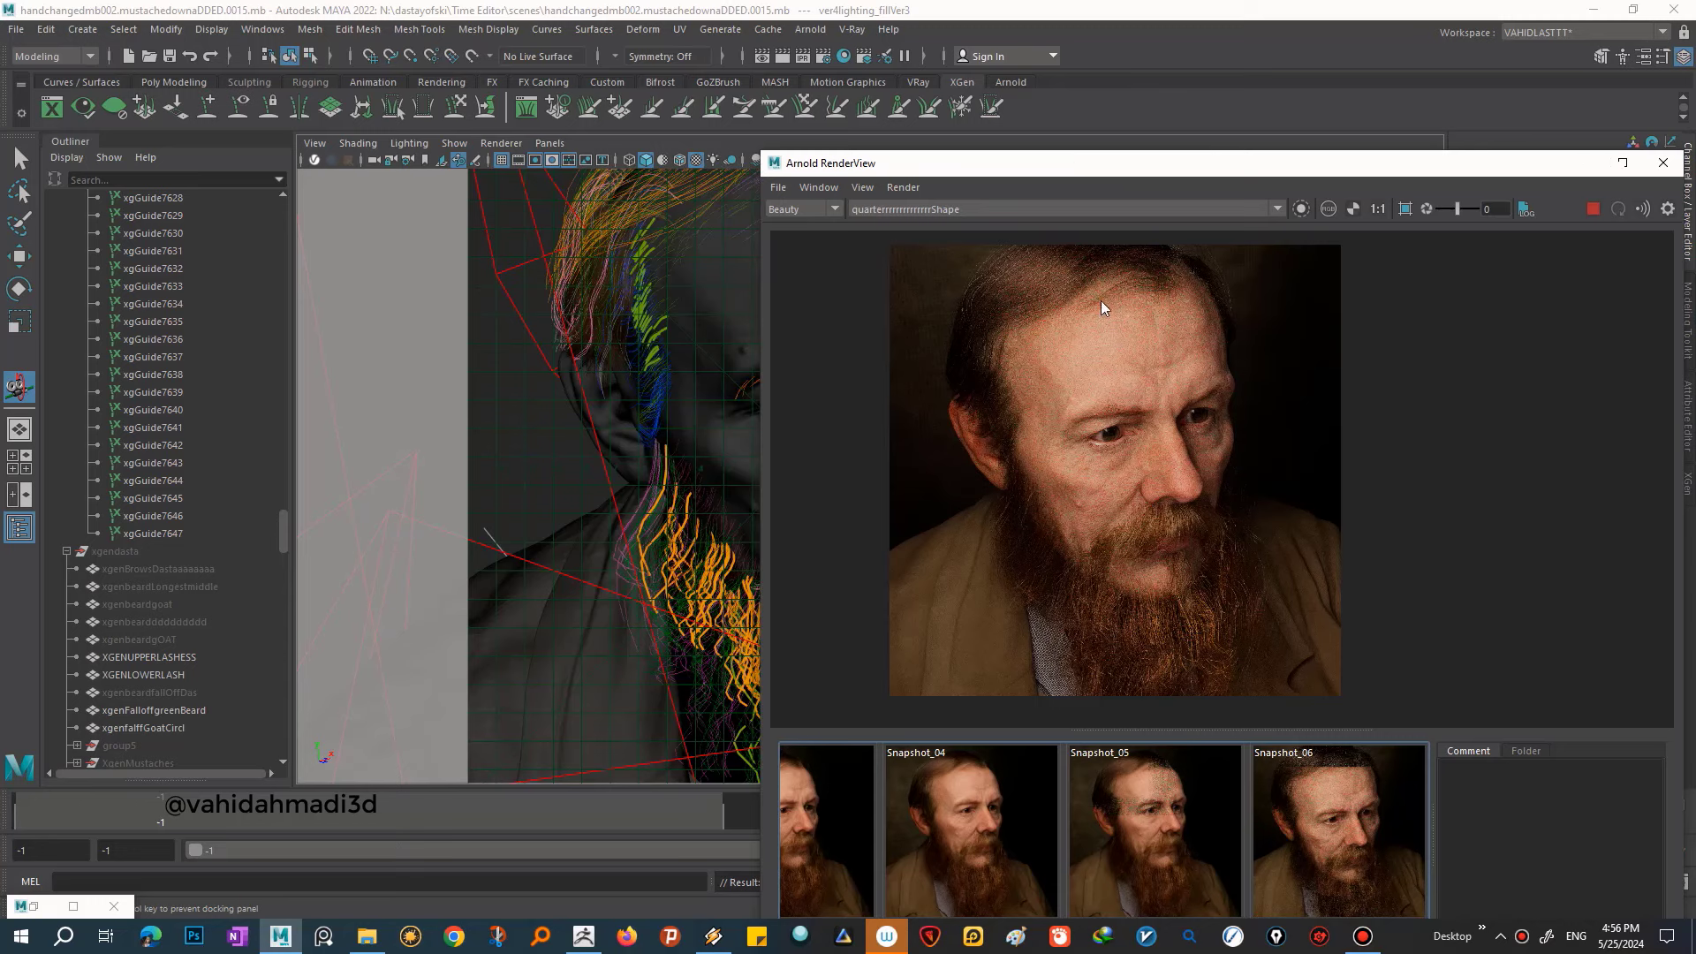
pyautogui.moveTo(1101, 308); pyautogui.dragTo(1044, 285)
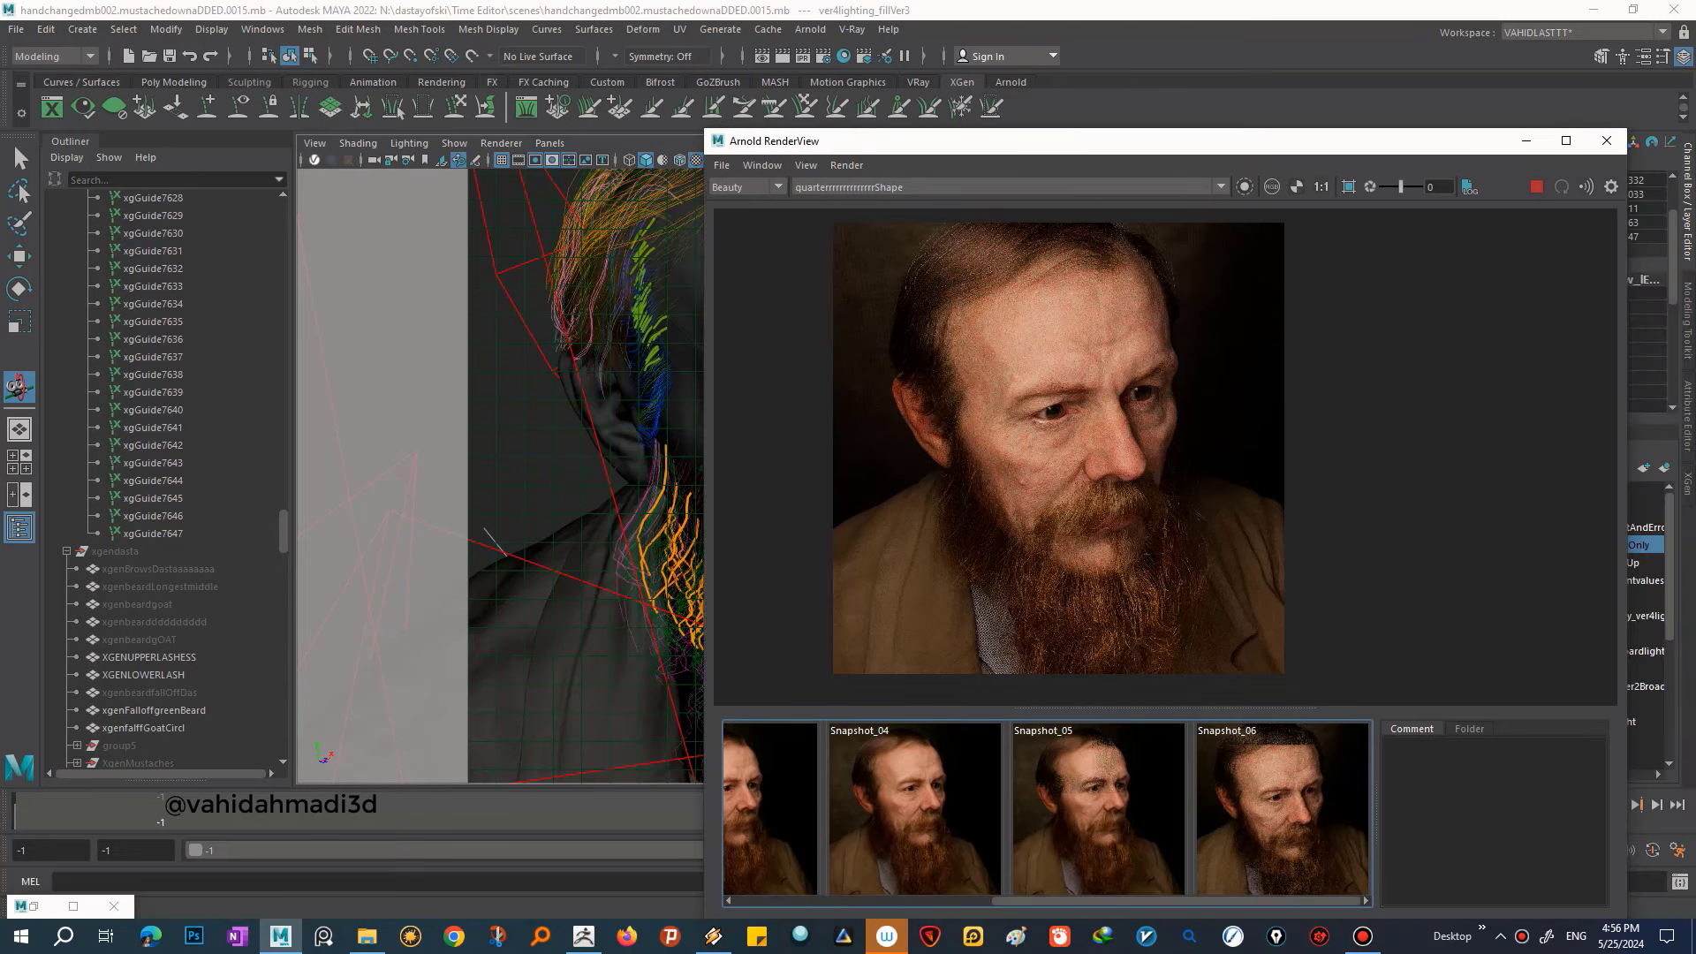
pyautogui.click(927, 808)
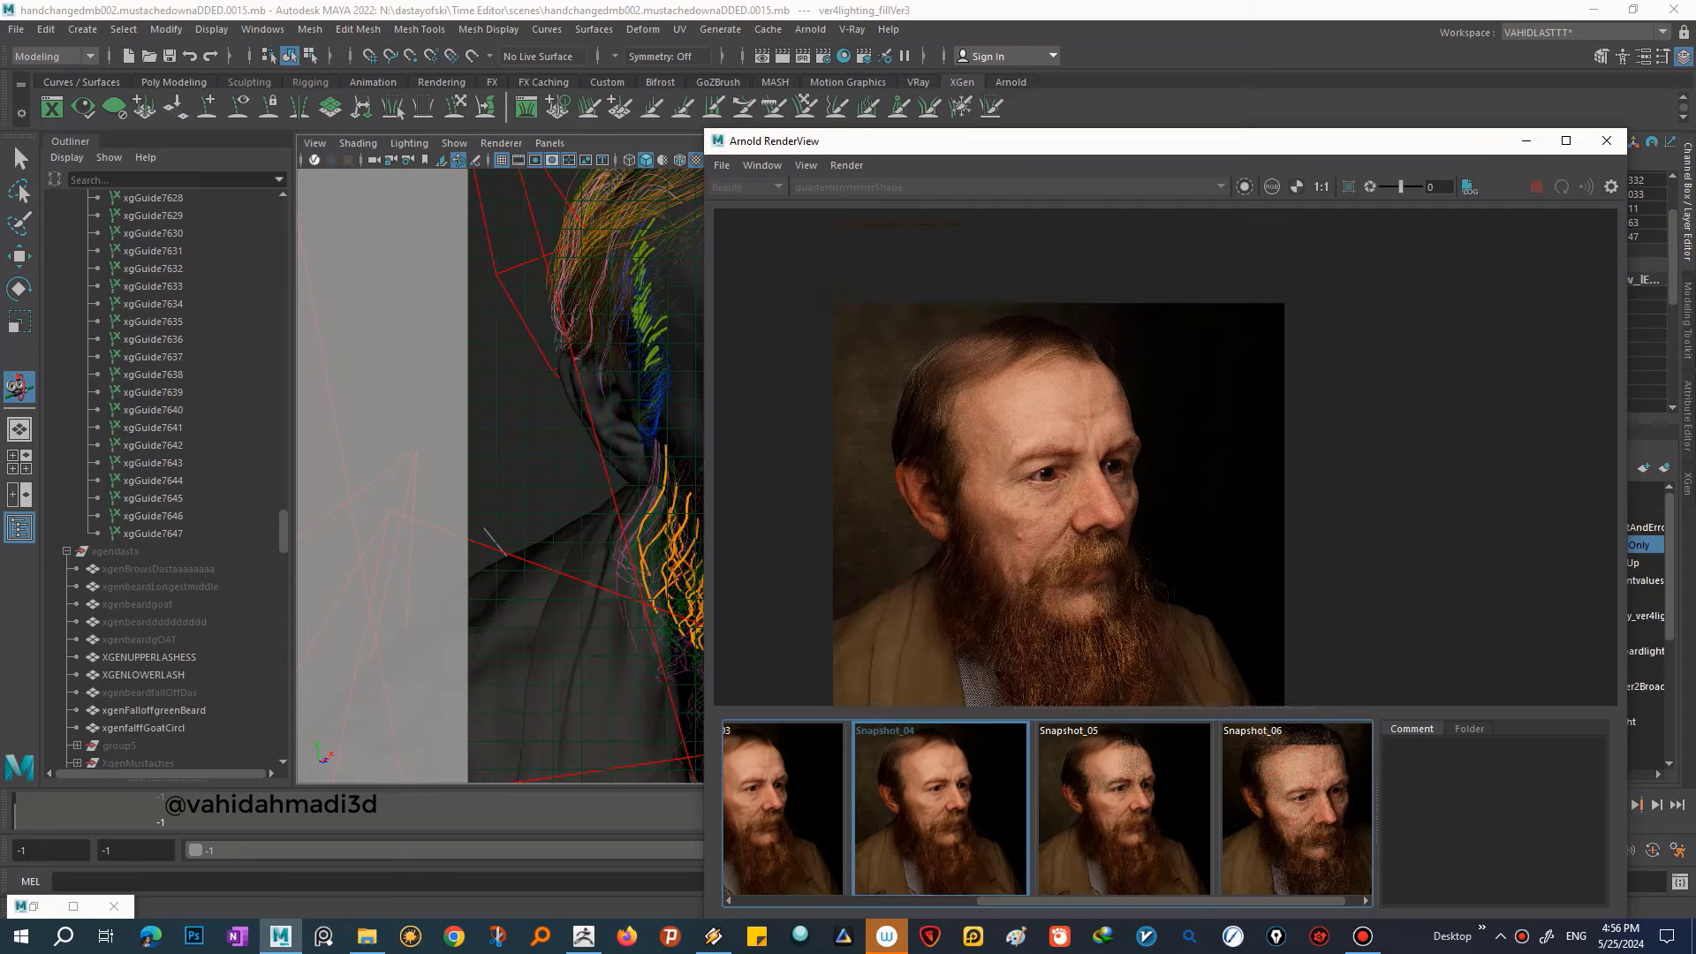
pyautogui.click(1122, 808)
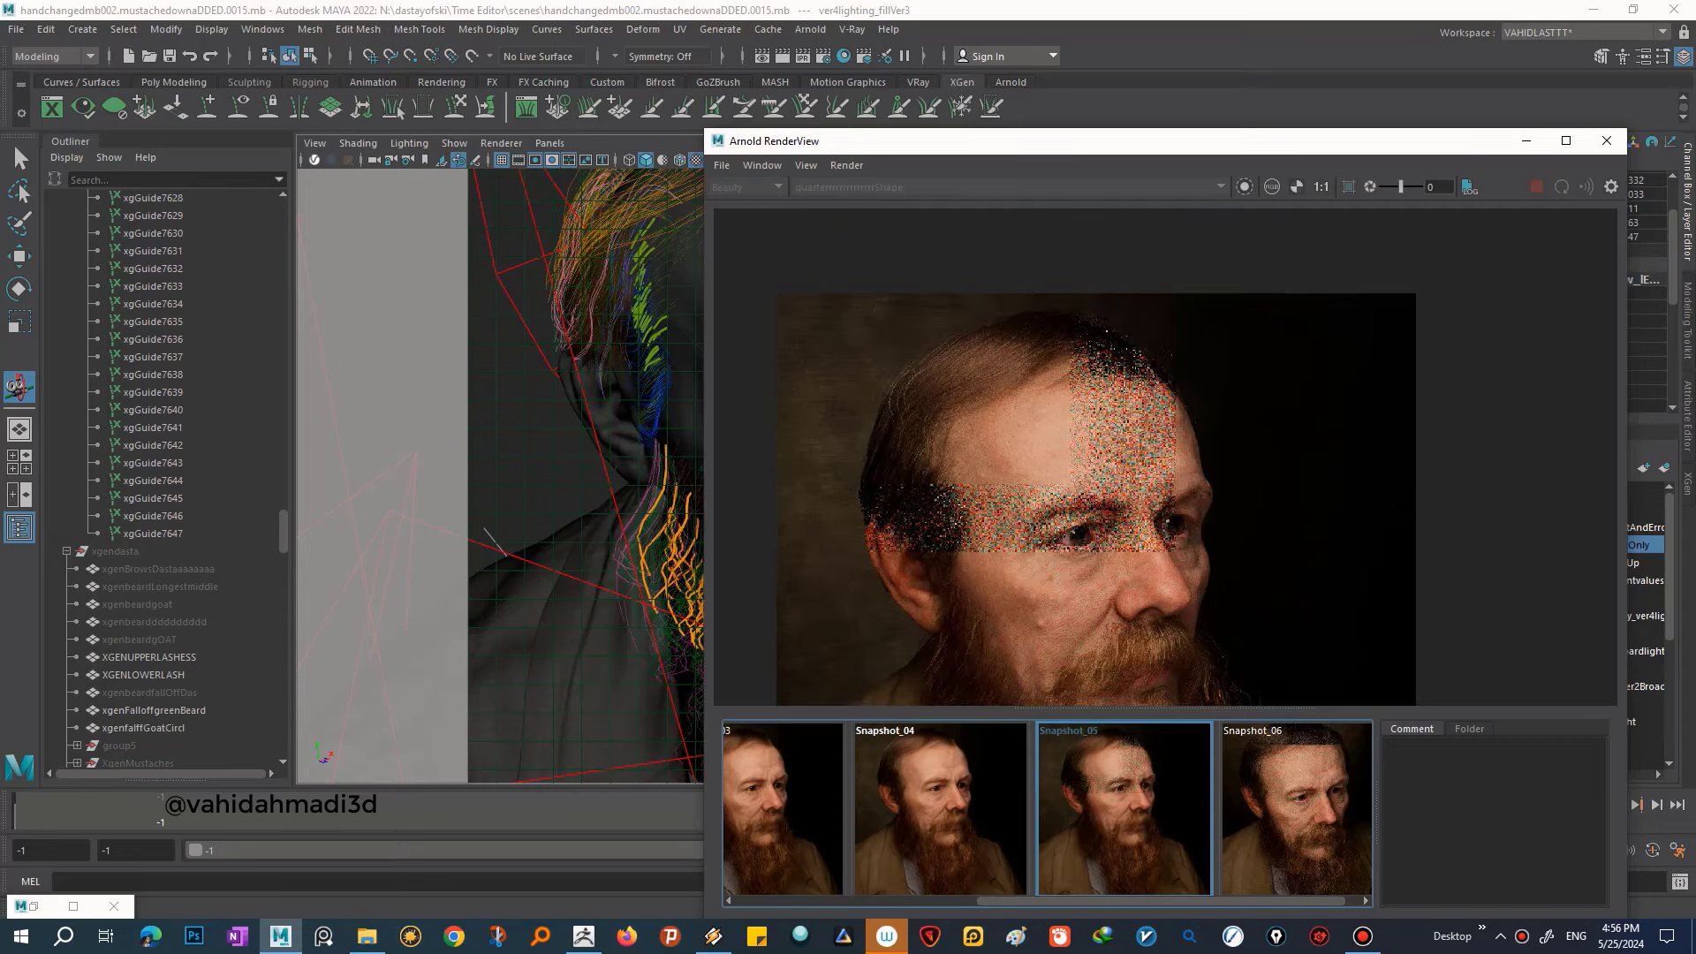
pyautogui.click(1297, 808)
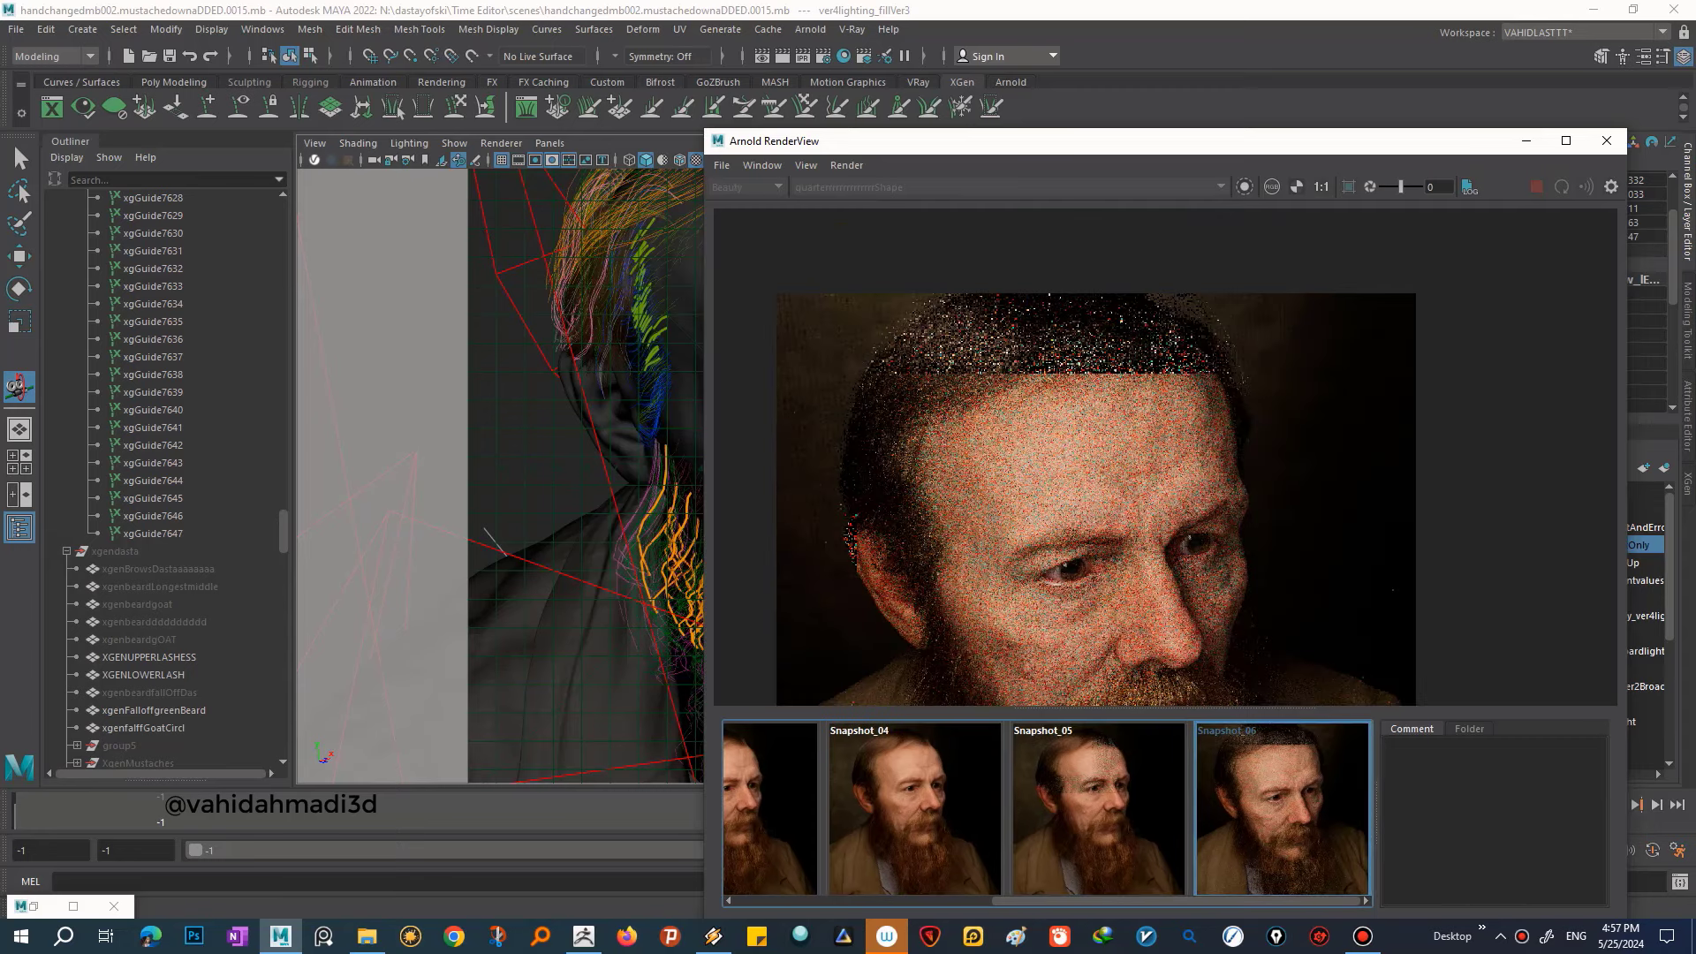
pyautogui.moveTo(1145, 151); pyautogui.dragTo(1057, 109)
pyautogui.click(1192, 768)
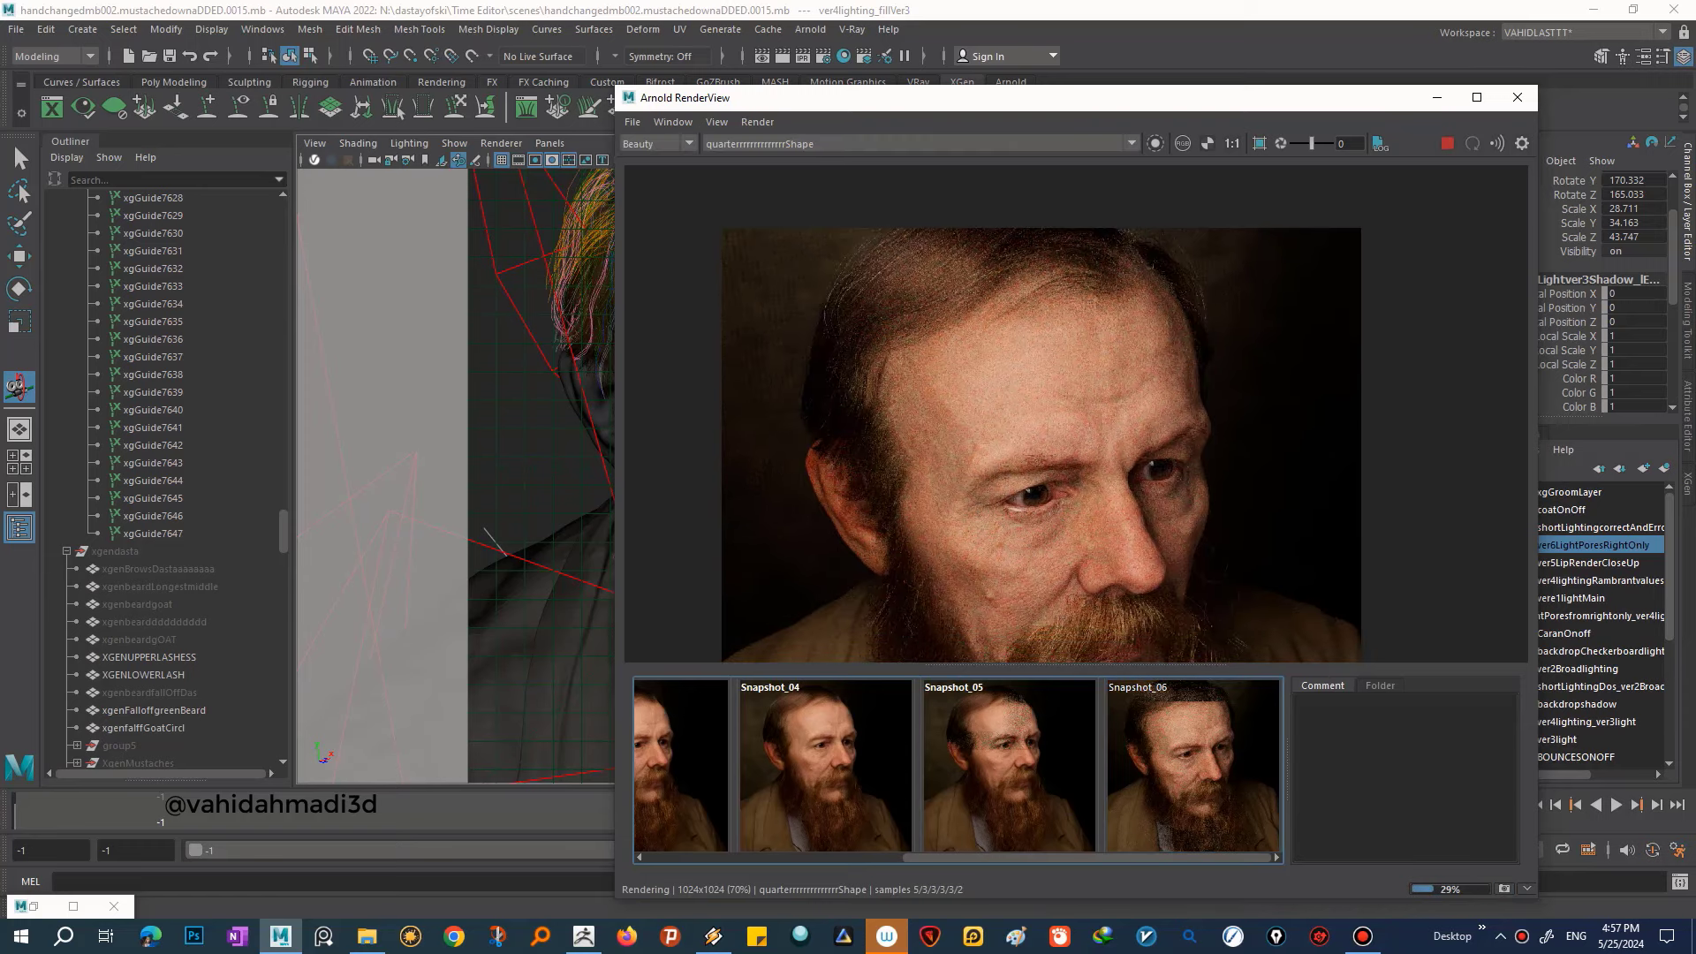
# - Narrow the render window to reveal the viewport and zoom to reframe the render
pyautogui.moveTo(615, 514); pyautogui.dragTo(969, 515)
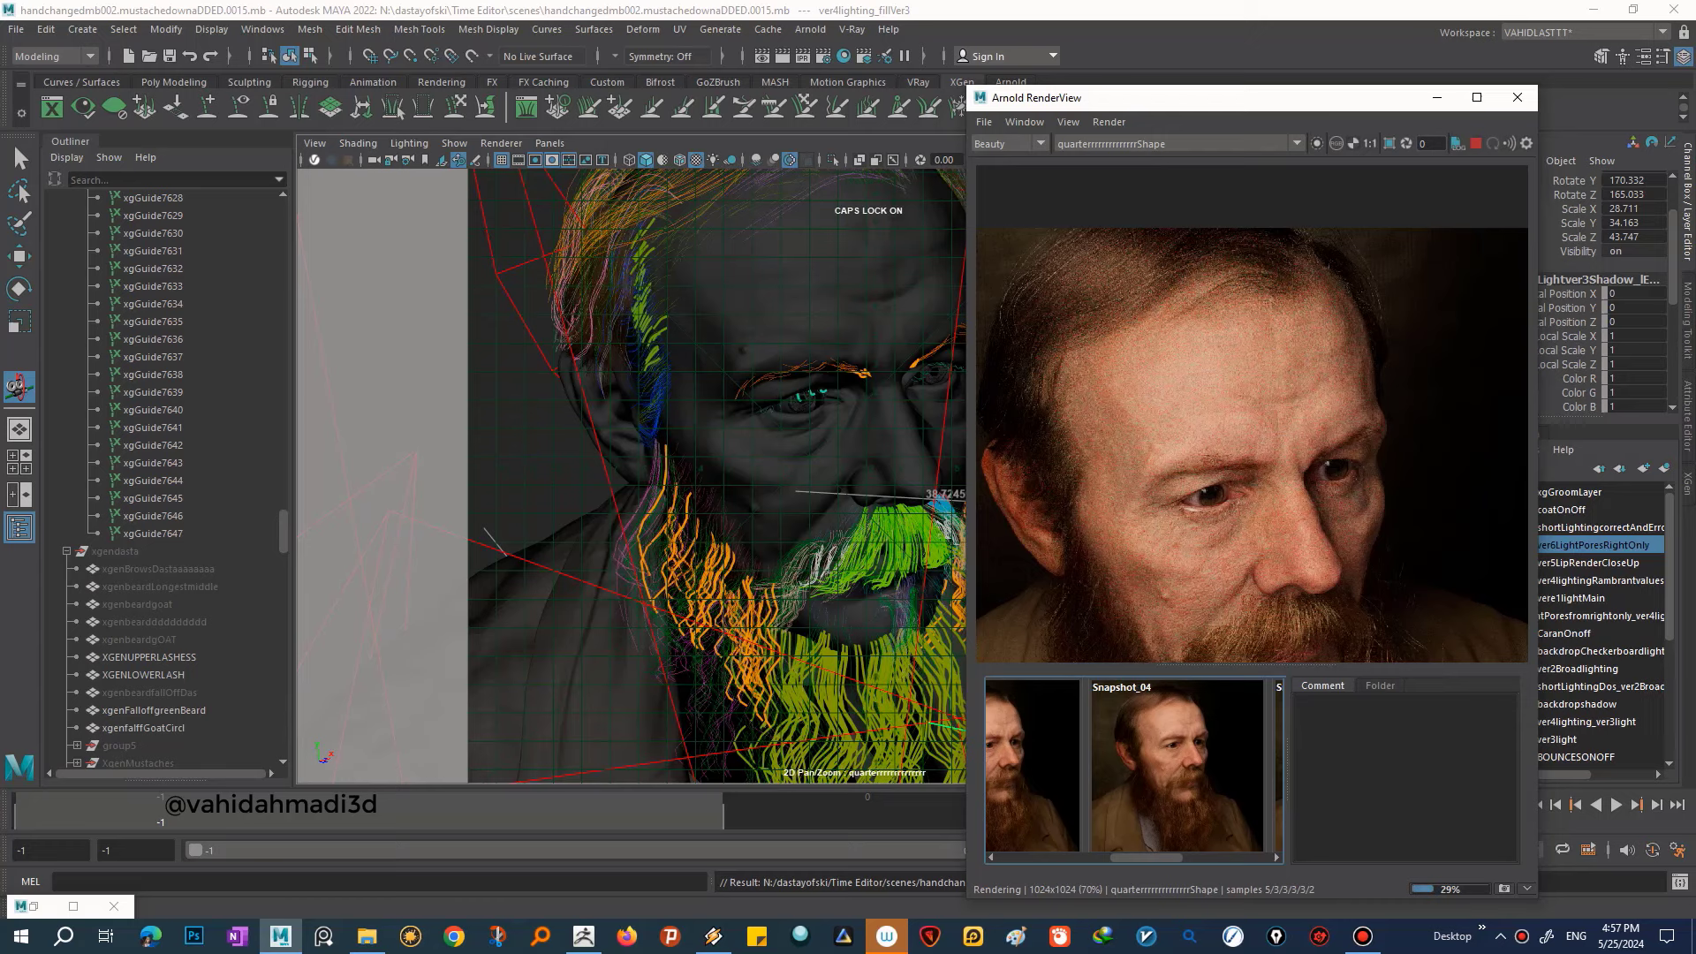
pyautogui.scroll(-2, 1251, 413)
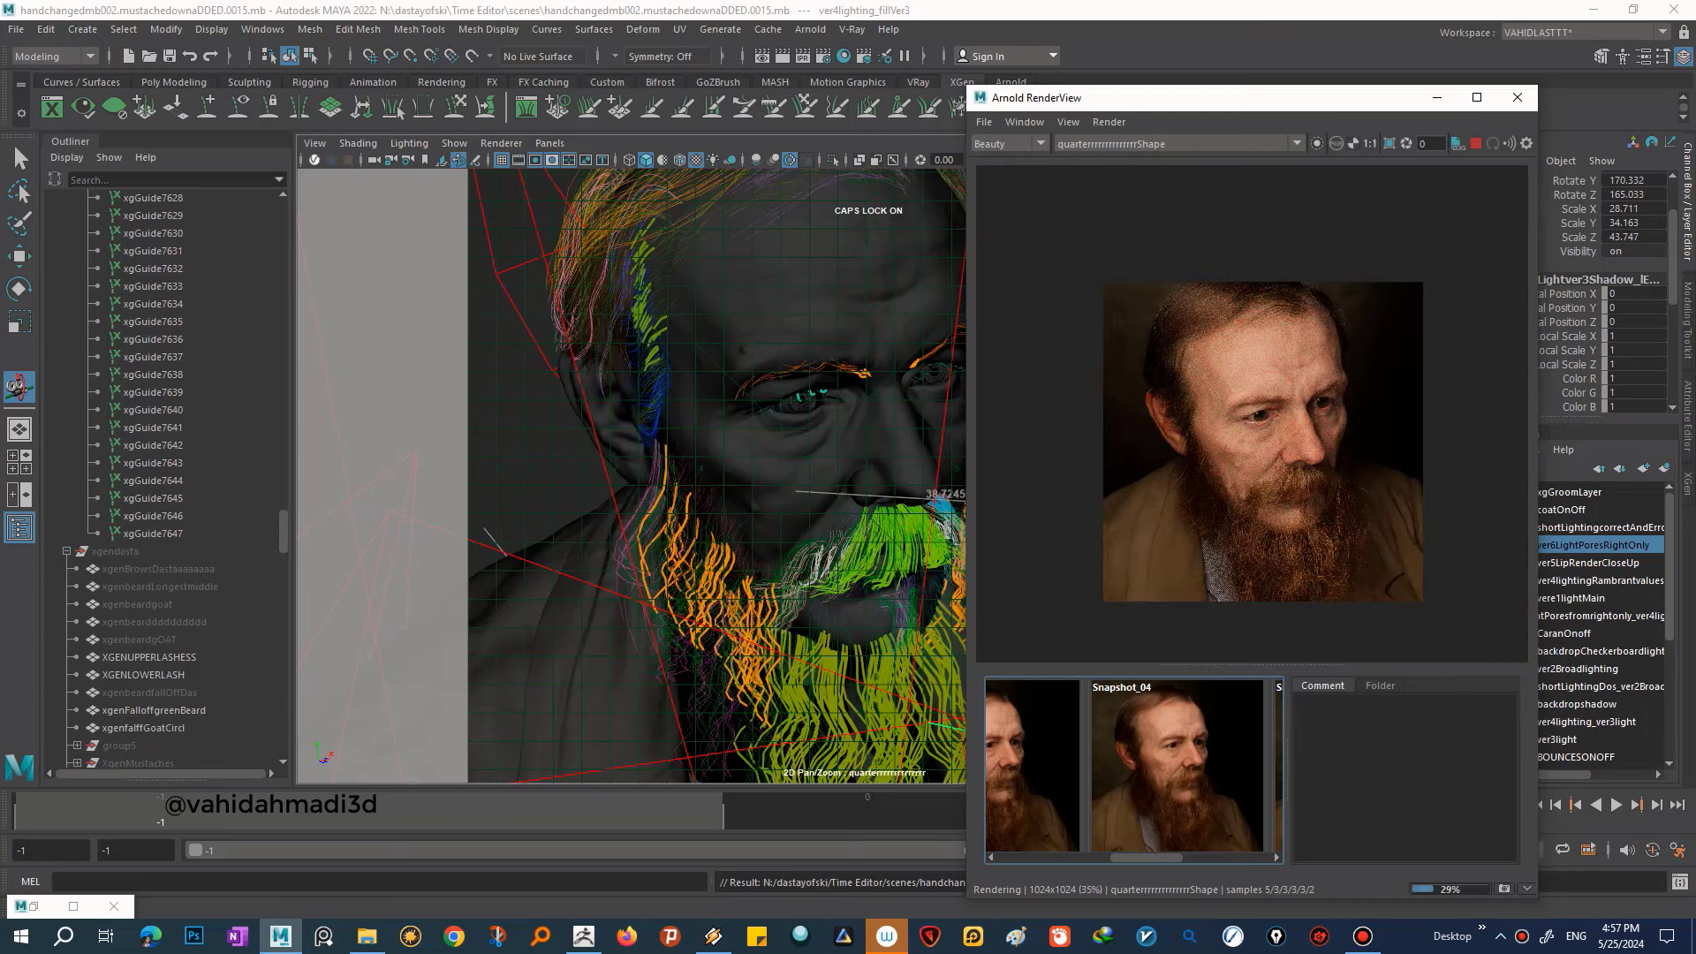
pyautogui.scroll(2, 1252, 414)
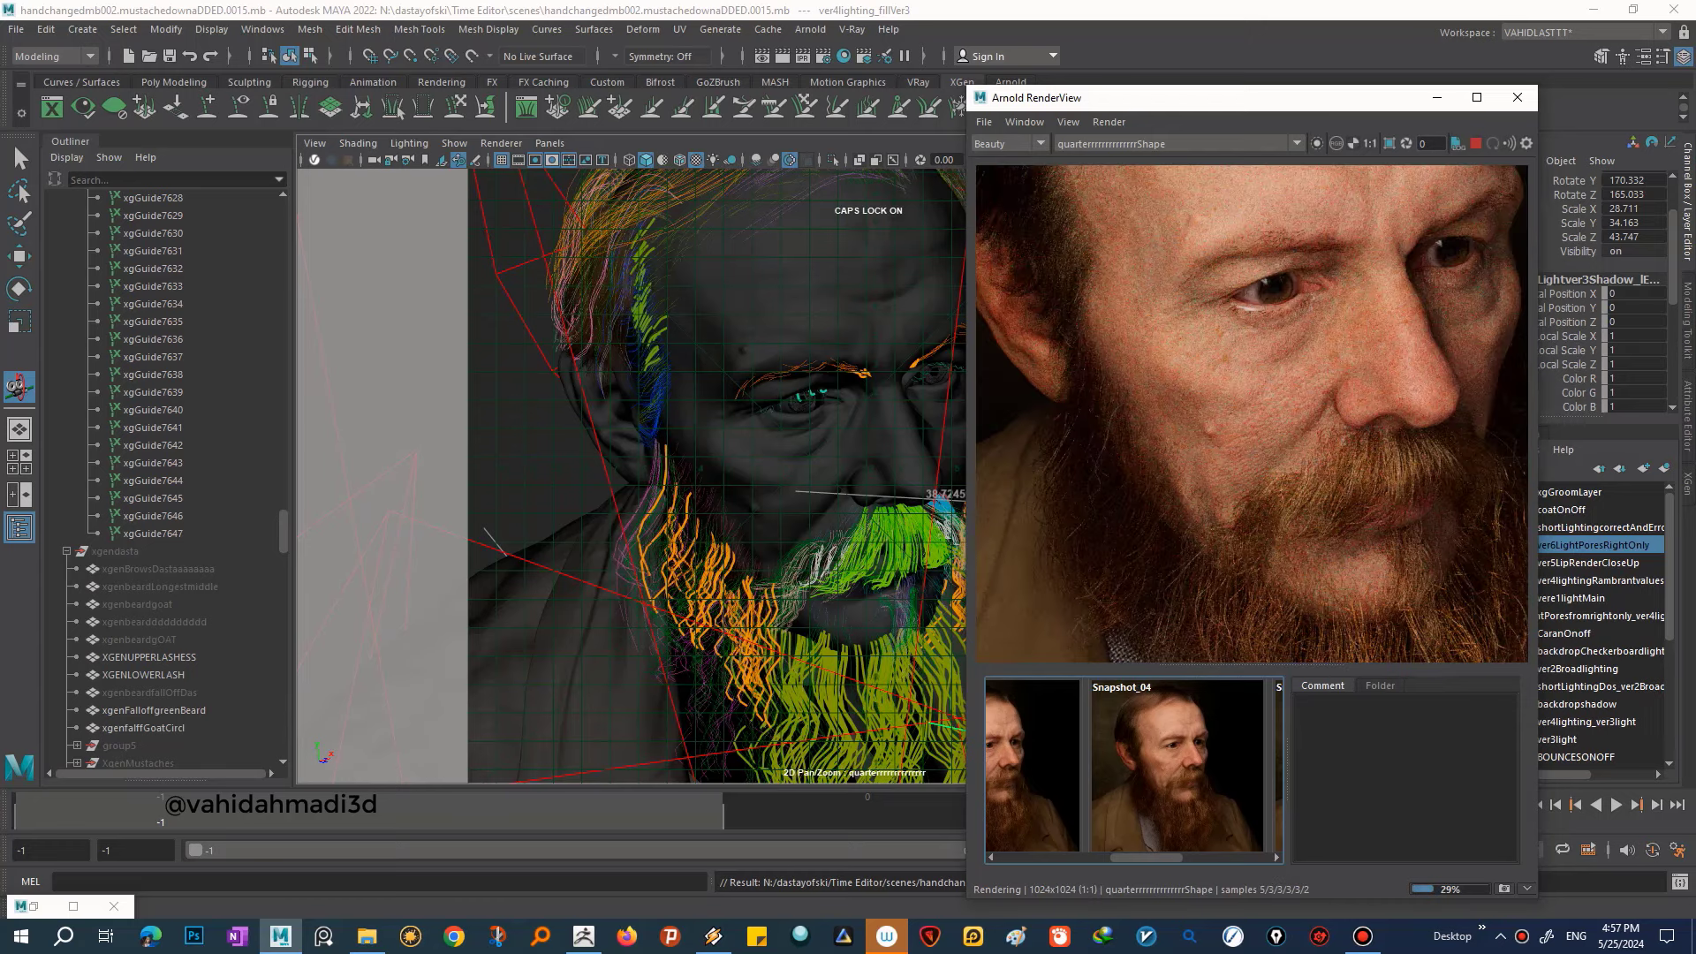
pyautogui.scroll(-1, 1252, 413)
pyautogui.scroll(-1, 1252, 413)
pyautogui.scroll(1, 1251, 413)
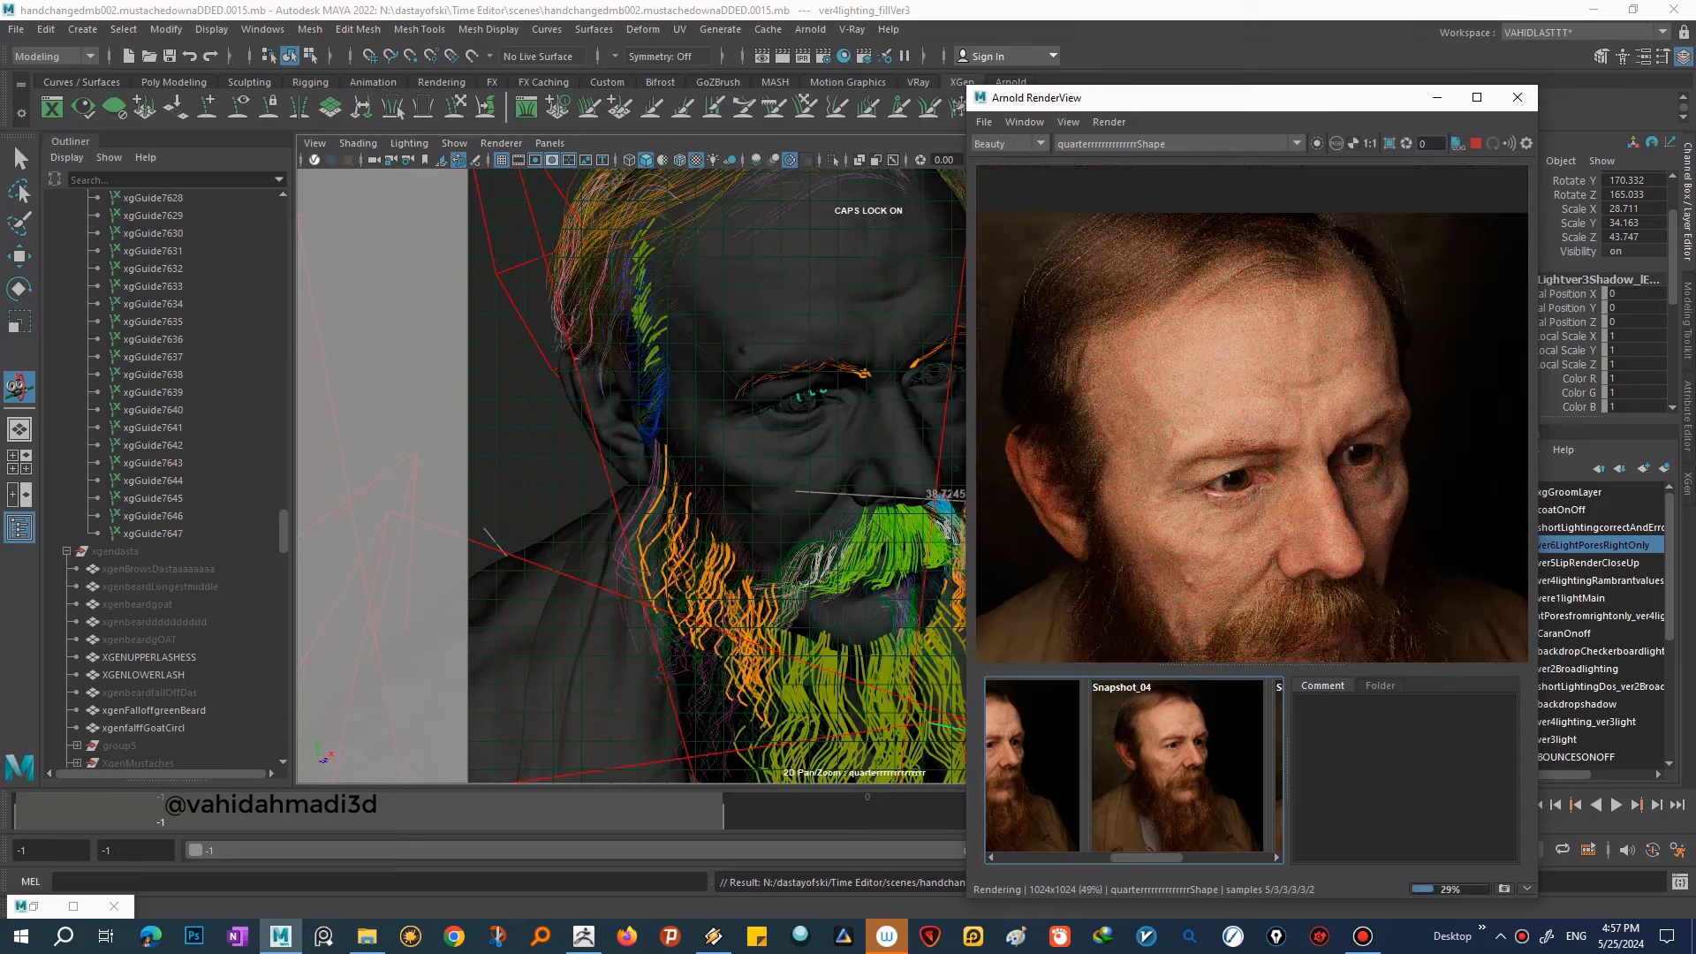
pyautogui.scroll(1, 1252, 413)
pyautogui.scroll(-2, 1252, 414)
pyautogui.scroll(1, 1251, 413)
pyautogui.scroll(1, 1251, 414)
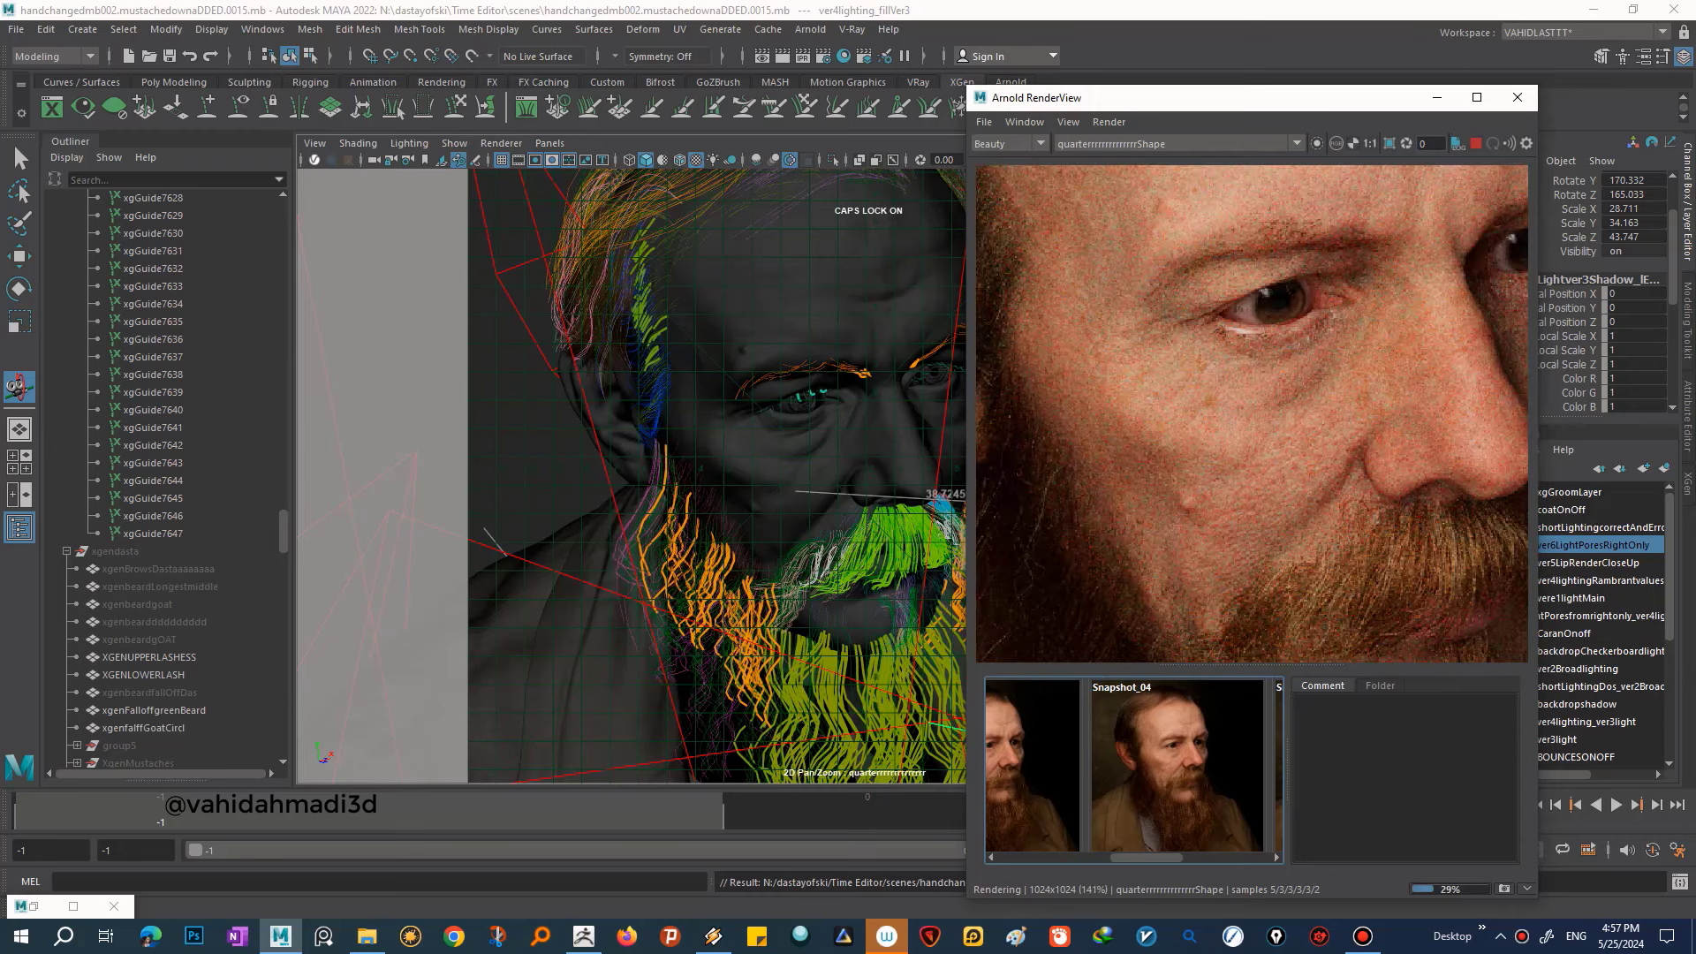
pyautogui.scroll(-1, 1251, 413)
pyautogui.scroll(-1, 1251, 413)
pyautogui.moveTo(1252, 414); pyautogui.dragTo(1265, 392, button='middle')
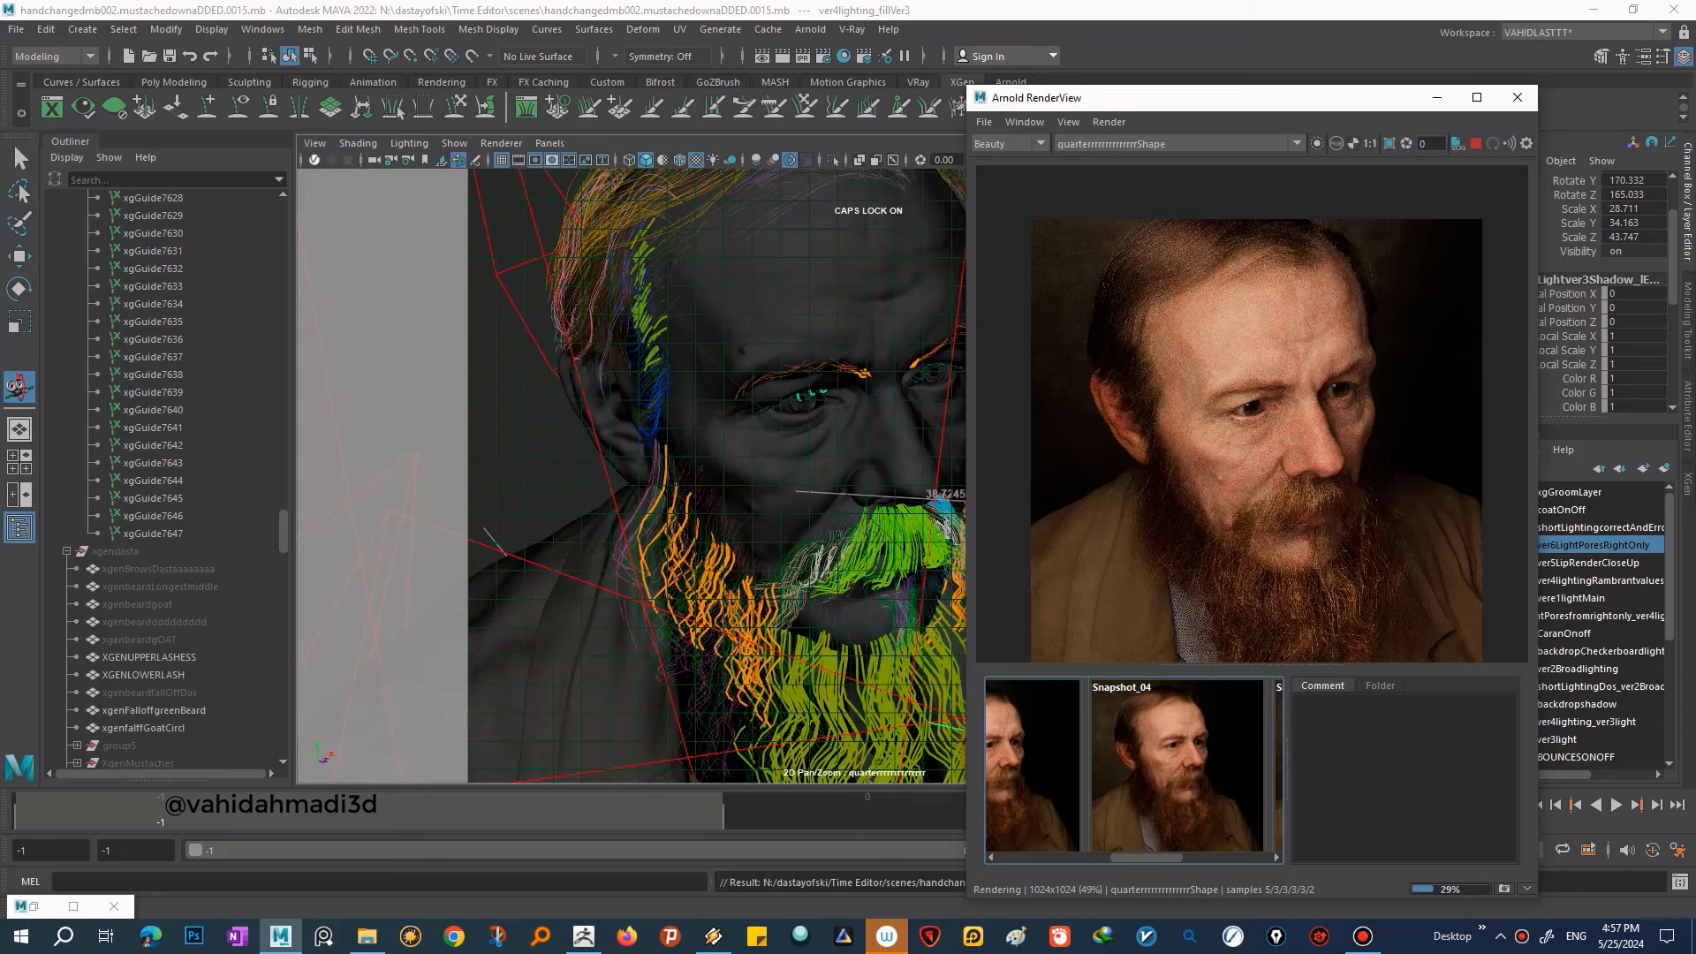
# - Compare the live render against Snapshot_05, then switch back to the live render
pyautogui.scroll(-1, 1134, 766)
pyautogui.scroll(-1, 1134, 766)
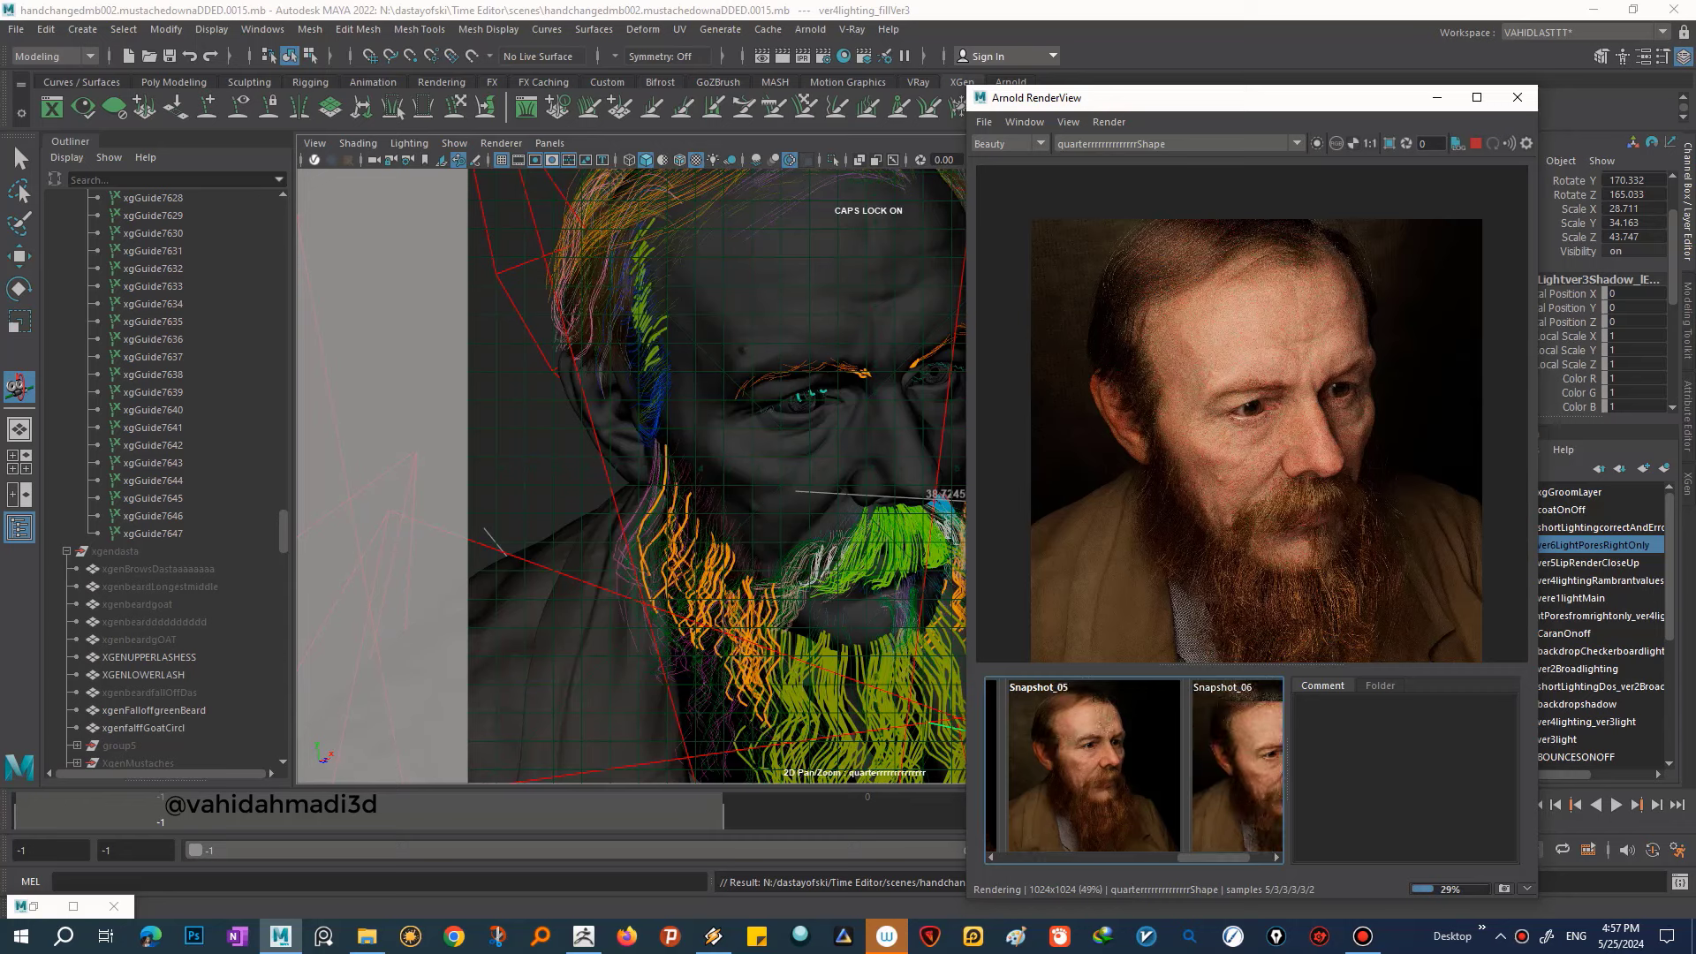
pyautogui.scroll(-1, 1134, 767)
pyautogui.scroll(-1, 1134, 766)
pyautogui.scroll(-2, 1134, 767)
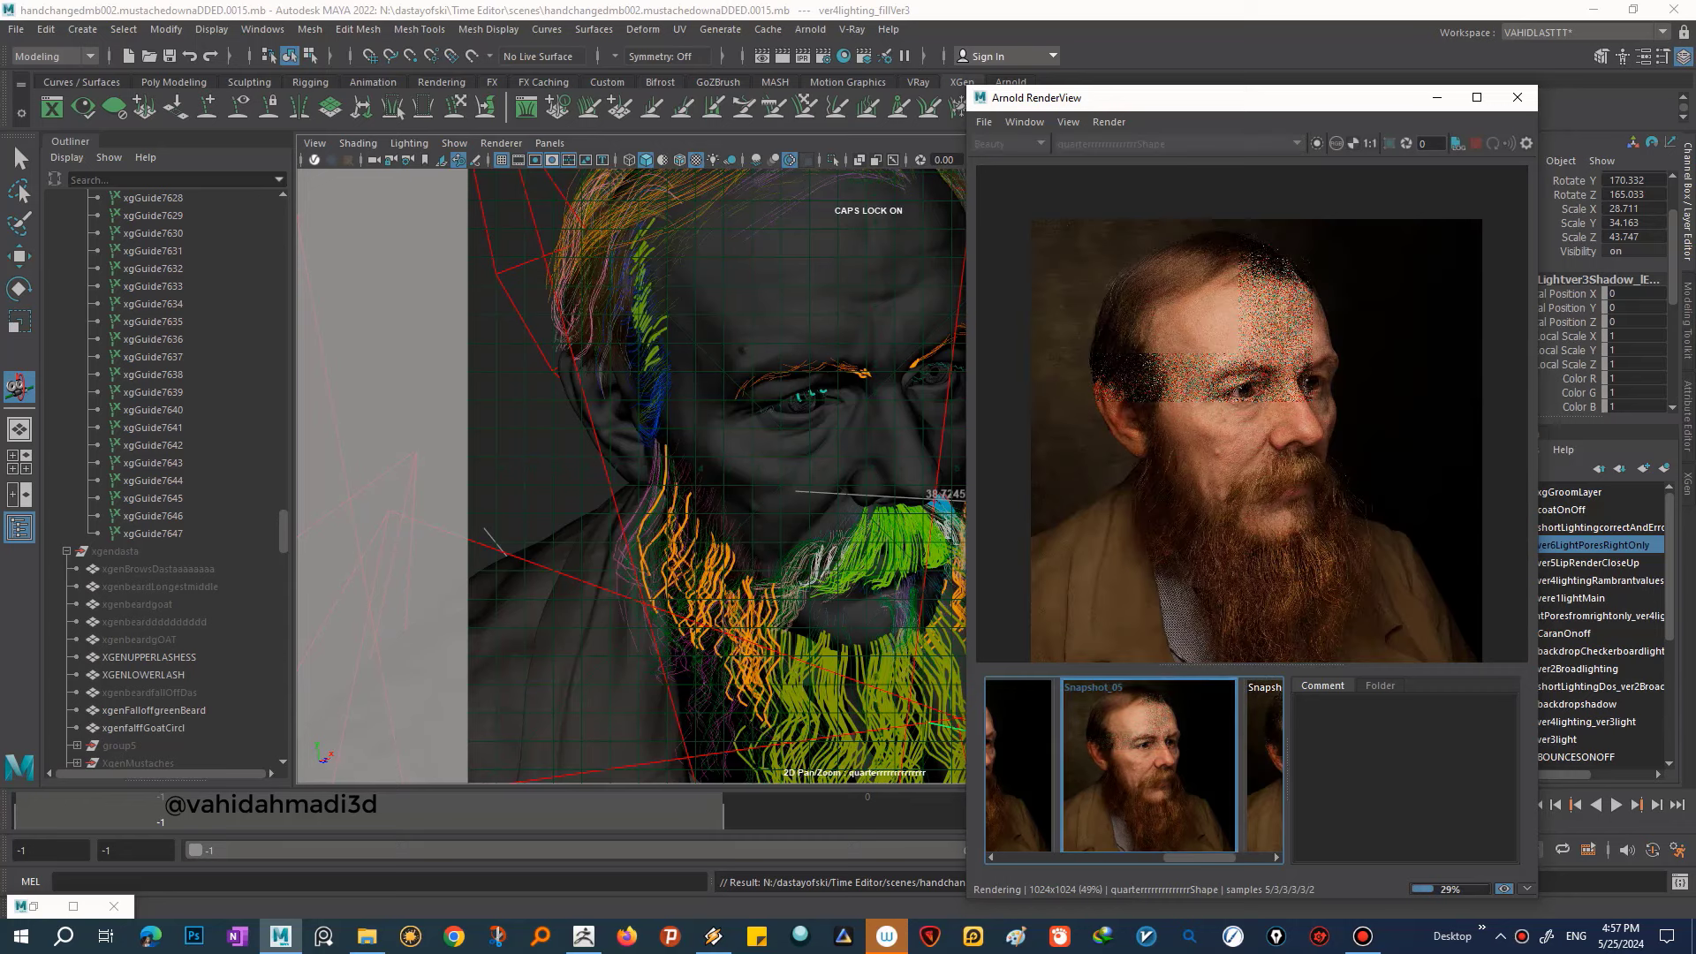
pyautogui.click(1134, 766)
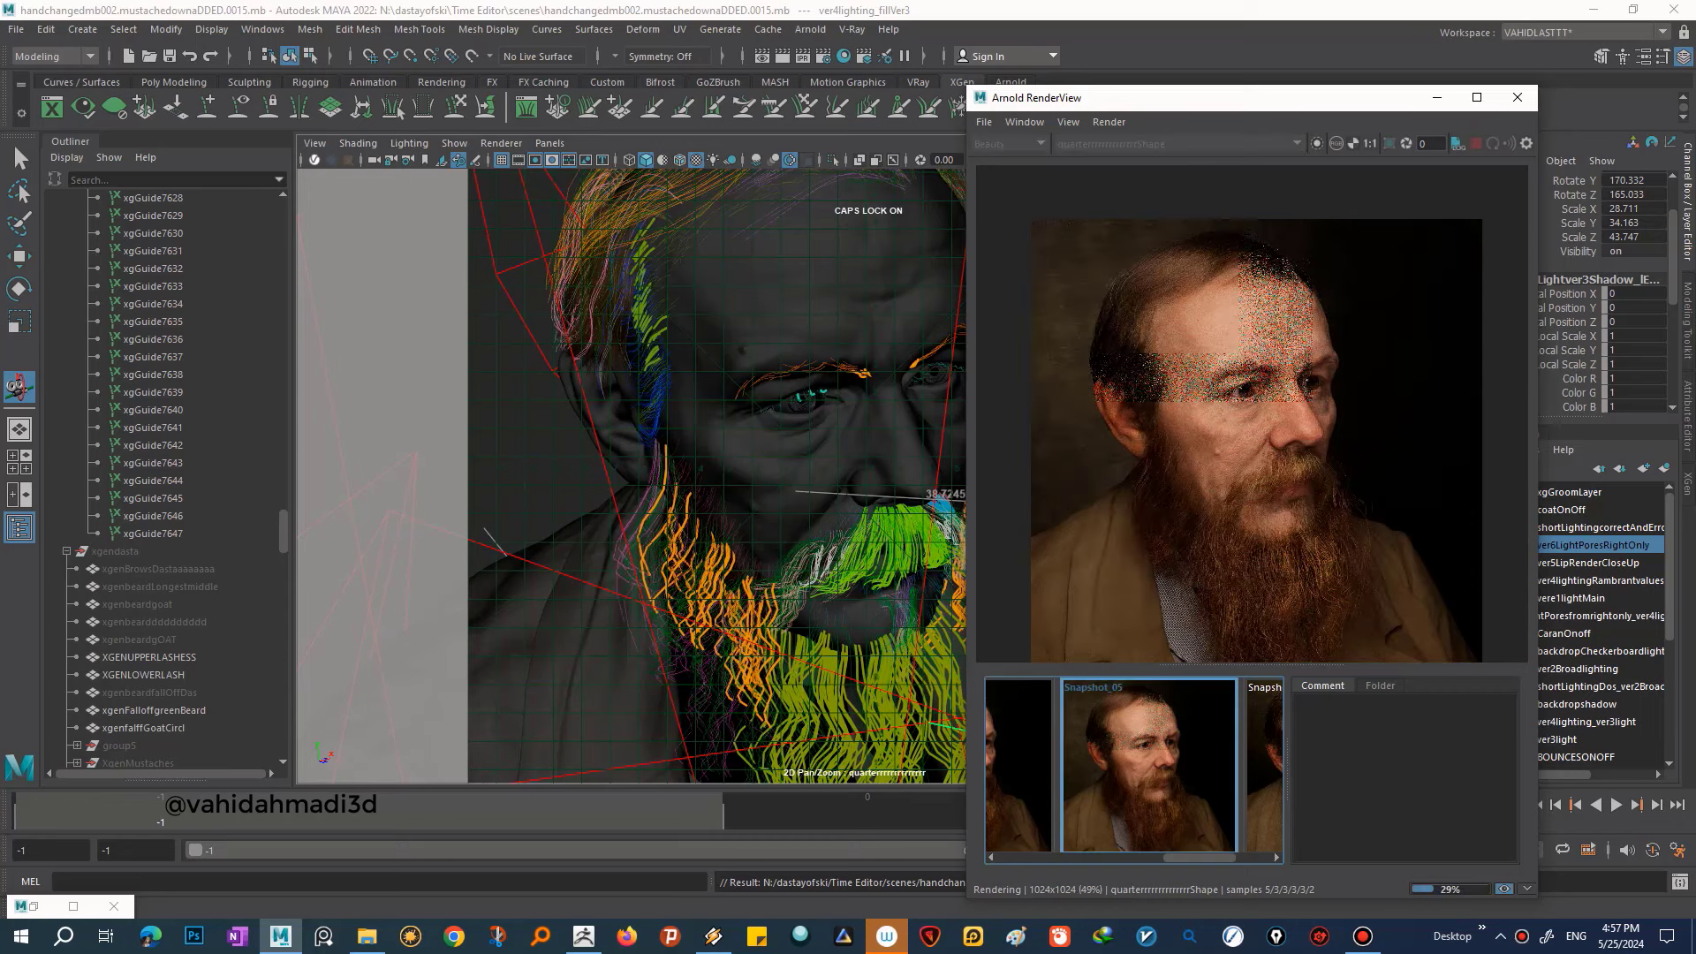
pyautogui.click(1148, 766)
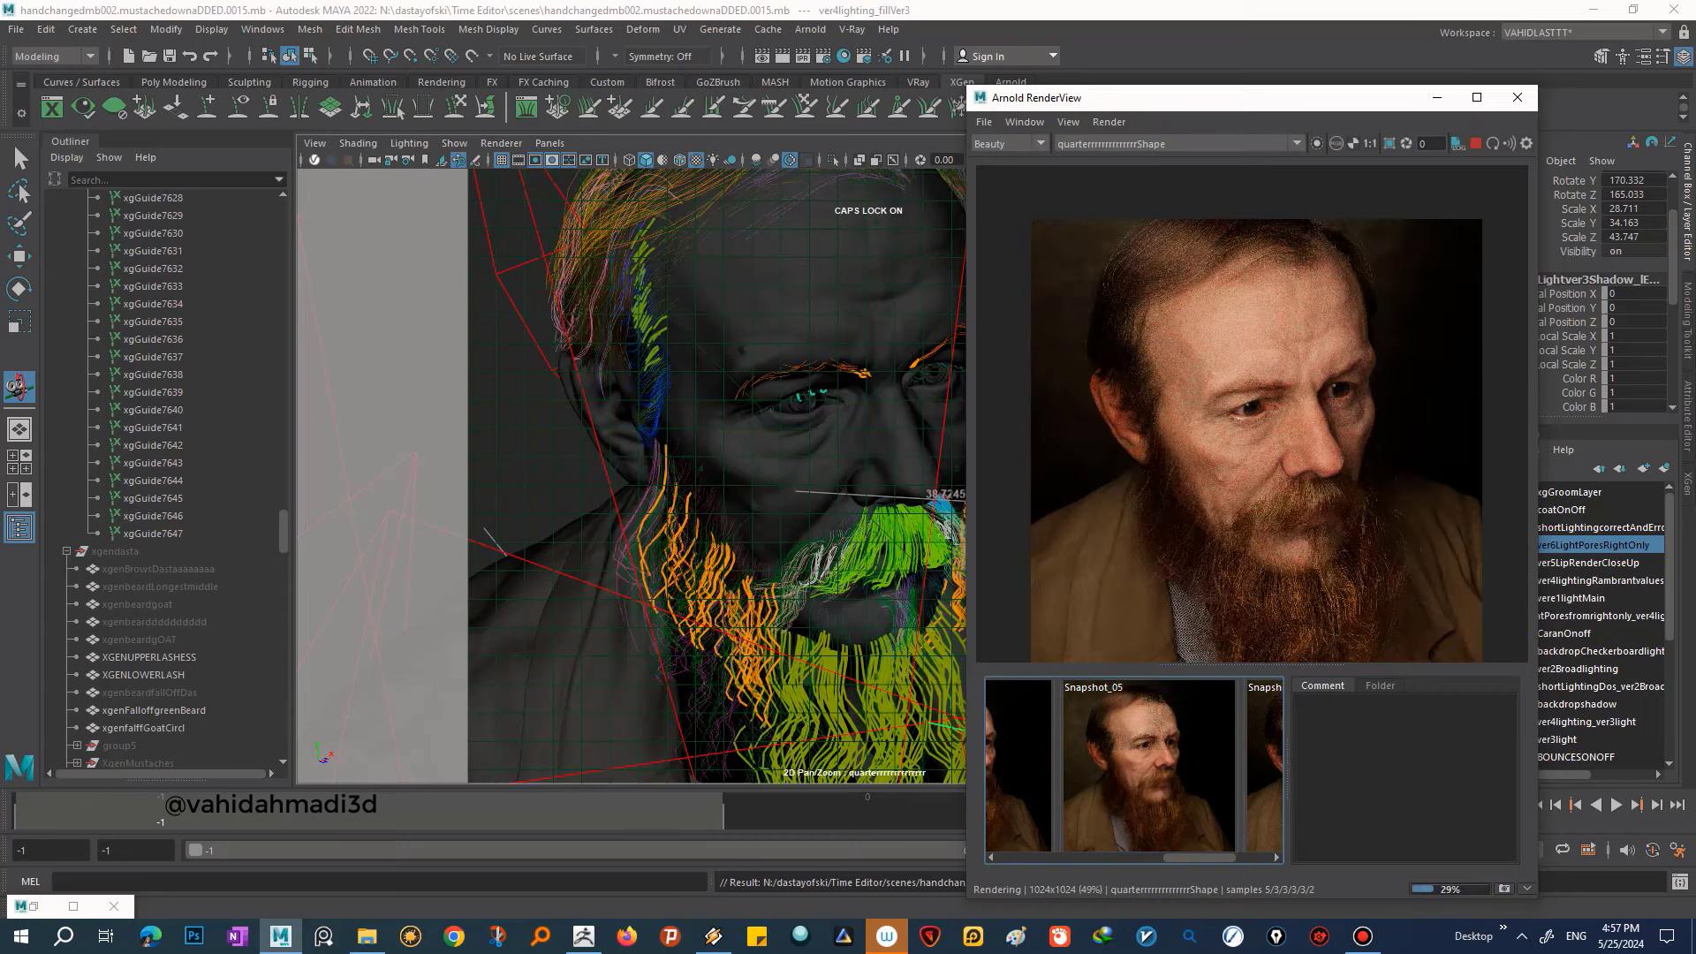
pyautogui.scroll(2, 1251, 441)
pyautogui.scroll(-2, 1307, 405)
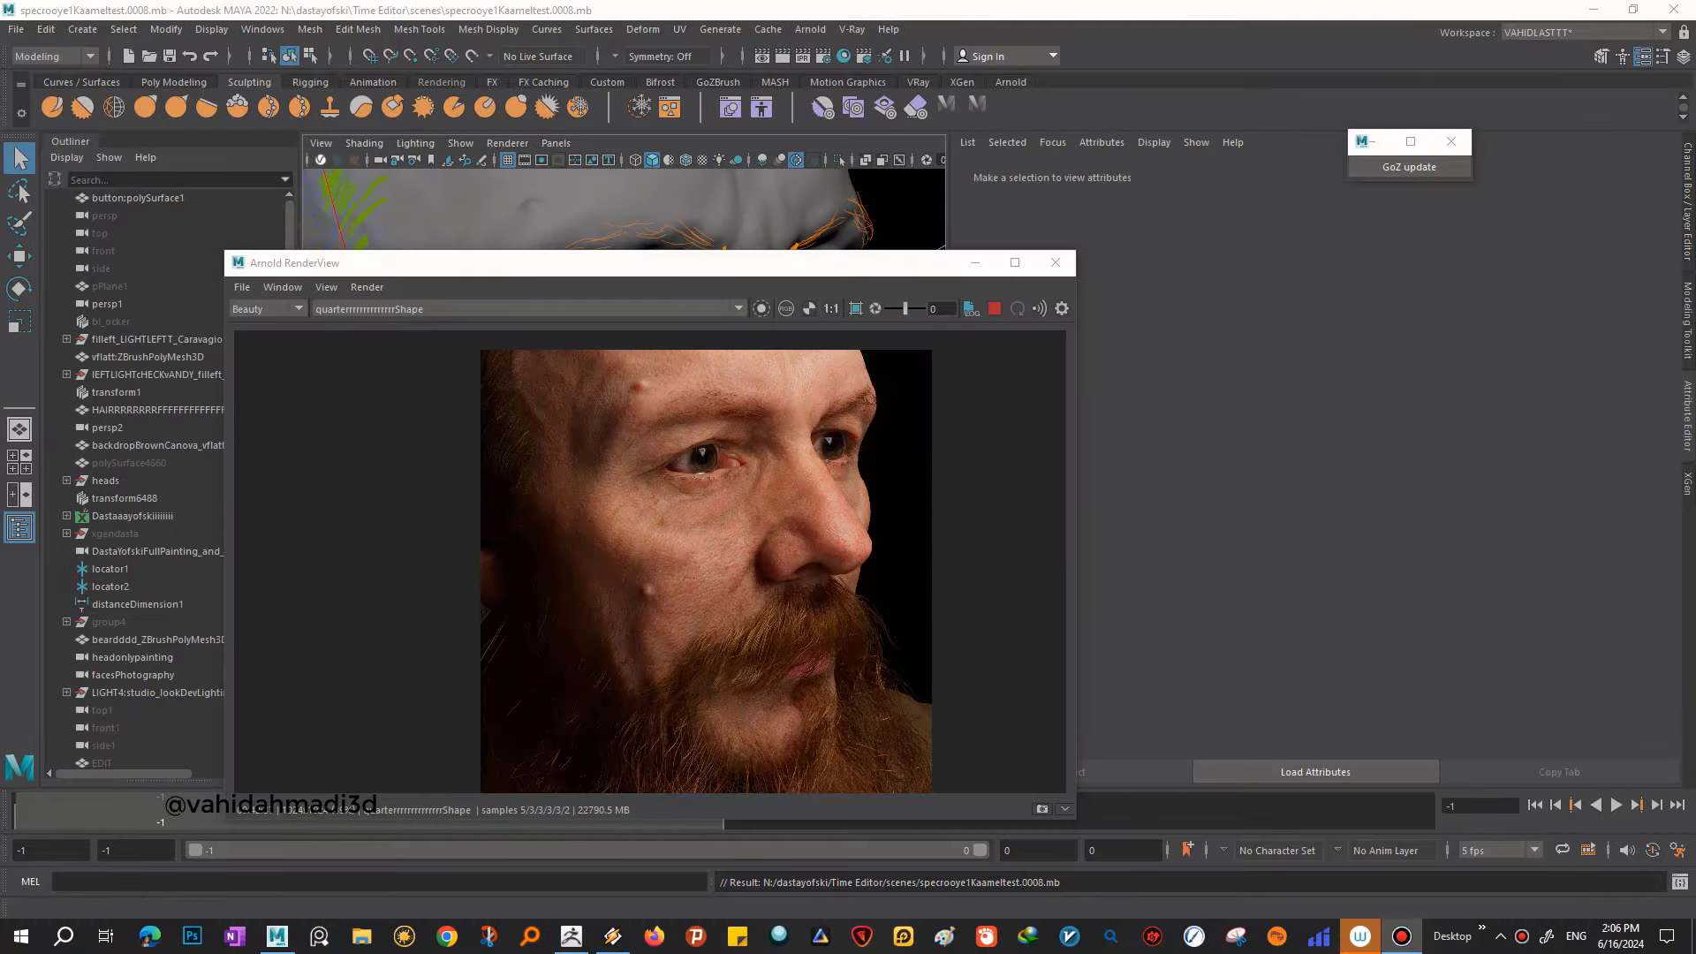
# - Store the close-up Arnold face render as Snapshot_01, then bring up ZBrush facing both foreheads
pyautogui.click(326, 287)
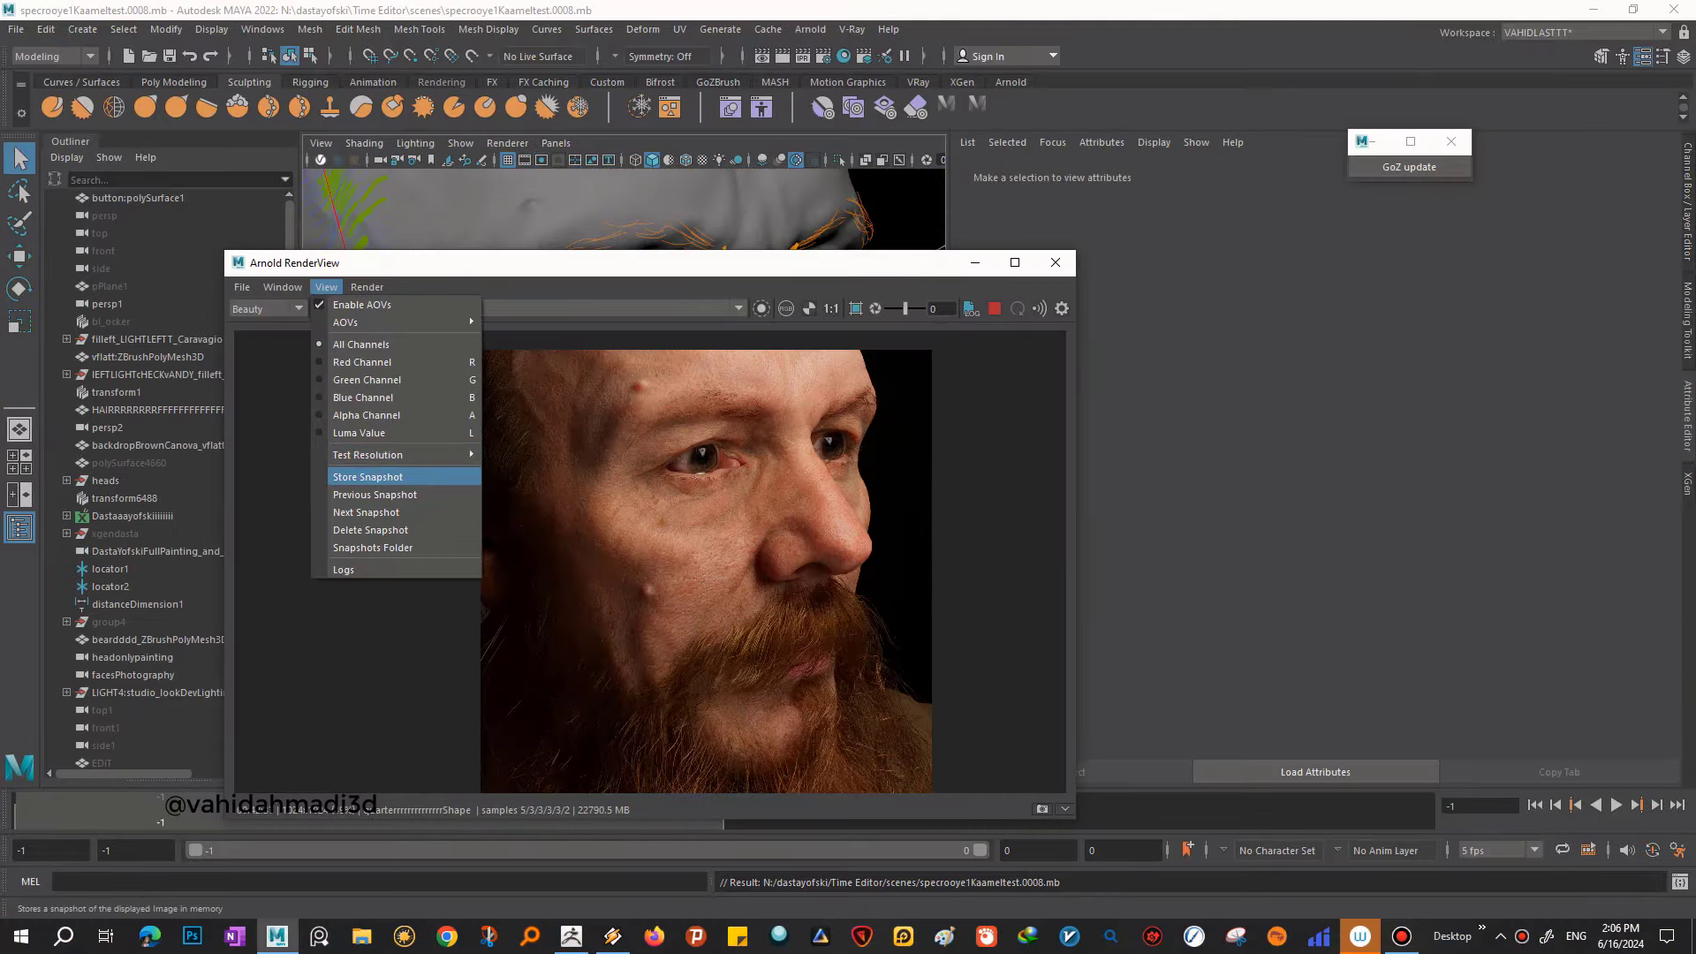
pyautogui.click(367, 477)
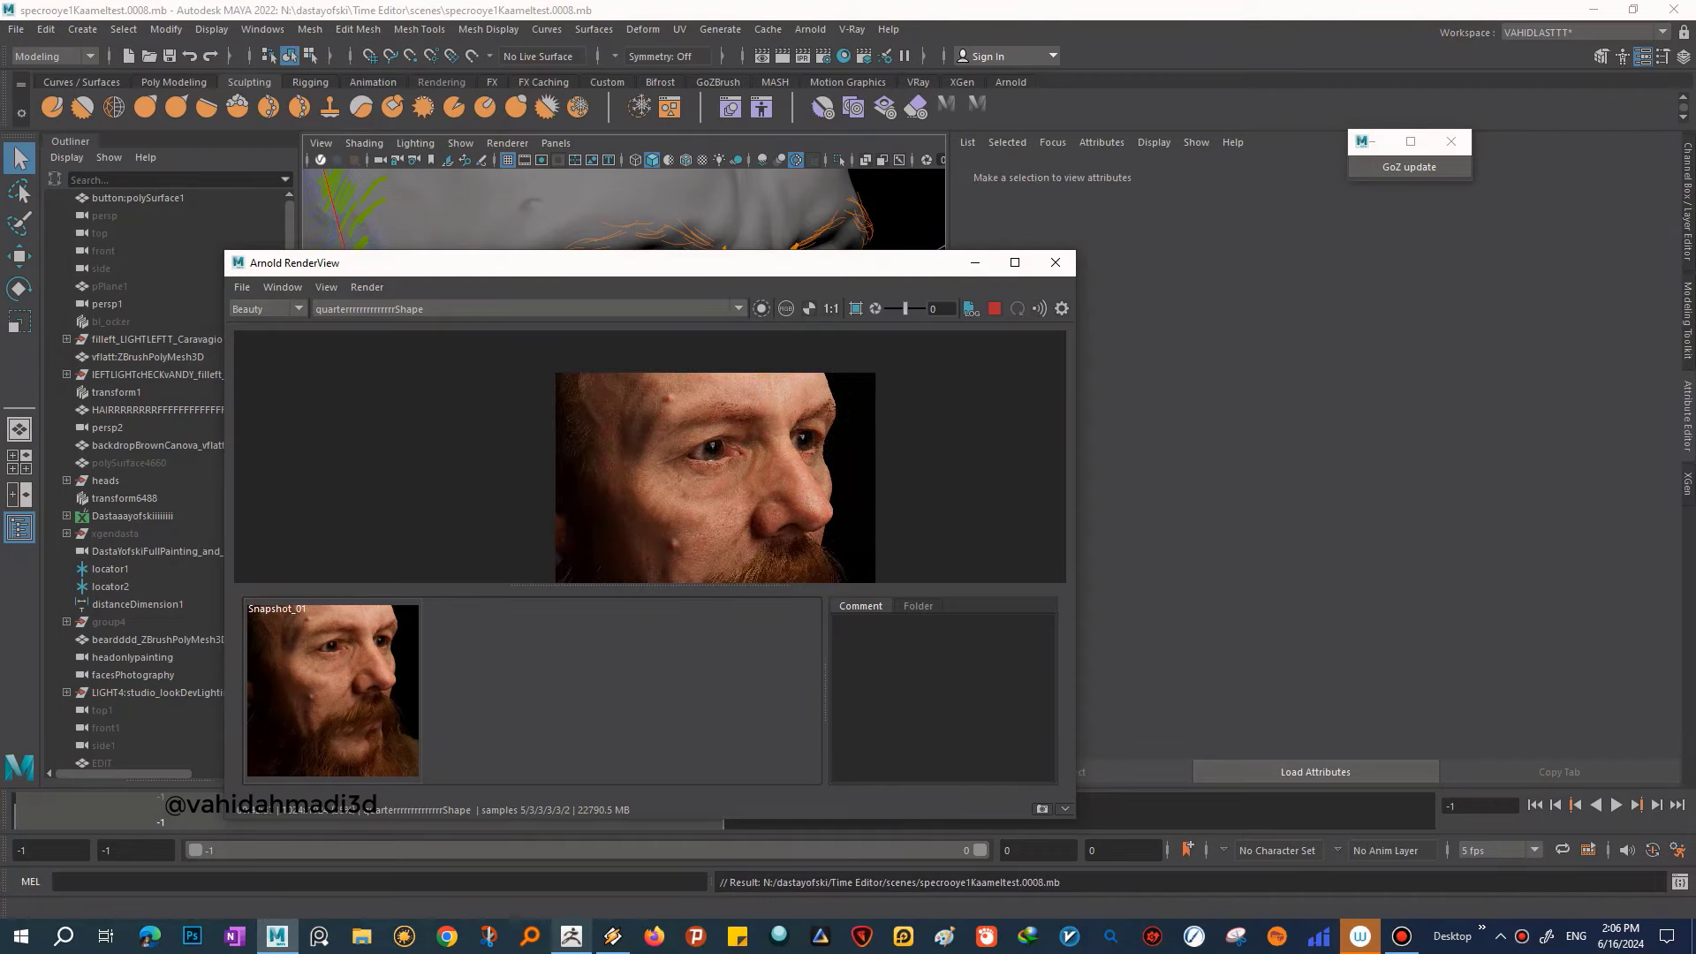
pyautogui.click(571, 935)
pyautogui.moveTo(595, 700)
pyautogui.mouseDown(button='right')
pyautogui.moveTo(671, 689)
pyautogui.moveTo(672, 530)
pyautogui.moveTo(664, 568)
pyautogui.mouseUp(button='right')
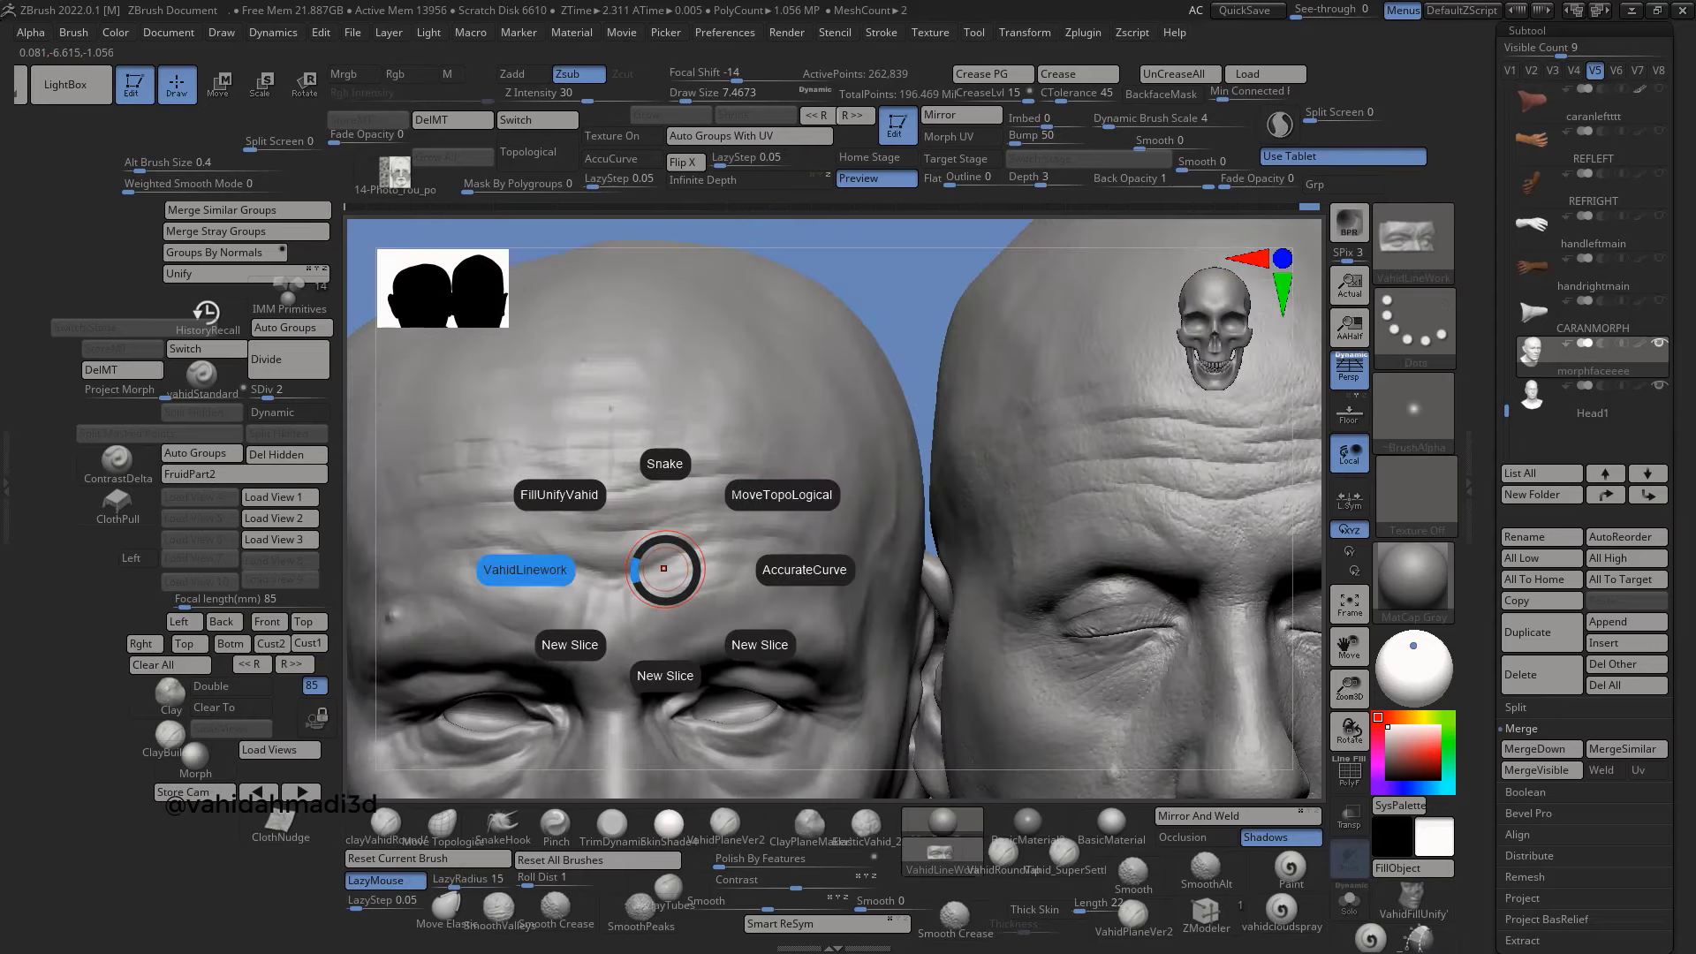
# - Select the VahidLinework brush from the custom radial brush menu
pyautogui.click(663, 568)
pyautogui.keyDown('ctrl'); pyautogui.moveTo(663, 568); pyautogui.dragTo(673, 486, button='right'); pyautogui.keyUp('ctrl')
pyautogui.press('space')
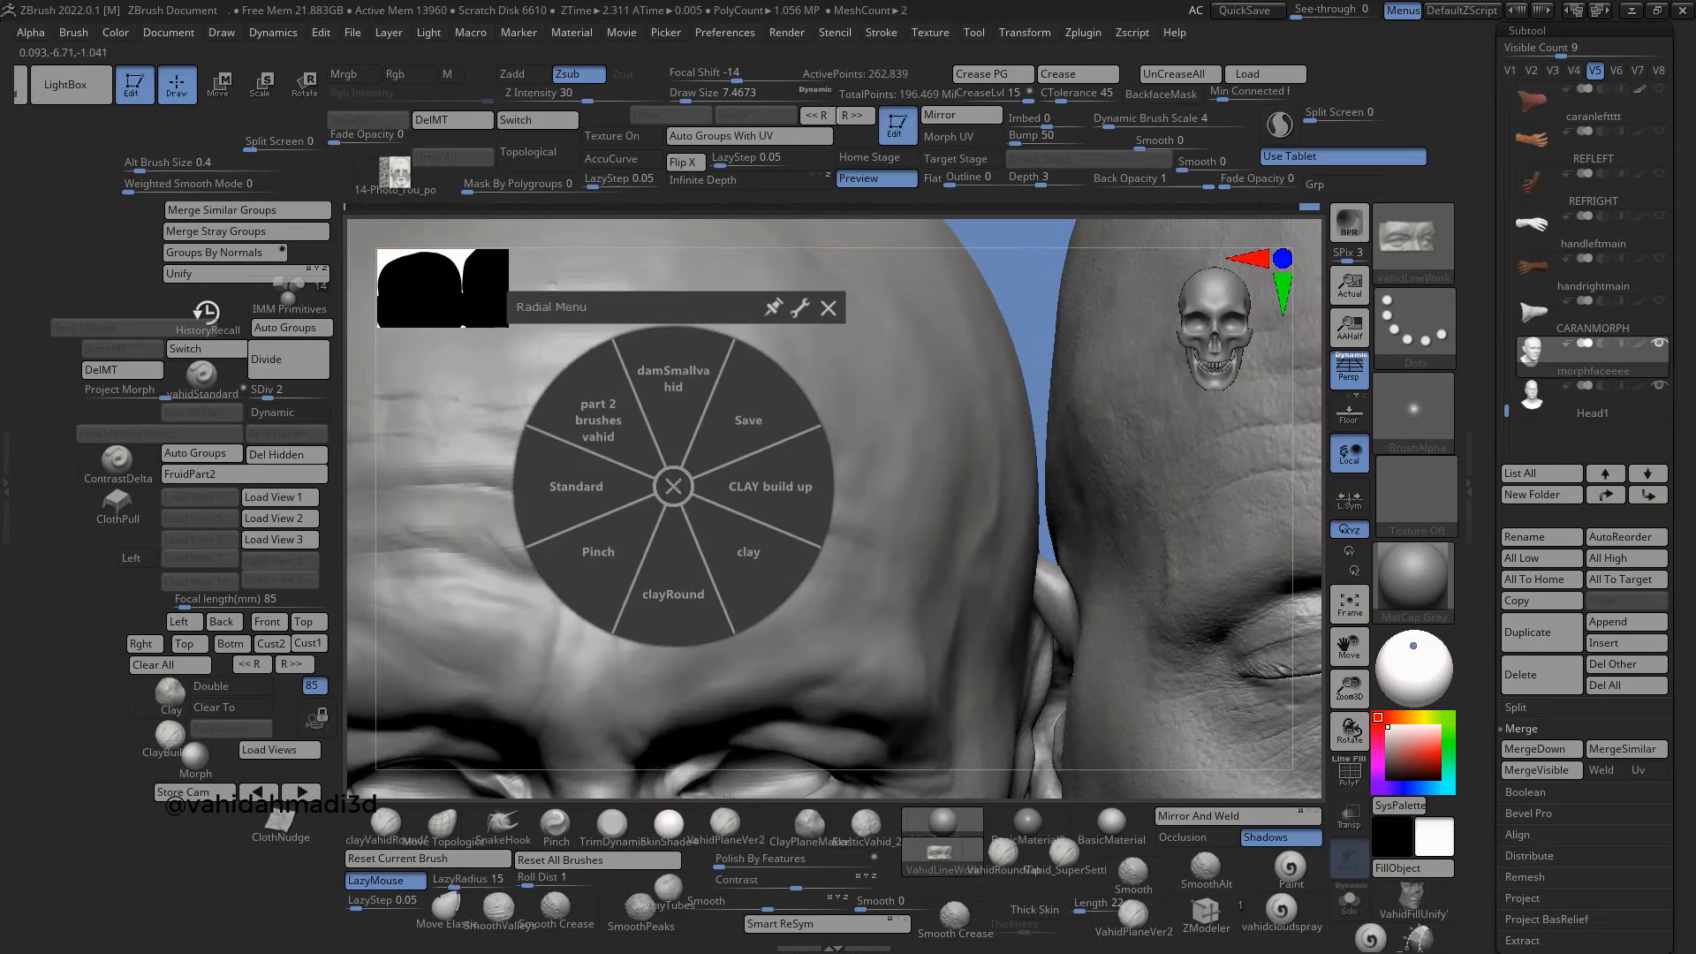
pyautogui.click(673, 487)
pyautogui.press('space')
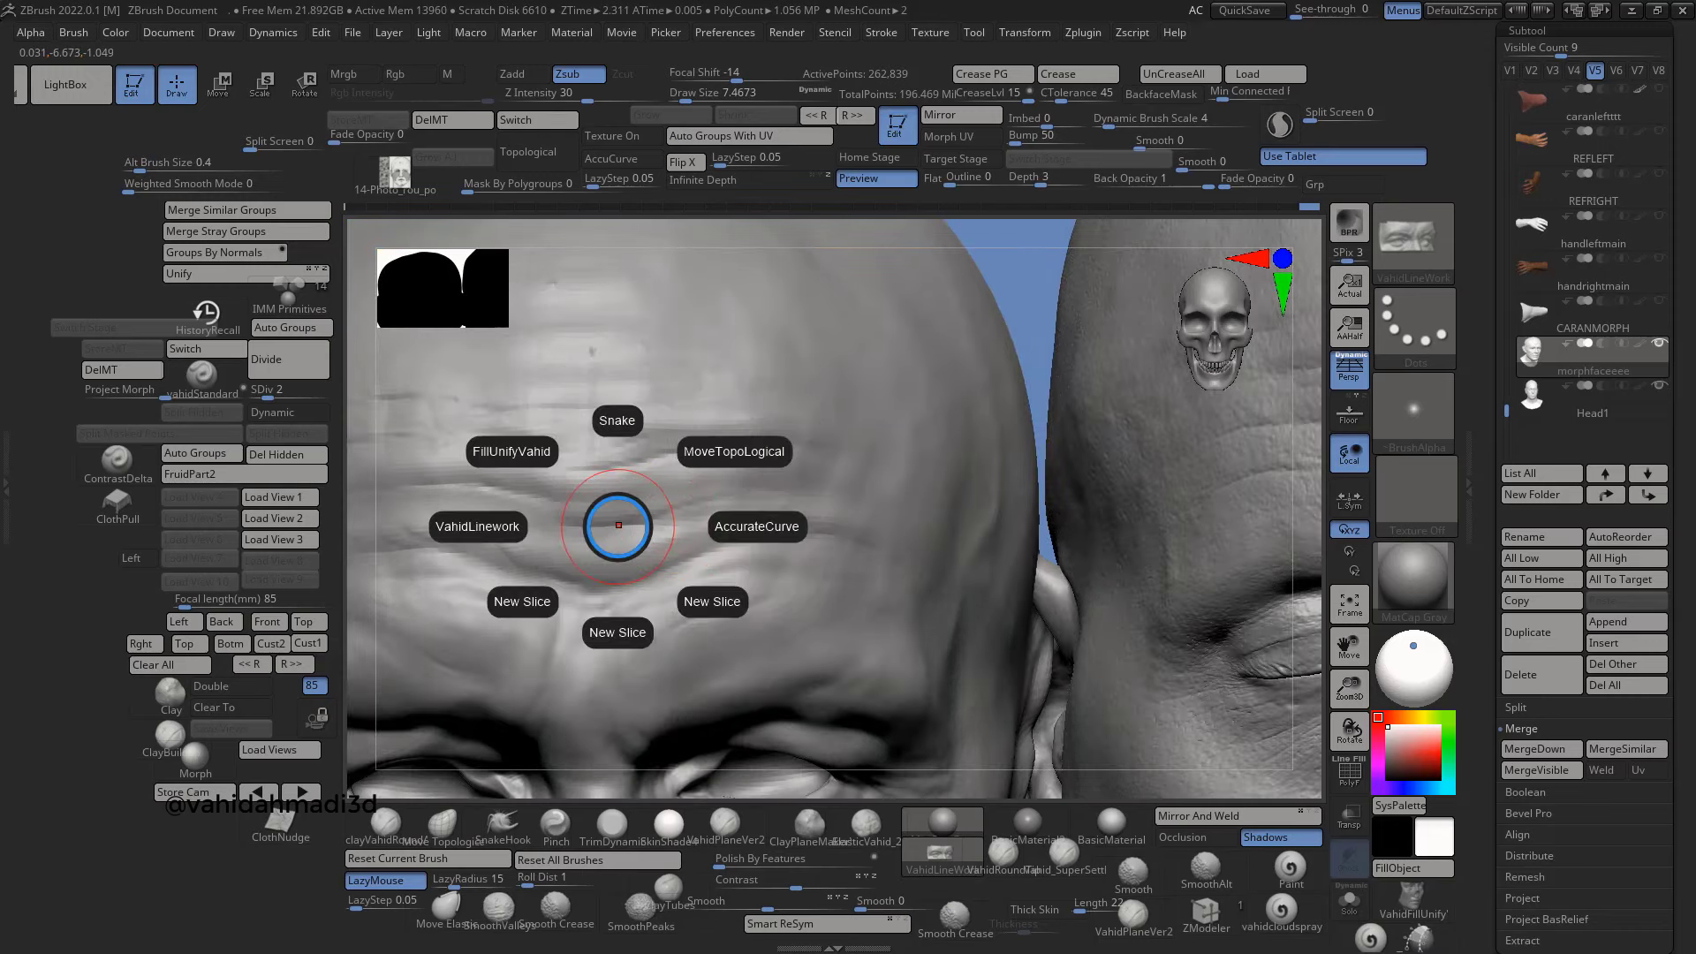
pyautogui.click(474, 529)
# - Zoom and rotate around both heads to study the forehead wrinkles
pyautogui.moveTo(729, 525)
pyautogui.keyDown('ctrl'); pyautogui.mouseDown(button='right')
pyautogui.moveTo(638, 520)
pyautogui.moveTo(755, 487)
pyautogui.mouseUp(button='right'); pyautogui.keyUp('ctrl')
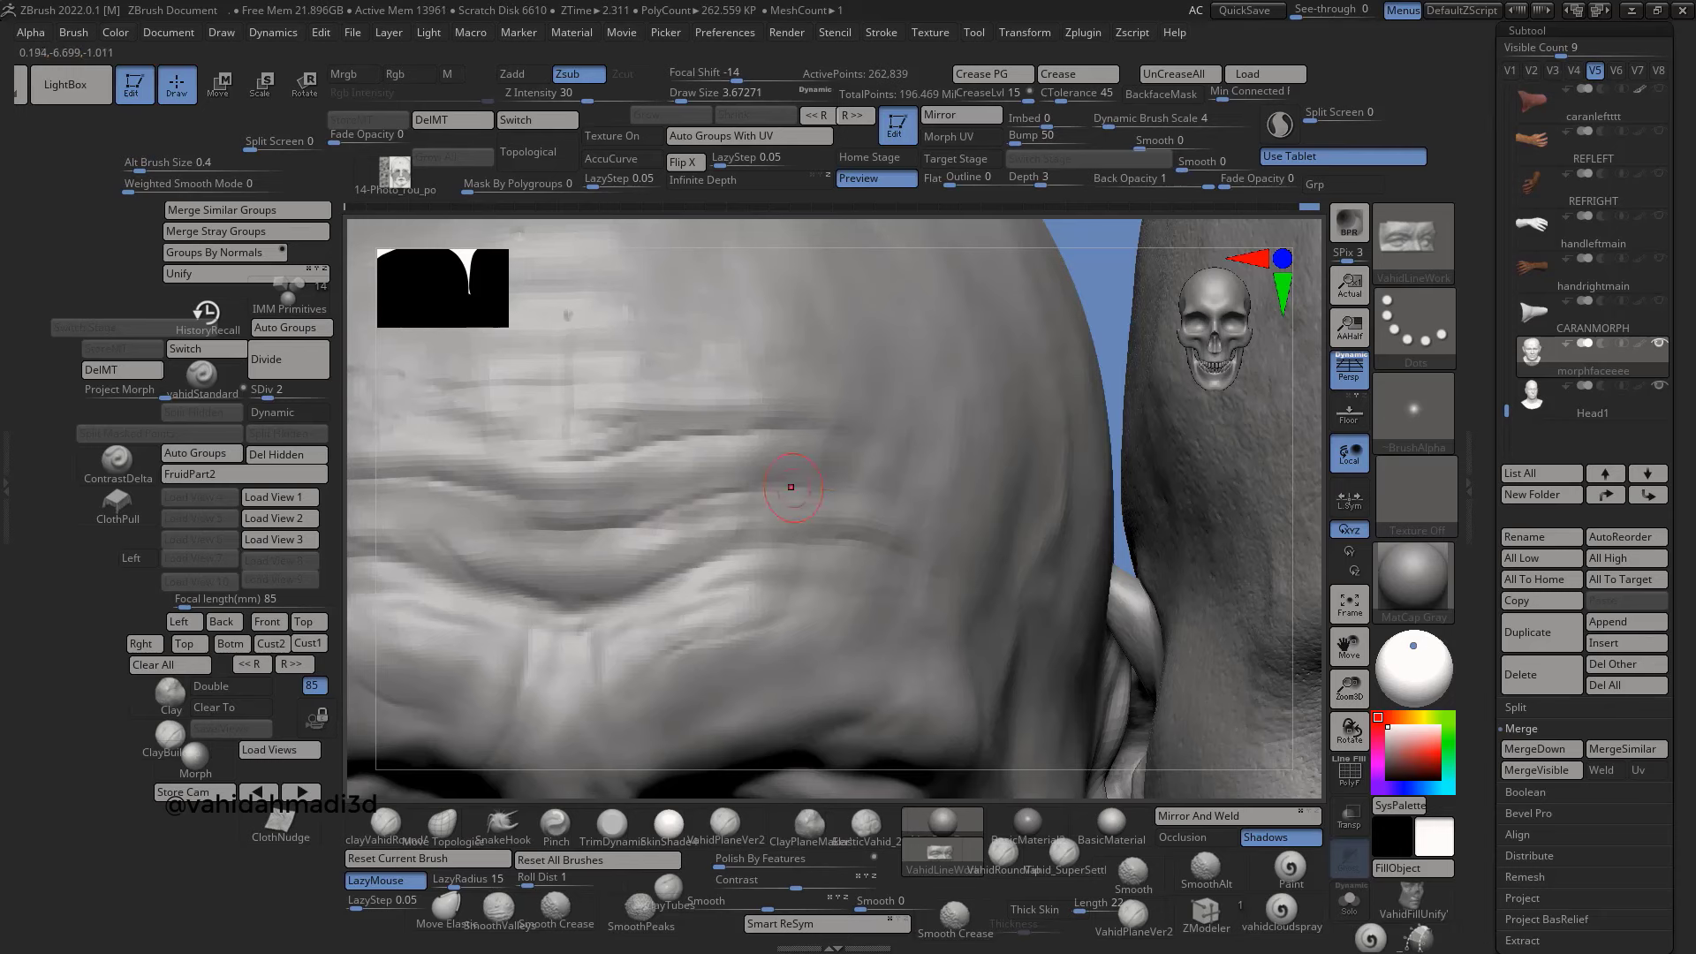
pyautogui.moveTo(643, 492)
pyautogui.keyDown('ctrl'); pyautogui.mouseDown(button='right')
pyautogui.moveTo(850, 536)
pyautogui.moveTo(783, 561)
pyautogui.moveTo(545, 540)
pyautogui.mouseUp(button='right'); pyautogui.keyUp('ctrl')
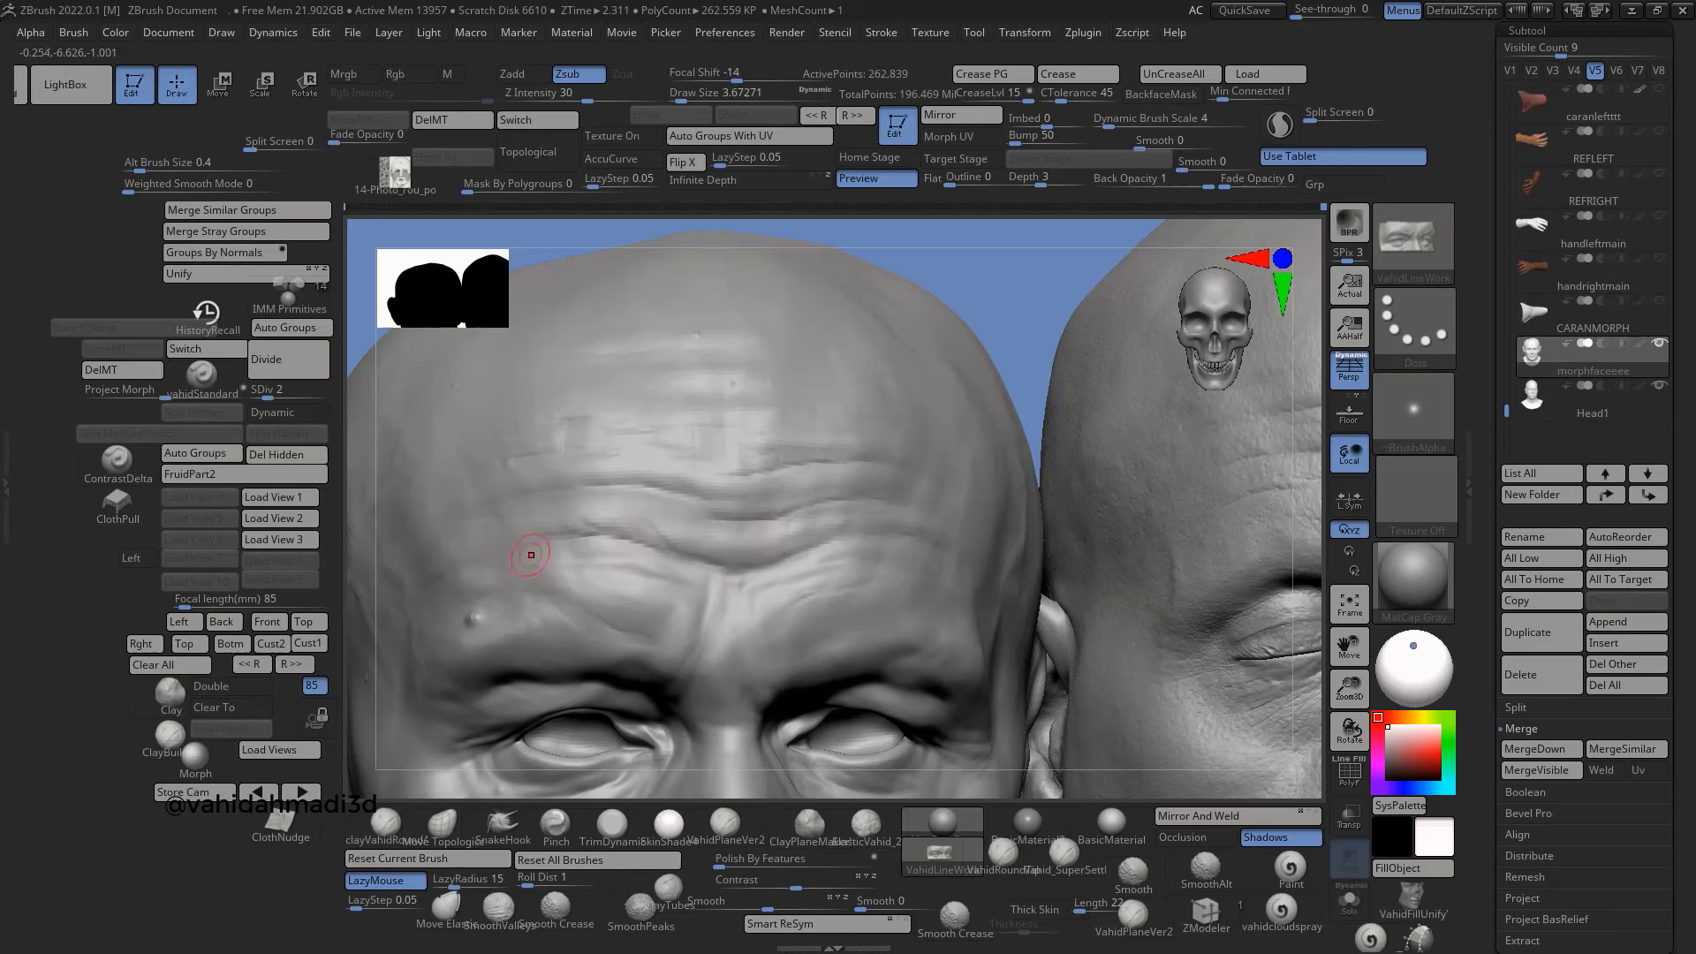
pyautogui.moveTo(531, 554)
pyautogui.mouseDown(button='right')
pyautogui.moveTo(794, 587)
pyautogui.moveTo(775, 511)
pyautogui.moveTo(777, 530)
pyautogui.mouseUp(button='right')
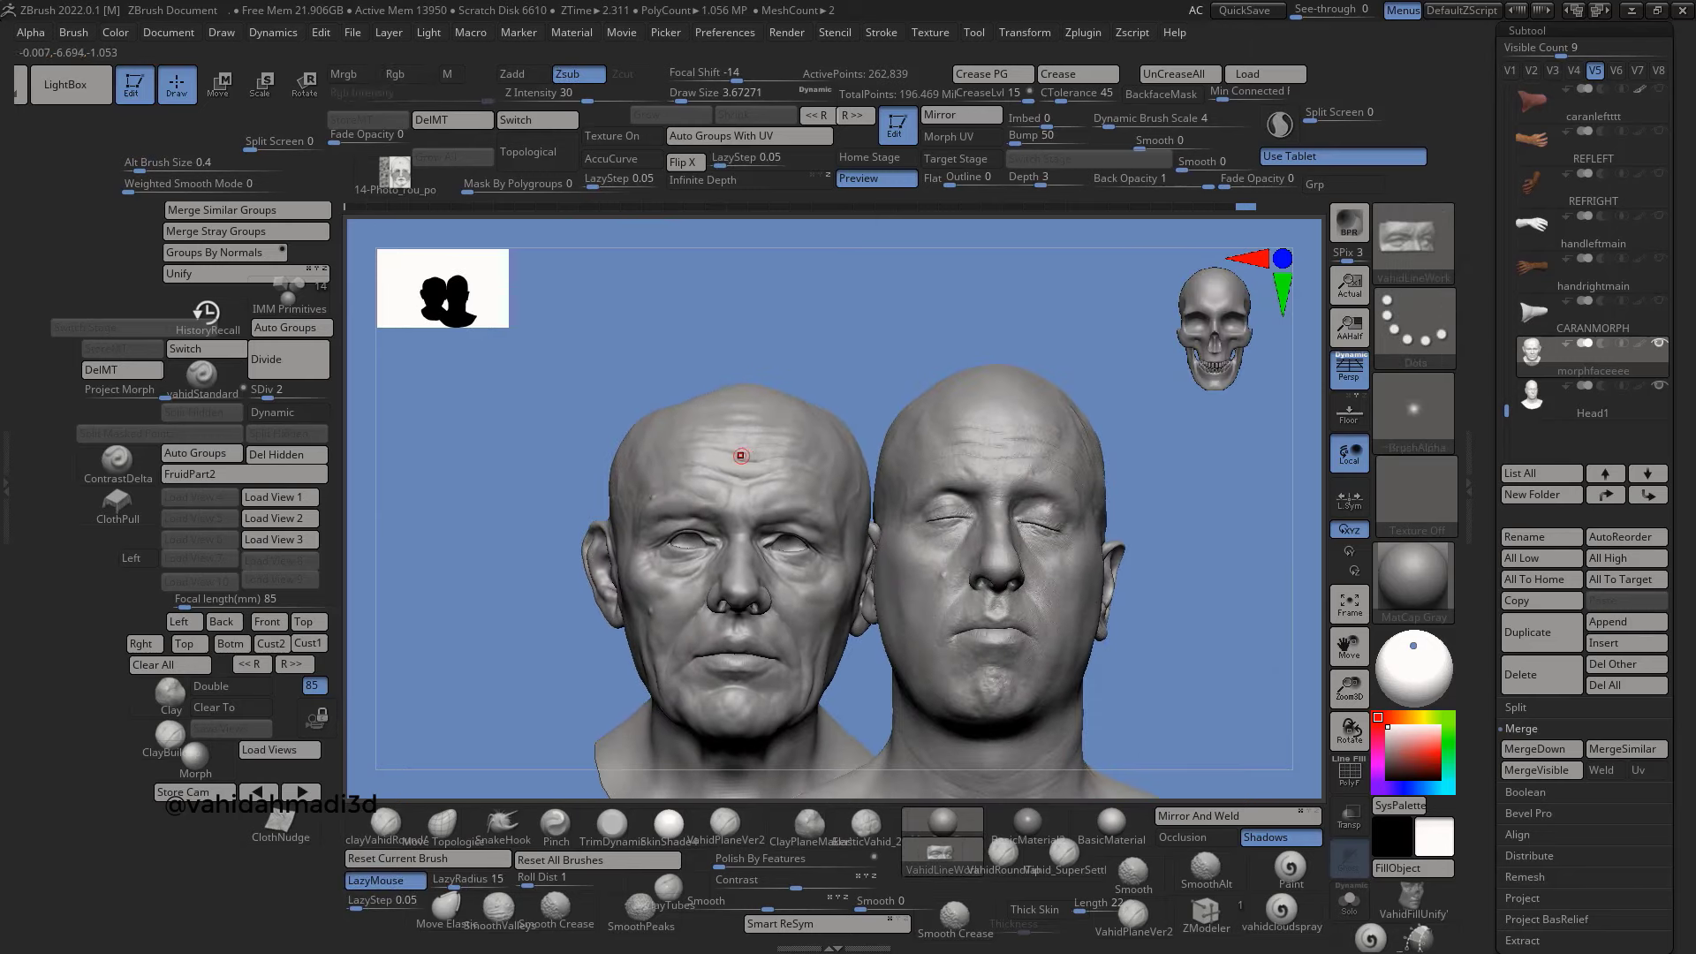
pyautogui.moveTo(711, 367)
pyautogui.mouseDown(button='right')
pyautogui.moveTo(712, 460)
pyautogui.moveTo(795, 508)
pyautogui.mouseUp(button='right')
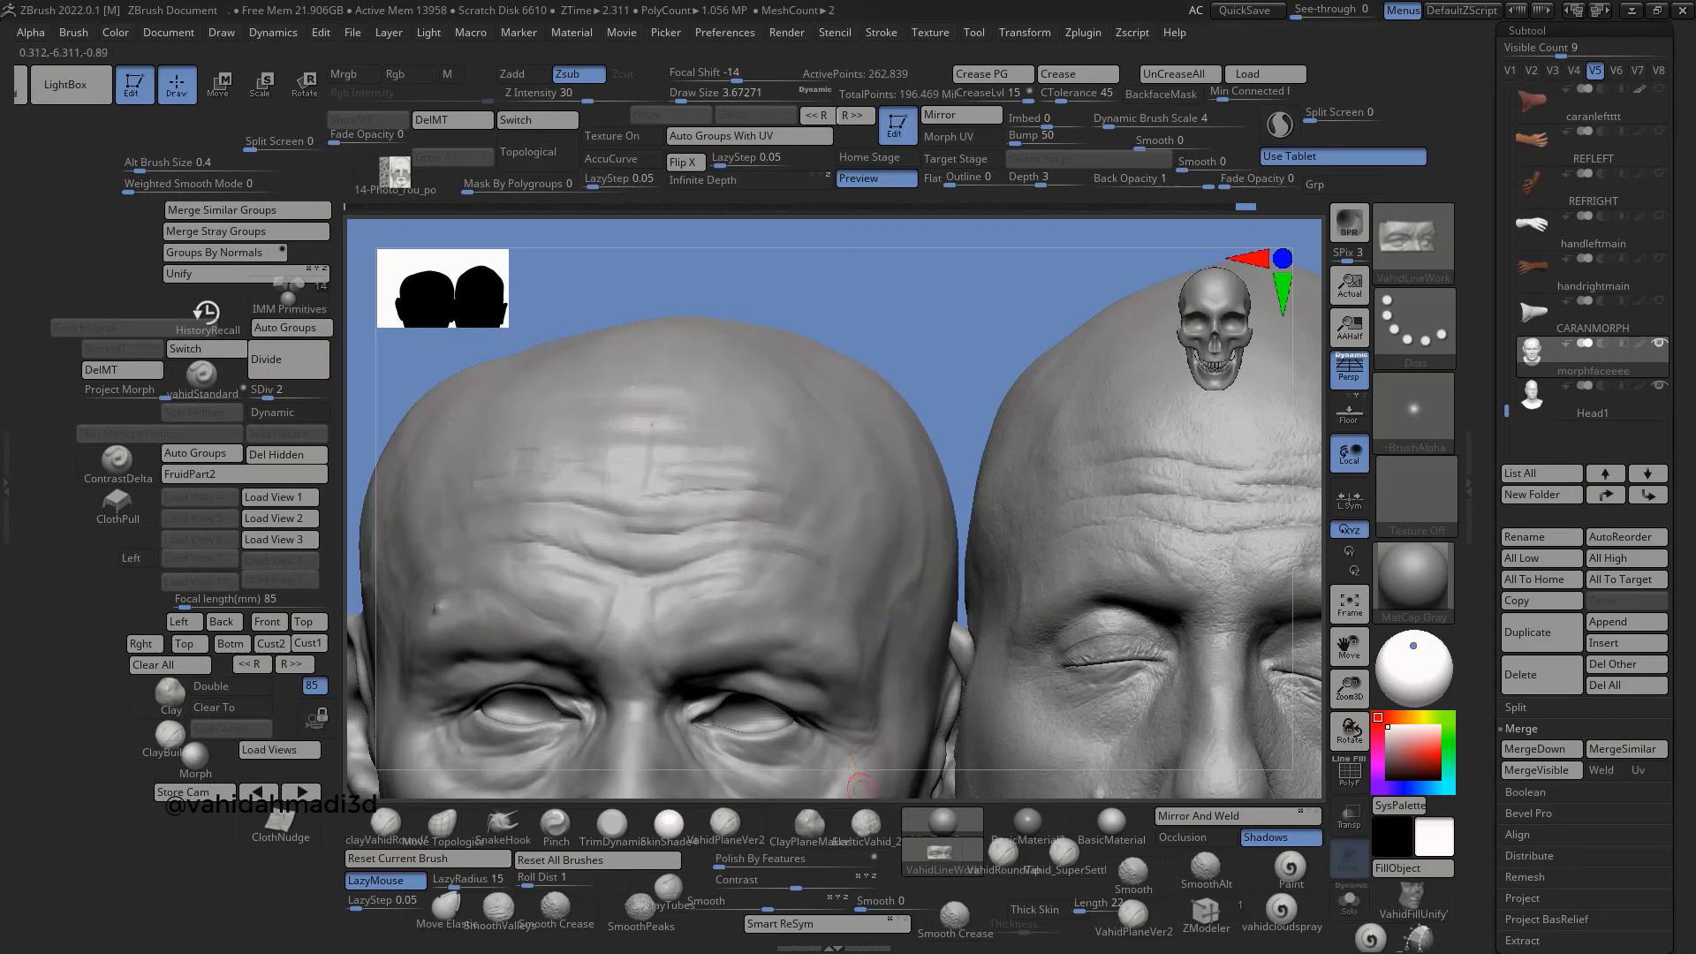
# - Switch to the ElasticVahid_2 brush and zoom in and out on both foreheads
pyautogui.click(866, 823)
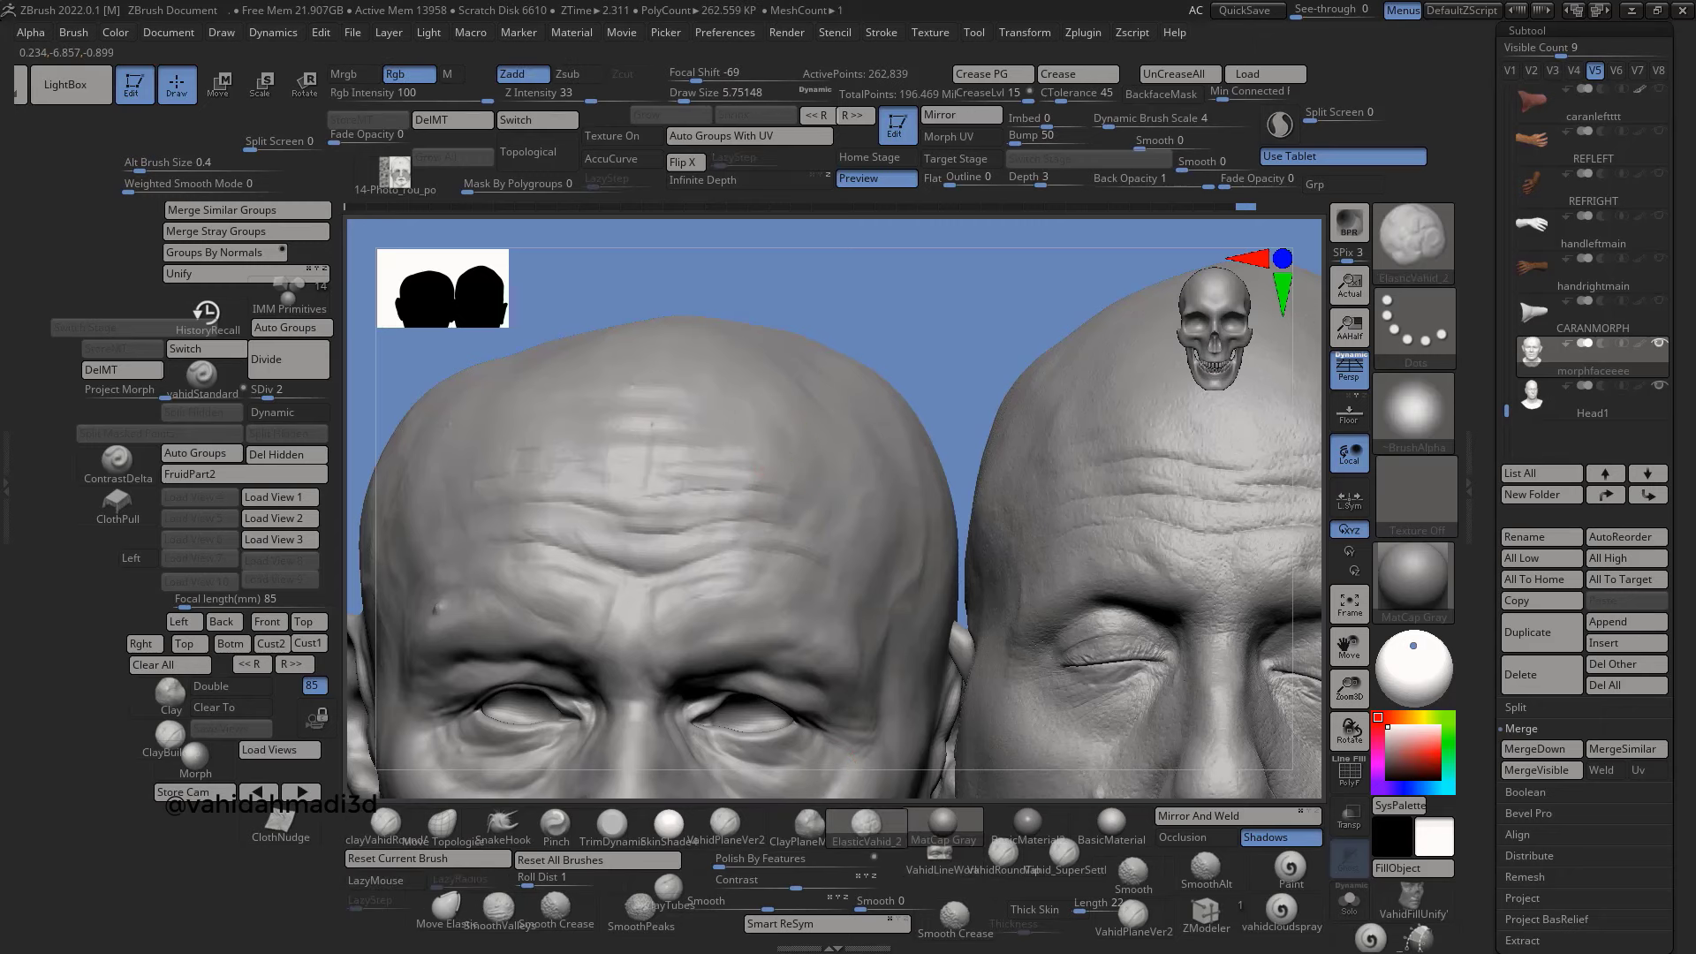
pyautogui.keyDown('alt'); pyautogui.moveTo(782, 453); pyautogui.dragTo(731, 468, button='right'); pyautogui.keyUp('alt')
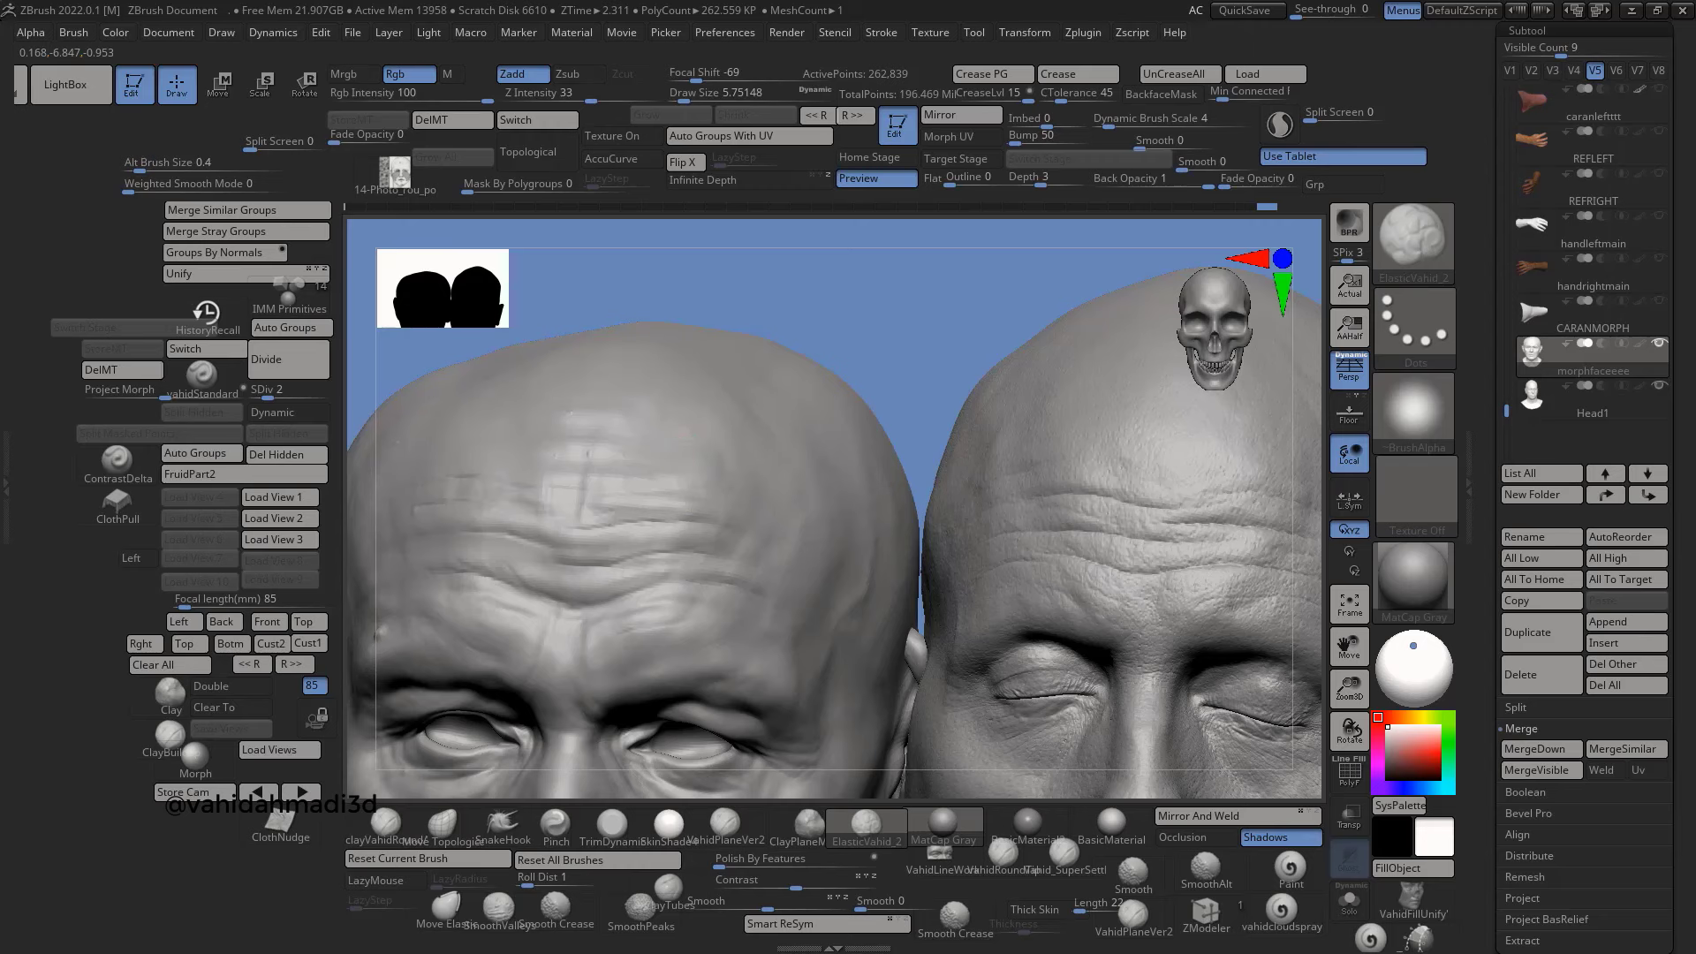
pyautogui.keyDown('ctrl'); pyautogui.moveTo(605, 609); pyautogui.dragTo(618, 547, button='right'); pyautogui.keyUp('ctrl')
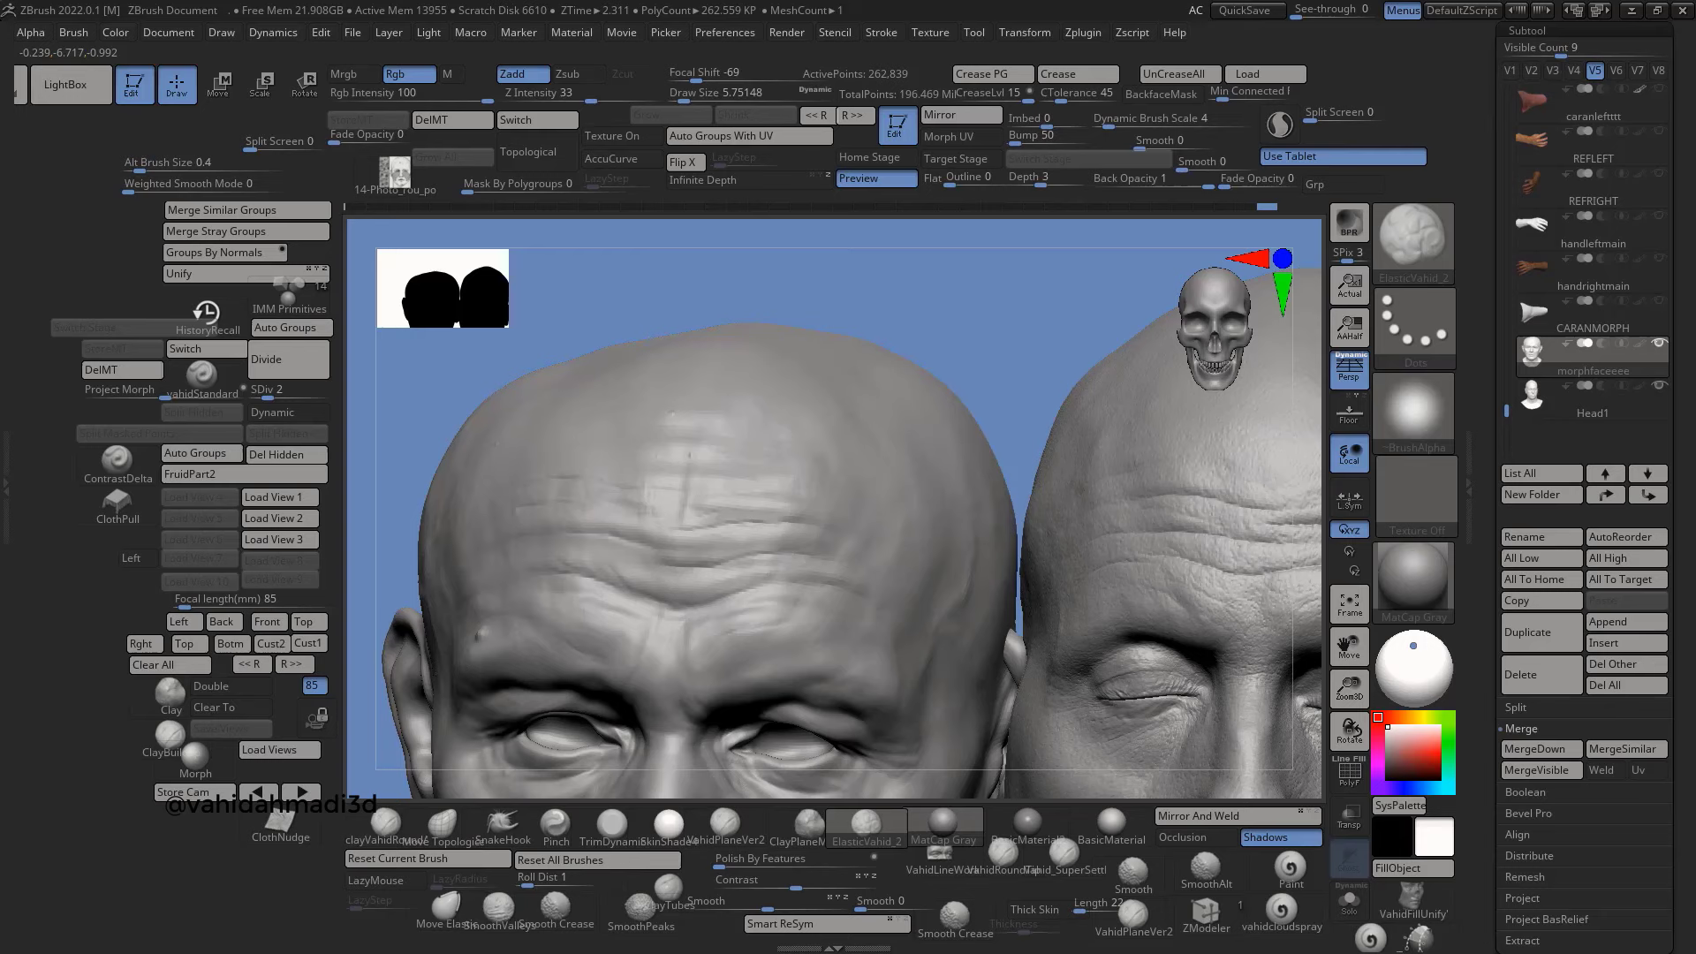
pyautogui.keyDown('ctrl'); pyautogui.moveTo(616, 602); pyautogui.dragTo(633, 597, button='right'); pyautogui.keyUp('ctrl')
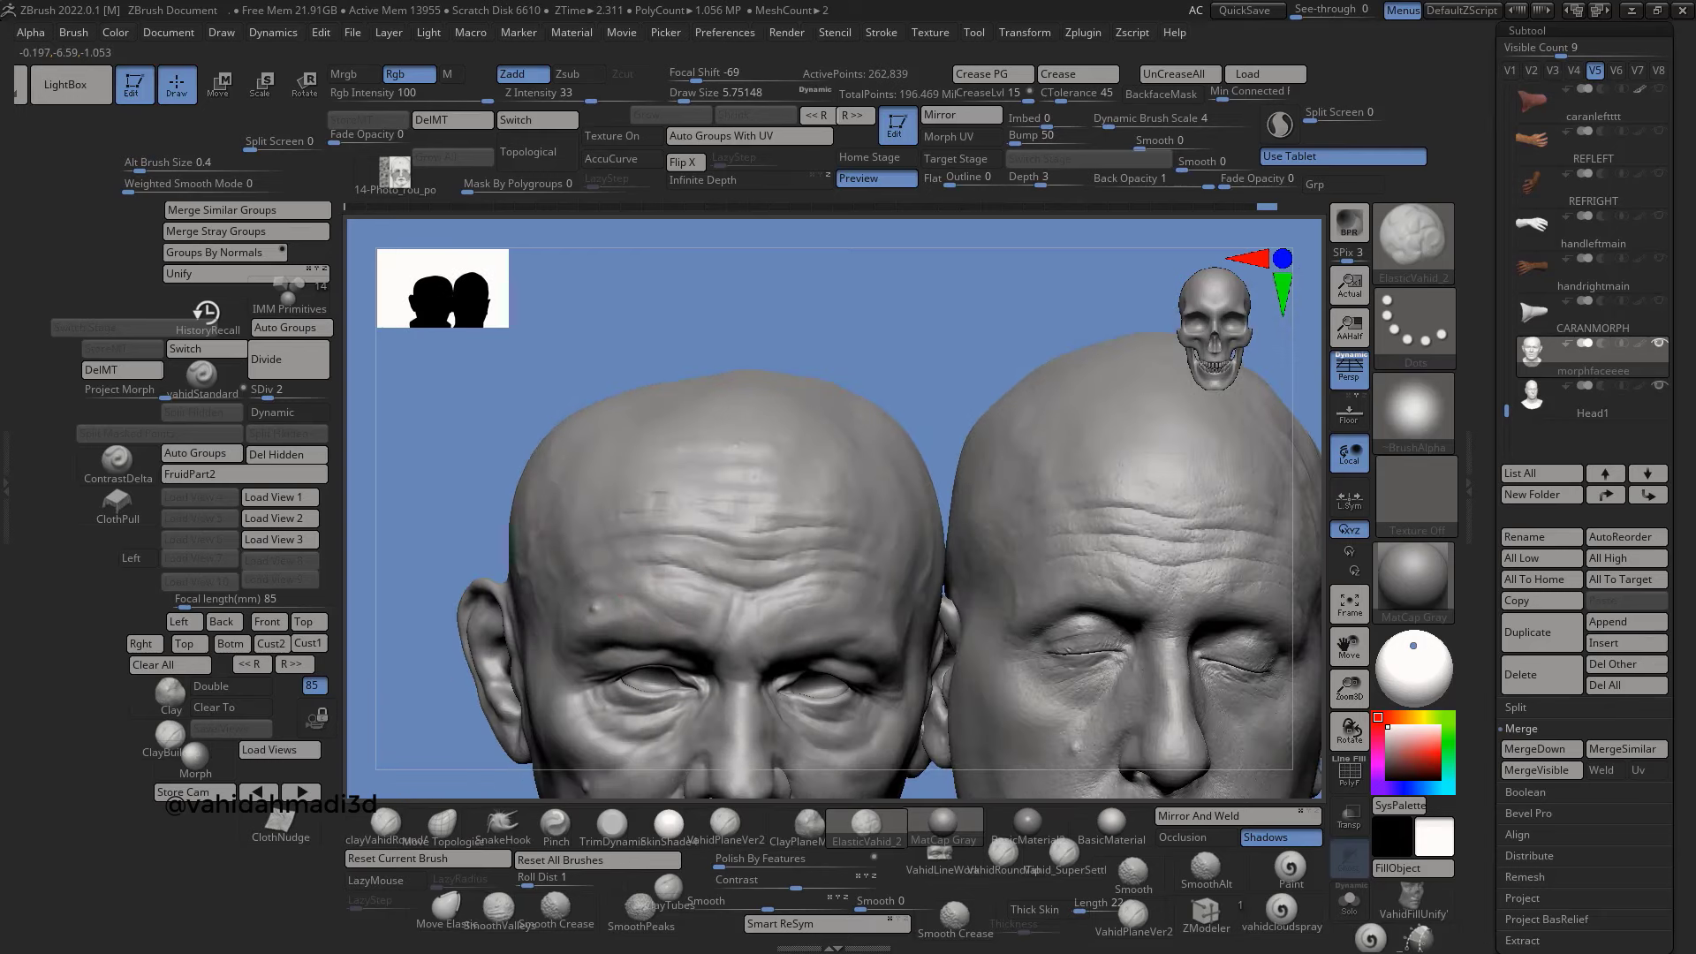
pyautogui.keyDown('ctrl'); pyautogui.moveTo(606, 570); pyautogui.dragTo(618, 539, button='right'); pyautogui.keyUp('ctrl')
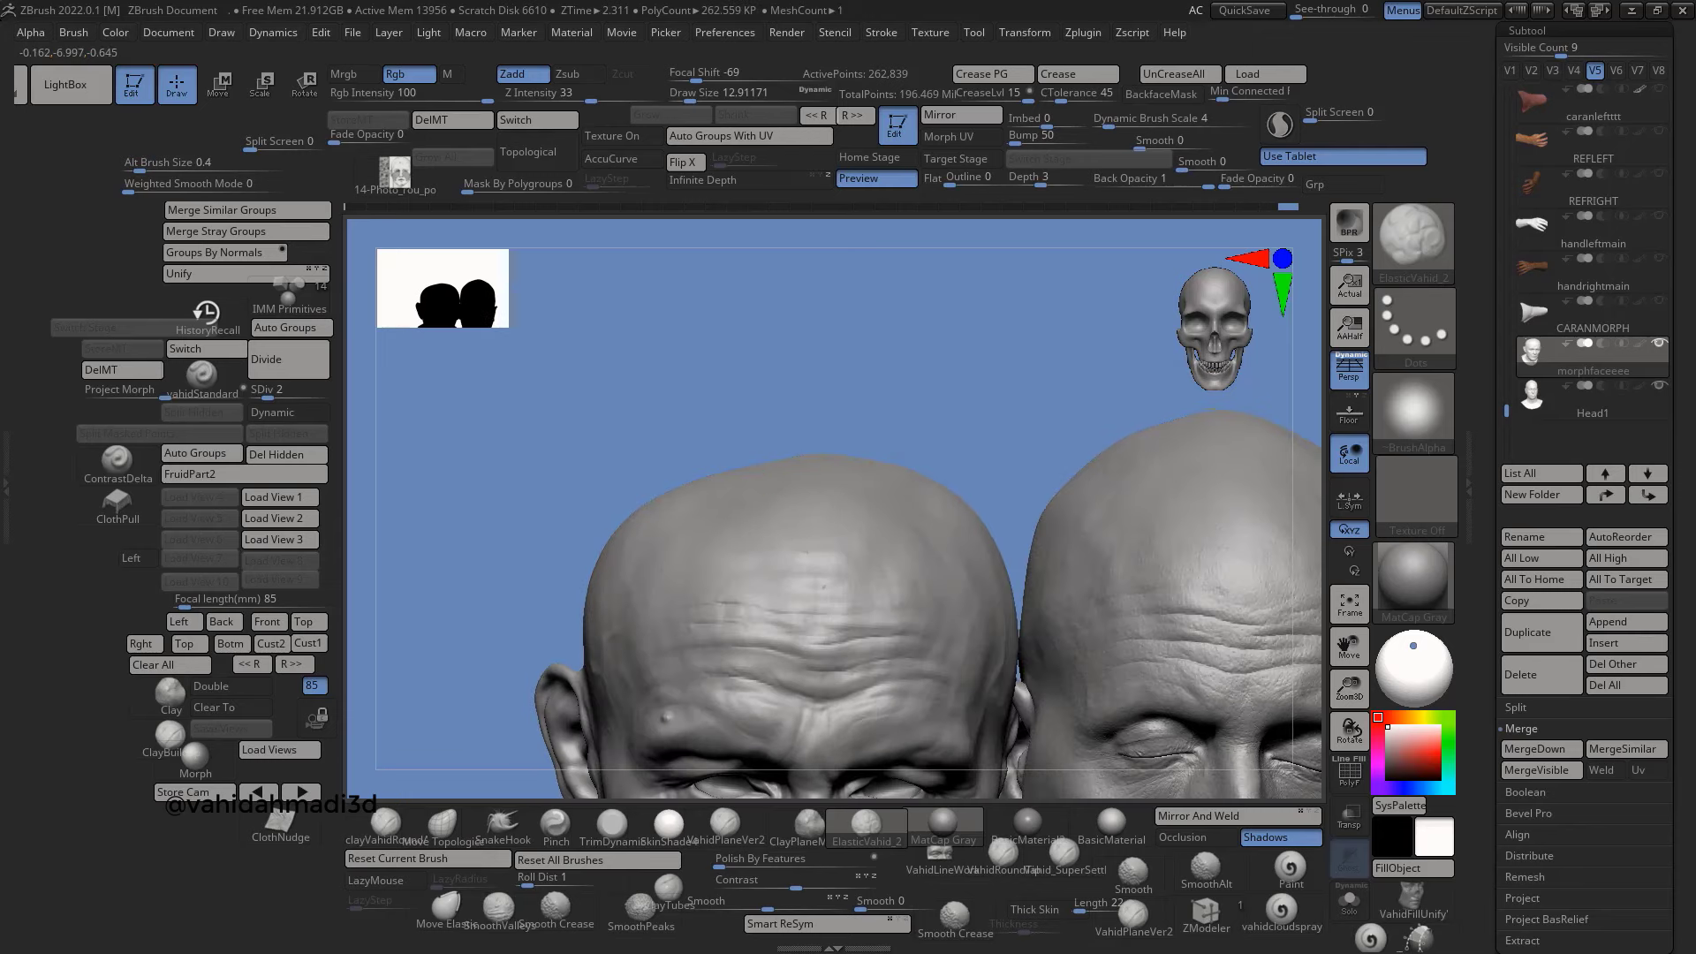
# - Orbit both heads to face the camera, then close in on the older head's nose, mouth and chin
pyautogui.moveTo(734, 578); pyautogui.dragTo(848, 446, button='right')
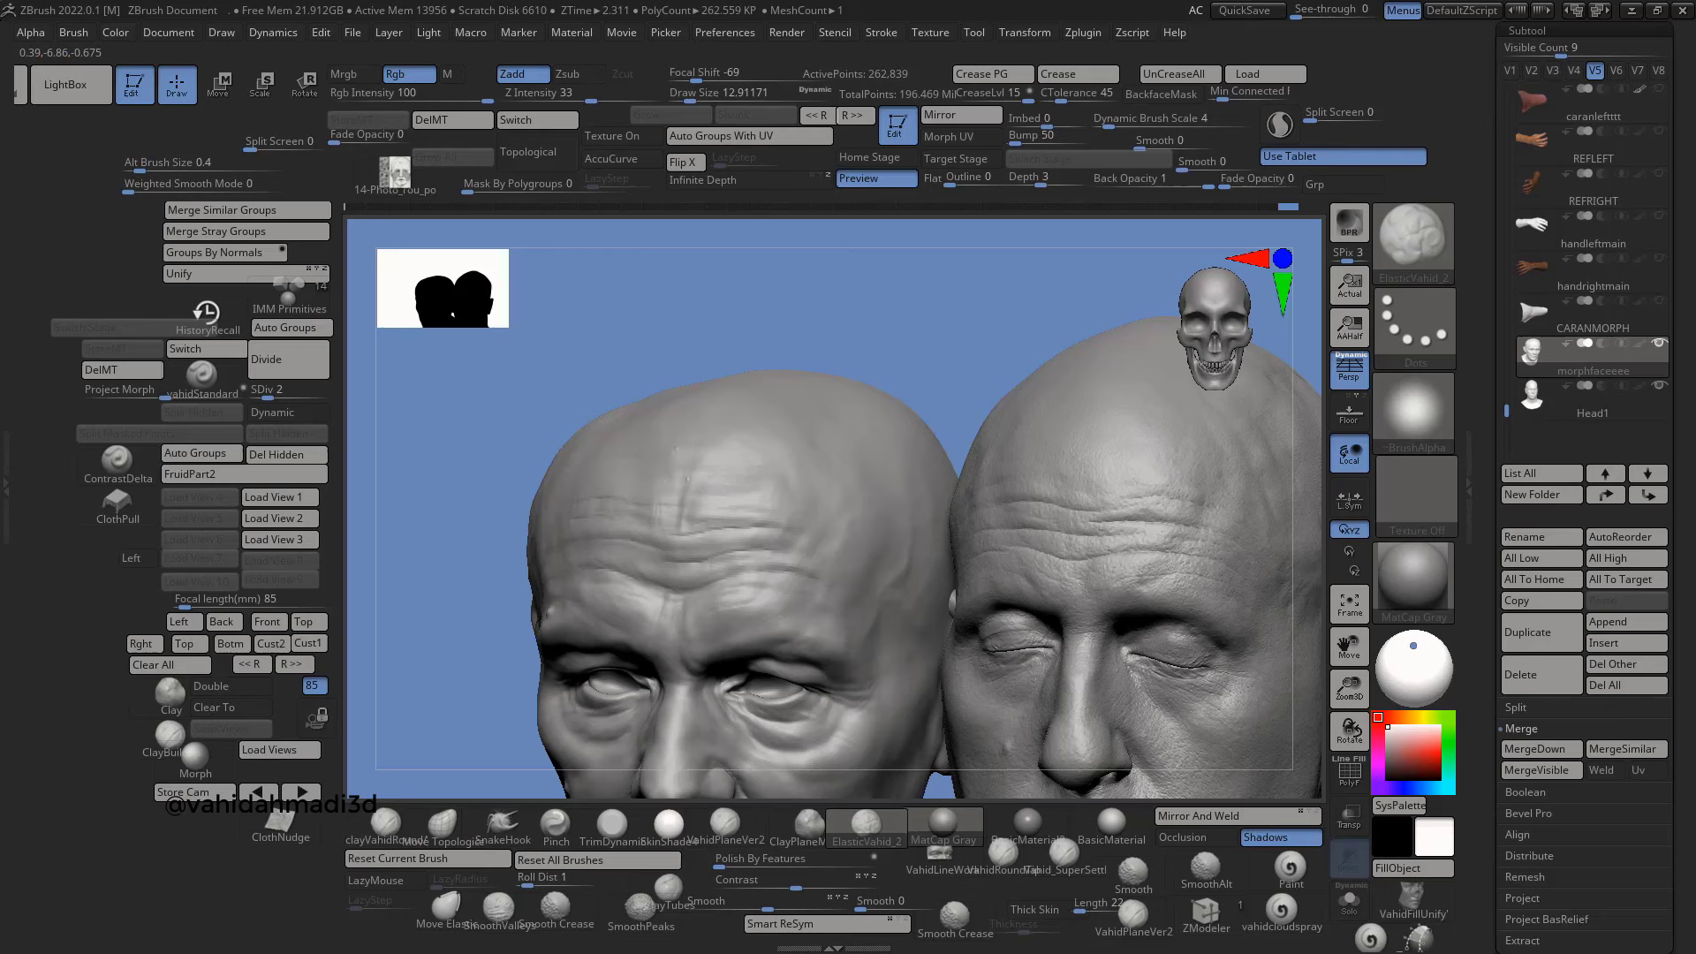
pyautogui.moveTo(834, 540); pyautogui.dragTo(903, 548, button='right')
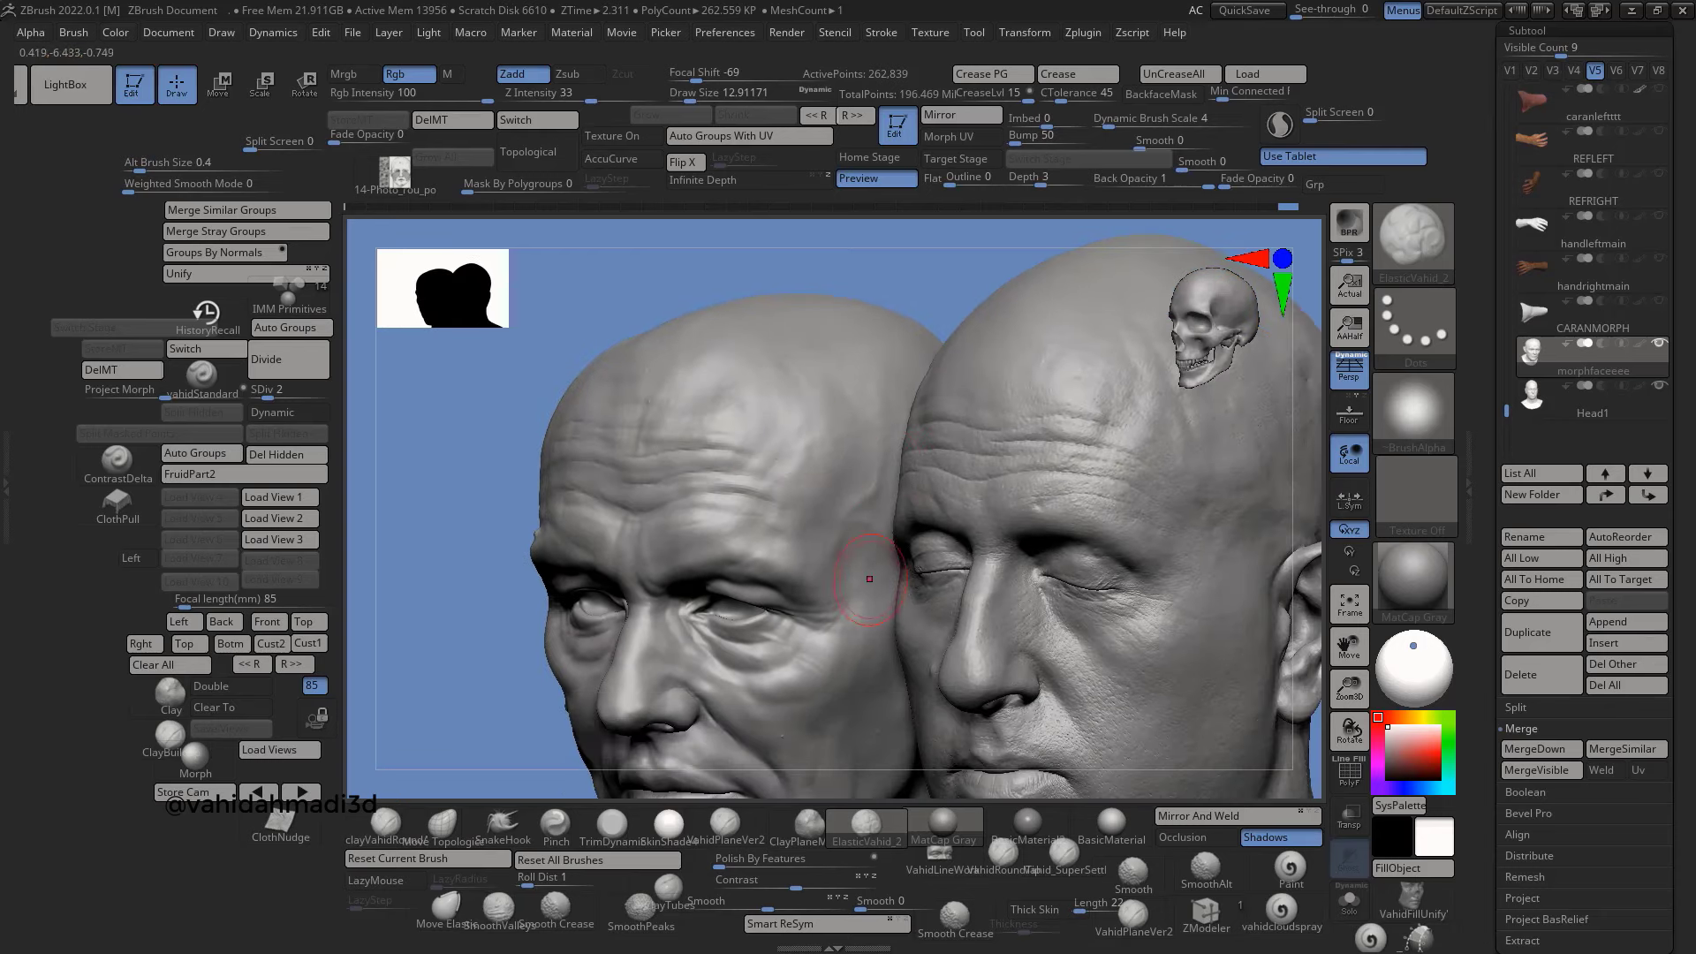
pyautogui.moveTo(888, 548)
pyautogui.mouseDown(button='right')
pyautogui.moveTo(848, 547)
pyautogui.moveTo(936, 494)
pyautogui.moveTo(848, 565)
pyautogui.moveTo(918, 557)
pyautogui.moveTo(945, 548)
pyautogui.moveTo(839, 527)
pyautogui.mouseUp(button='right')
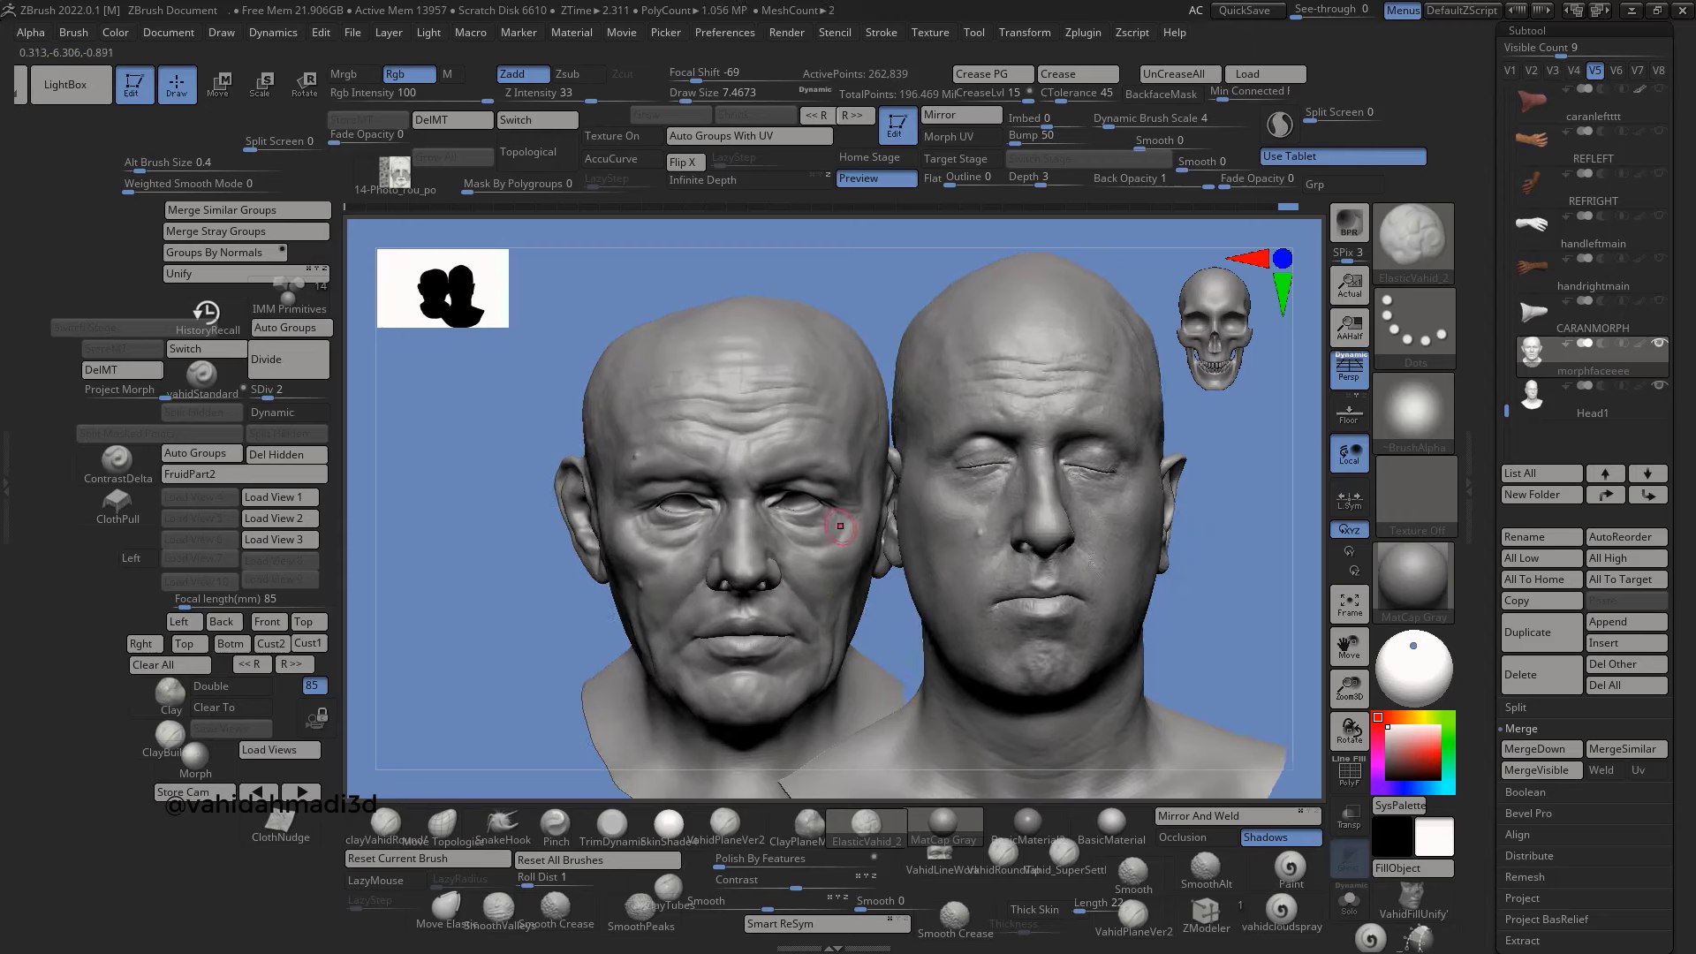
pyautogui.keyDown('ctrl'); pyautogui.moveTo(777, 636); pyautogui.dragTo(737, 636, button='right'); pyautogui.keyUp('ctrl')
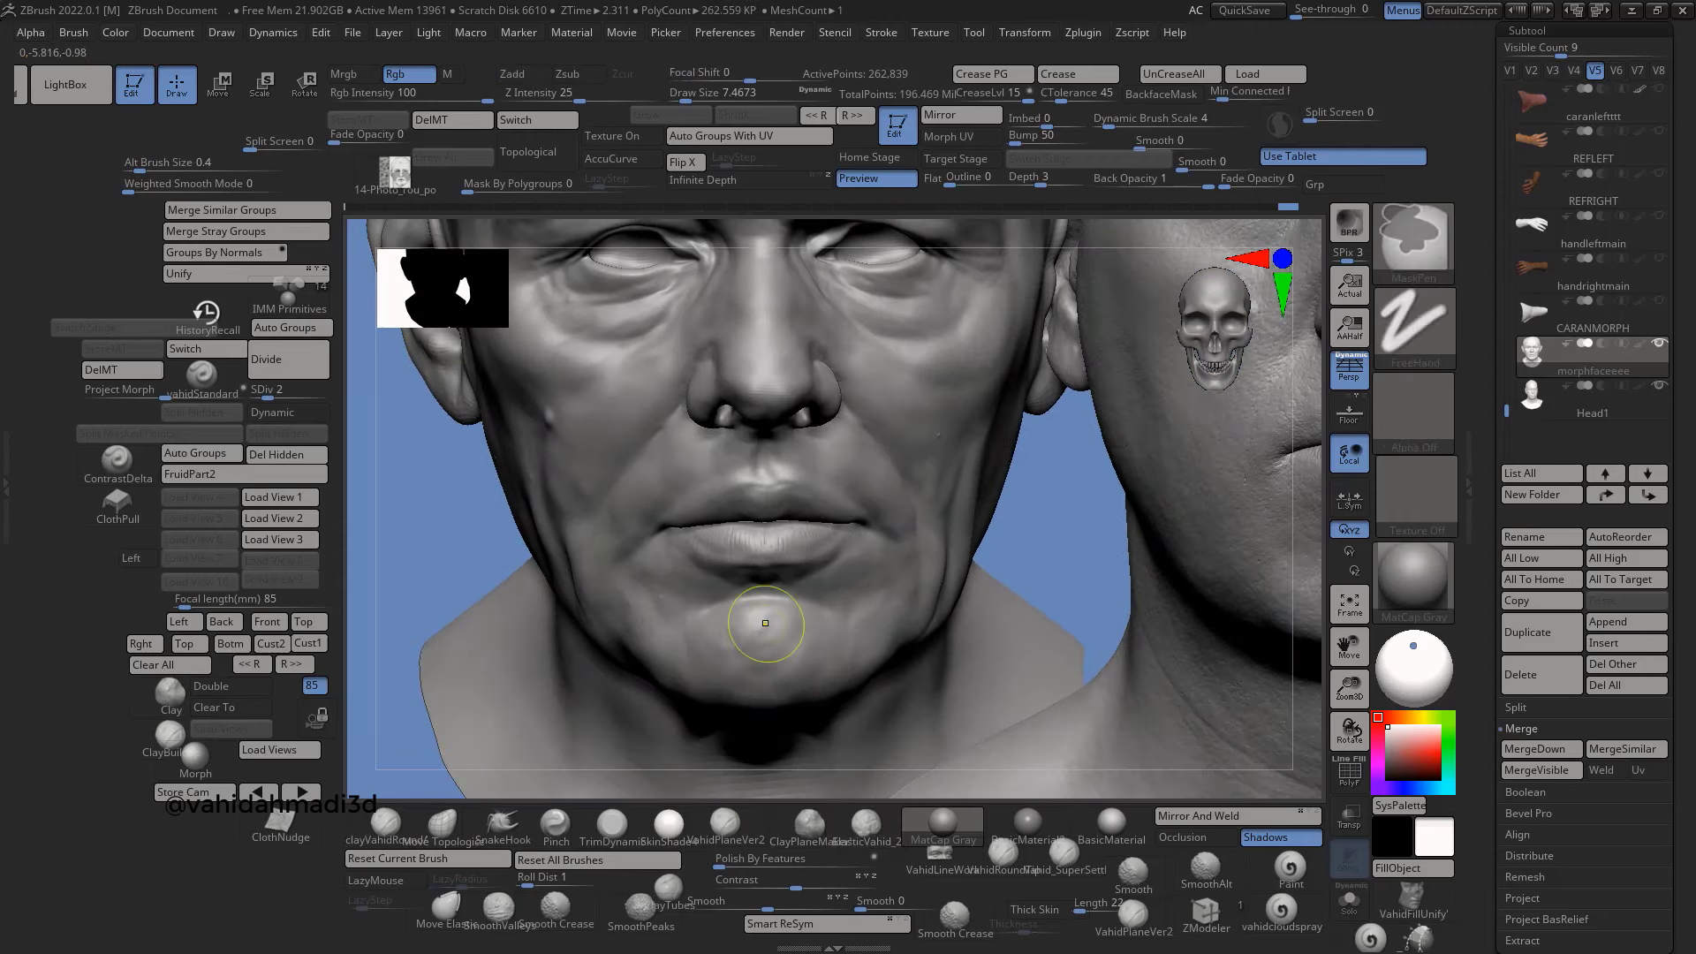
# - Zoom to the older head's lips and chin, Ctrl-mask, and resume ElasticVahid_2 at draw size 7.4673, focal shift -69
pyautogui.keyDown('ctrl'); pyautogui.moveTo(777, 632); pyautogui.dragTo(764, 614, button='right'); pyautogui.keyUp('ctrl')
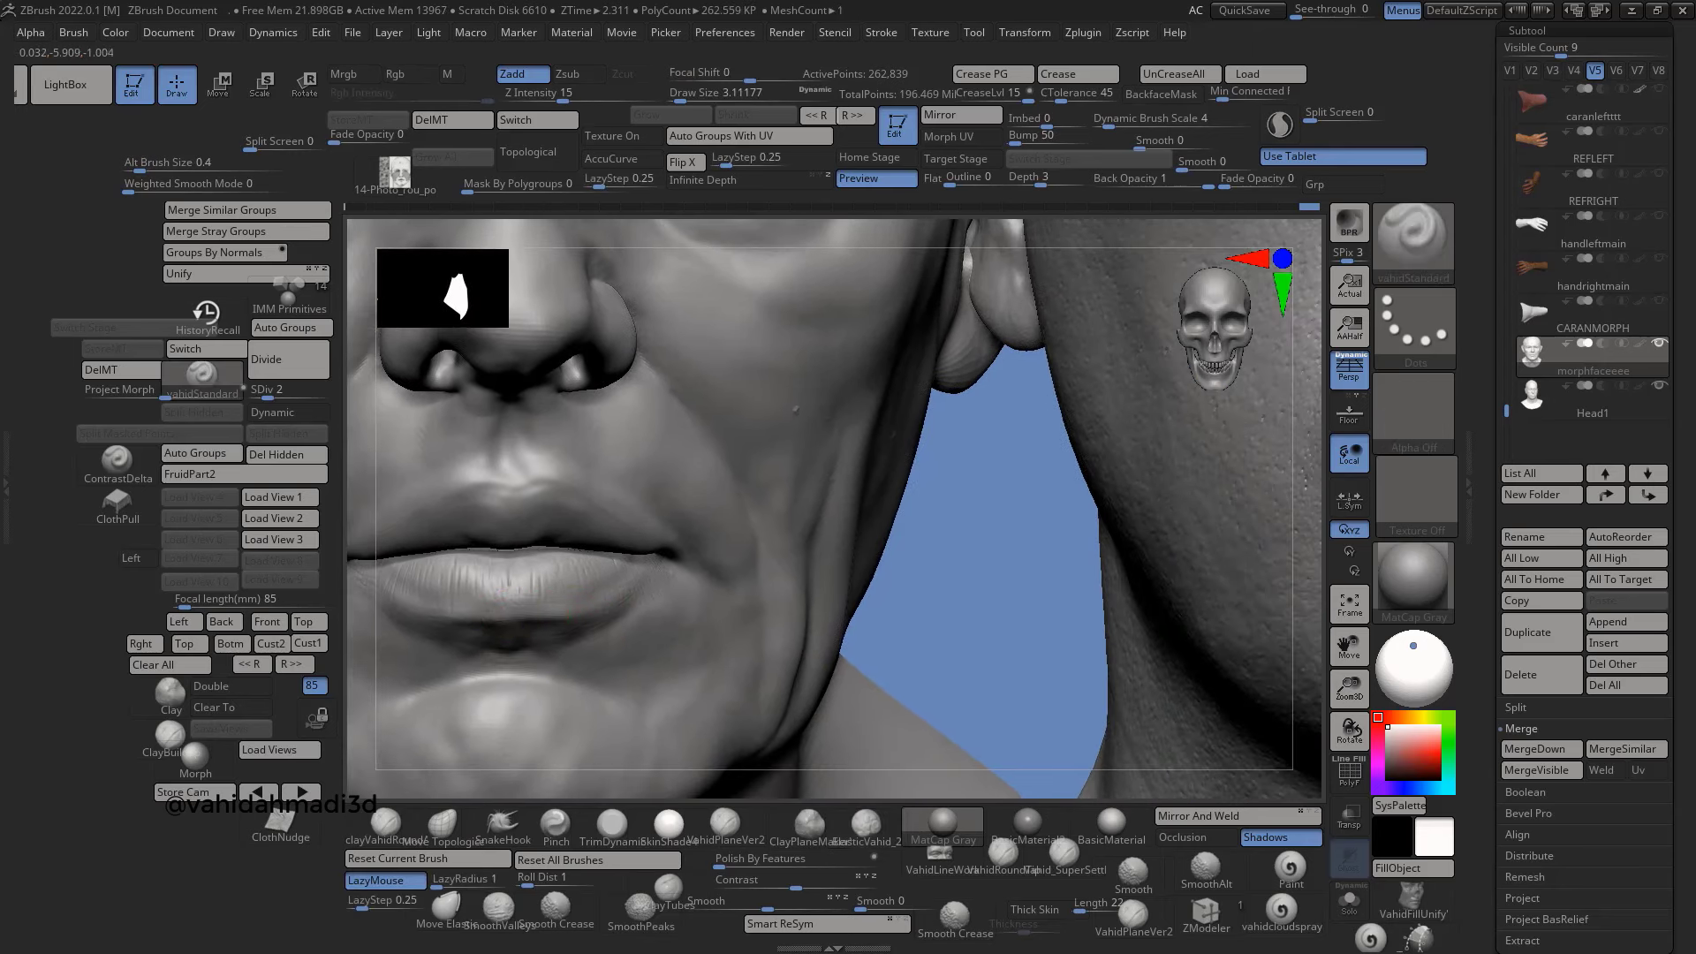
pyautogui.moveTo(572, 602); pyautogui.dragTo(599, 537, button='right')
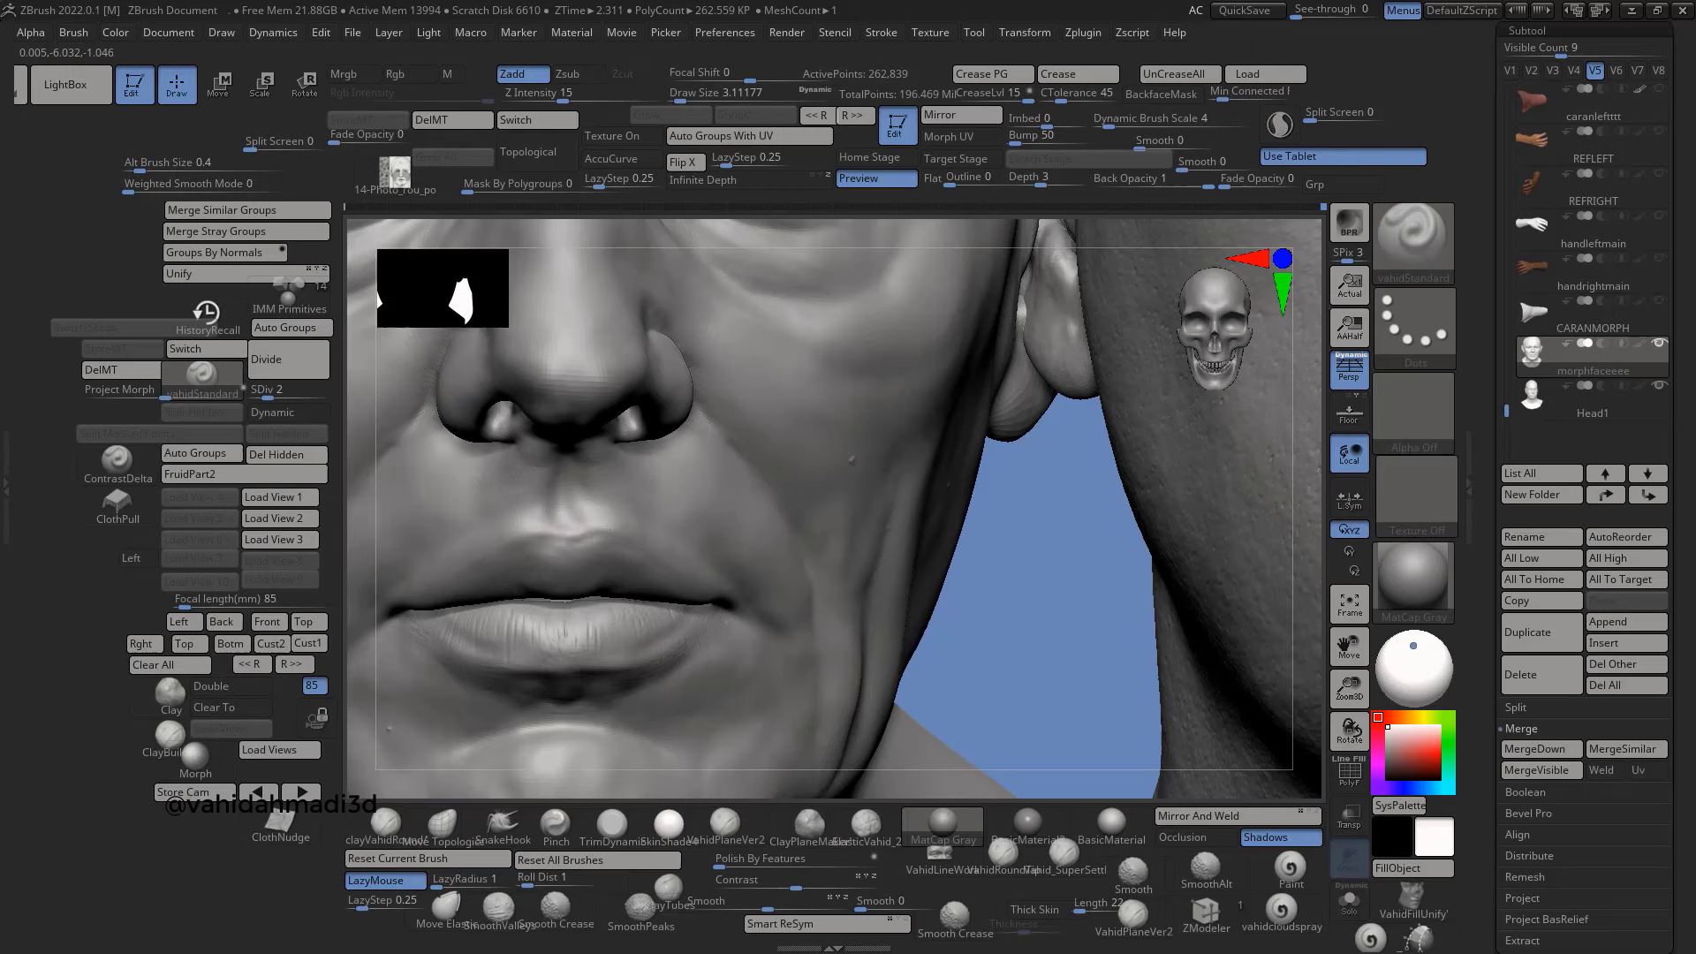
pyautogui.press('ctrl')
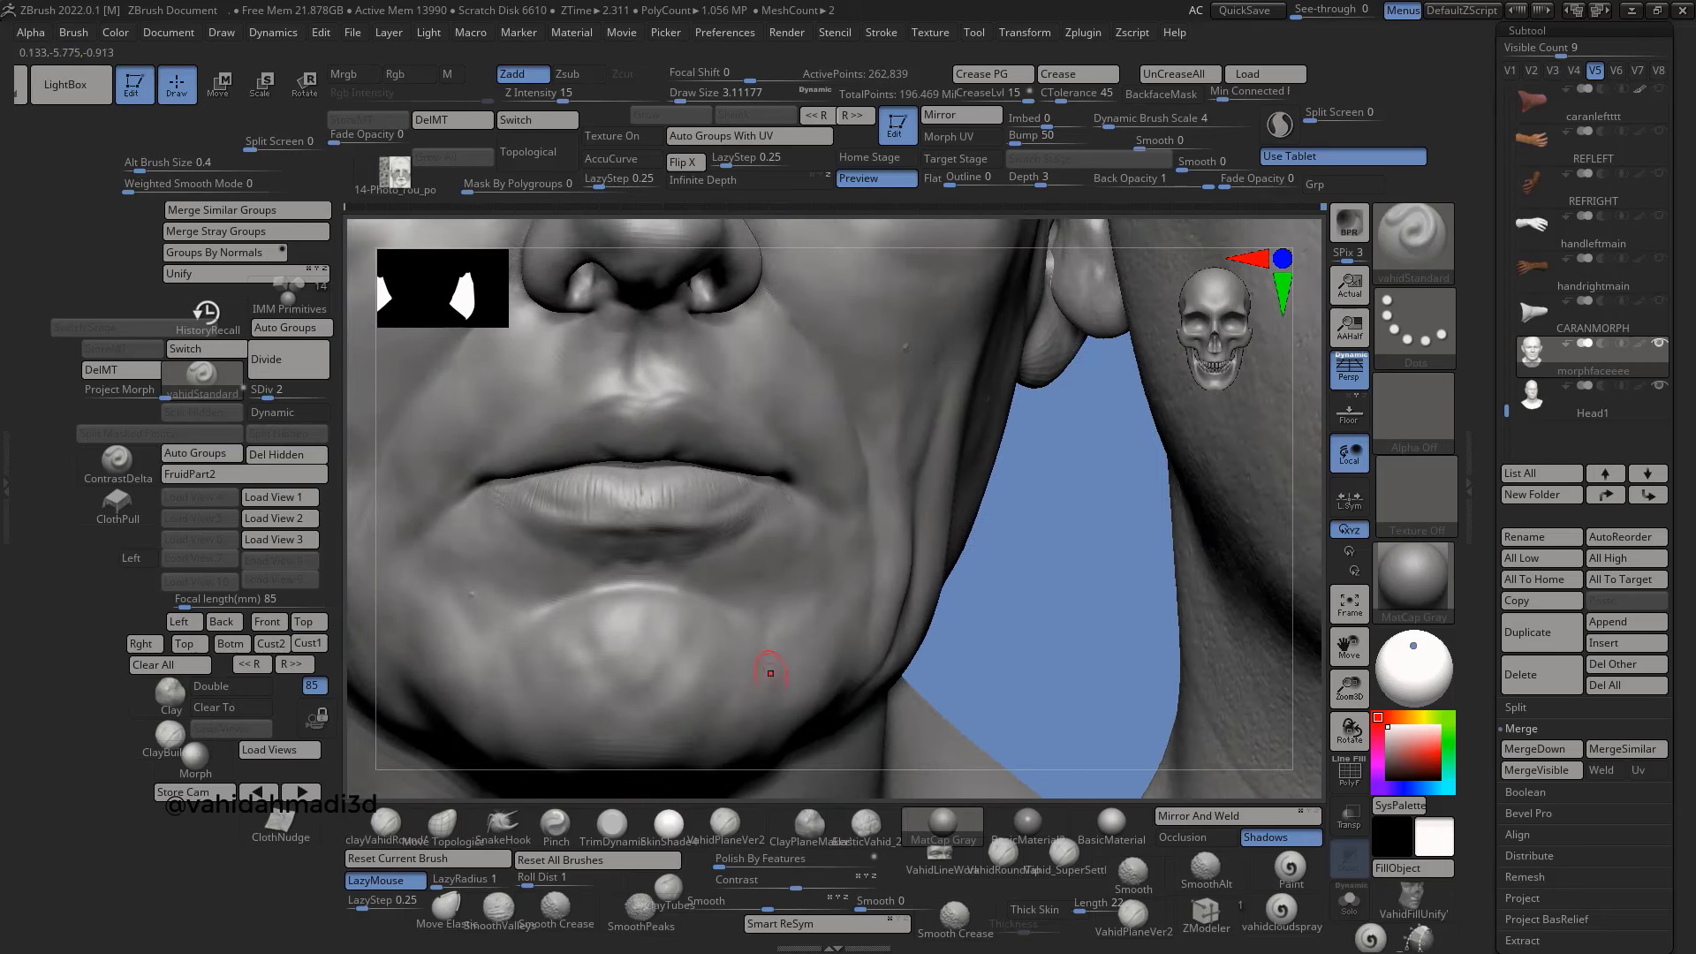
pyautogui.click(866, 823)
pyautogui.keyDown('ctrl'); pyautogui.moveTo(671, 636); pyautogui.dragTo(661, 536, button='right'); pyautogui.keyUp('ctrl')
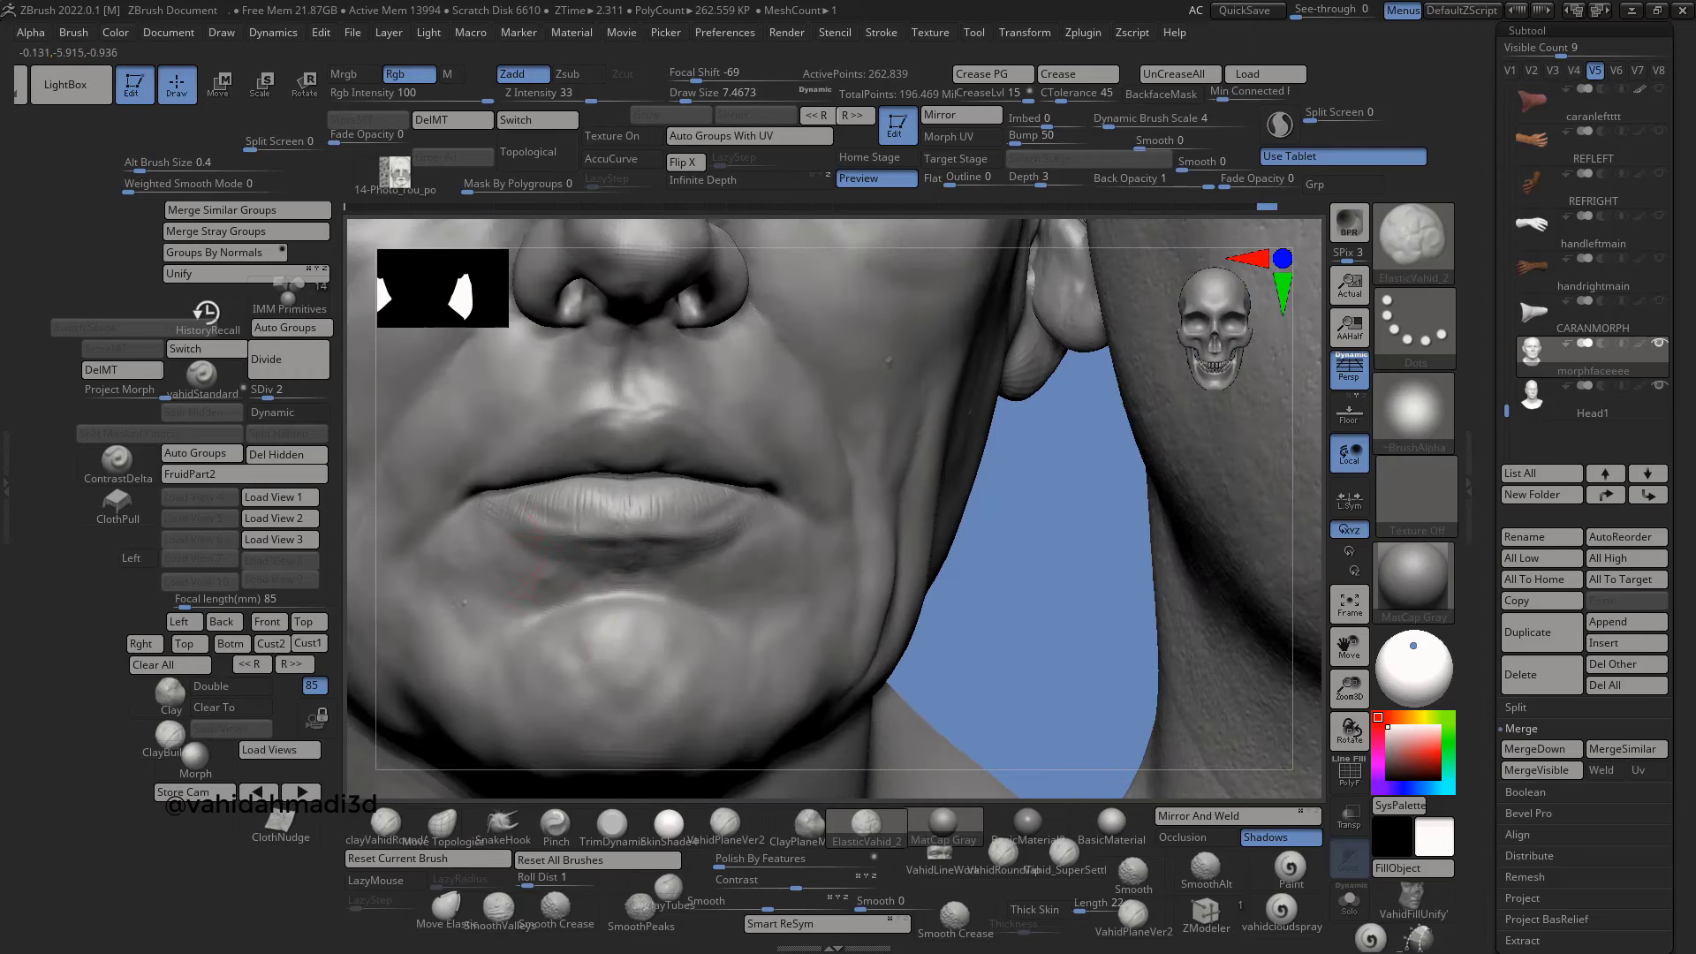
# - Frame both heads, zoom on the forehead, and switch to SmoothAlt with Z Intensity 44
pyautogui.press('f')
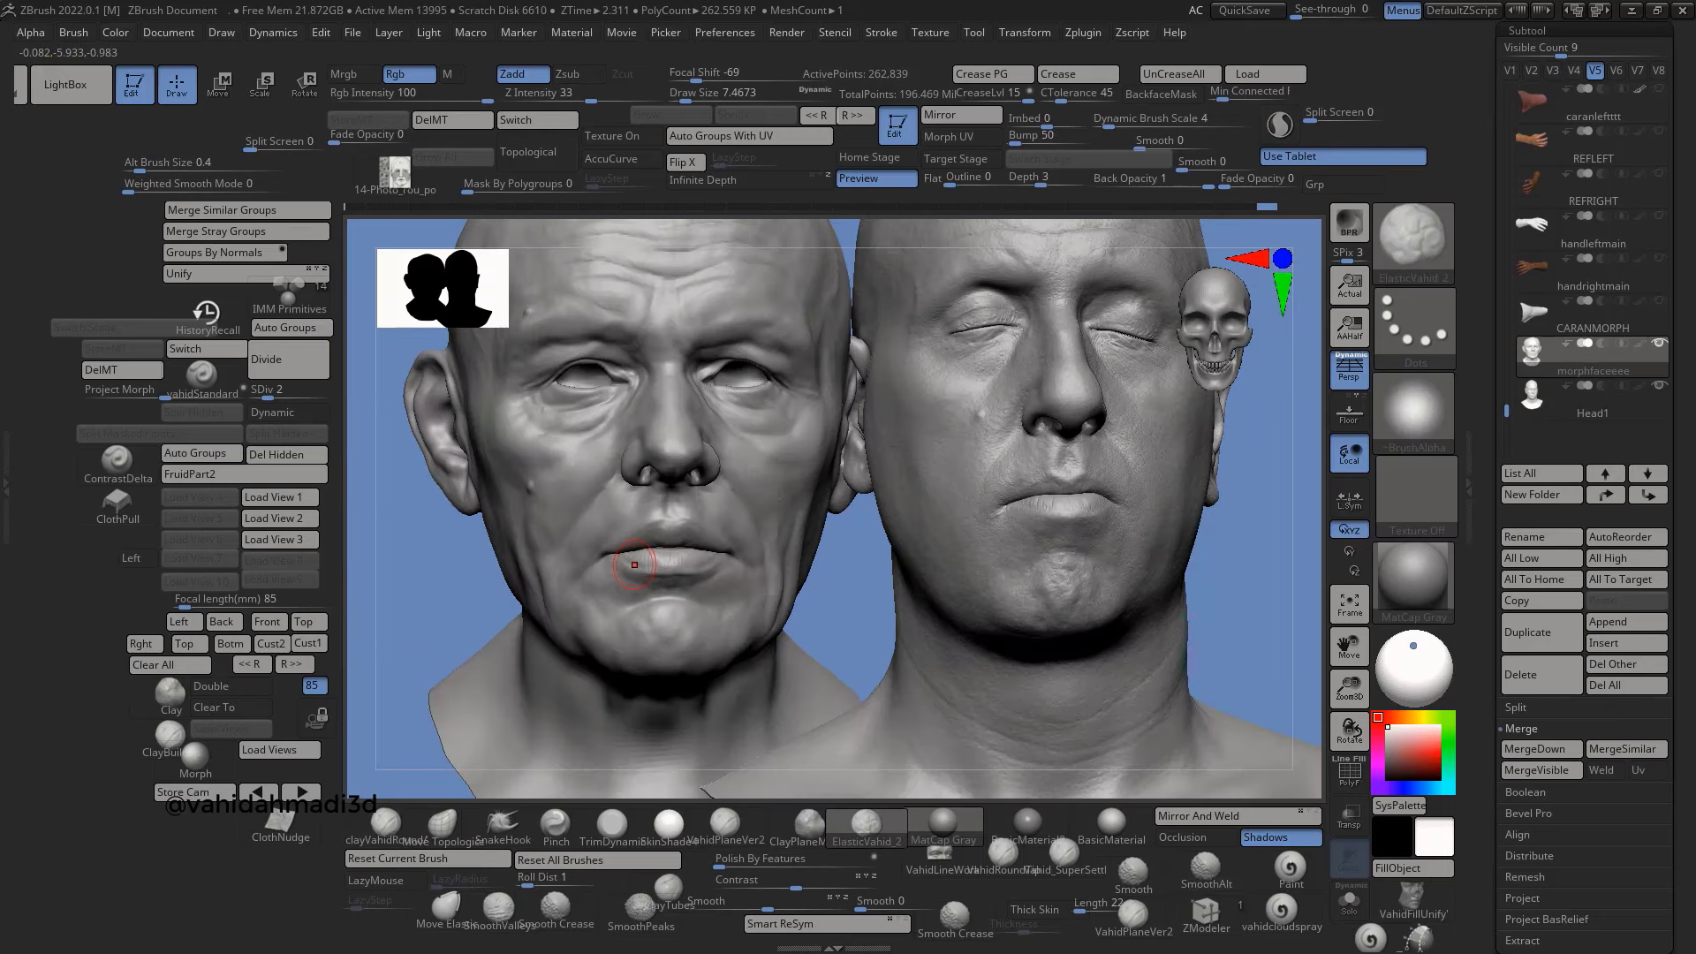
pyautogui.moveTo(634, 564)
pyautogui.mouseDown(button='right')
pyautogui.moveTo(703, 605)
pyautogui.moveTo(692, 588)
pyautogui.mouseUp(button='right')
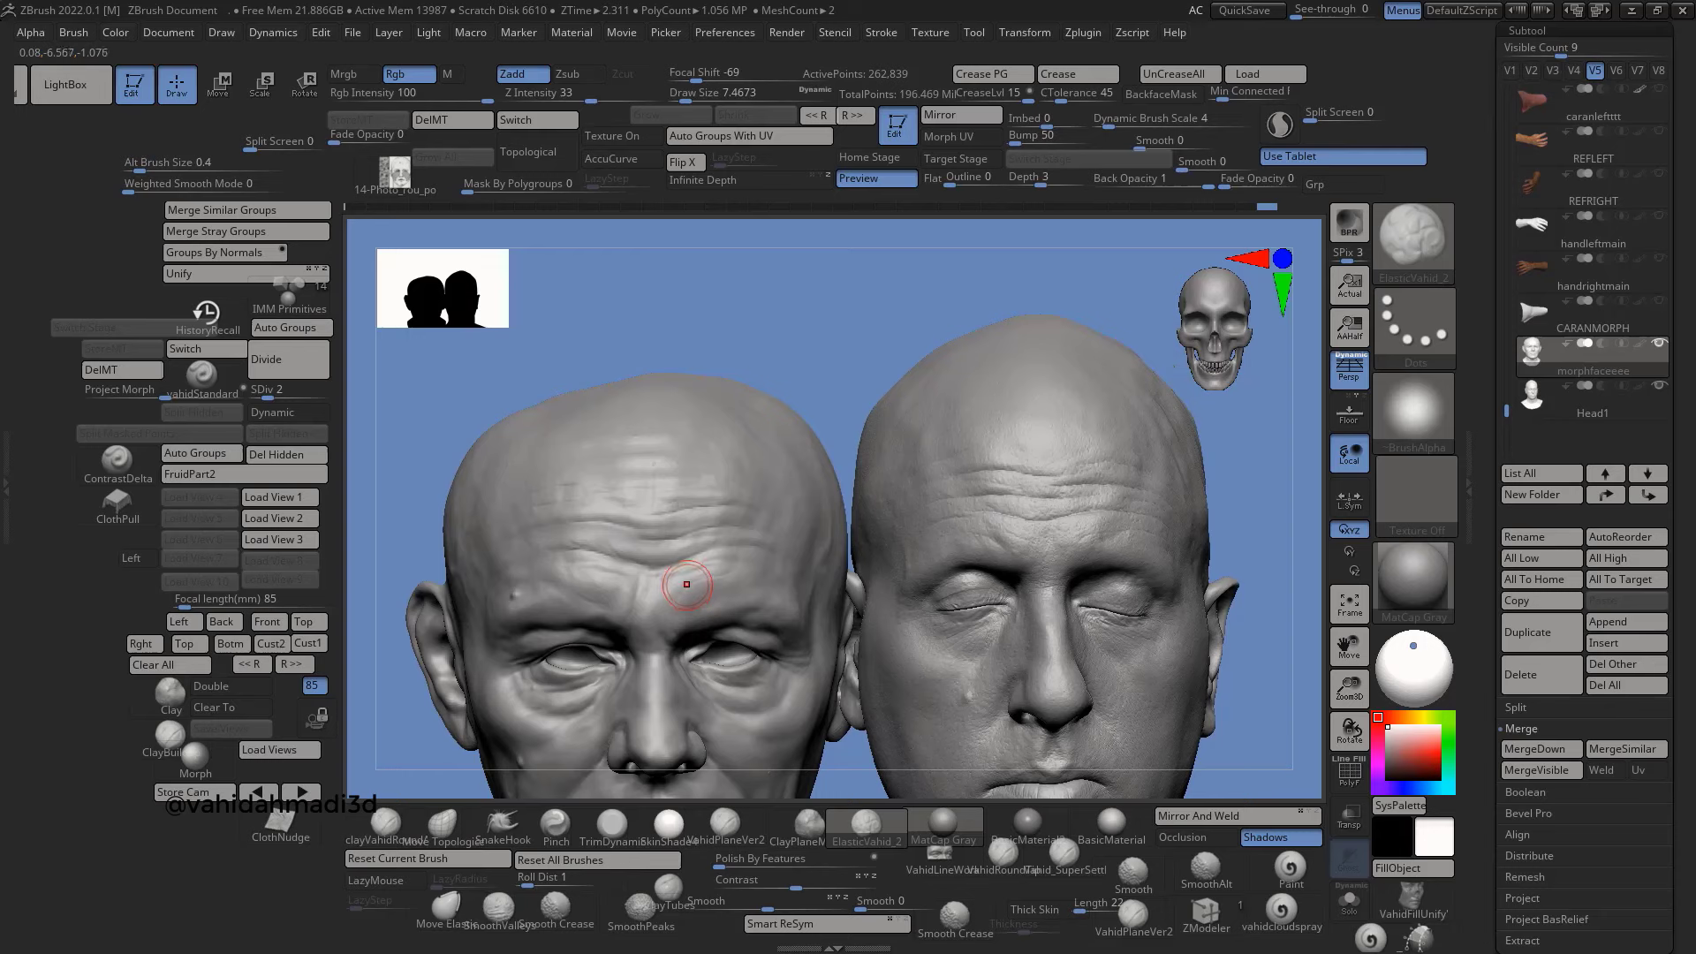
pyautogui.moveTo(683, 585)
pyautogui.keyDown('ctrl'); pyautogui.mouseDown(button='right')
pyautogui.moveTo(618, 587)
pyautogui.moveTo(691, 619)
pyautogui.mouseUp(button='right'); pyautogui.keyUp('ctrl')
pyautogui.press('space')
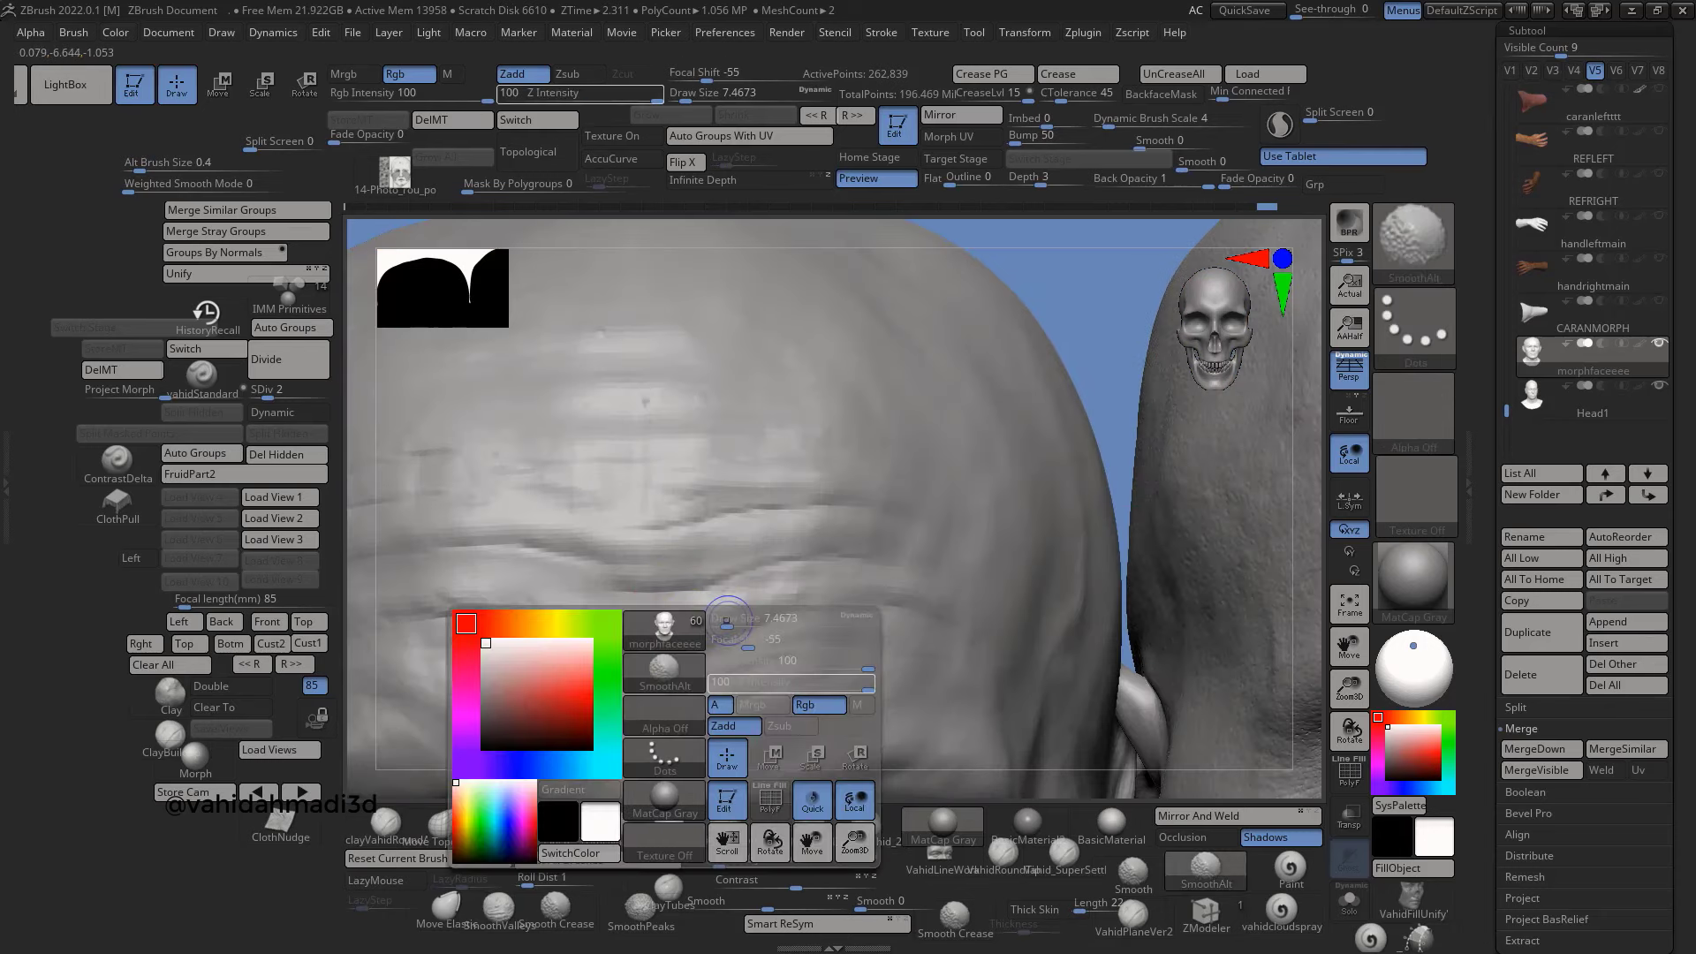
pyautogui.press('space')
pyautogui.press('space')
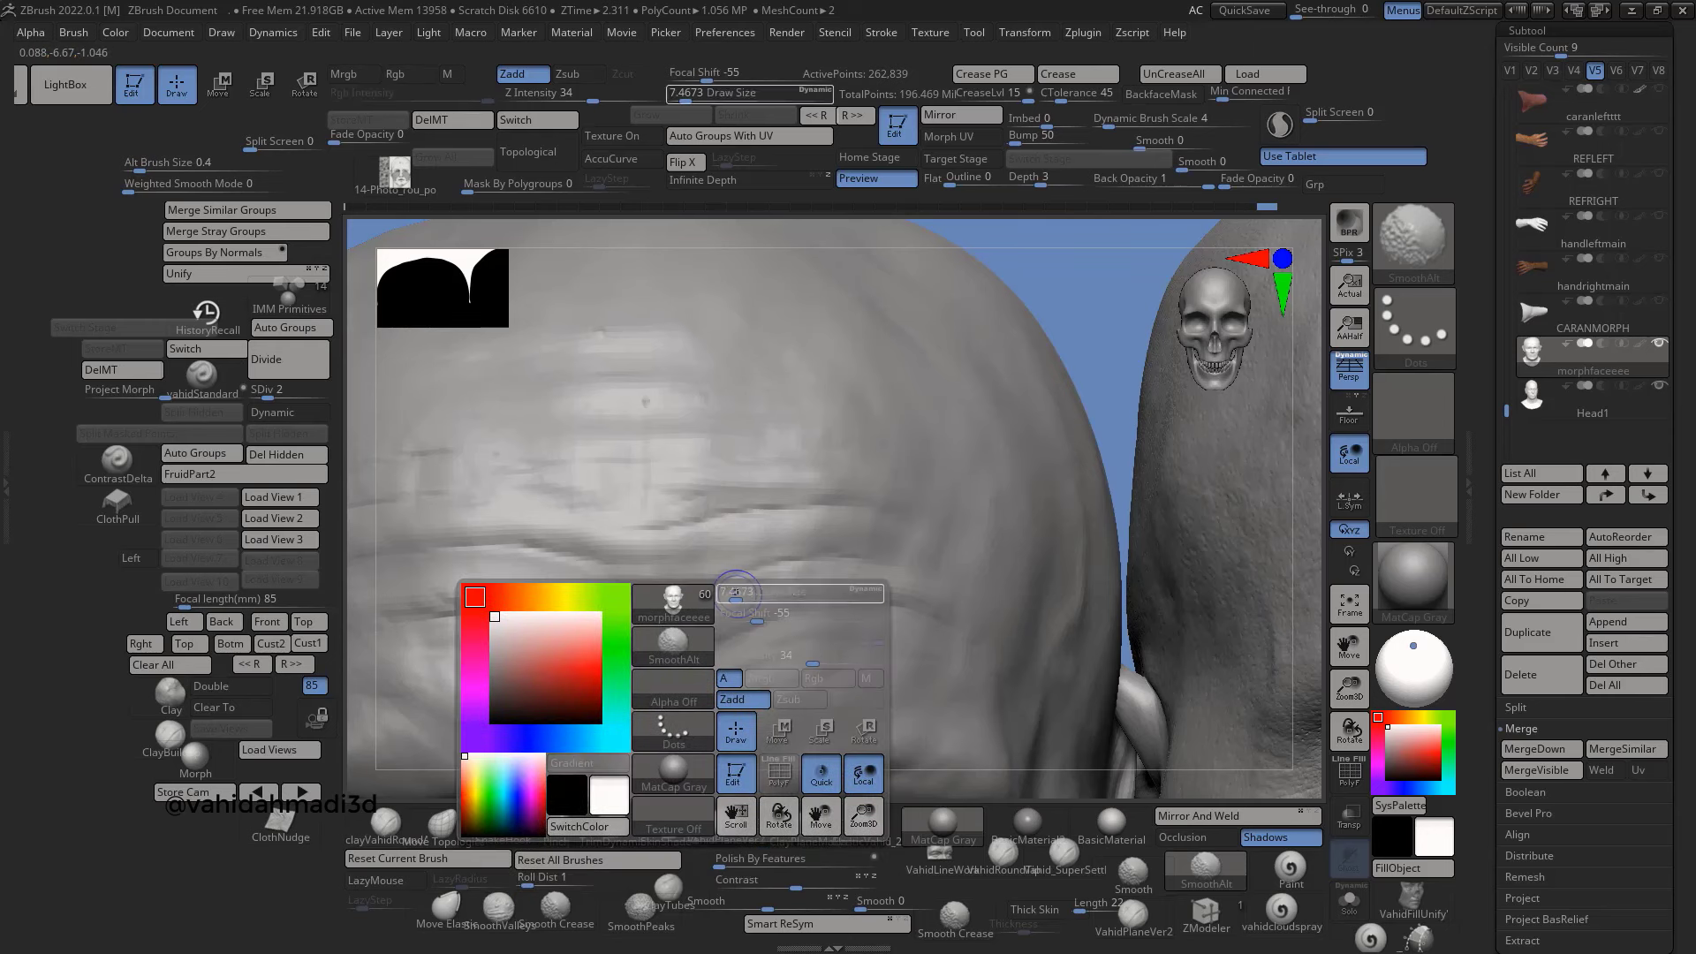
pyautogui.write('44')
pyautogui.press('Return')
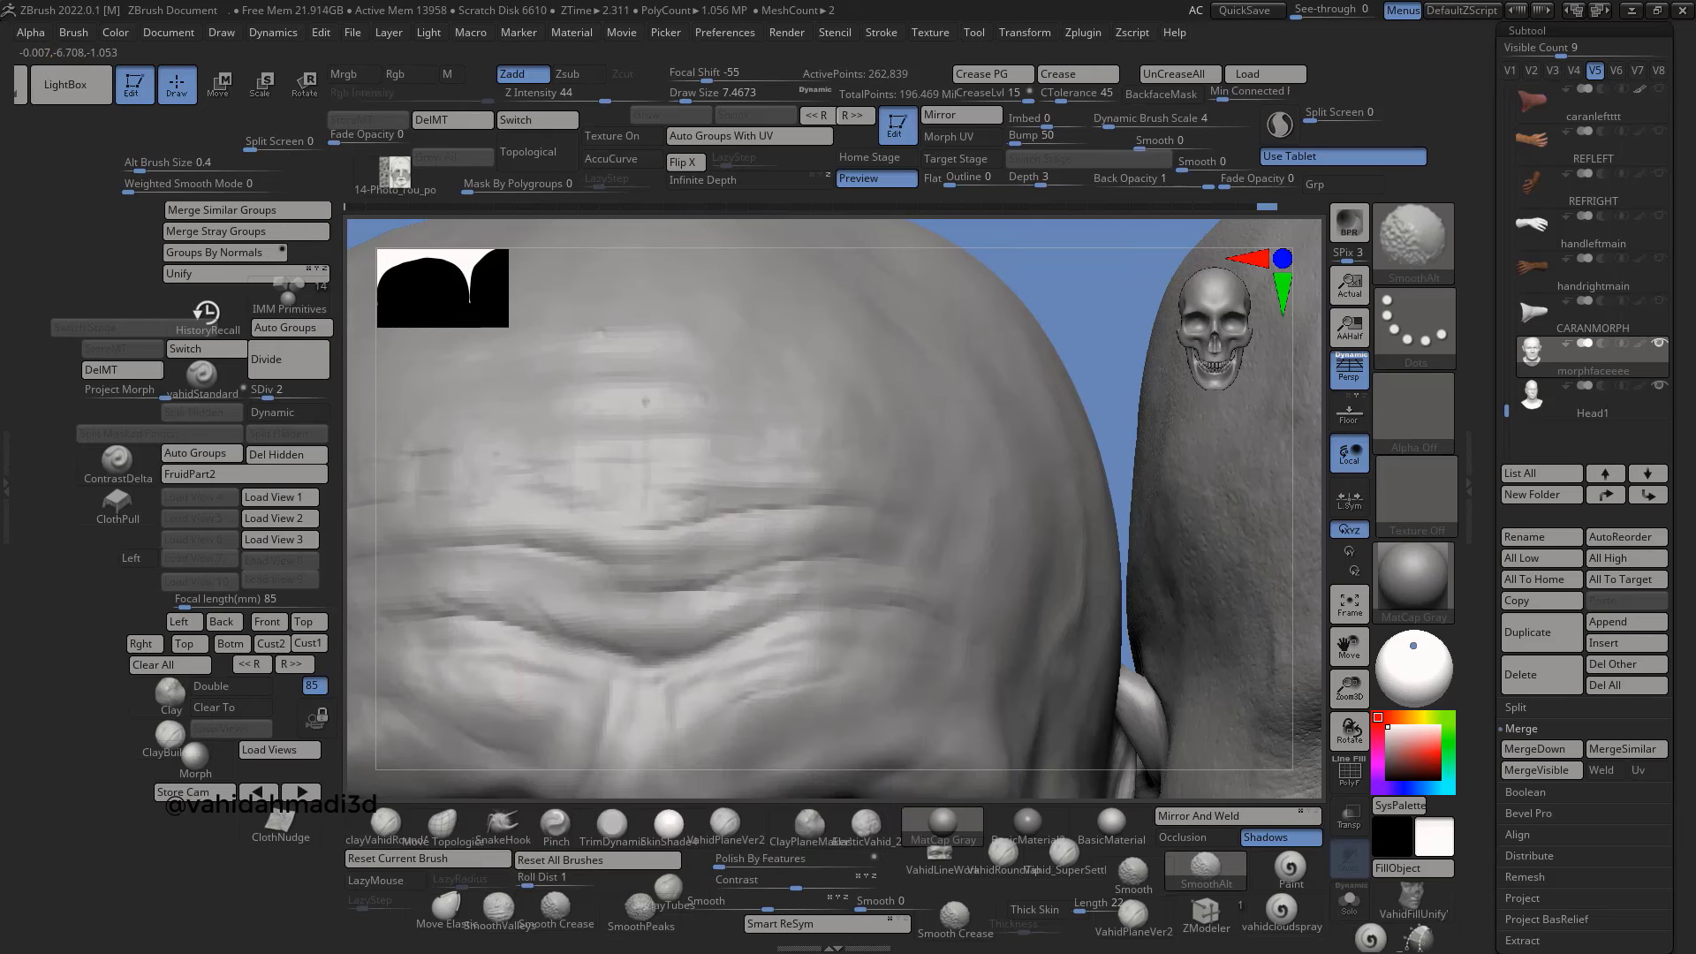
# - Enlarge the brush to draw size 8.42419 and refine the older face while rotating both heads
pyautogui.moveTo(750, 595)
pyautogui.keyDown('ctrl'); pyautogui.mouseDown(button='right')
pyautogui.moveTo(657, 565)
pyautogui.moveTo(619, 495)
pyautogui.mouseUp(button='right'); pyautogui.keyUp('ctrl')
pyautogui.moveTo(742, 566)
pyautogui.mouseDown(button='right')
pyautogui.moveTo(757, 541)
pyautogui.moveTo(733, 530)
pyautogui.moveTo(758, 555)
pyautogui.mouseUp(button='right')
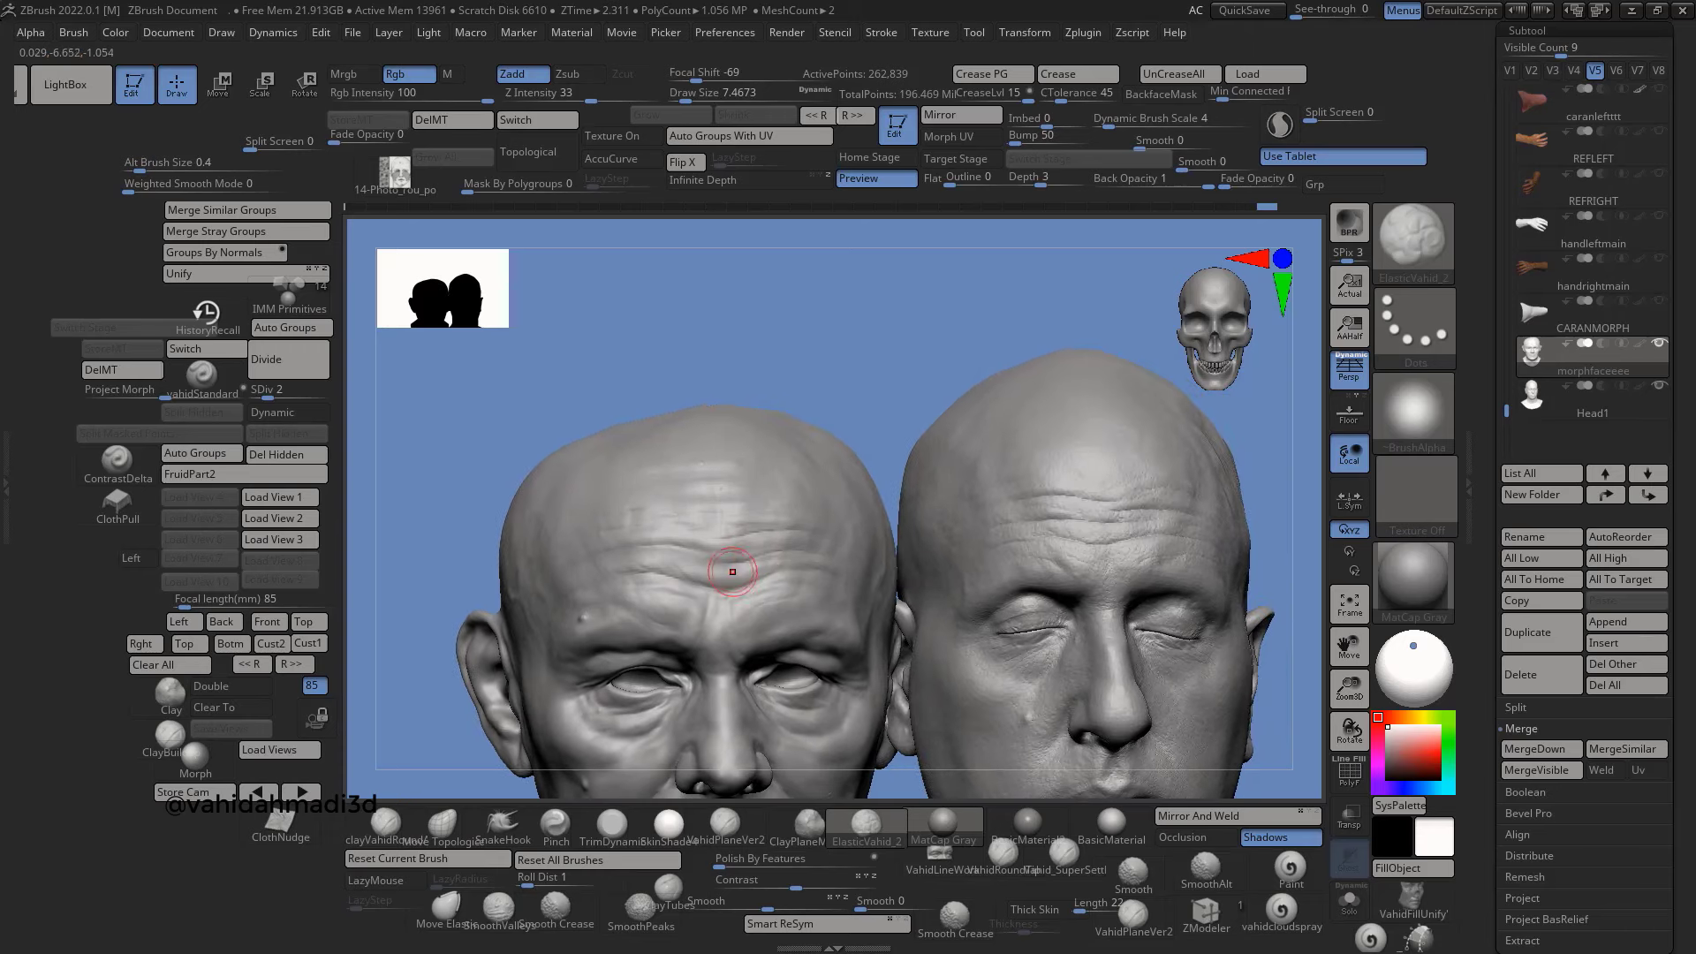
pyautogui.press(']')
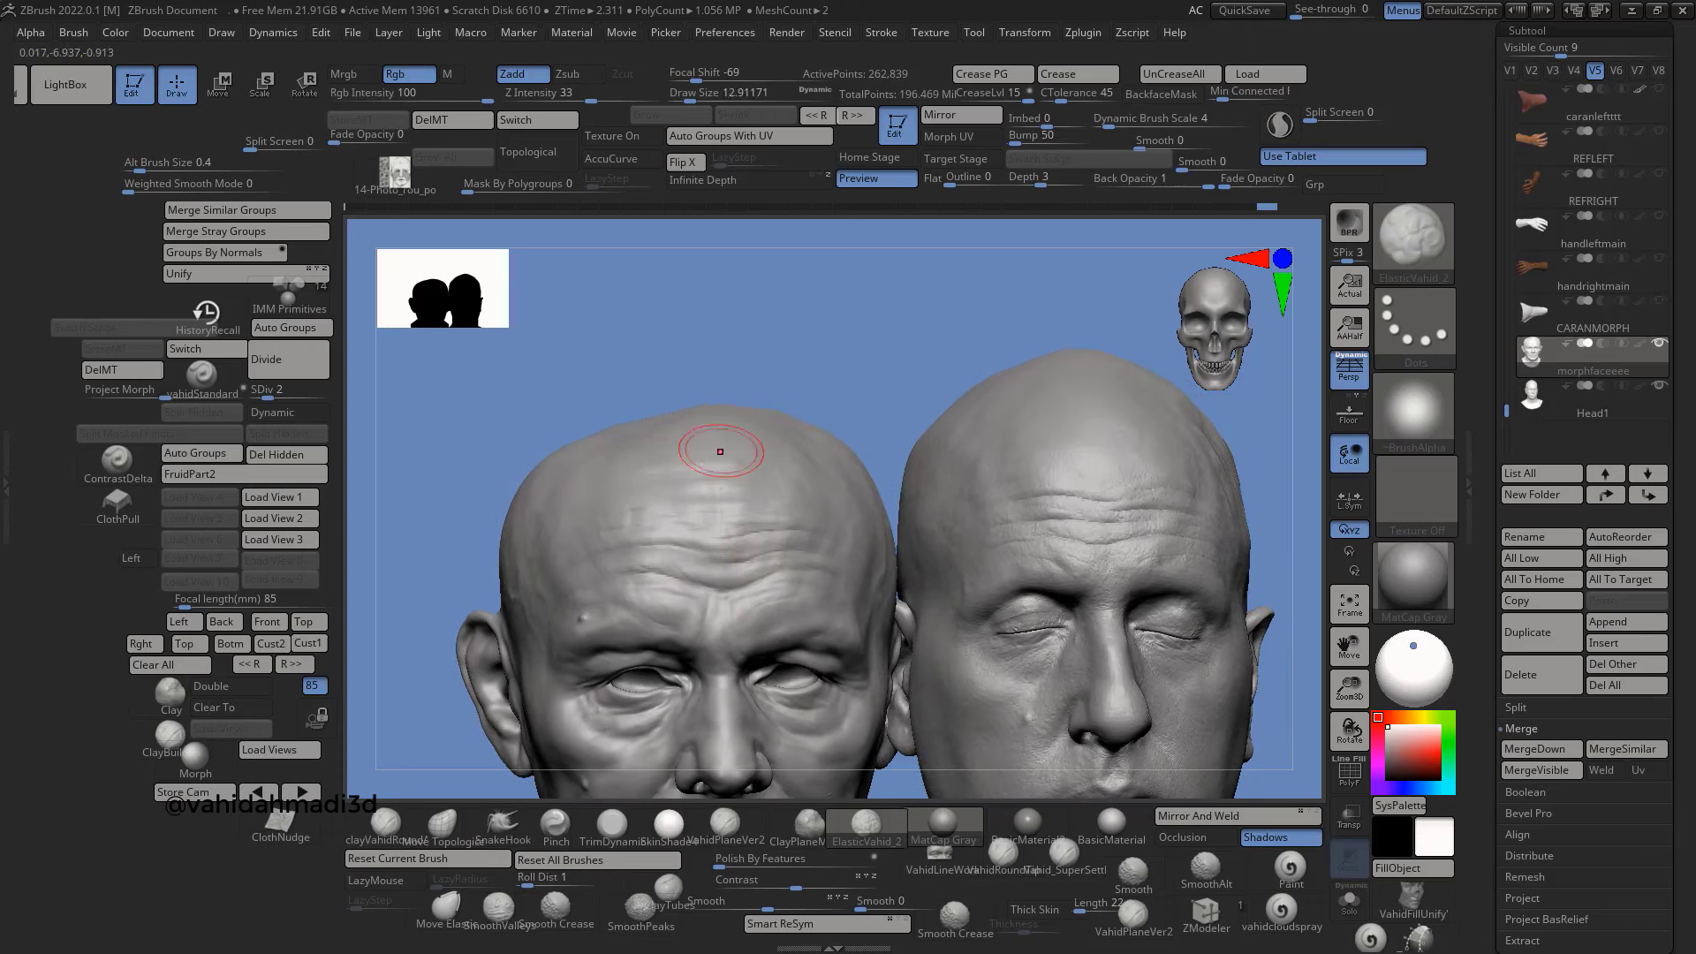
pyautogui.moveTo(804, 519)
pyautogui.mouseDown(button='right')
pyautogui.moveTo(764, 529)
pyautogui.moveTo(822, 535)
pyautogui.moveTo(742, 559)
pyautogui.mouseUp(button='right')
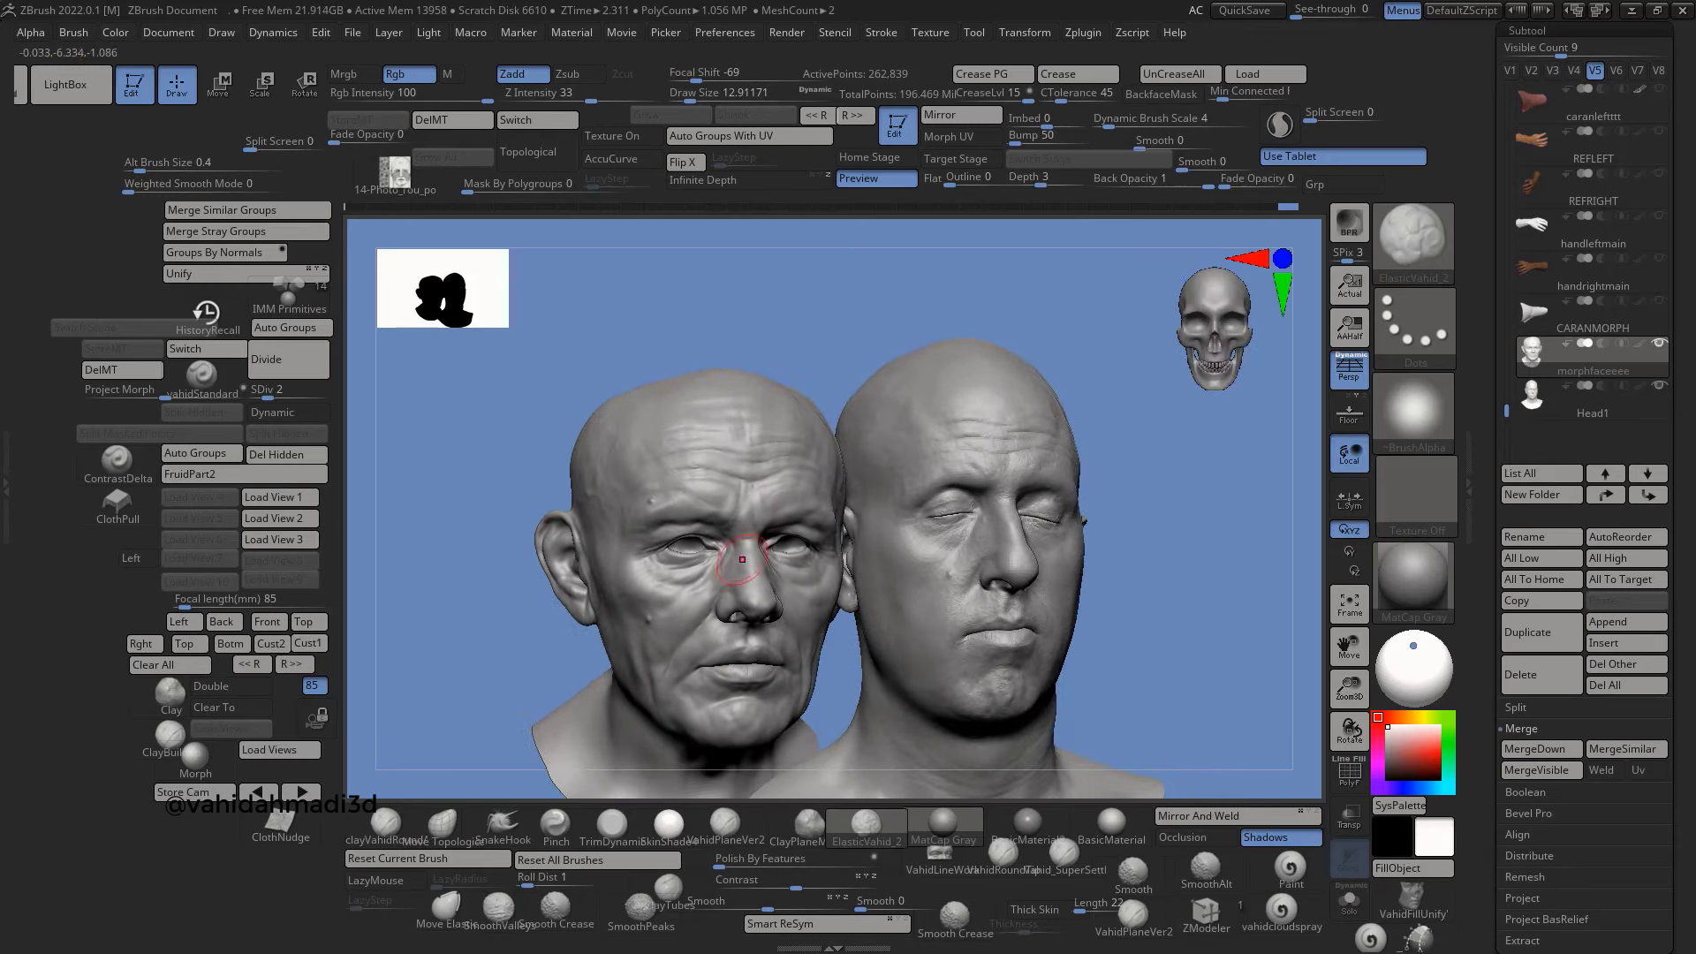
pyautogui.moveTo(610, 658)
pyautogui.mouseDown(button='right')
pyautogui.moveTo(585, 674)
pyautogui.moveTo(760, 618)
pyautogui.moveTo(671, 654)
pyautogui.moveTo(785, 558)
pyautogui.mouseUp(button='right')
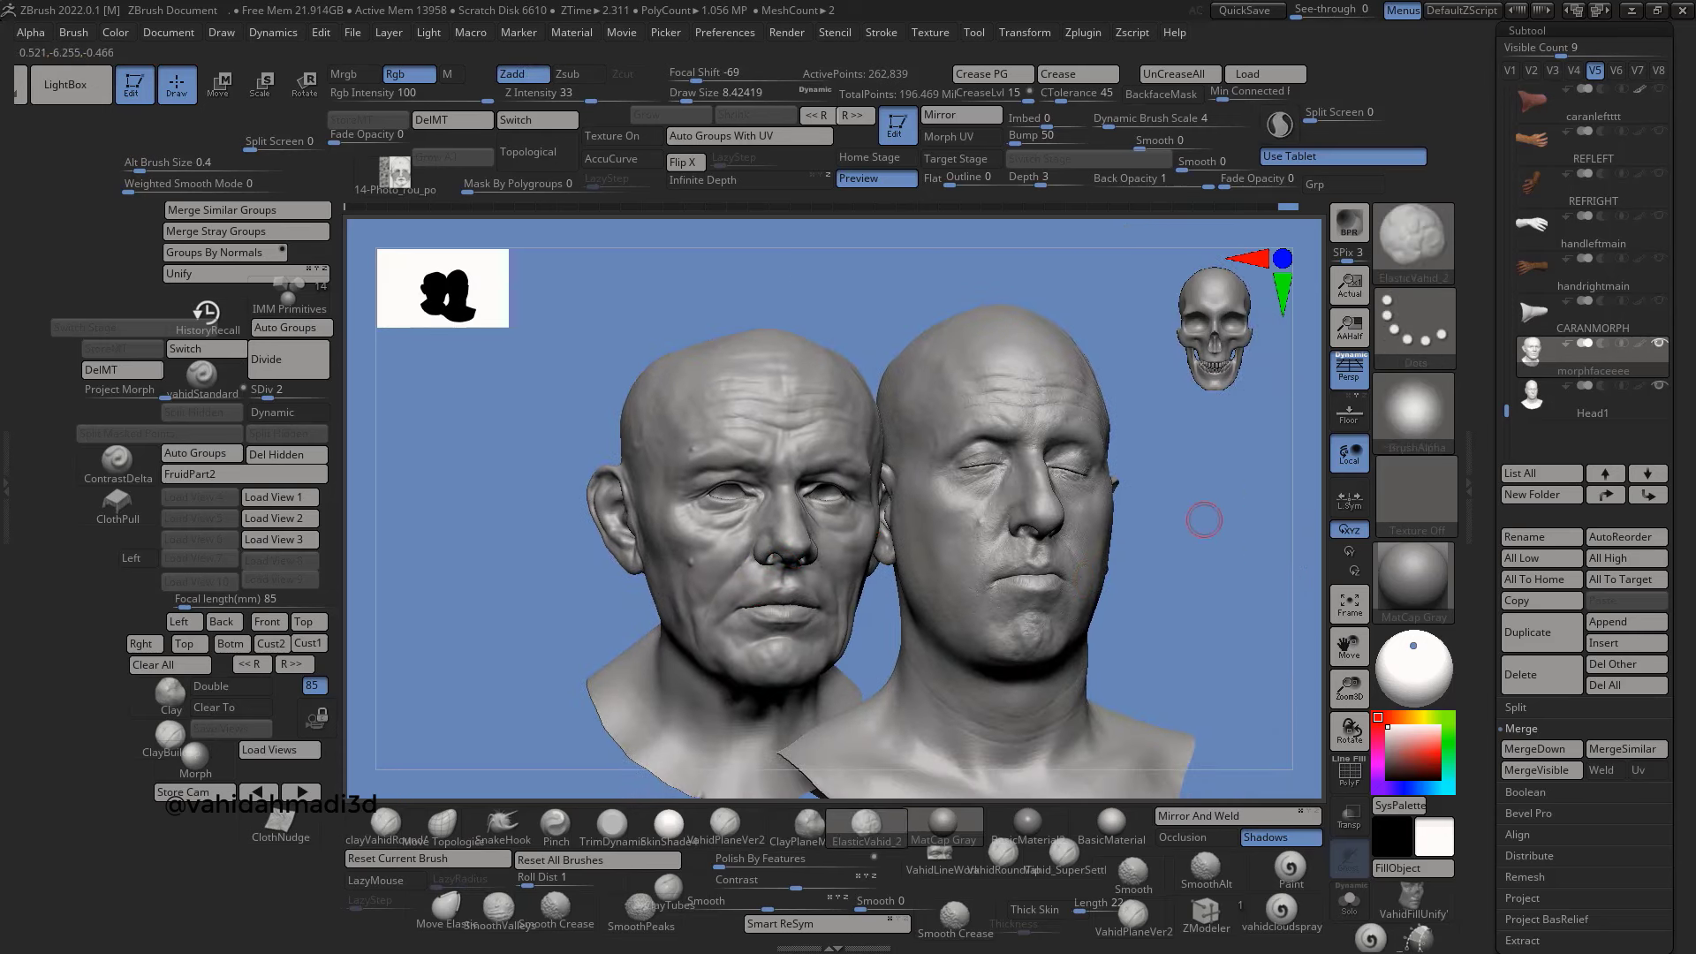
pyautogui.moveTo(1204, 519); pyautogui.dragTo(1232, 489)
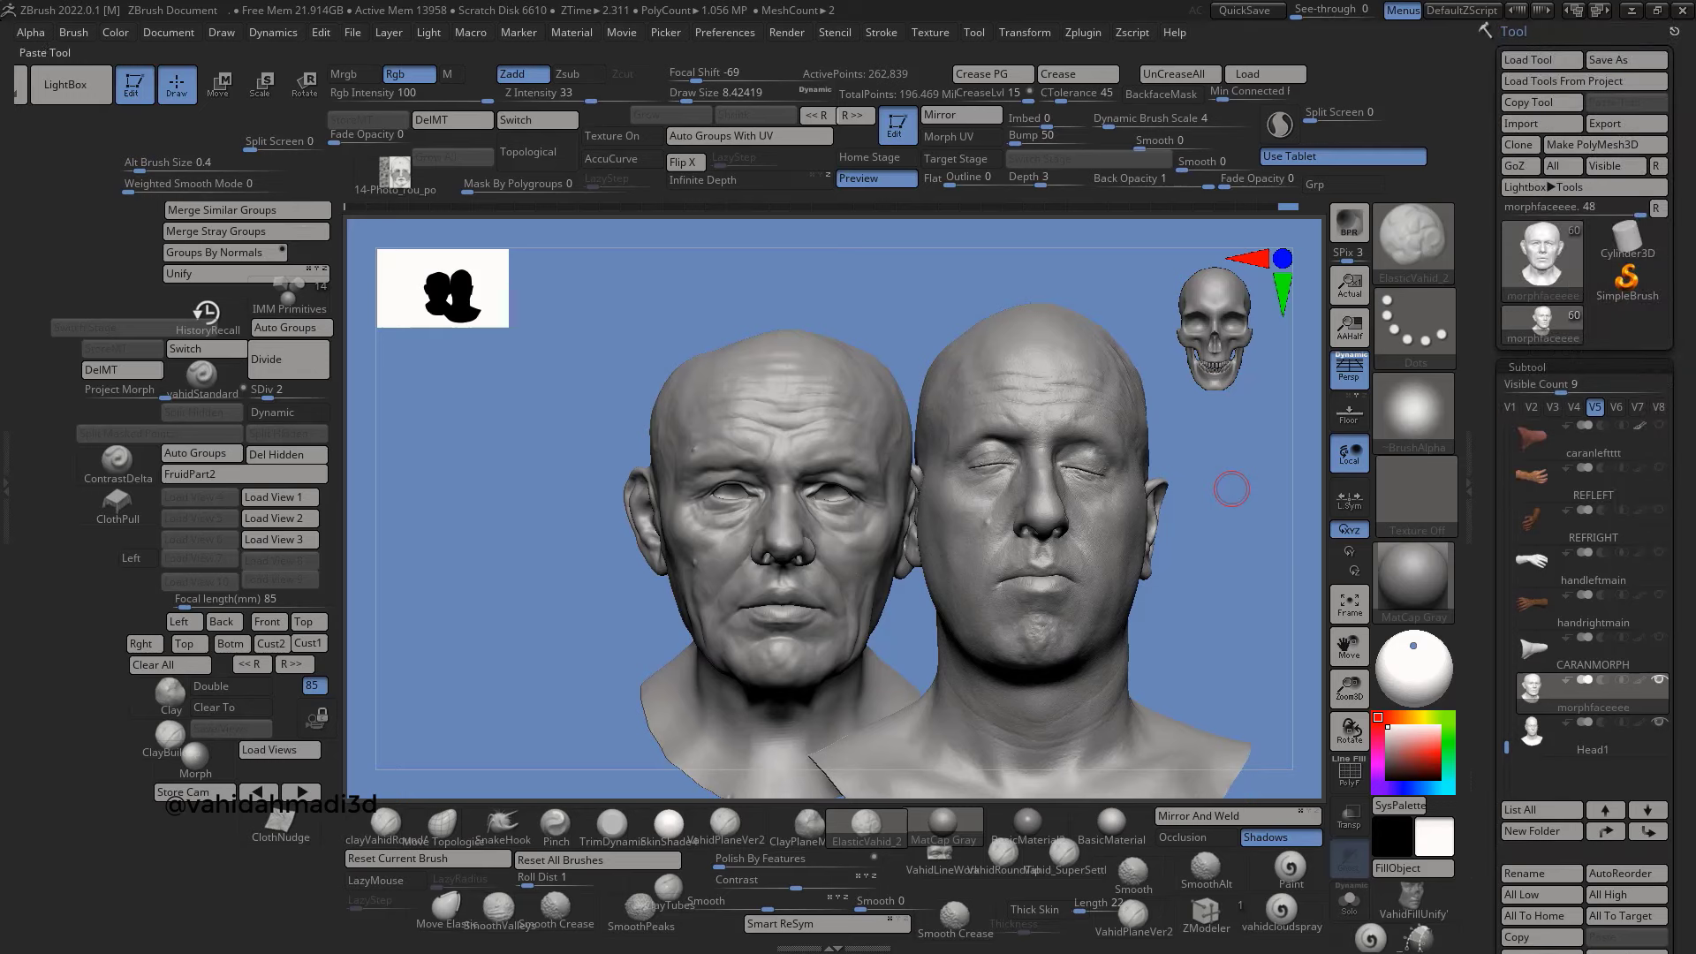
# - Export the morph face as an OBJ into Documents with 'Wrinkle' appended to its name, then return to Maya
pyautogui.click(1605, 123)
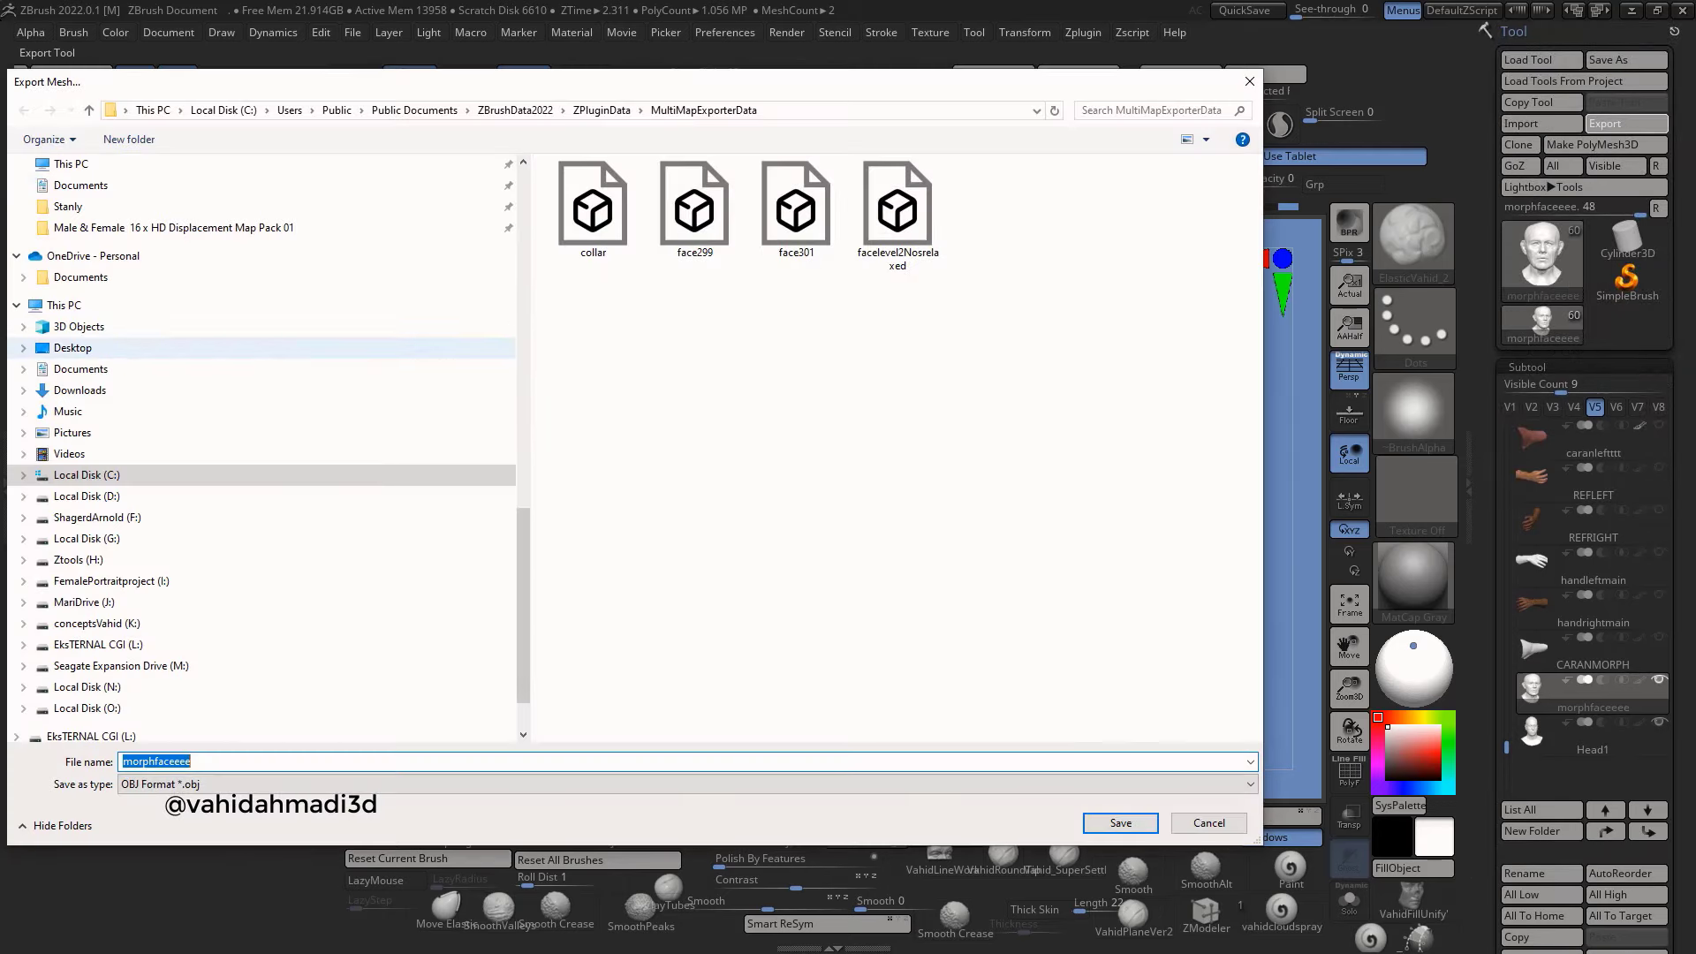
pyautogui.click(81, 369)
pyautogui.press('End')
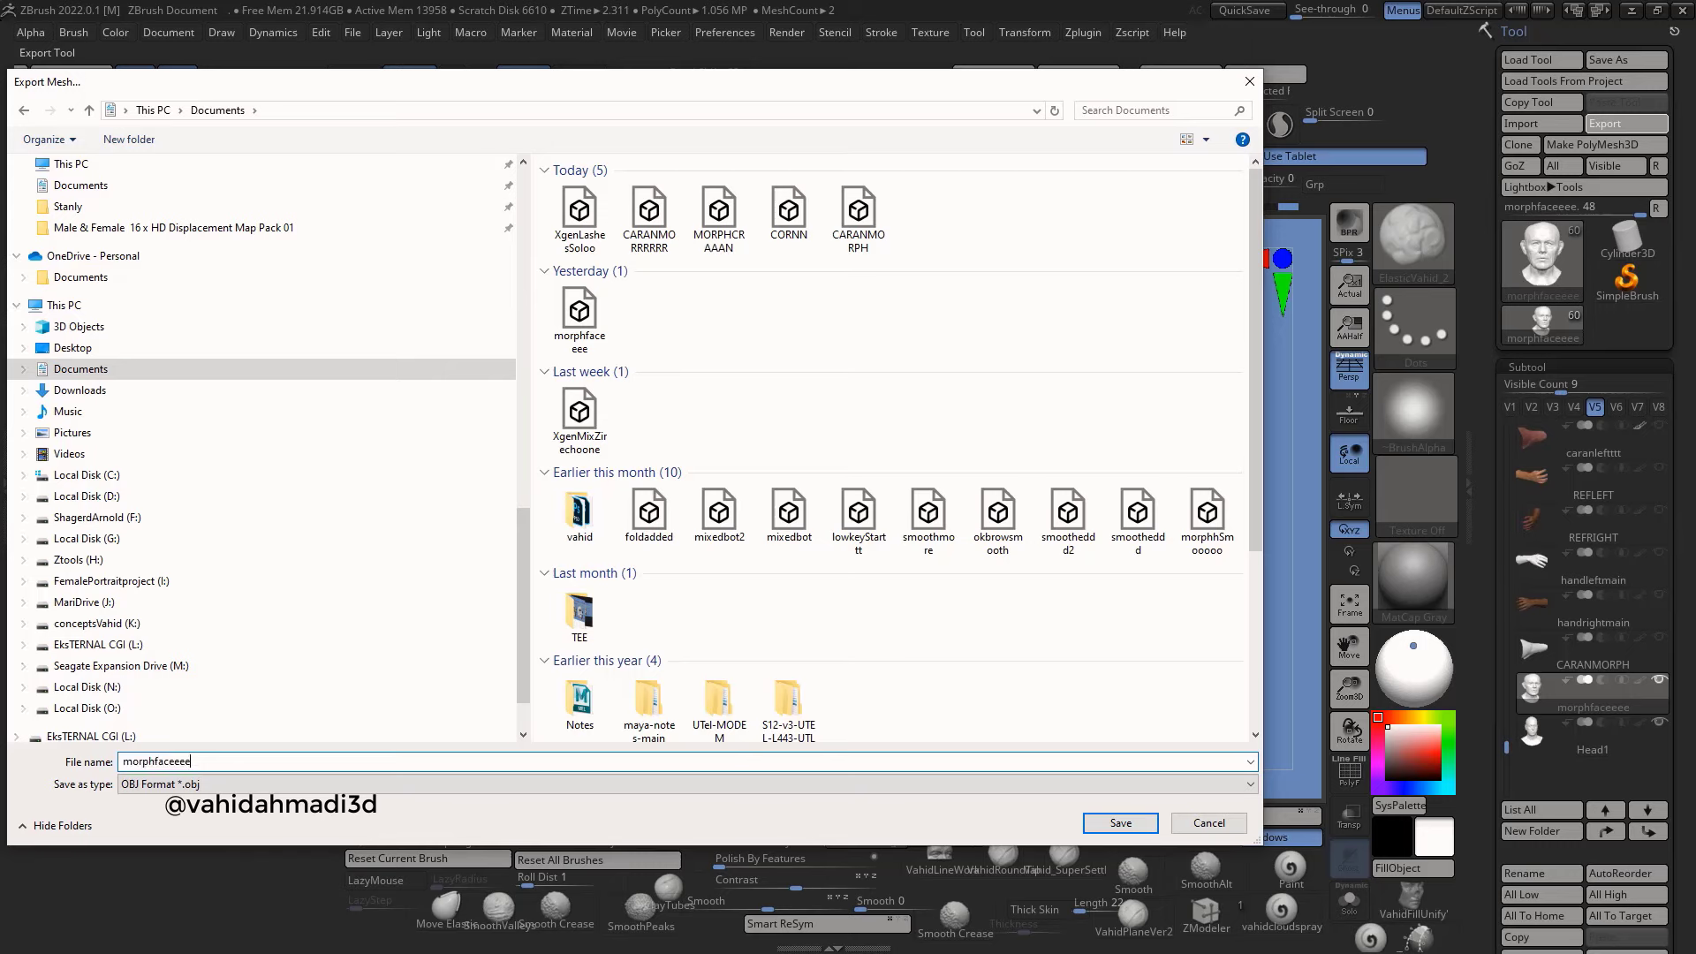
pyautogui.write('Wrin')
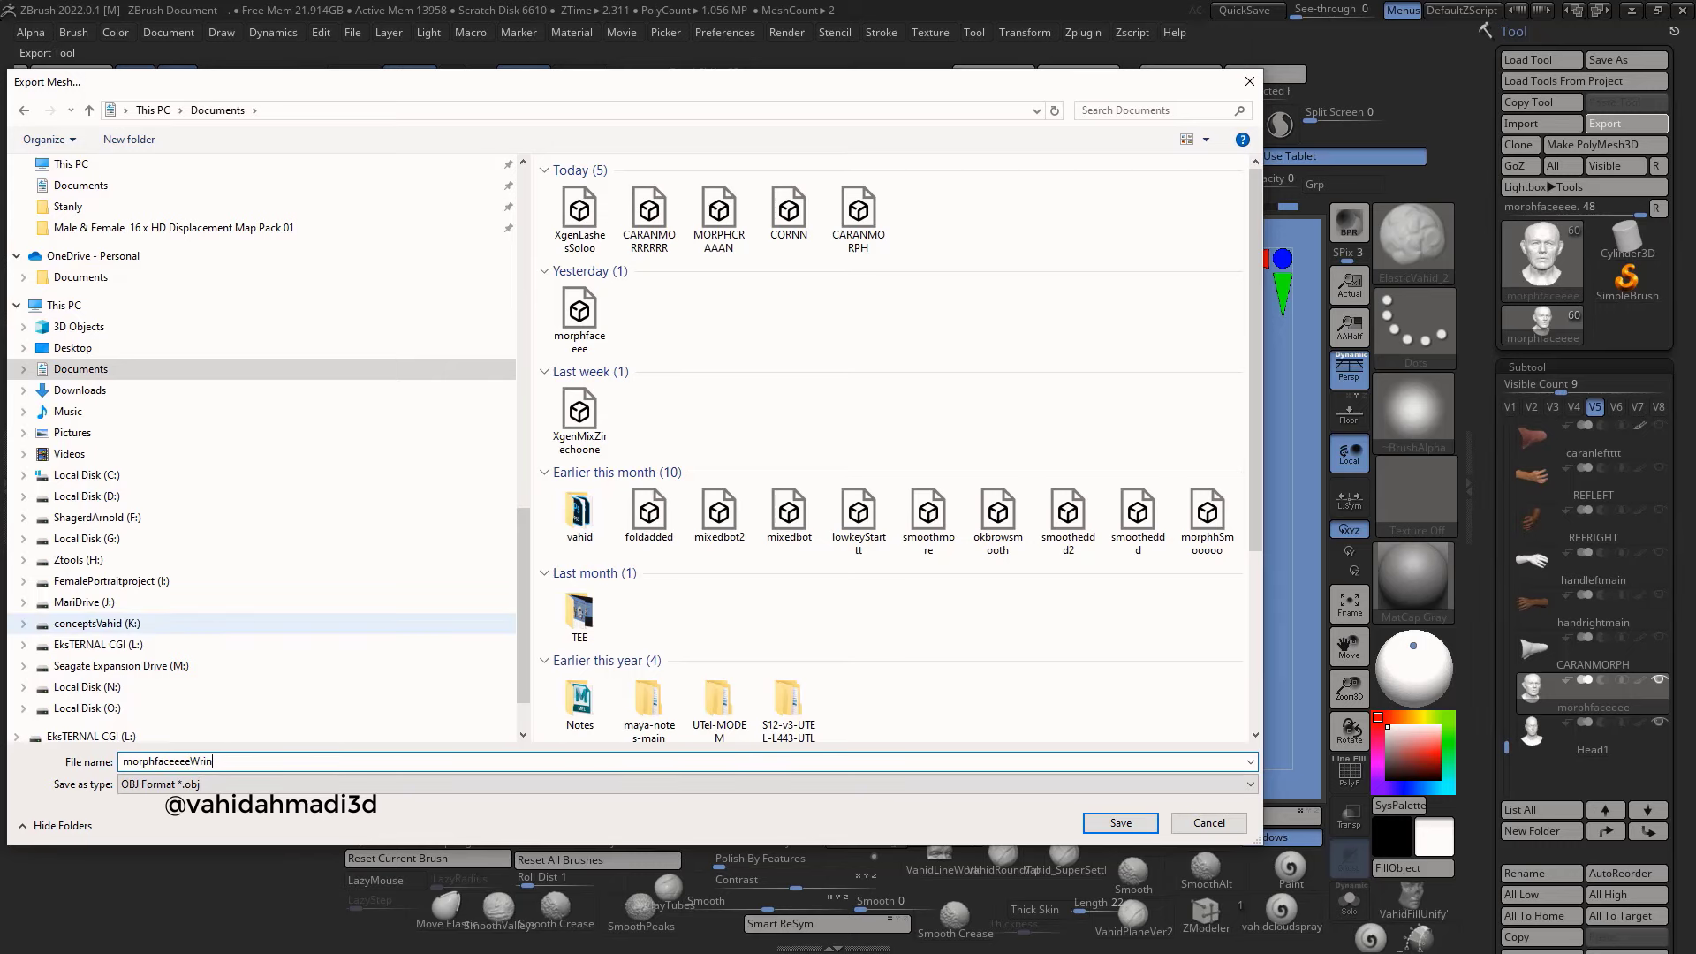
pyautogui.write('kless')
pyautogui.press('Return')
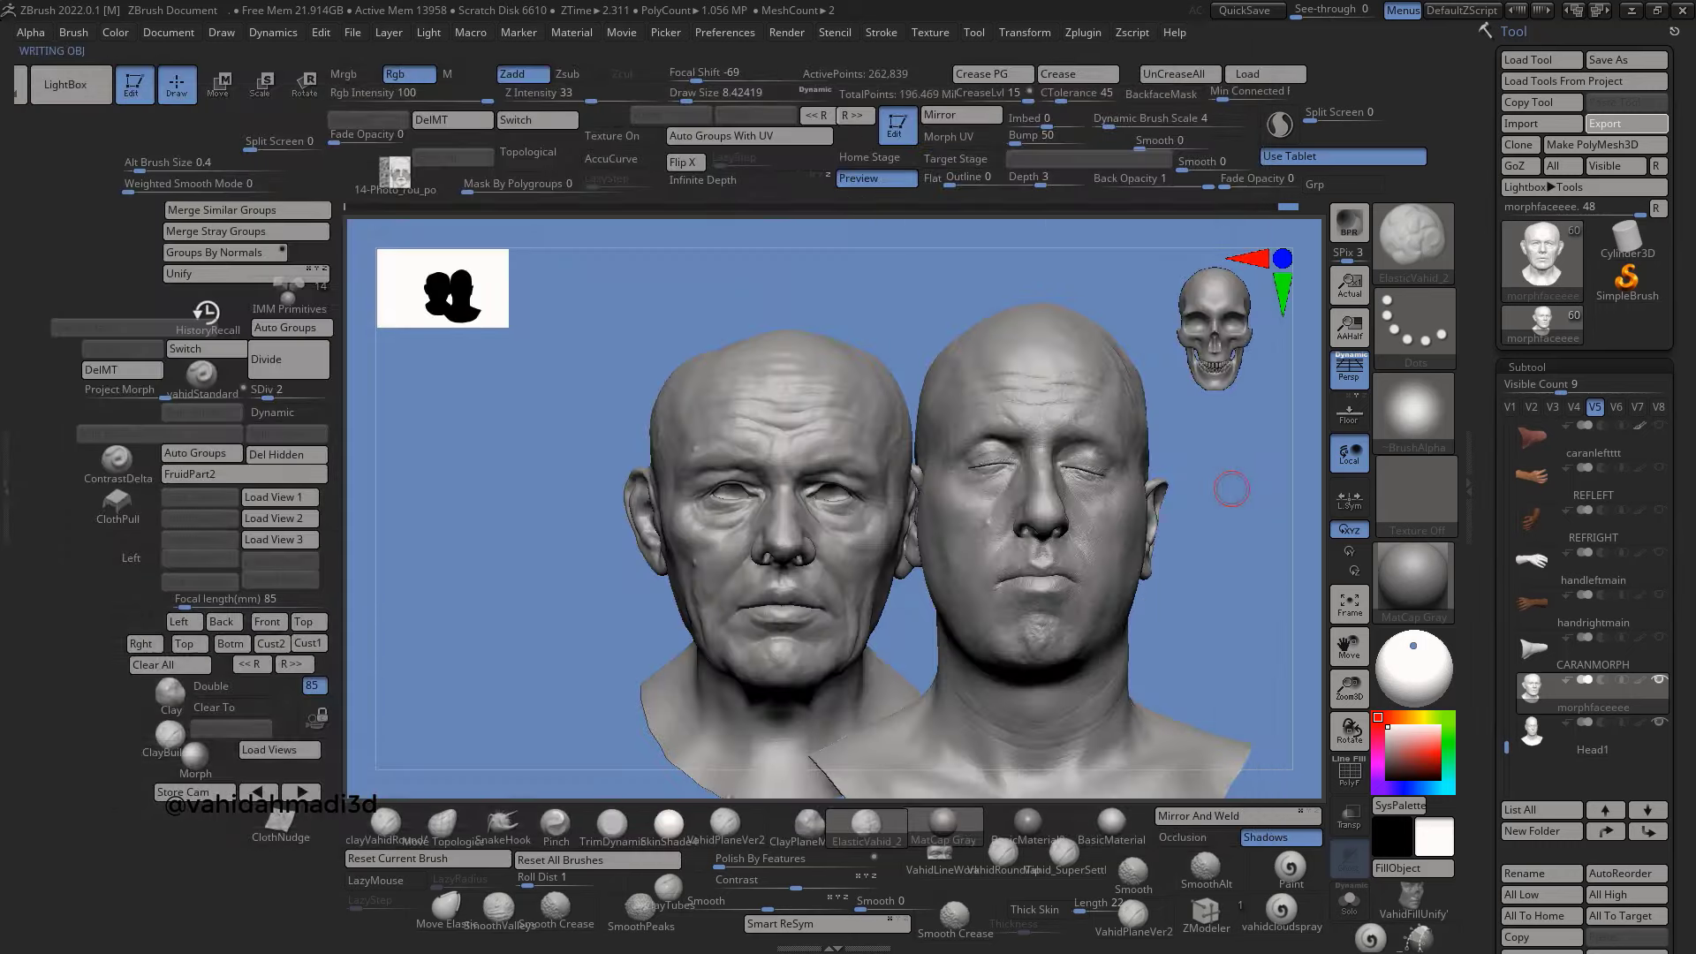
pyautogui.press('super')
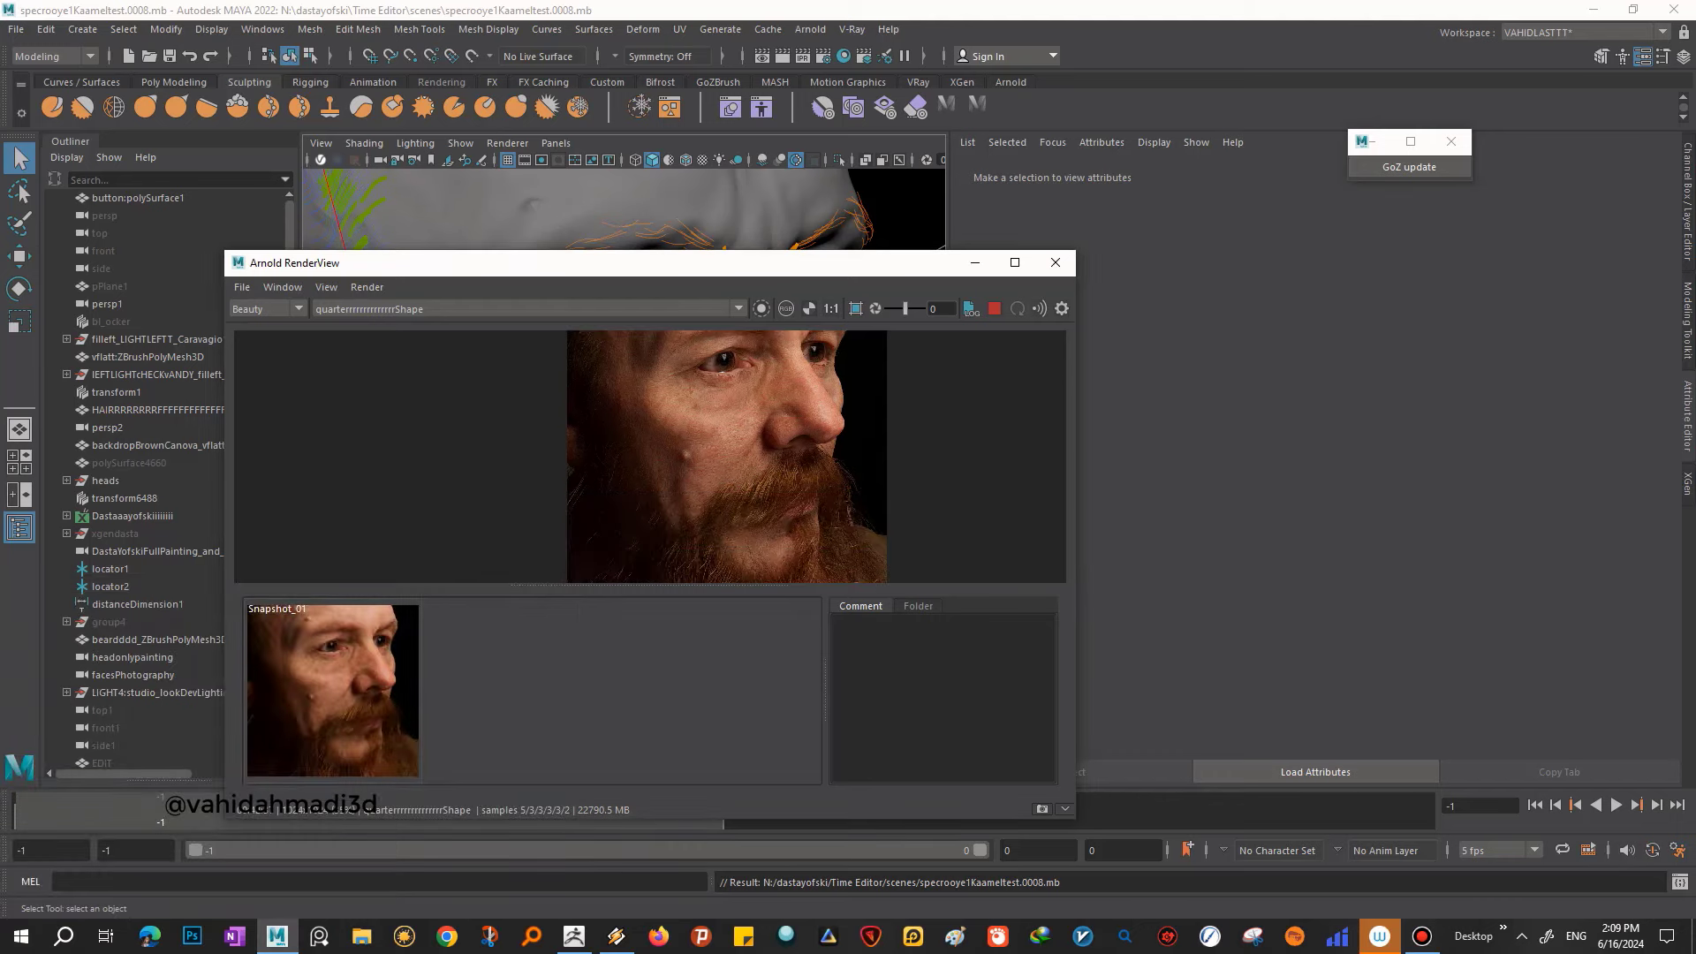
# - Move the render view aside and import the exported wrinkle OBJ into the Dostoevsky scene
pyautogui.moveTo(530, 262); pyautogui.dragTo(960, 402)
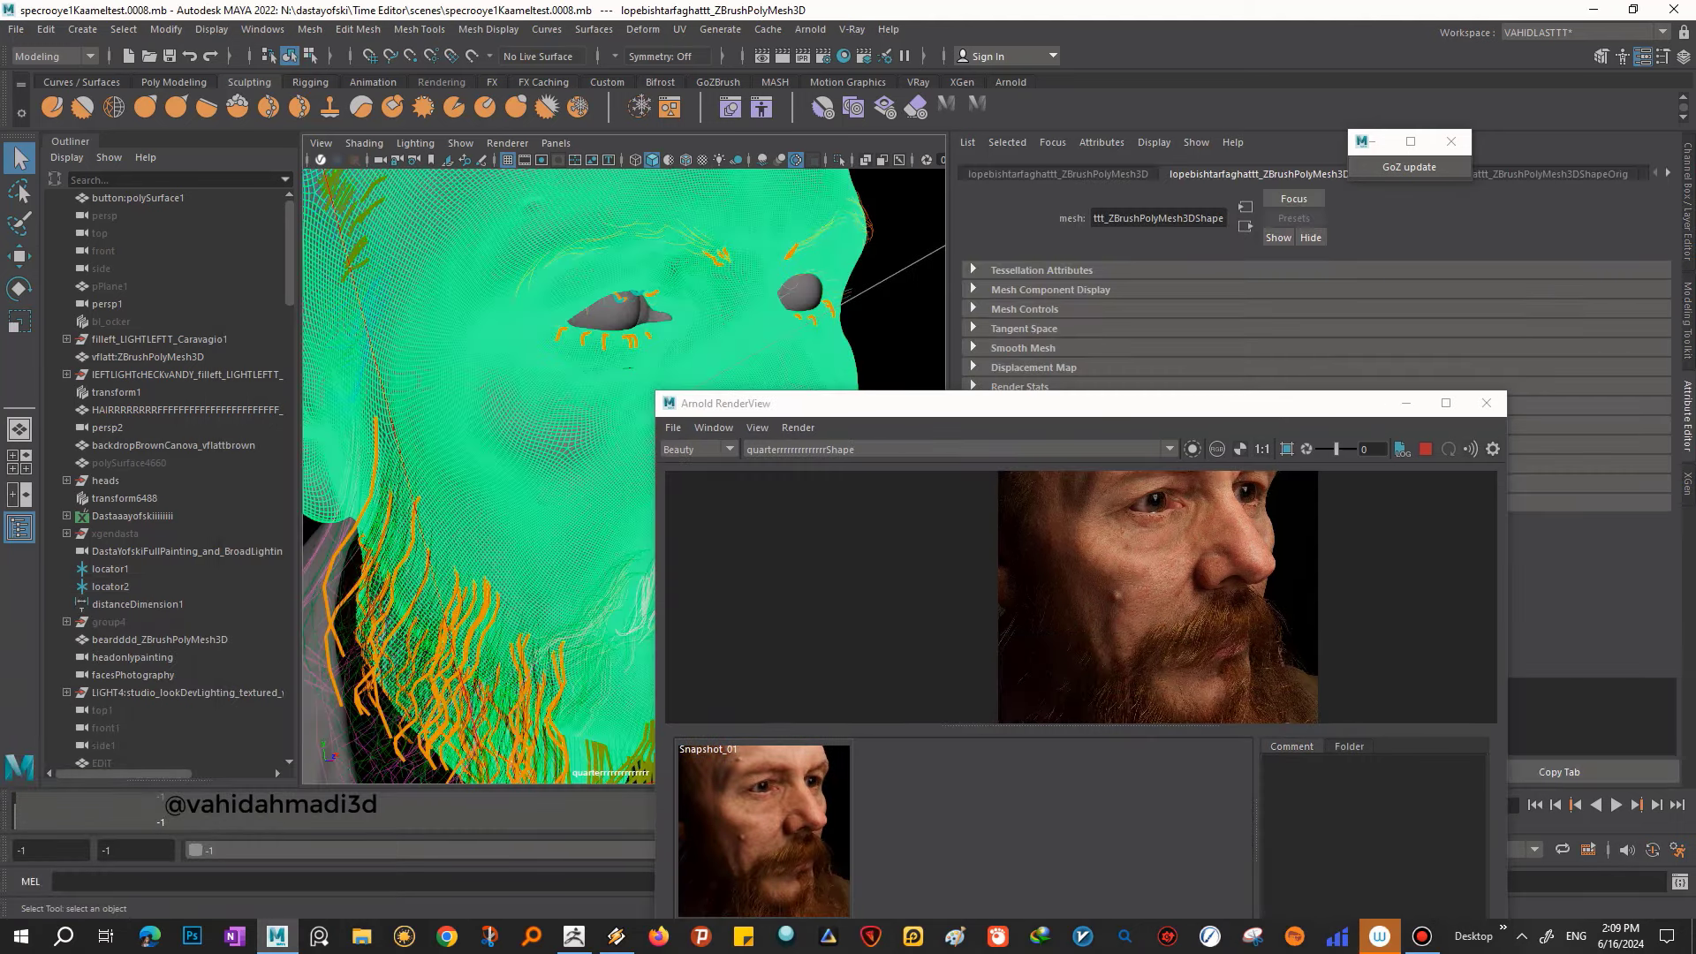
pyautogui.click(16, 29)
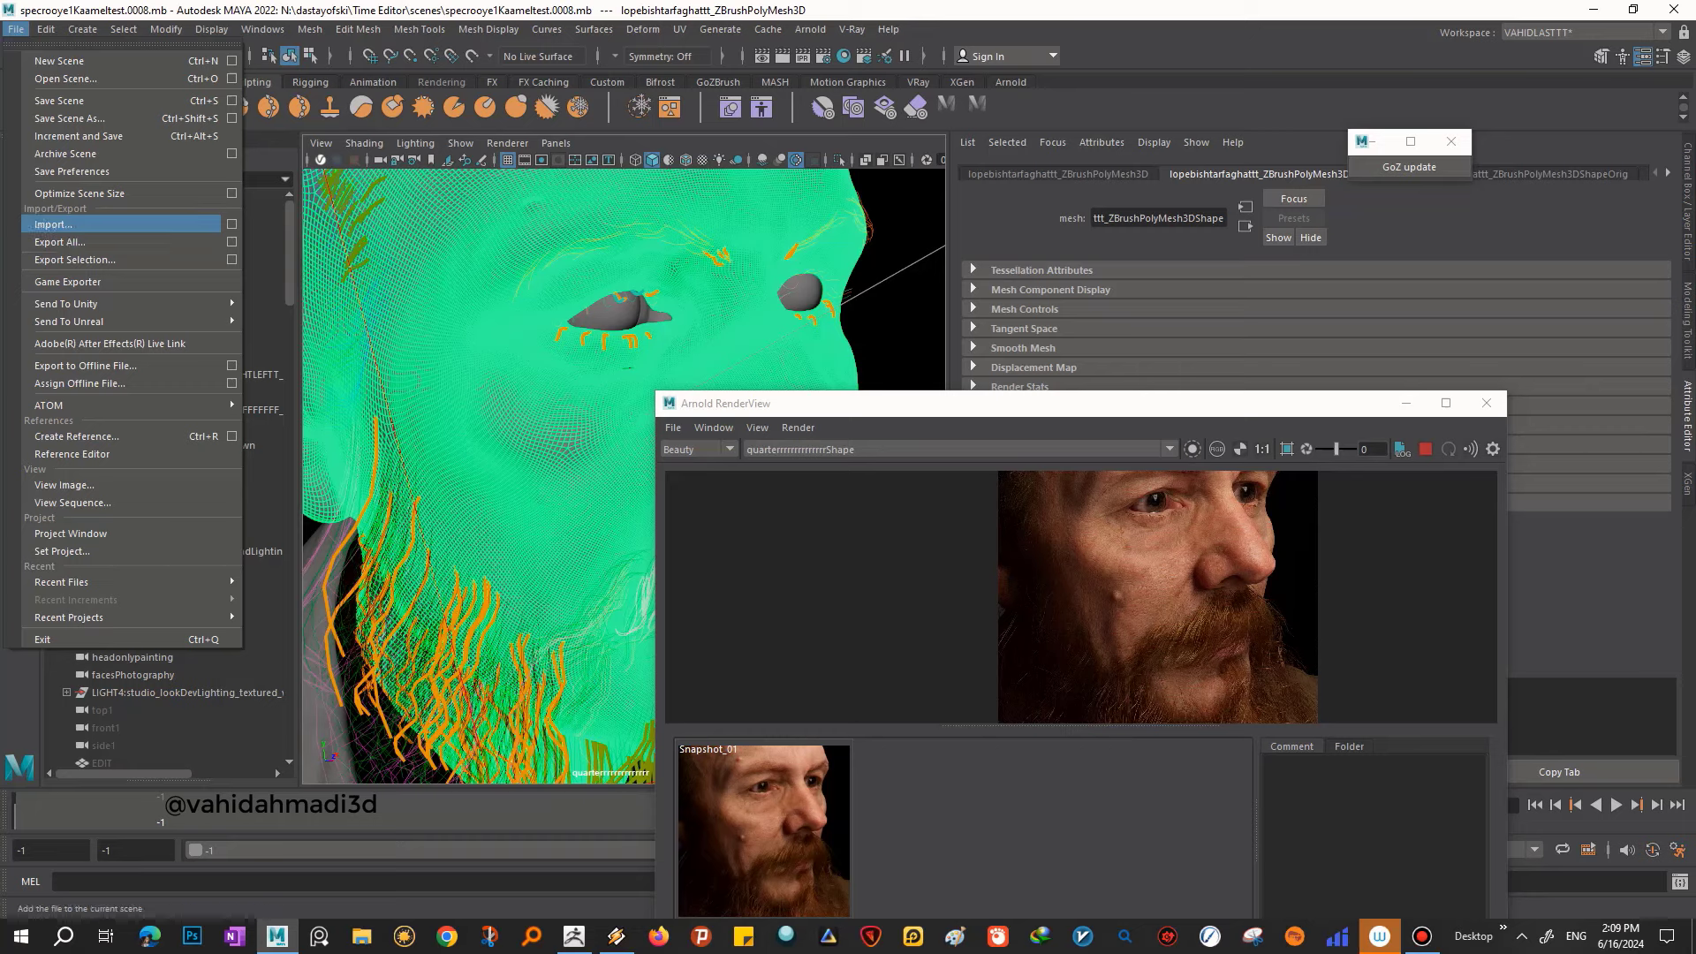
pyautogui.click(53, 220)
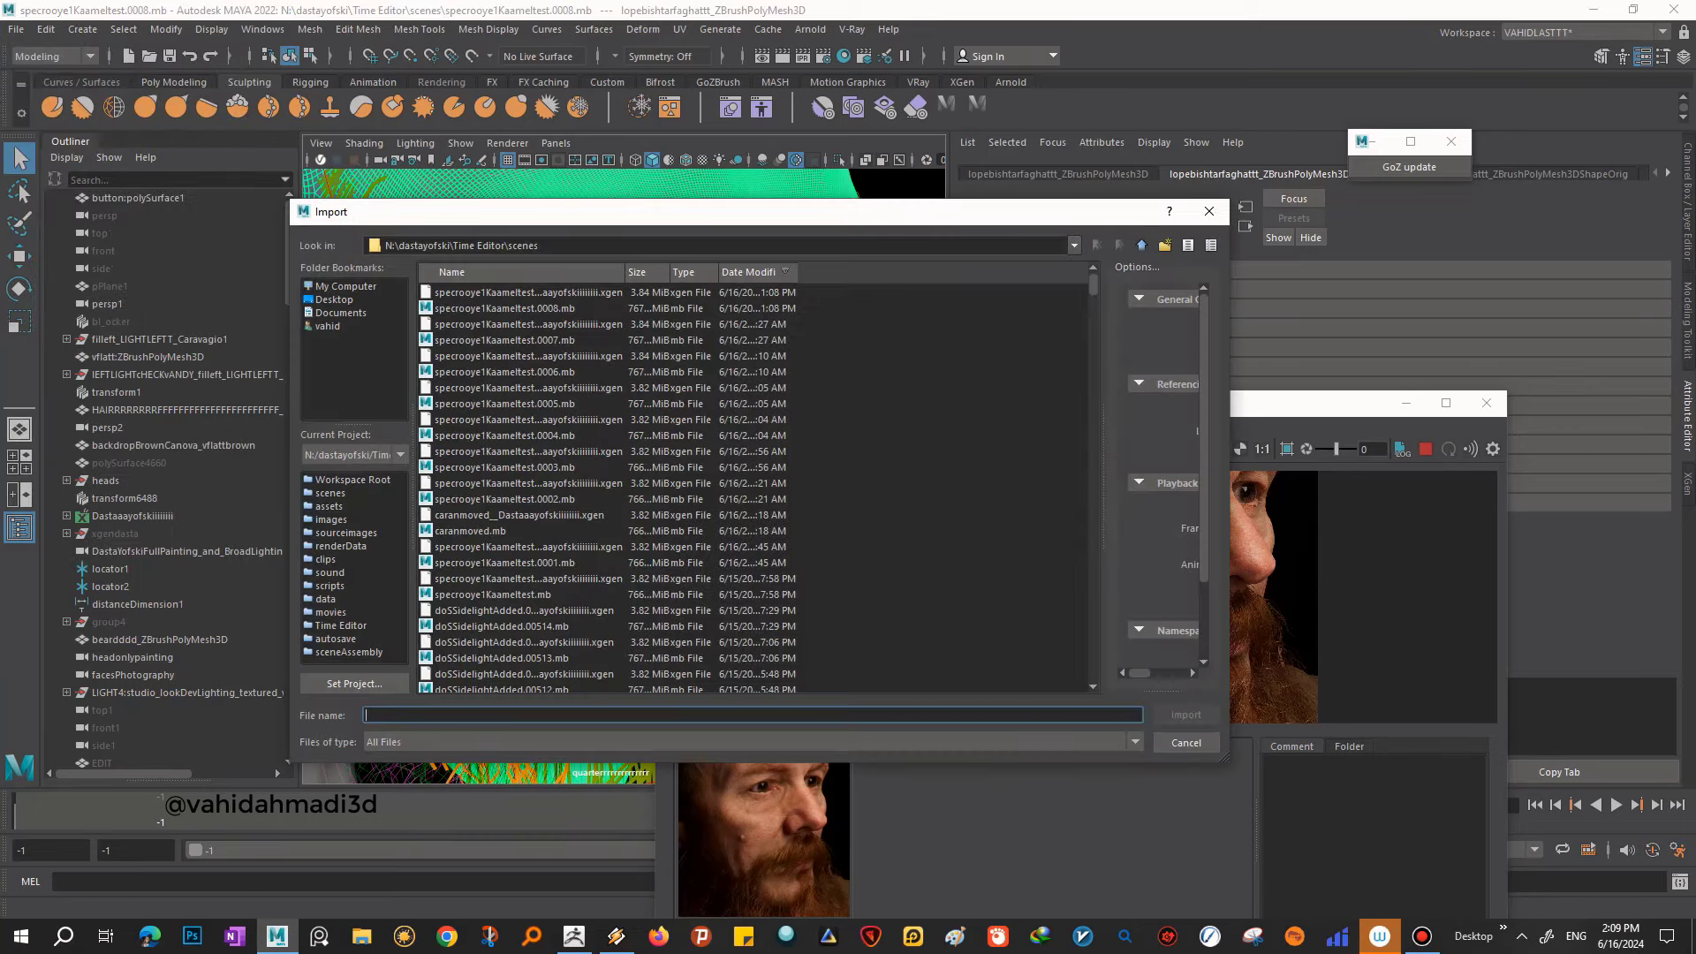
pyautogui.press('Return')
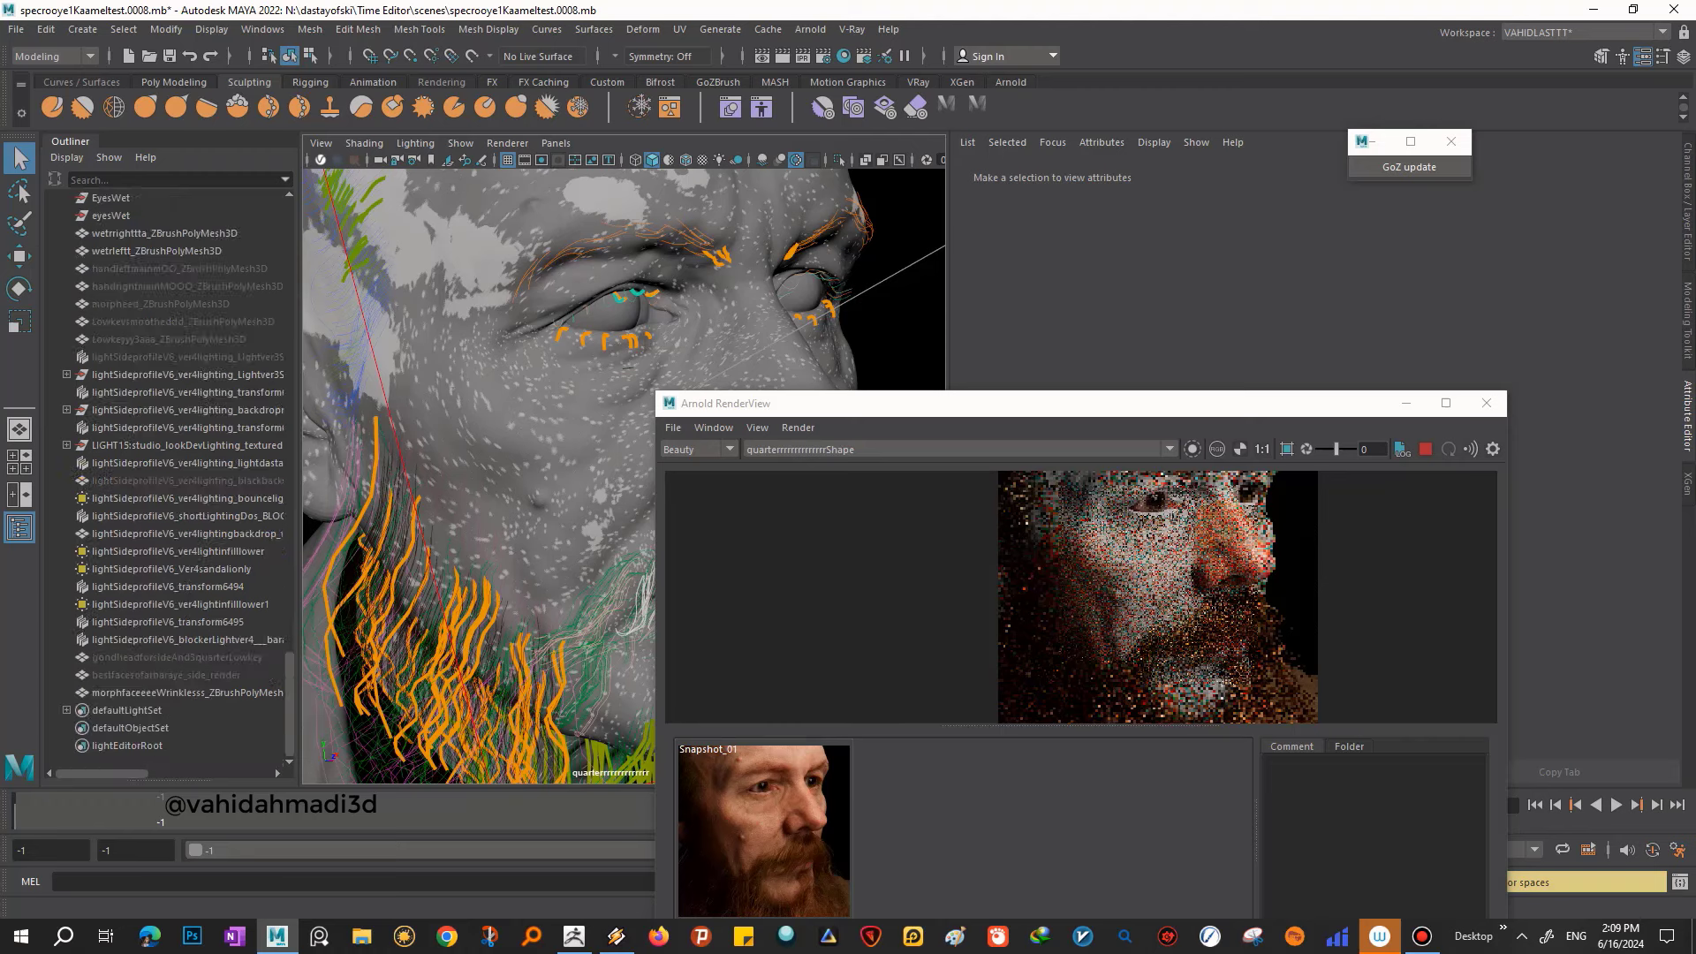
# - Add the imported wrinkle mesh as a new target in the face blend shape
pyautogui.click(177, 692)
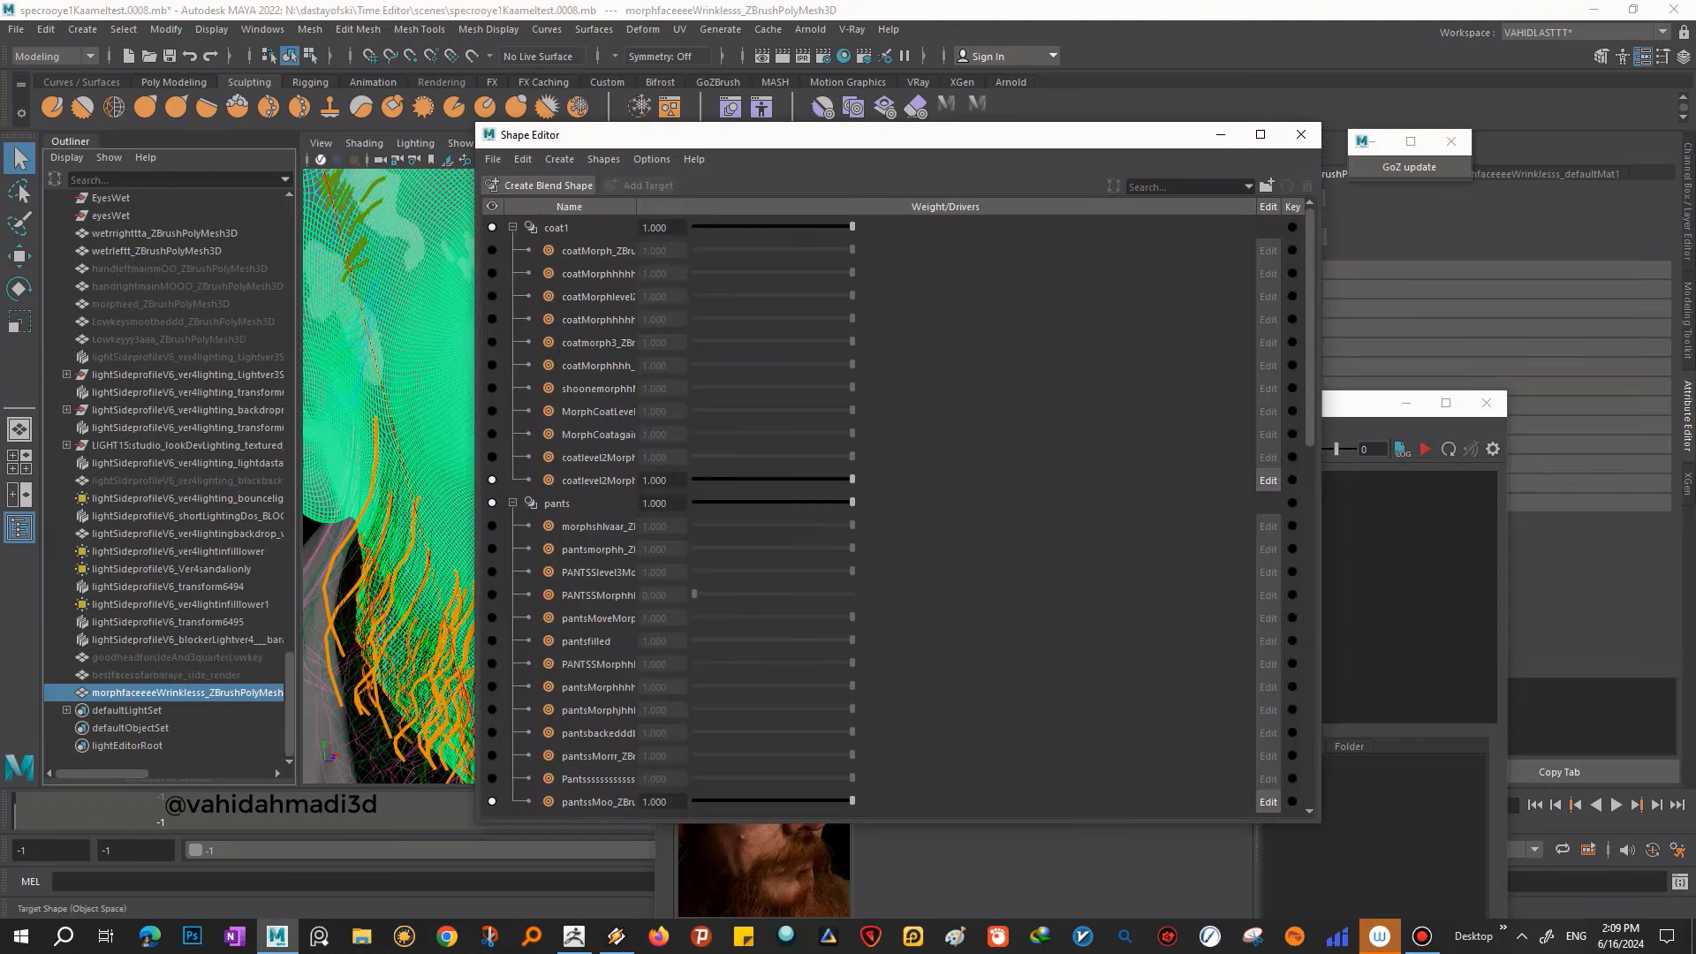
pyautogui.scroll(-5, 883, 512)
pyautogui.scroll(-5, 883, 513)
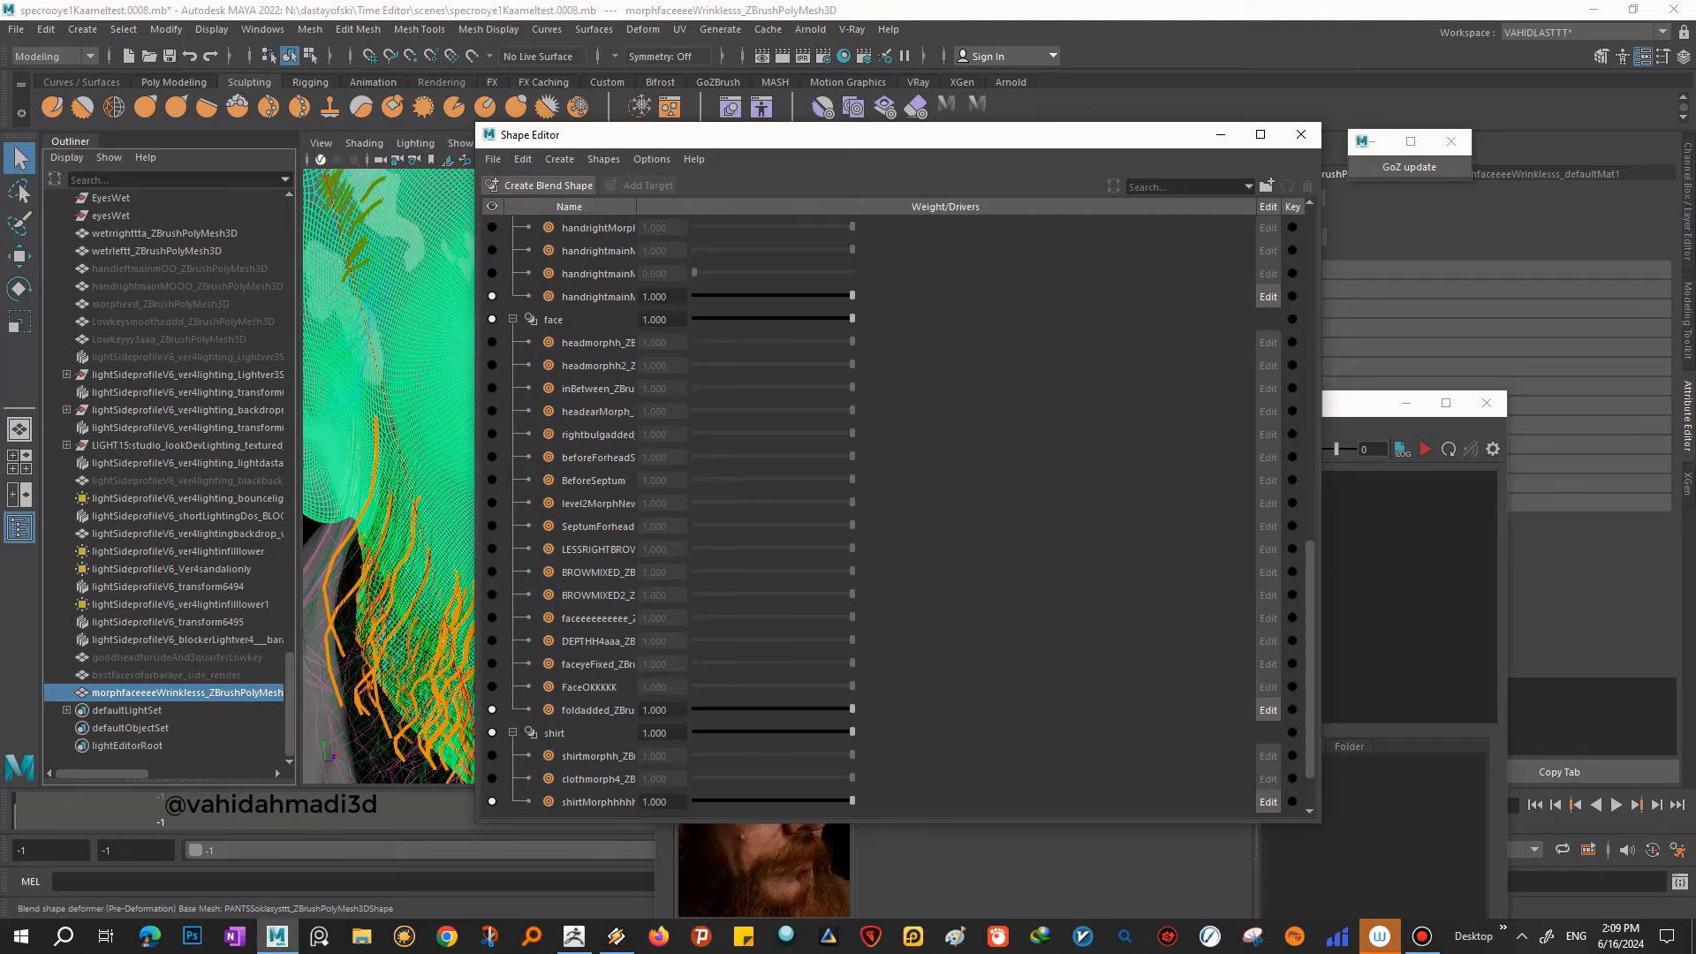
pyautogui.click(598, 710)
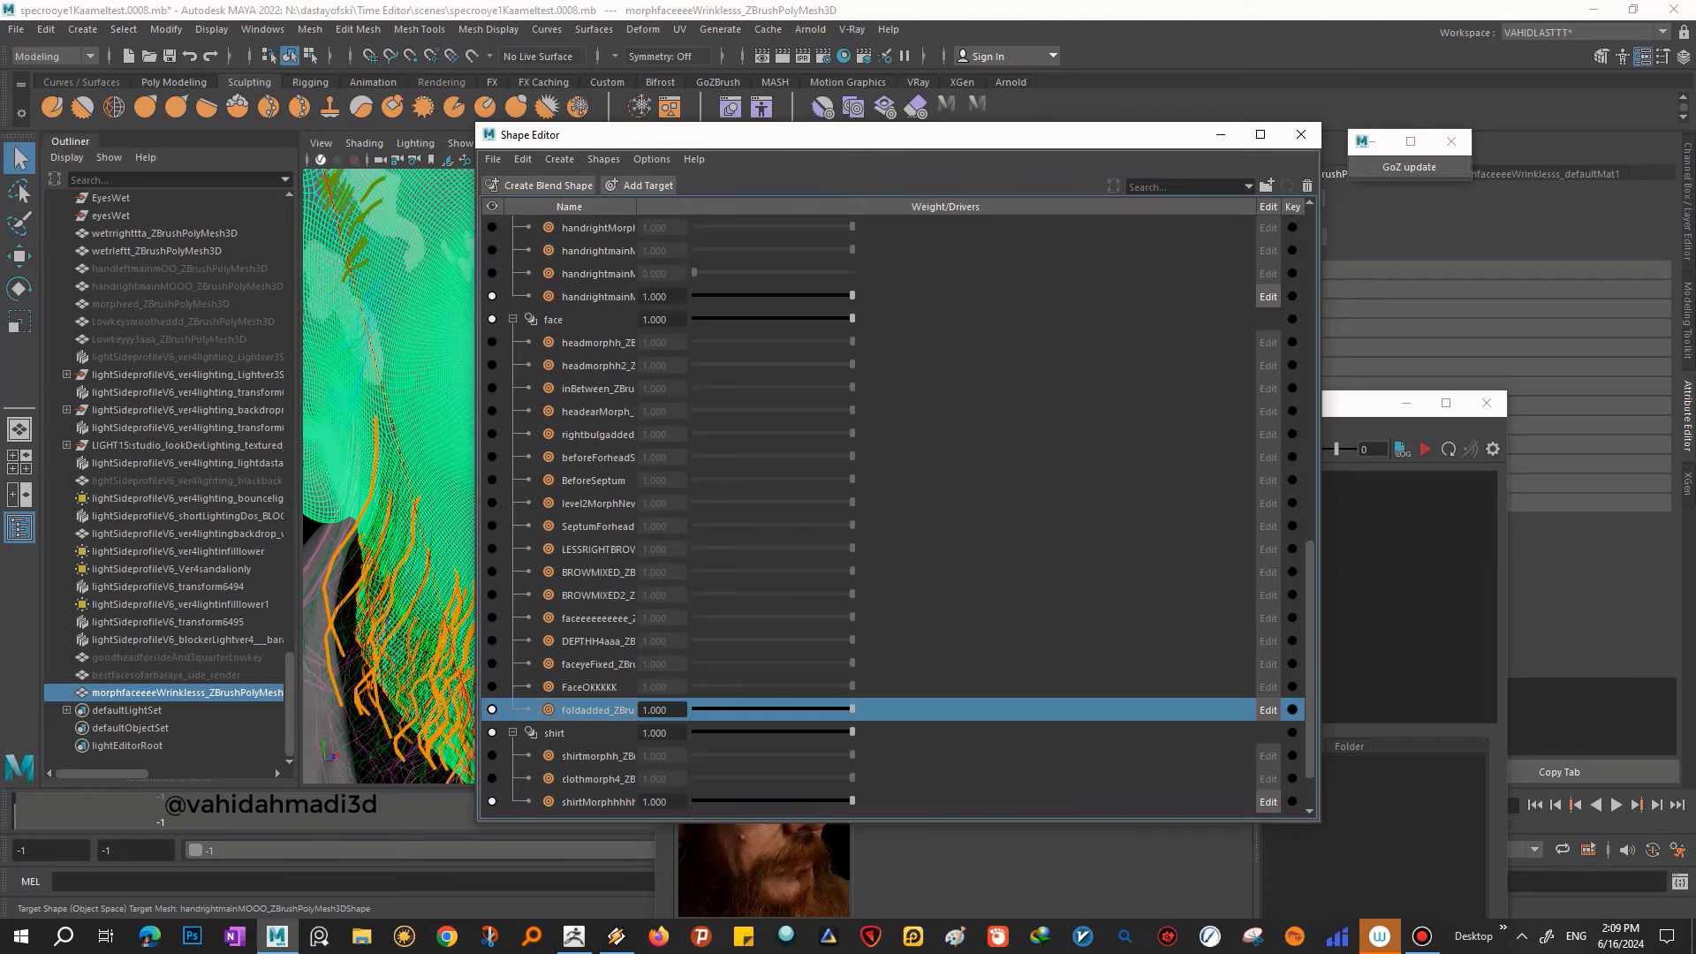
pyautogui.click(559, 159)
pyautogui.click(616, 231)
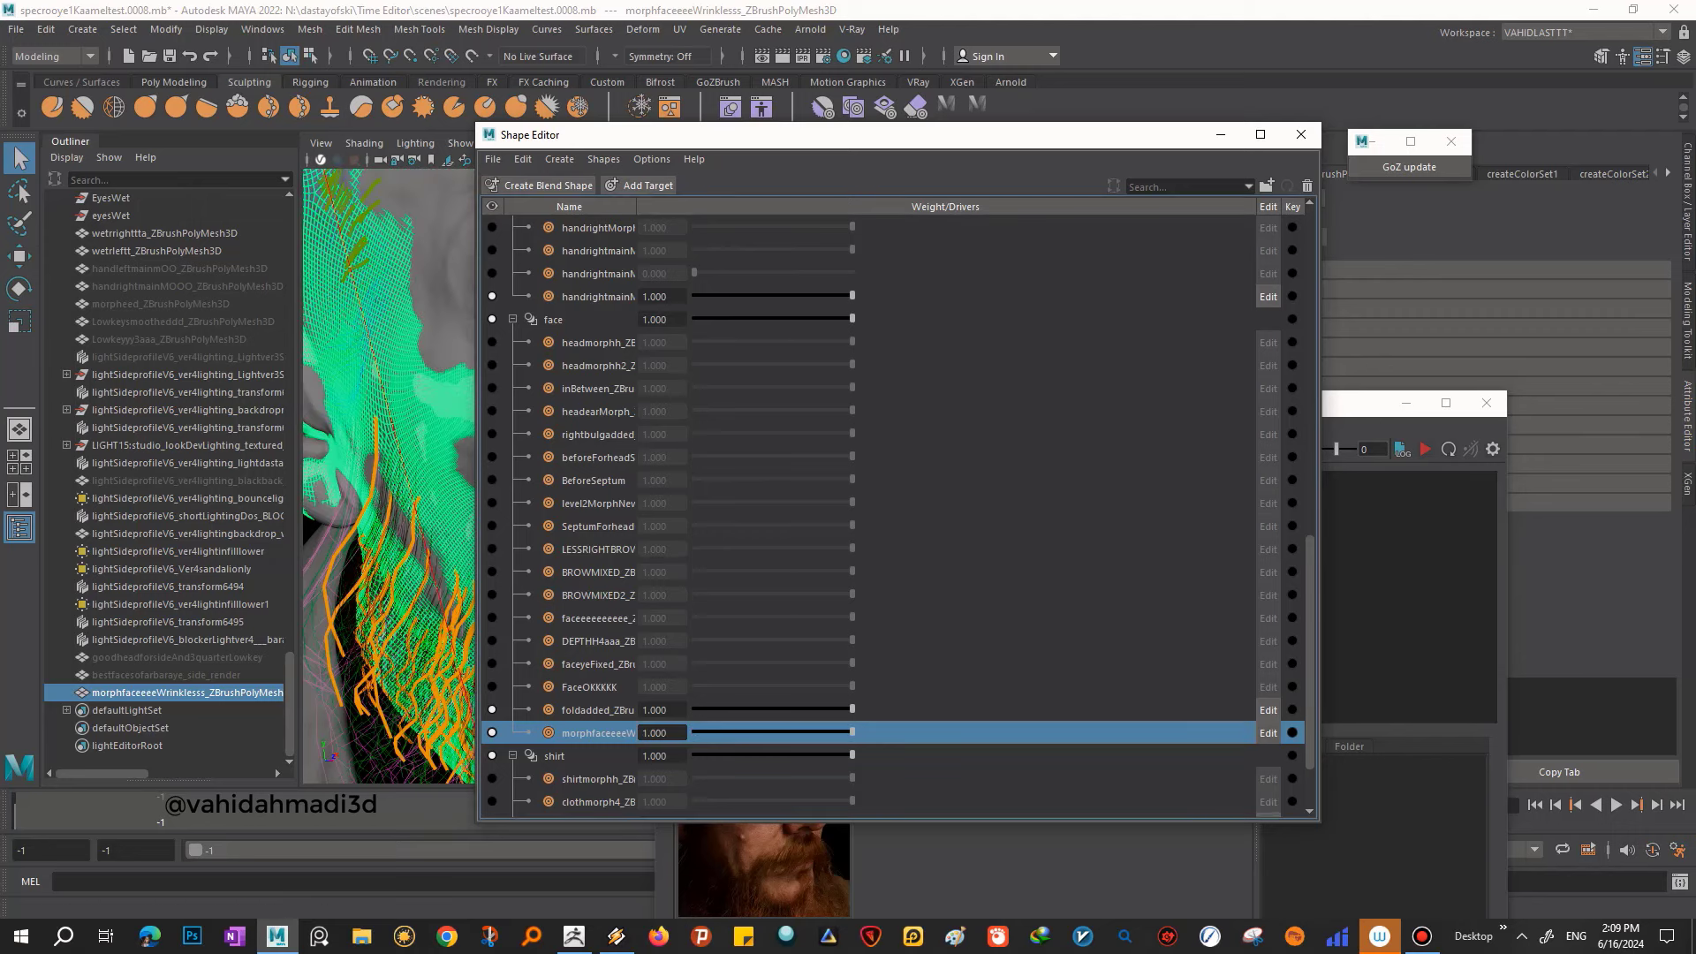
# - Rename the new Shape Editor target to Wrinkless
pyautogui.doubleClick(598, 733)
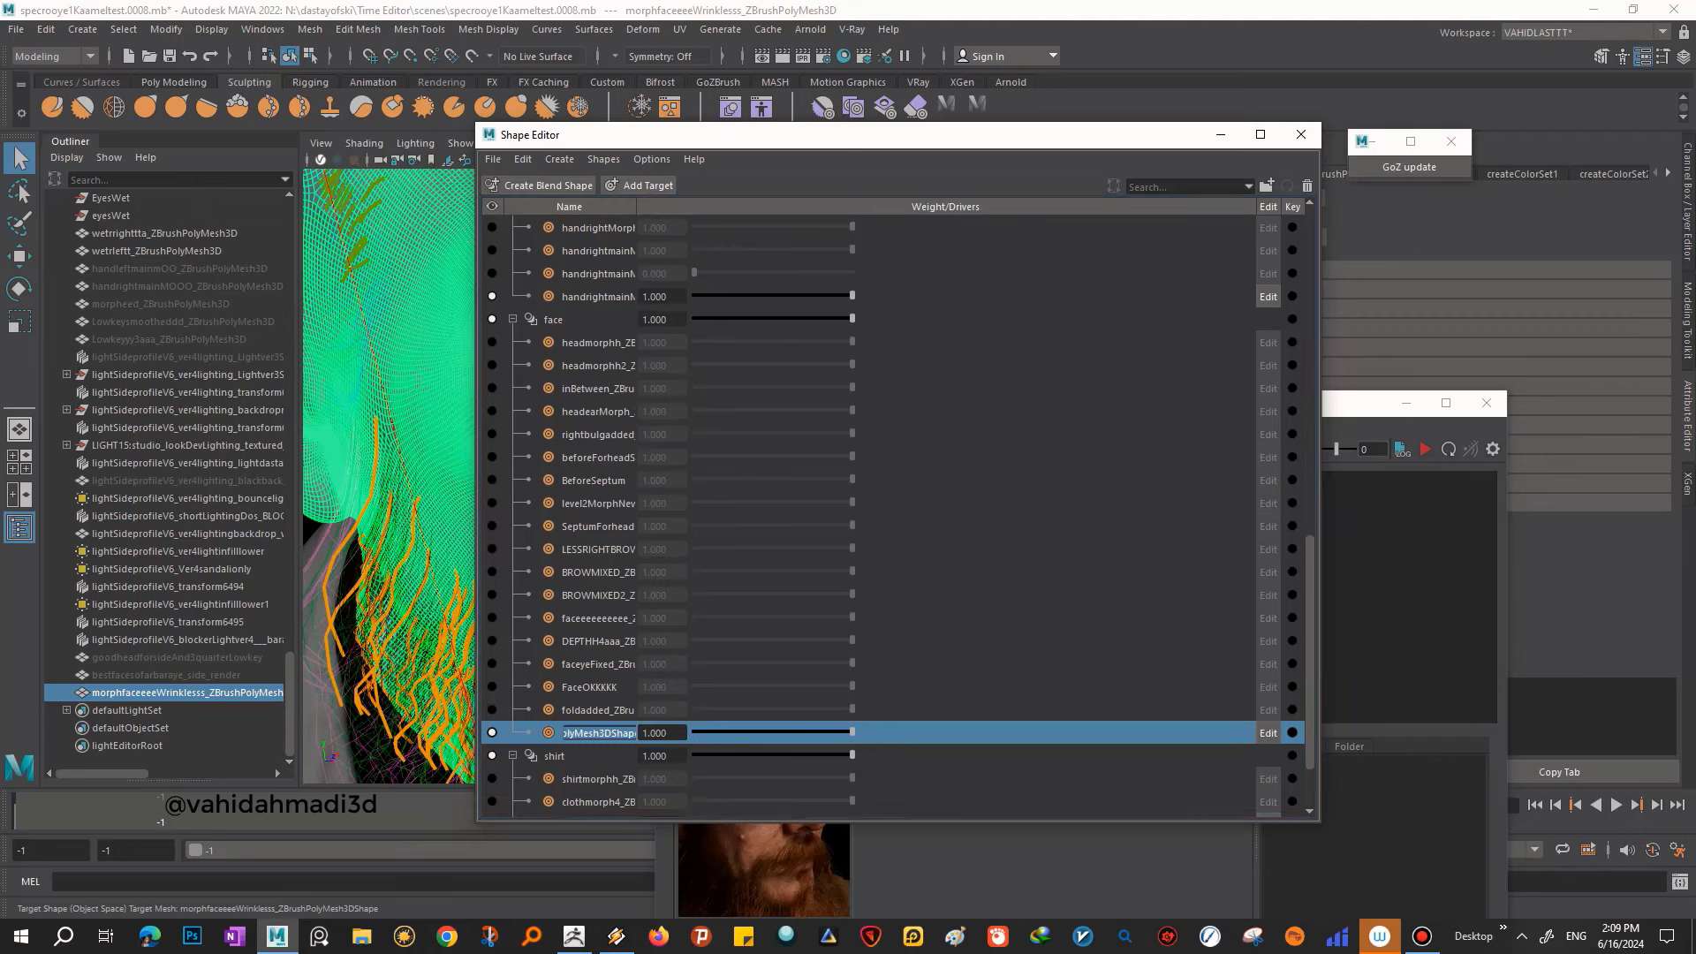
pyautogui.write('Wri')
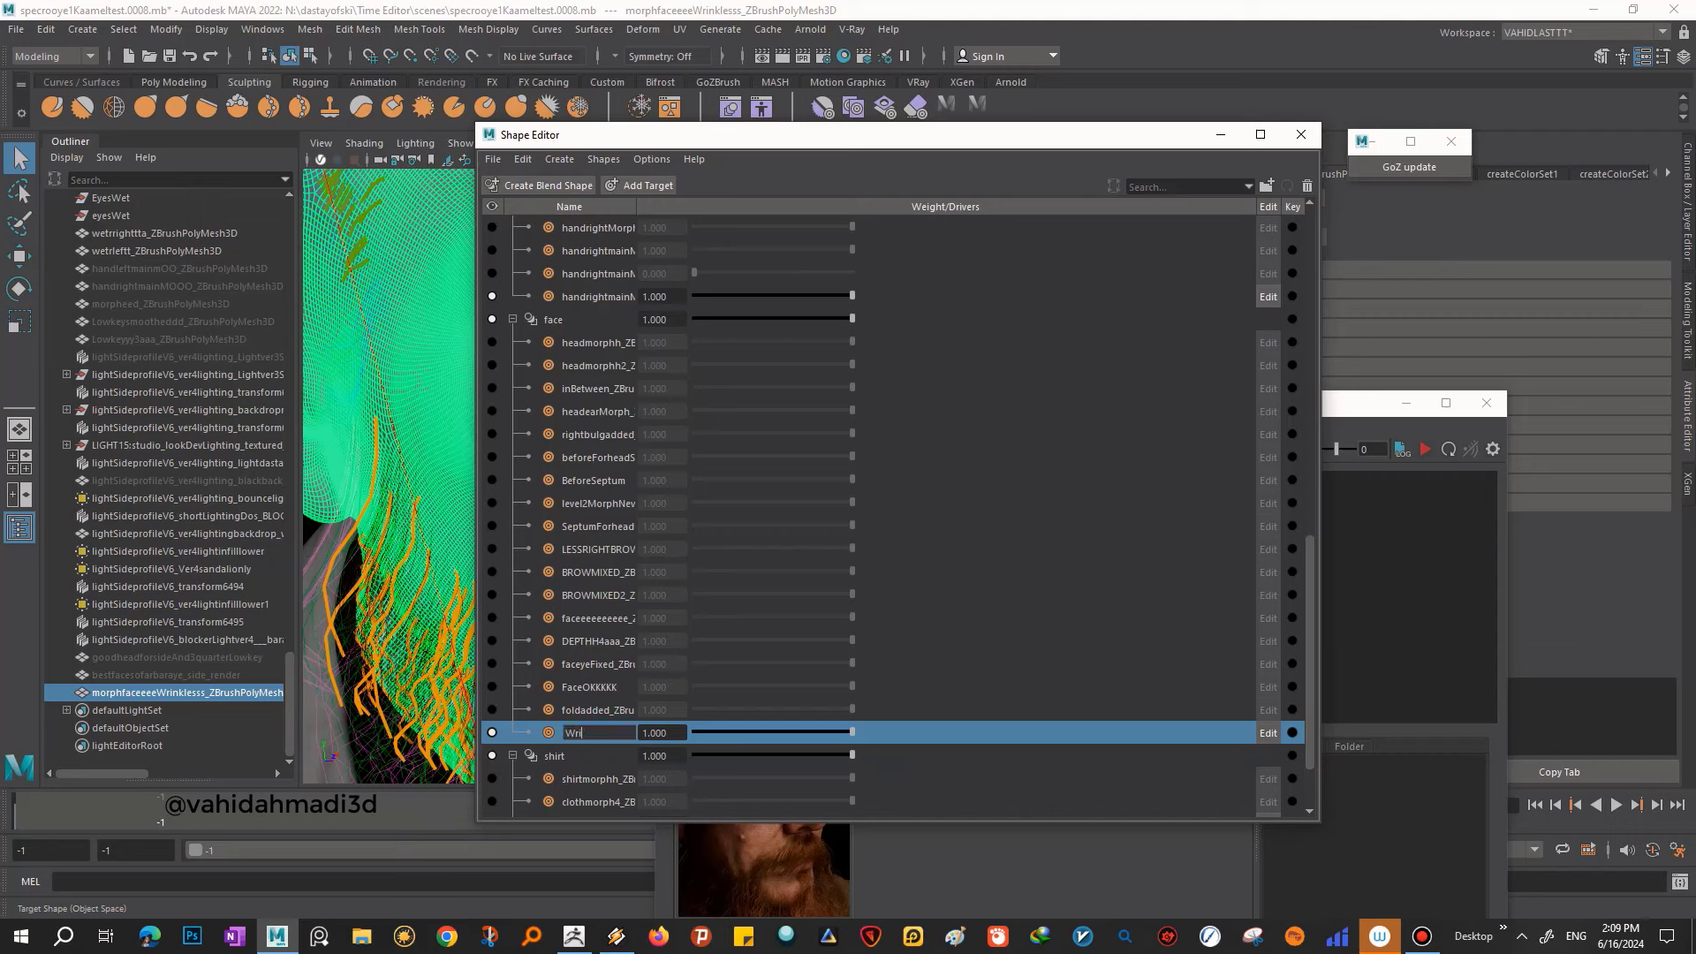
pyautogui.write('nkless')
pyautogui.press('Return')
pyautogui.click(1351, 747)
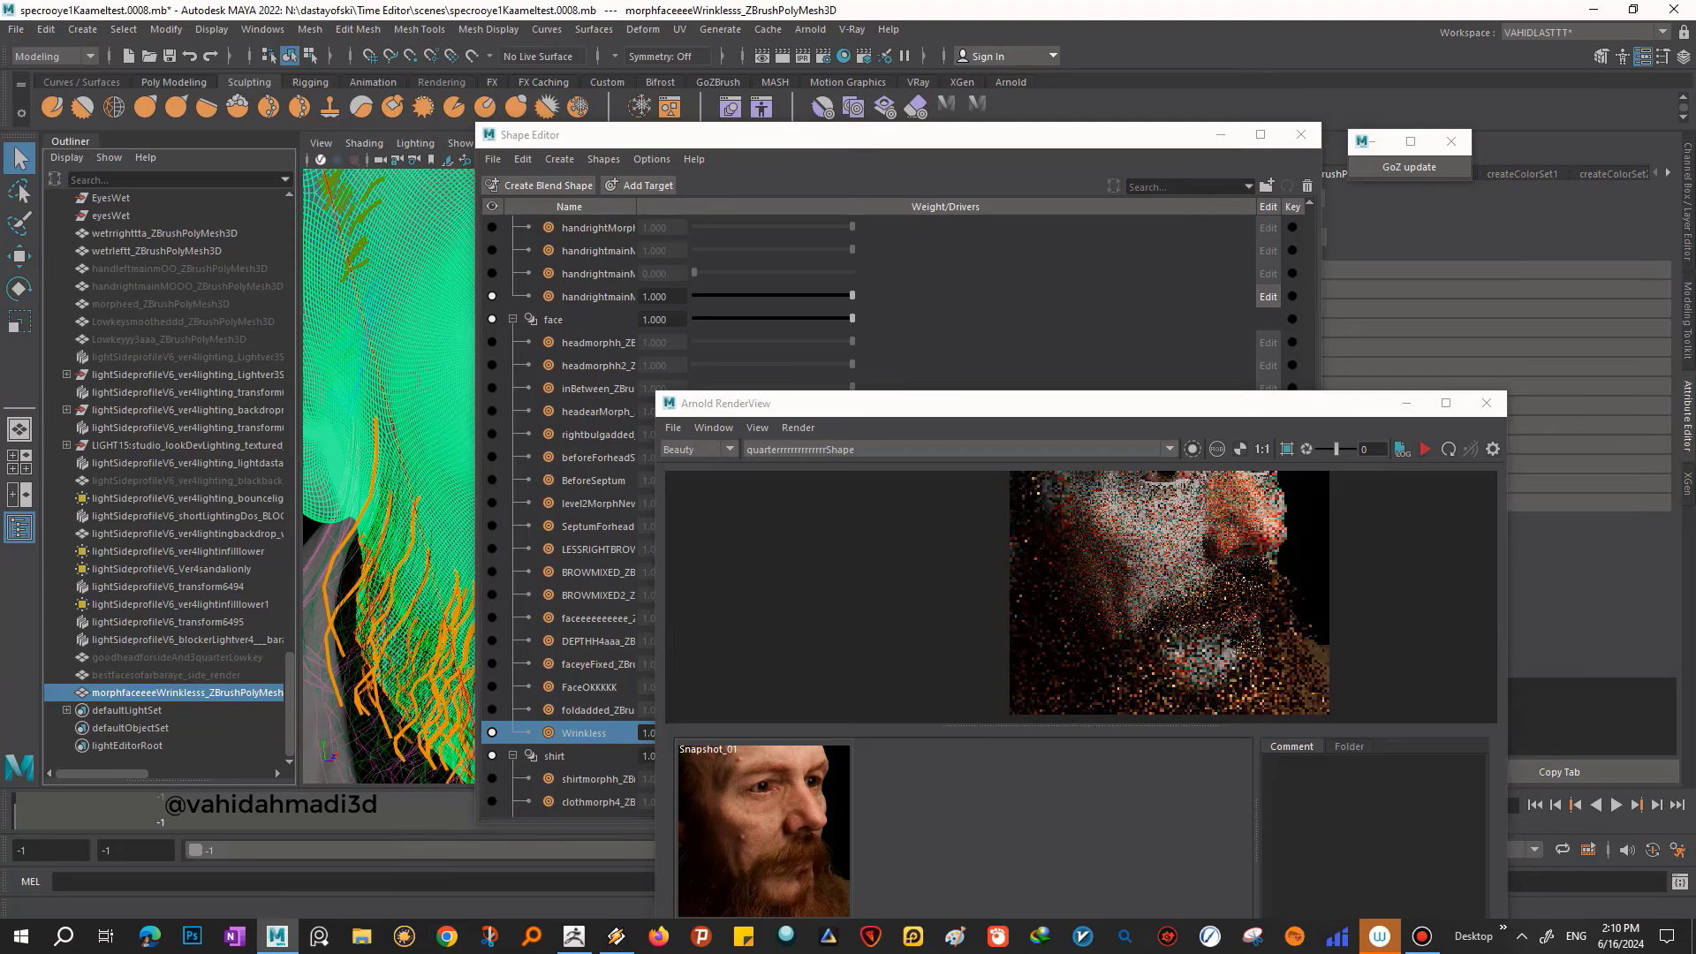
# - Rename the imported mesh MorphWrinkless, hide it with Ctrl+H, and minimise the Shape Editor
pyautogui.doubleClick(186, 693)
pyautogui.write('Mo')
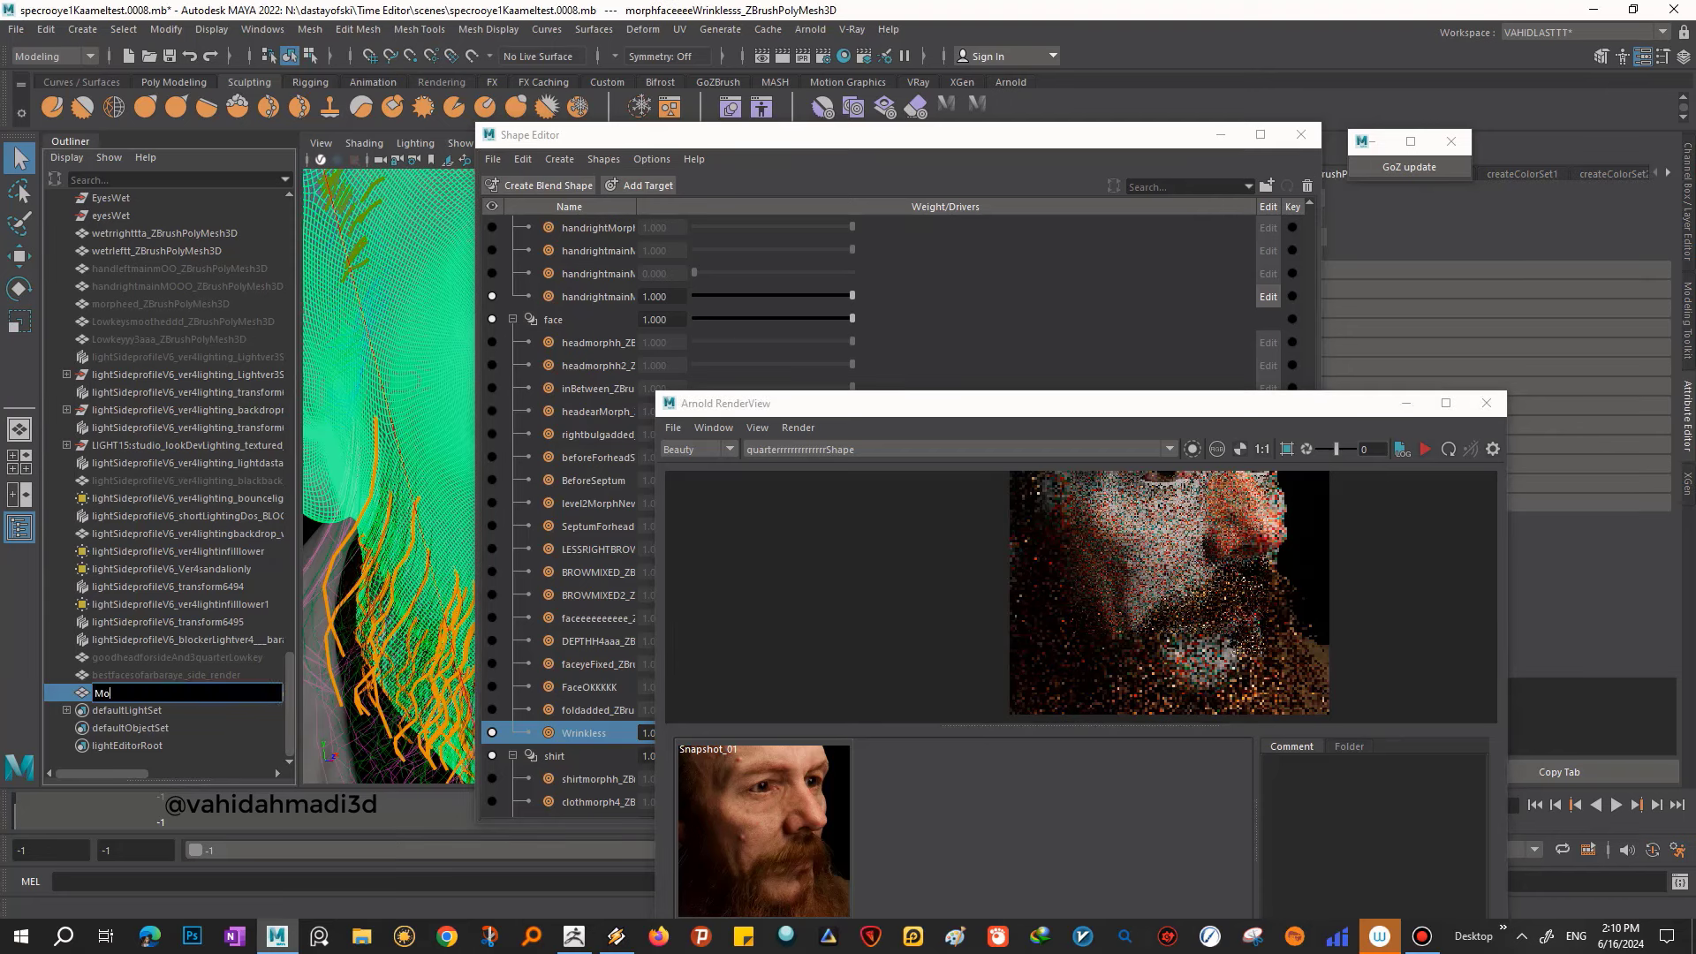
pyautogui.write('rph')
pyautogui.write('Wrinkless')
pyautogui.press('Return')
pyautogui.hotkey('ctrl', 'h')
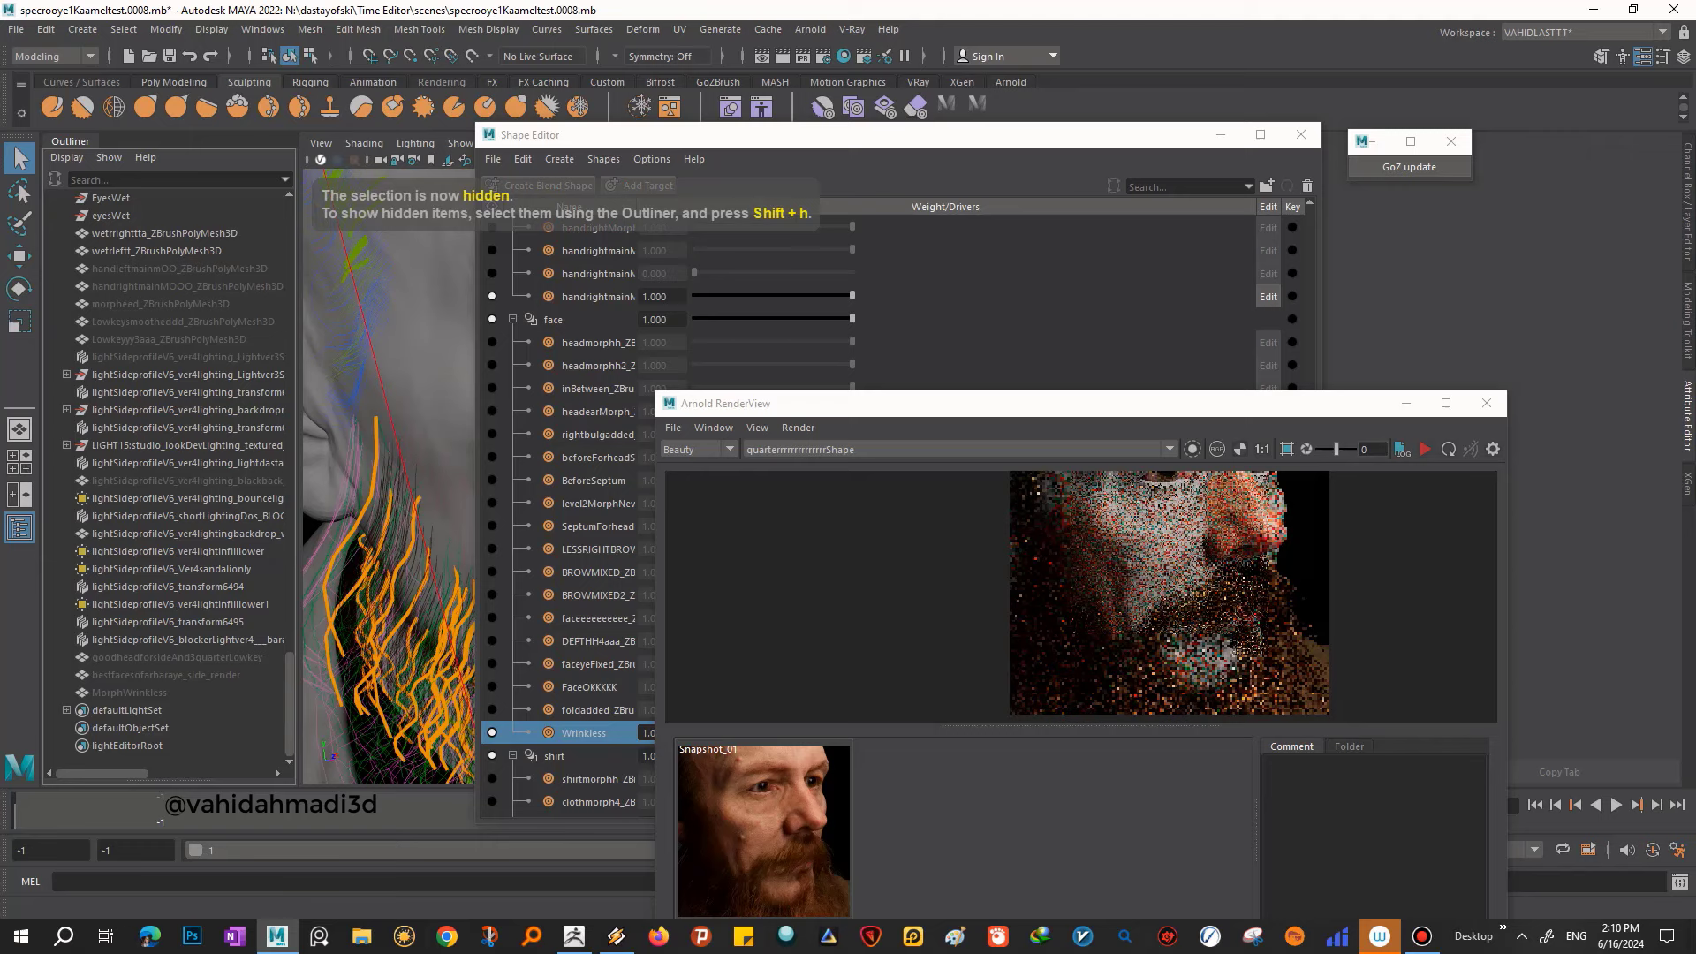
pyautogui.click(1220, 134)
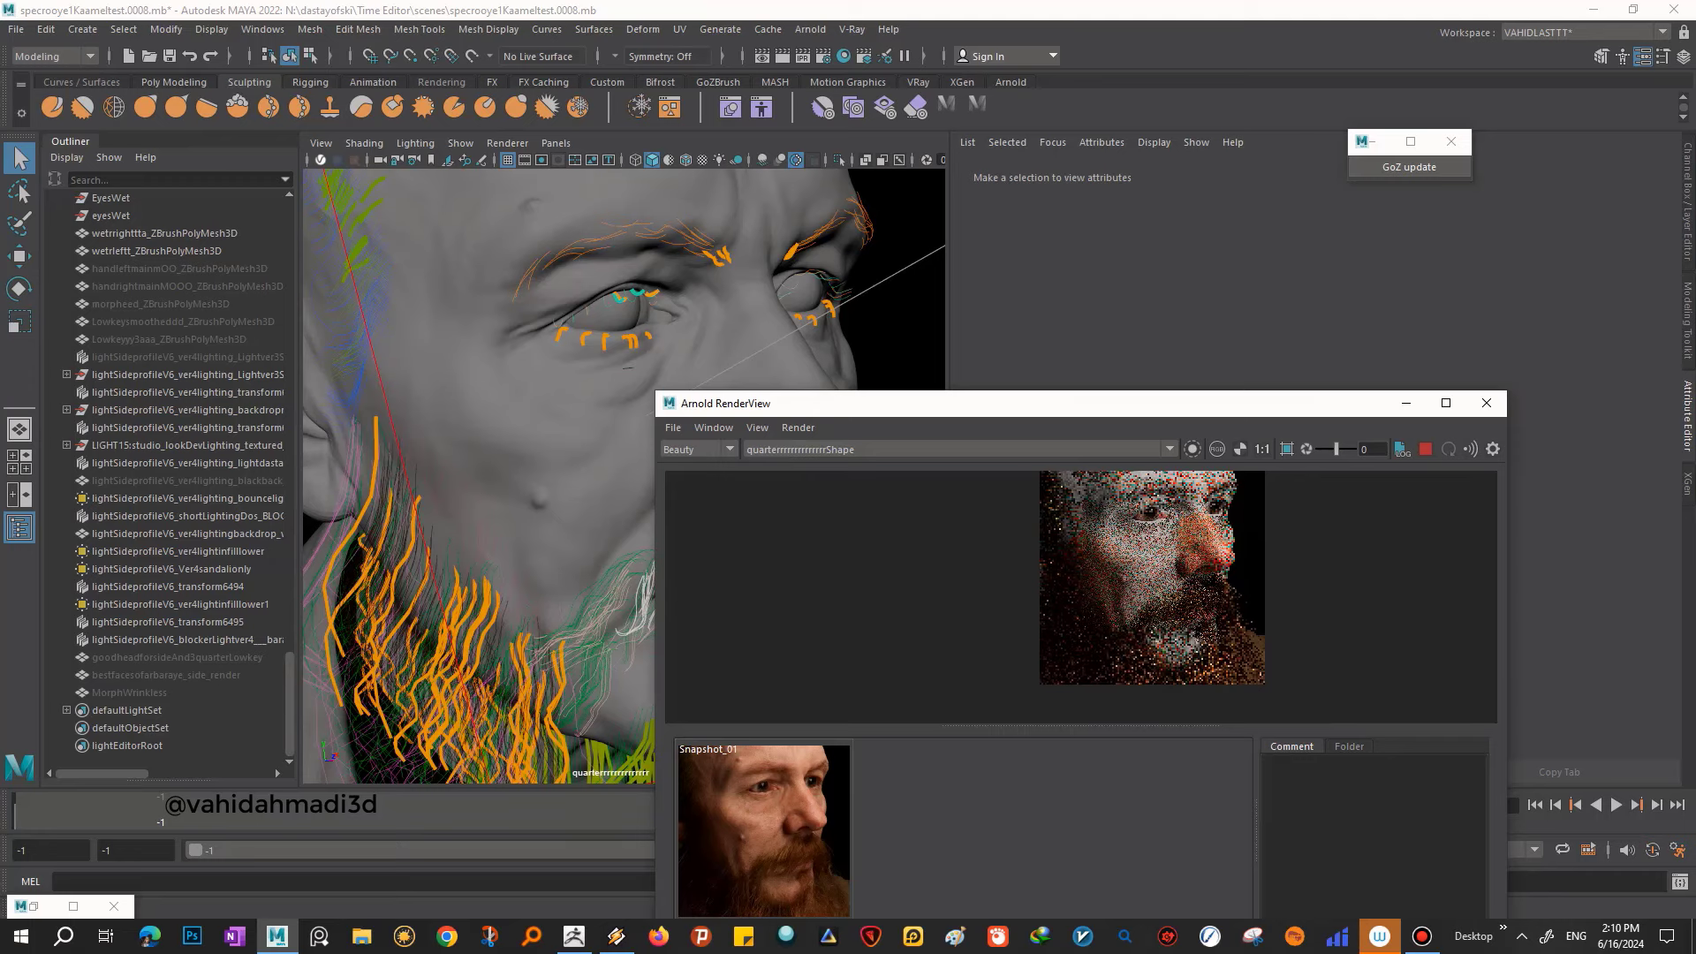
# - In Winamp, scrub the Rimsky-Korsakov track and move Satie's Gymnopédie up to playlist position 8
pyautogui.click(616, 936)
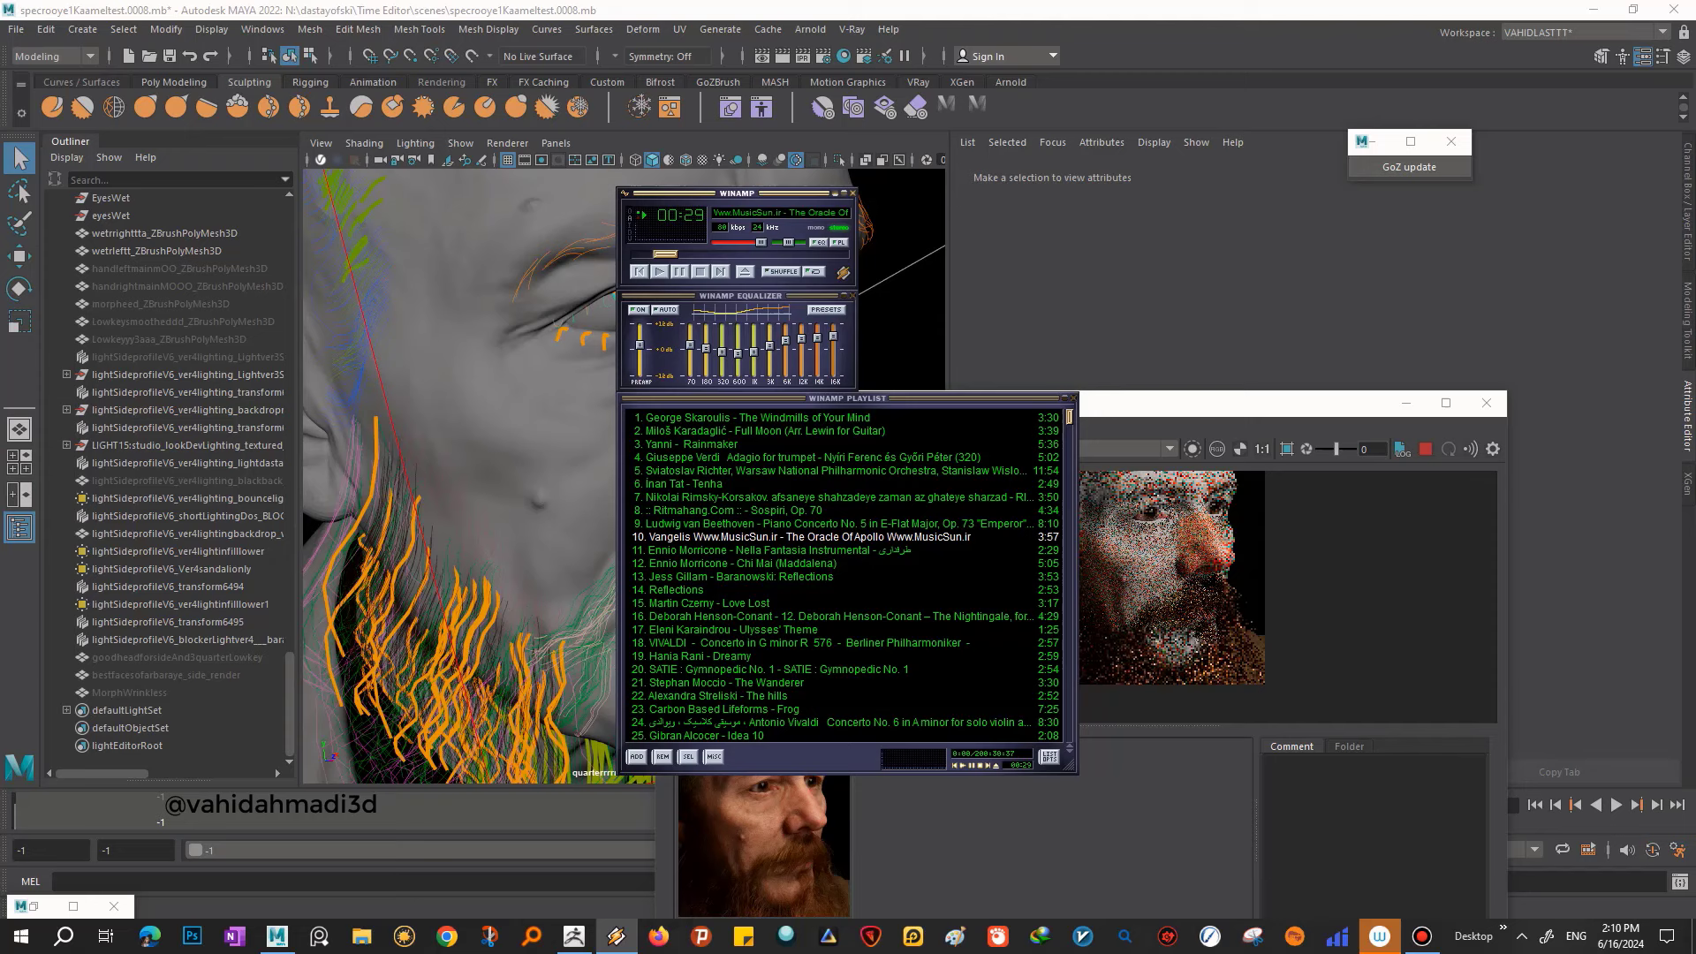
pyautogui.press('z')
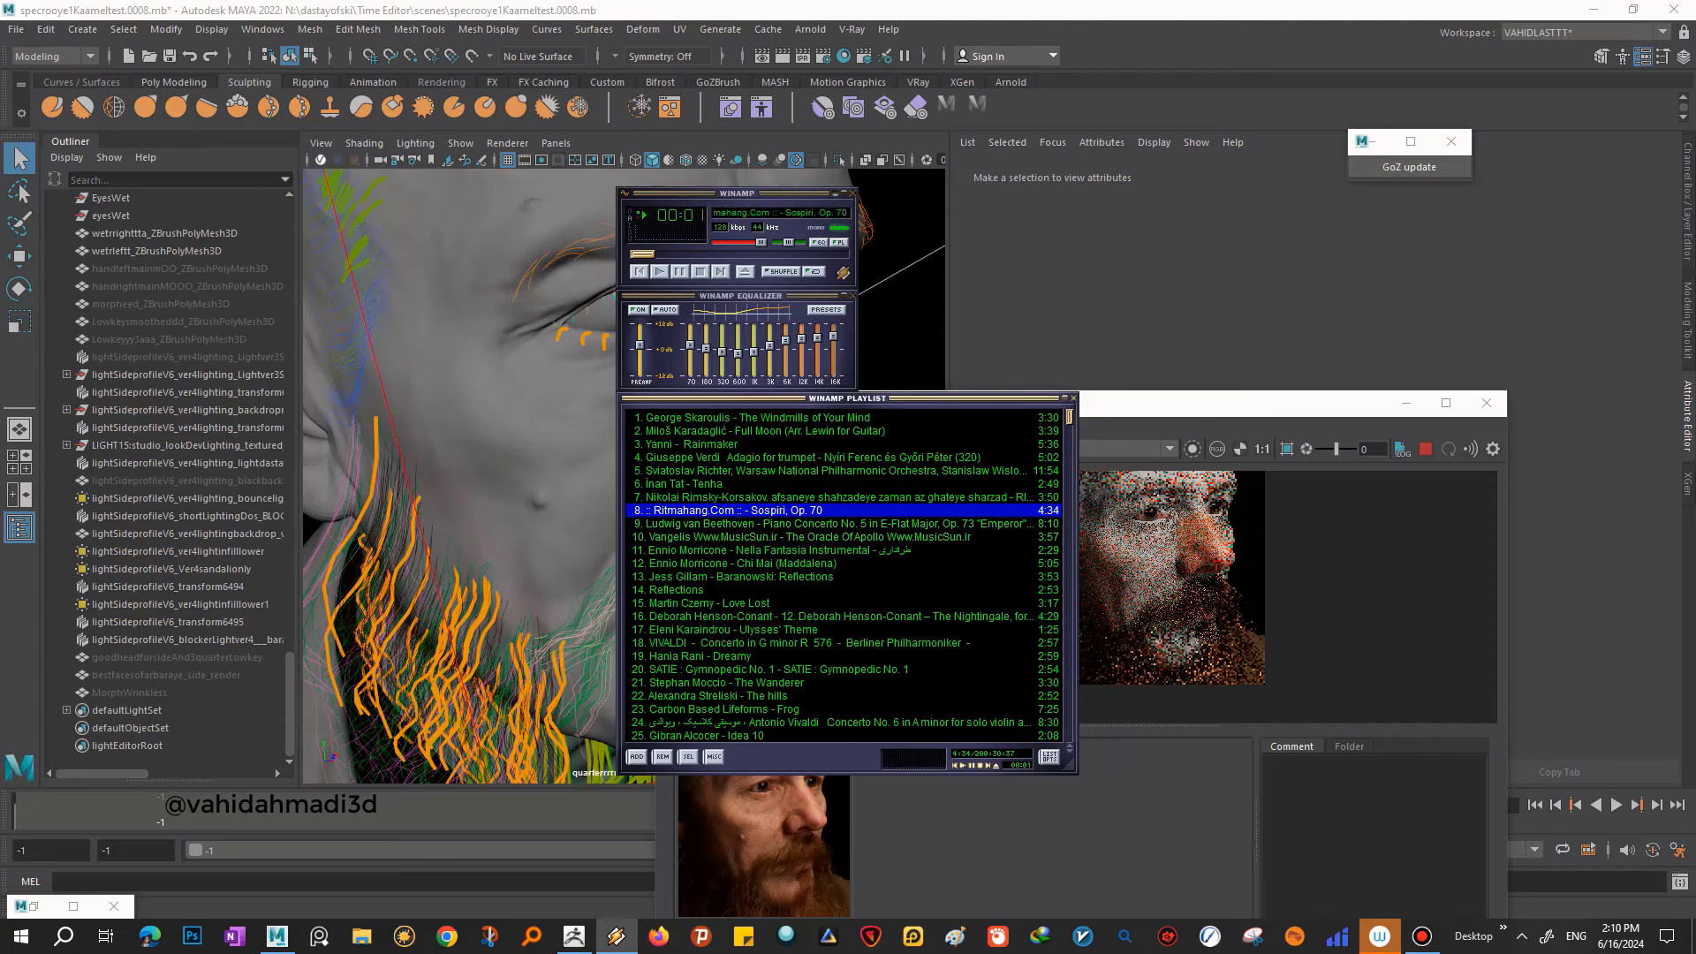
pyautogui.moveTo(642, 254); pyautogui.dragTo(668, 254)
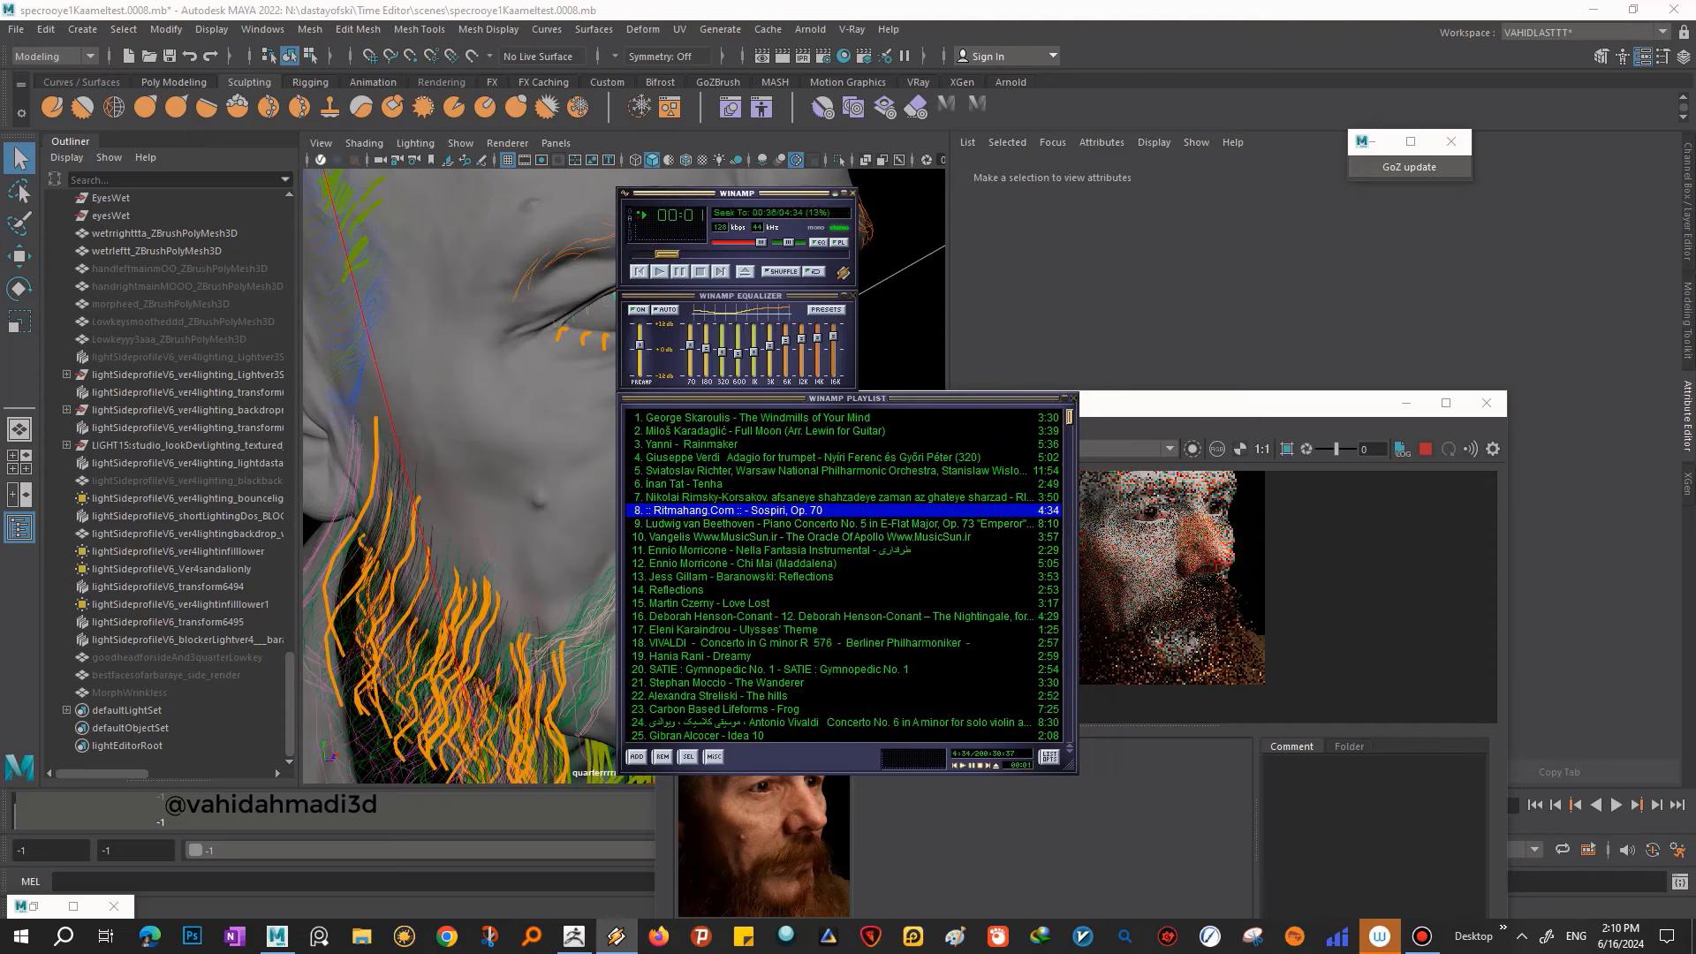
pyautogui.press('z')
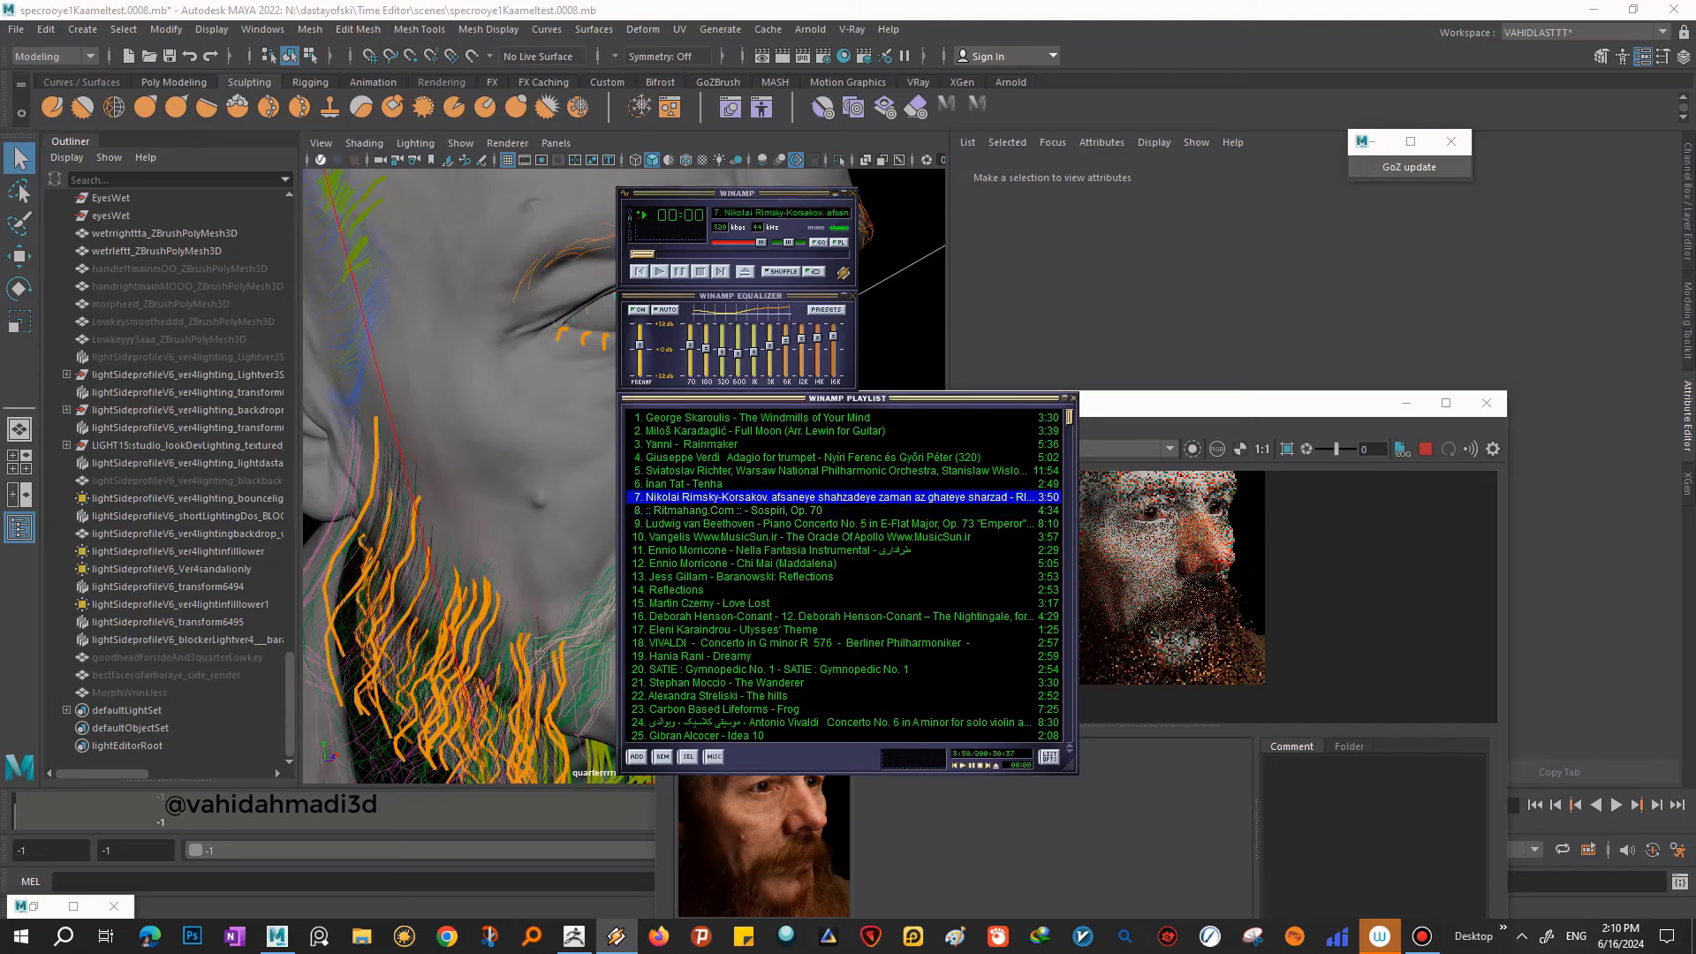
pyautogui.moveTo(637, 255); pyautogui.dragTo(724, 255)
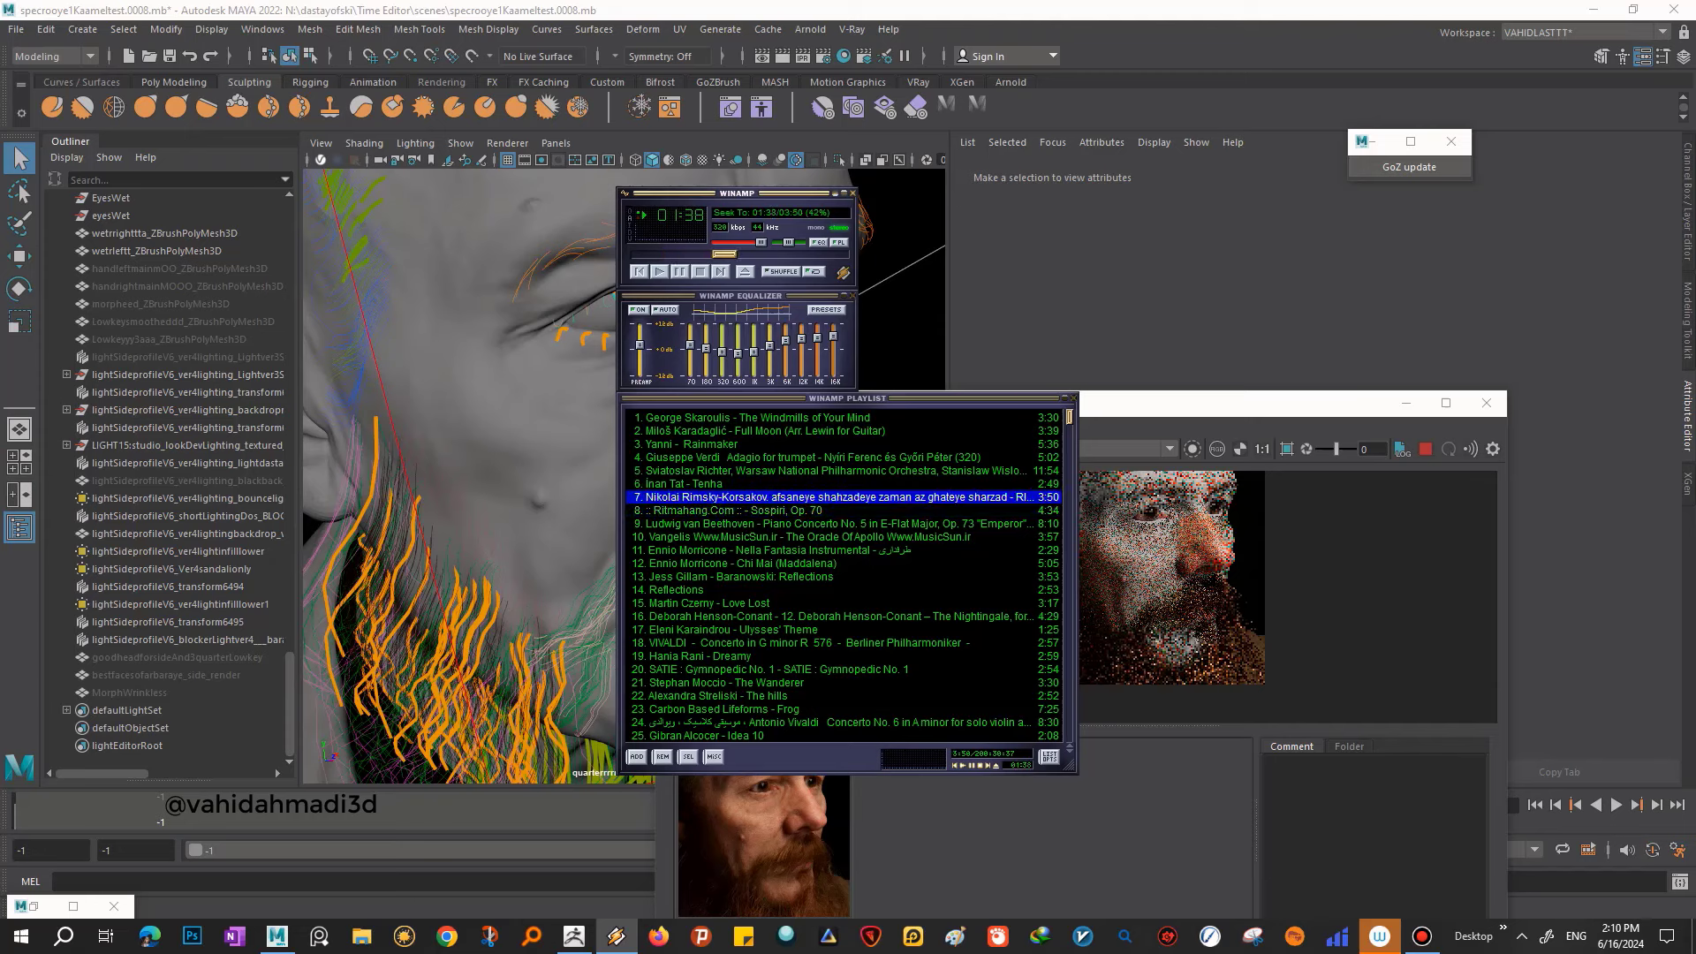
pyautogui.moveTo(778, 669); pyautogui.dragTo(777, 509)
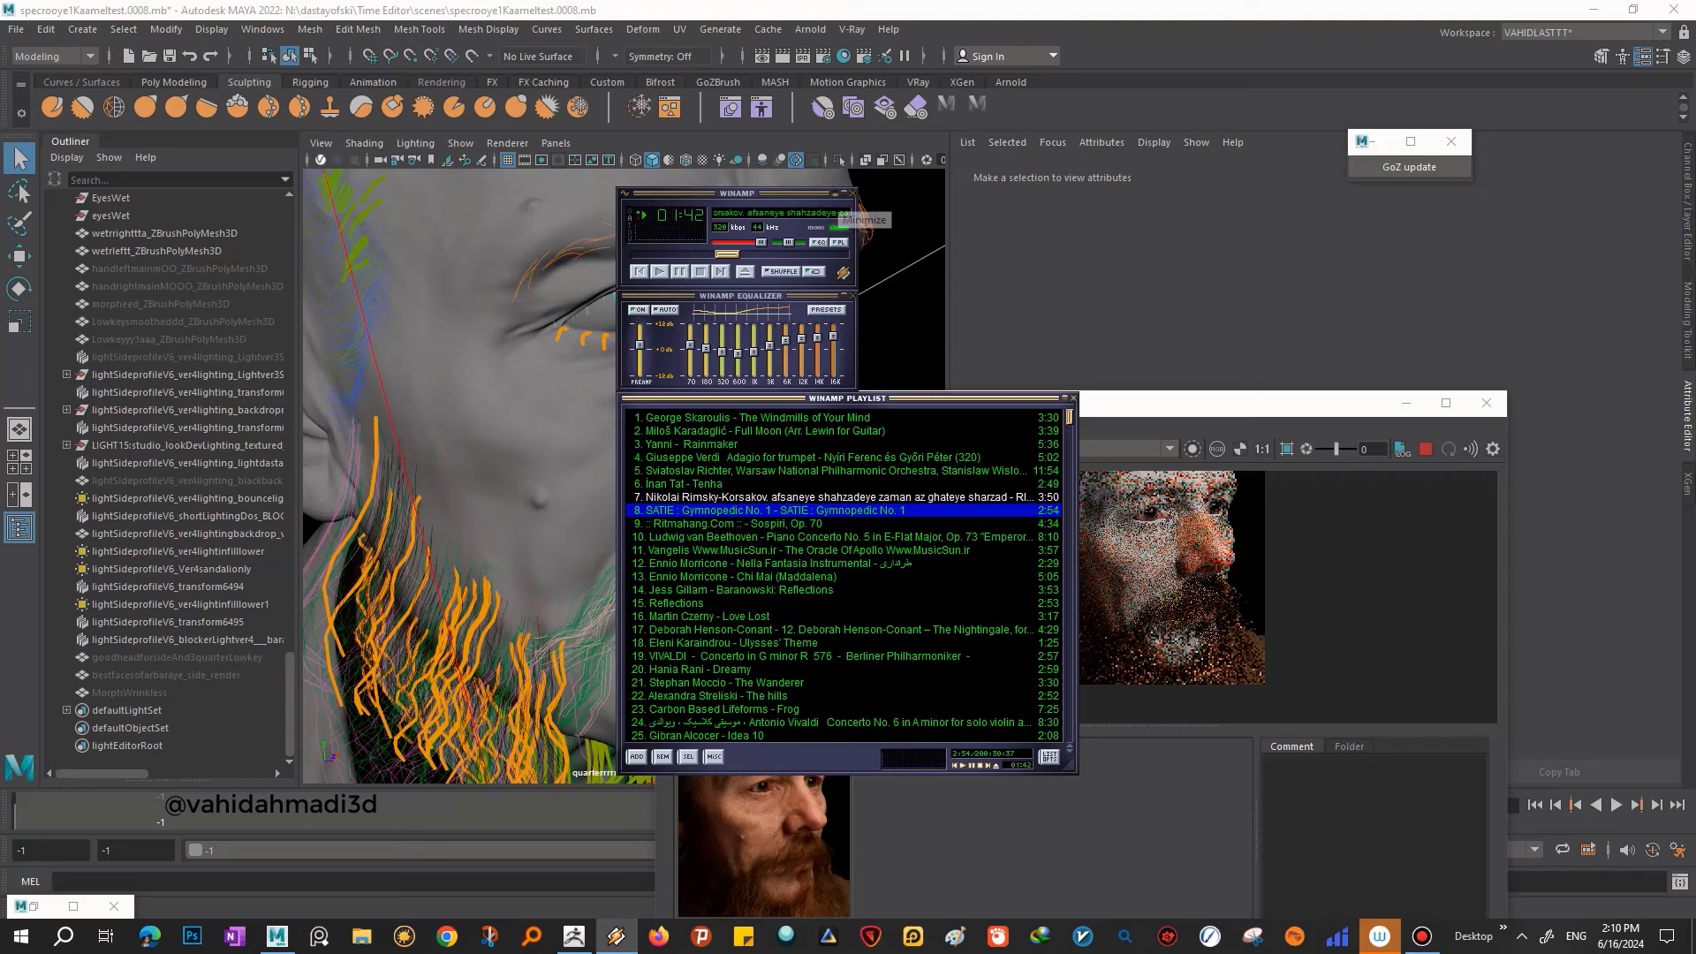
# - Minimise Winamp, move the render view aside, save the Maya scene, and return to ZBrush
pyautogui.click(836, 193)
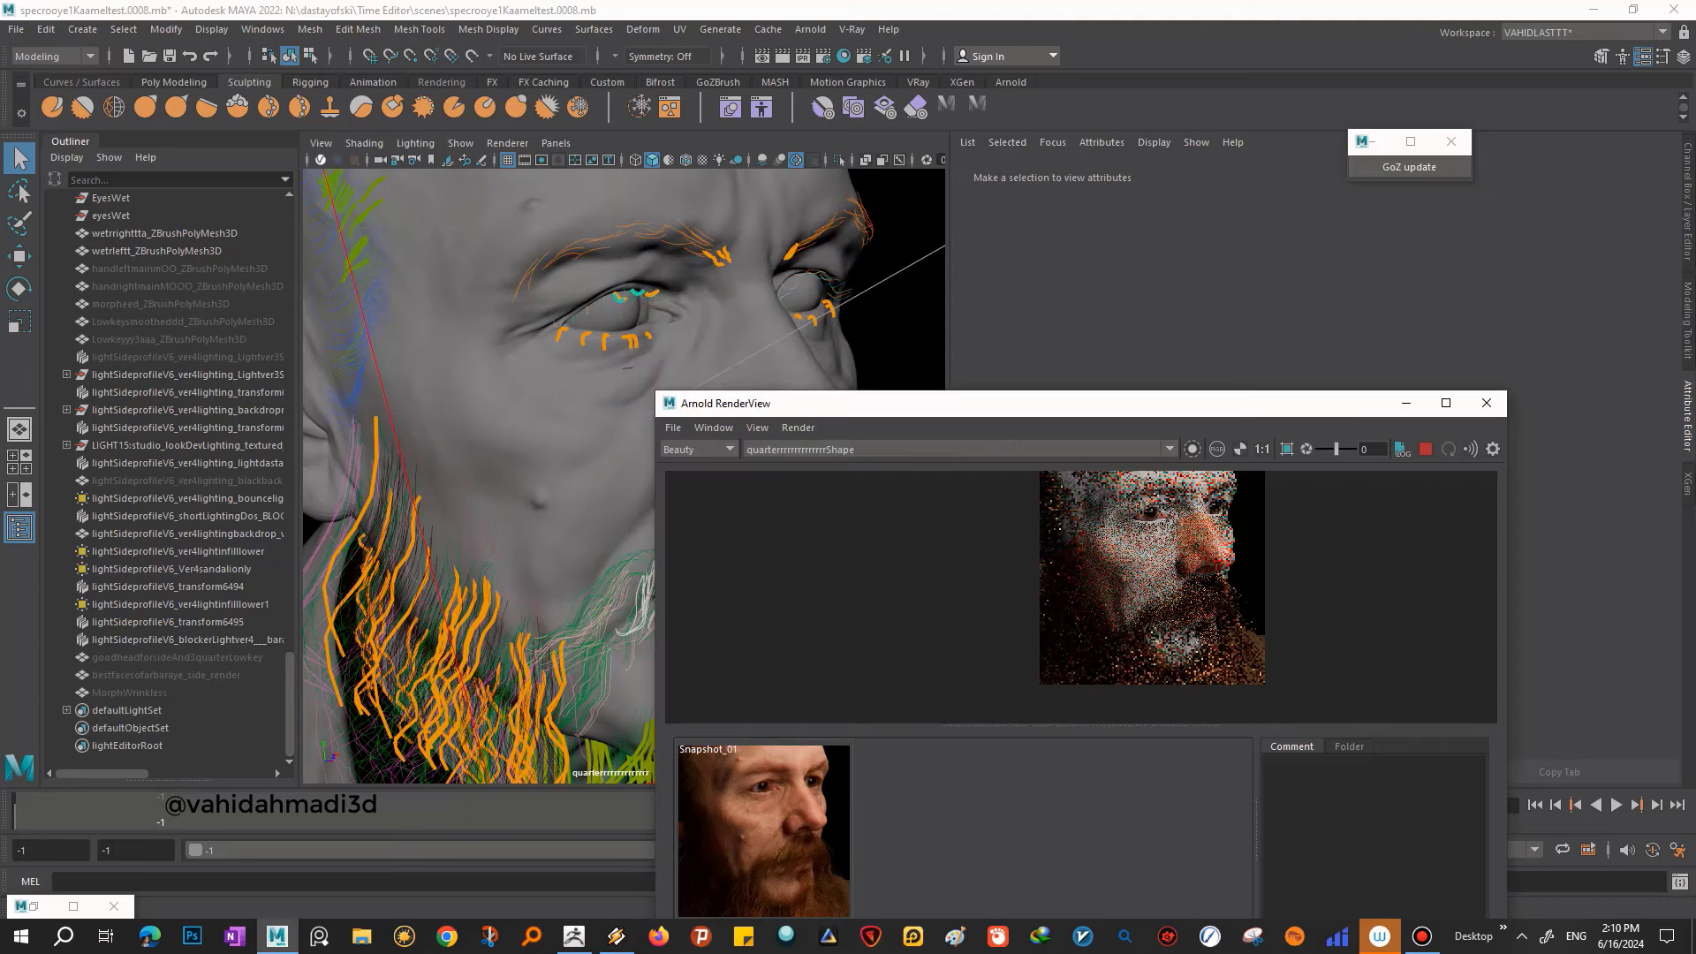
pyautogui.moveTo(972, 403); pyautogui.dragTo(706, 152)
pyautogui.click(16, 29)
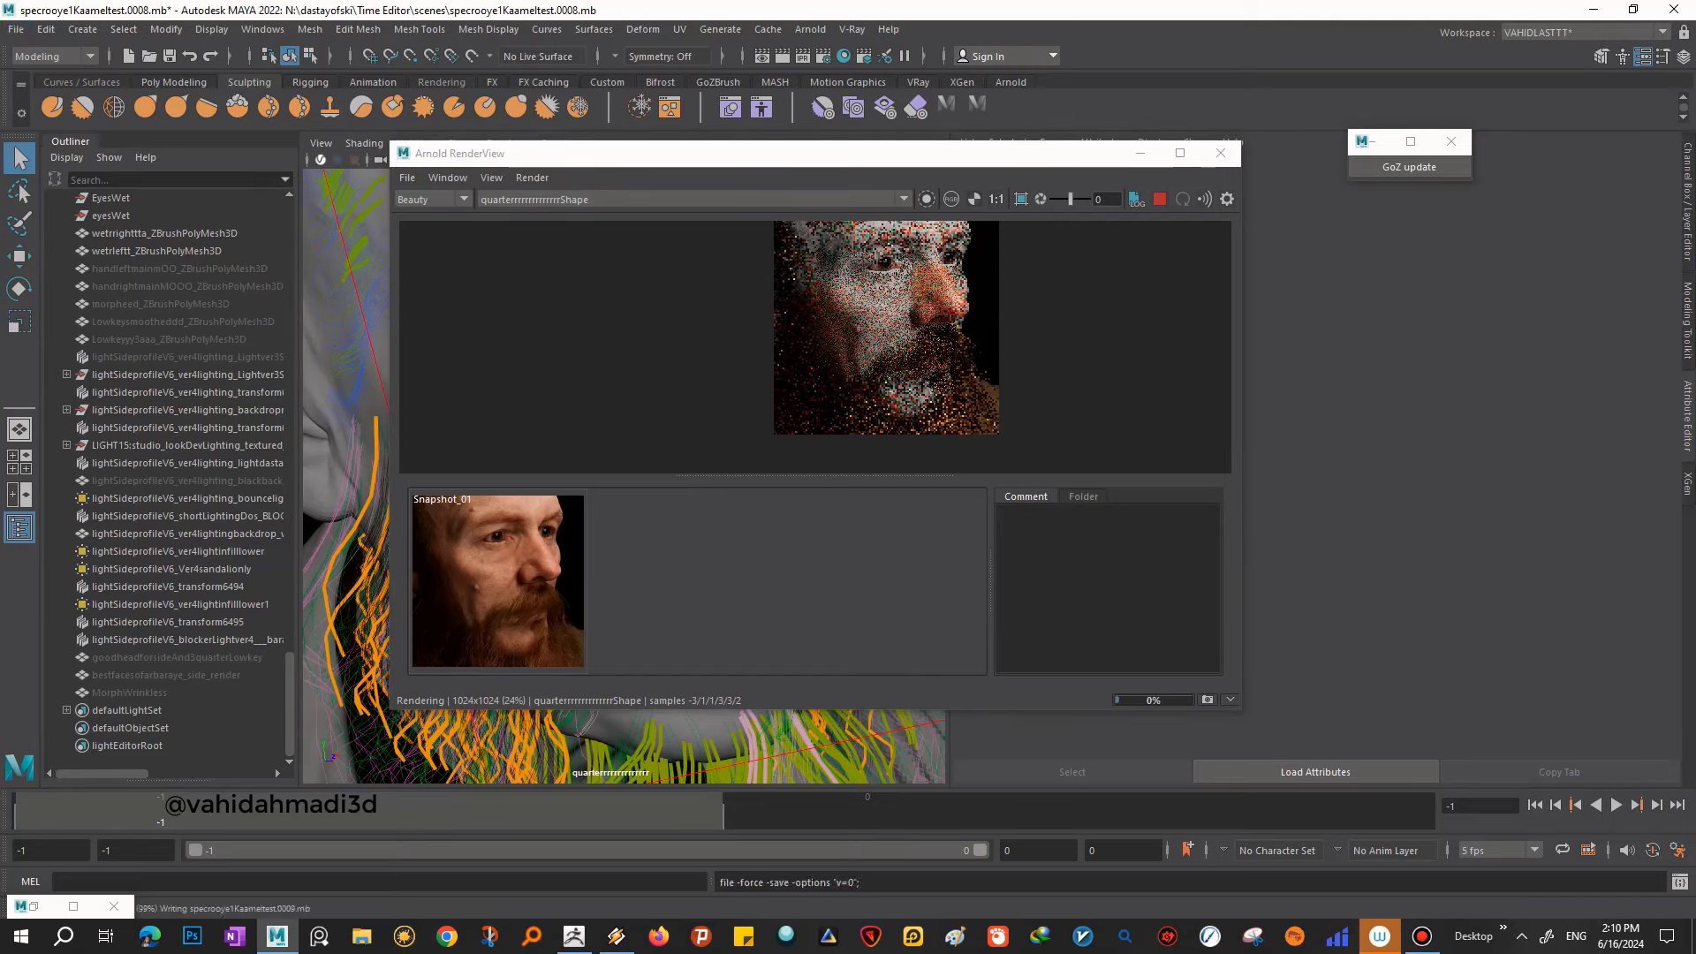
pyautogui.click(573, 936)
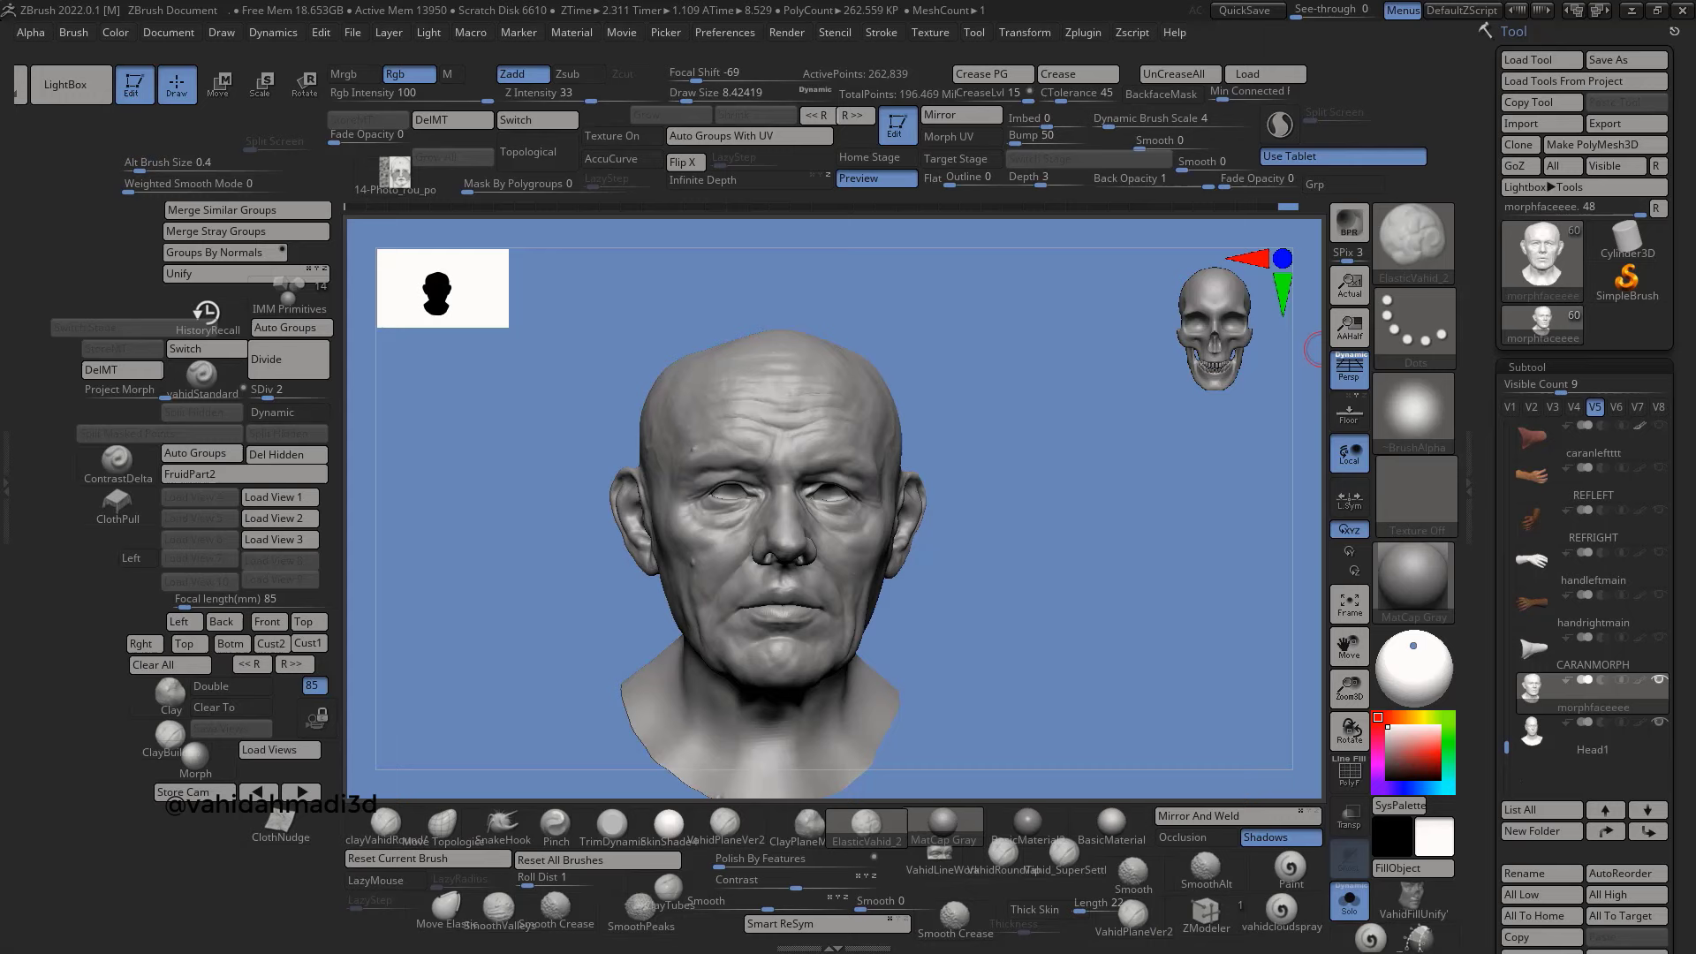
# - Save the head sculpt over the Dosleveliver6Handchenged75 tool file in N:\dastayofski
pyautogui.click(1625, 59)
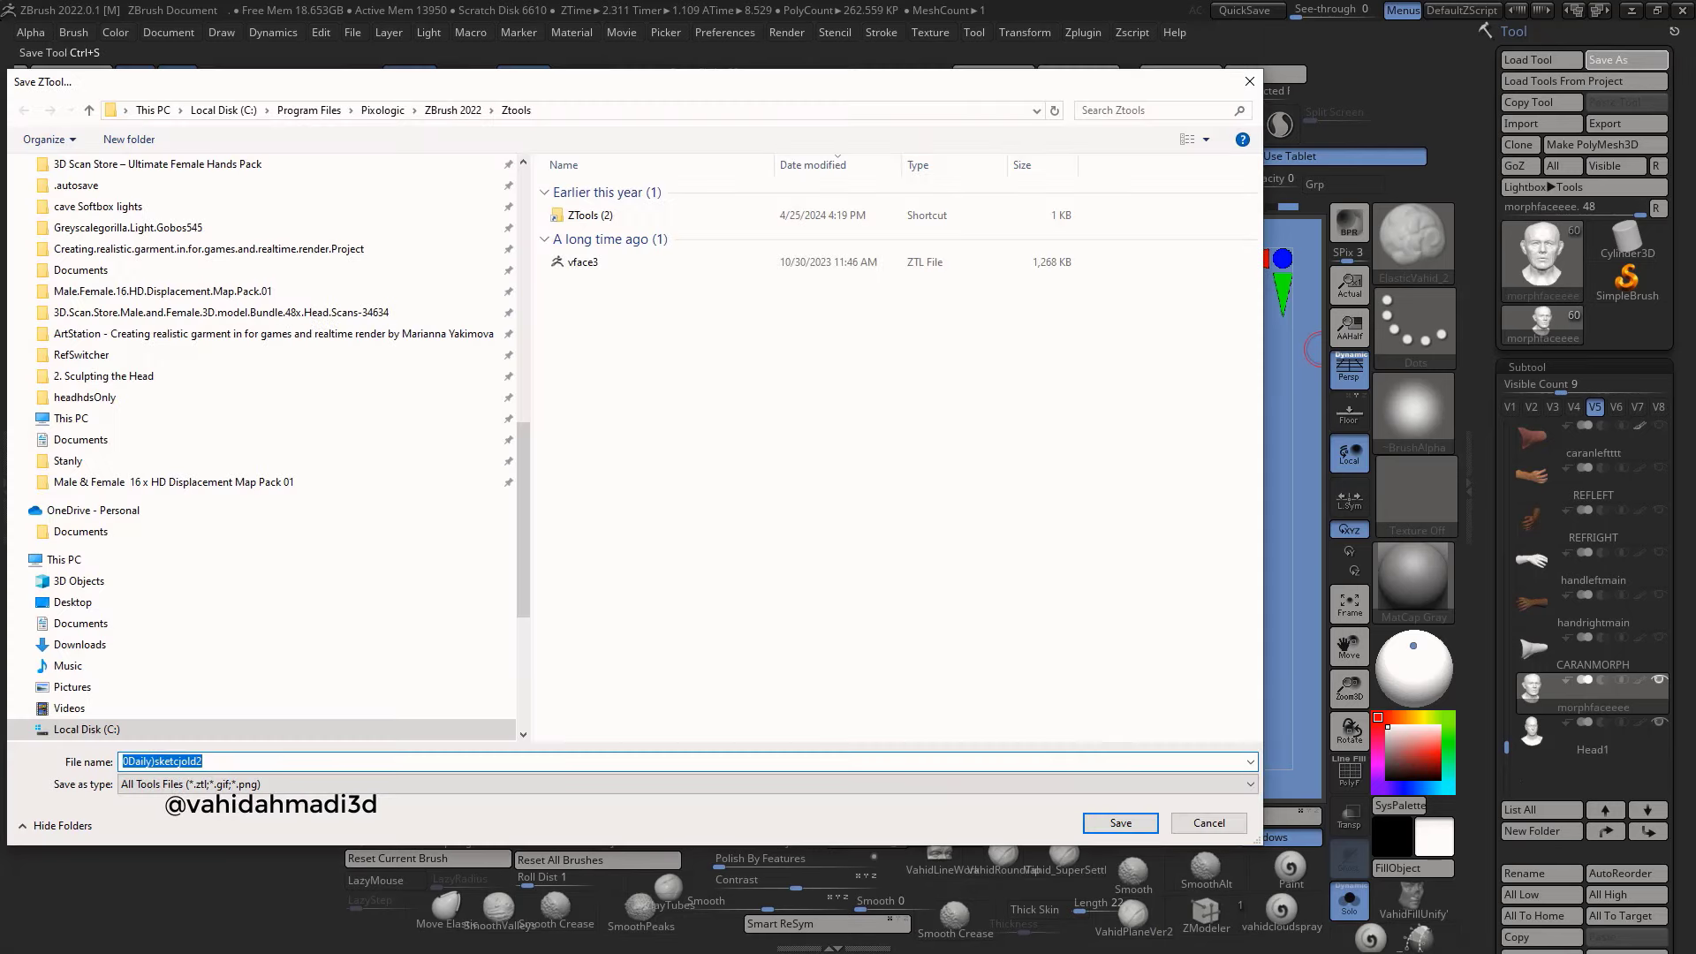
pyautogui.scroll(-3, 264, 442)
pyautogui.scroll(-2, 265, 442)
pyautogui.click(86, 601)
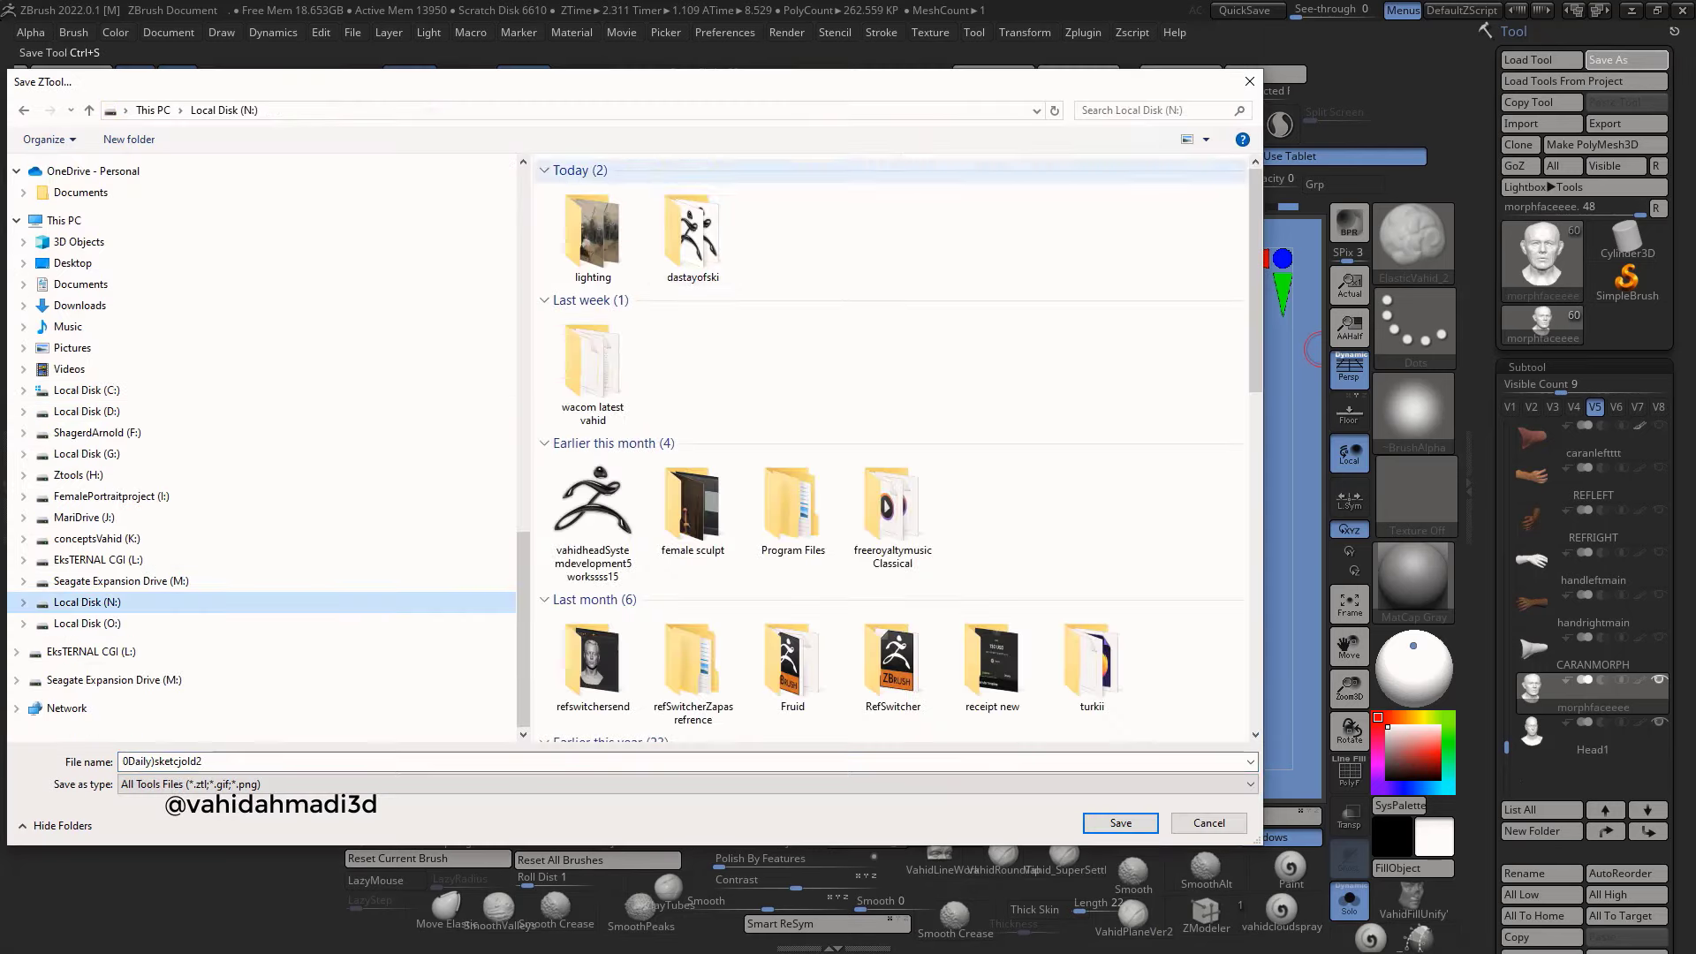
pyautogui.doubleClick(693, 234)
pyautogui.click(593, 231)
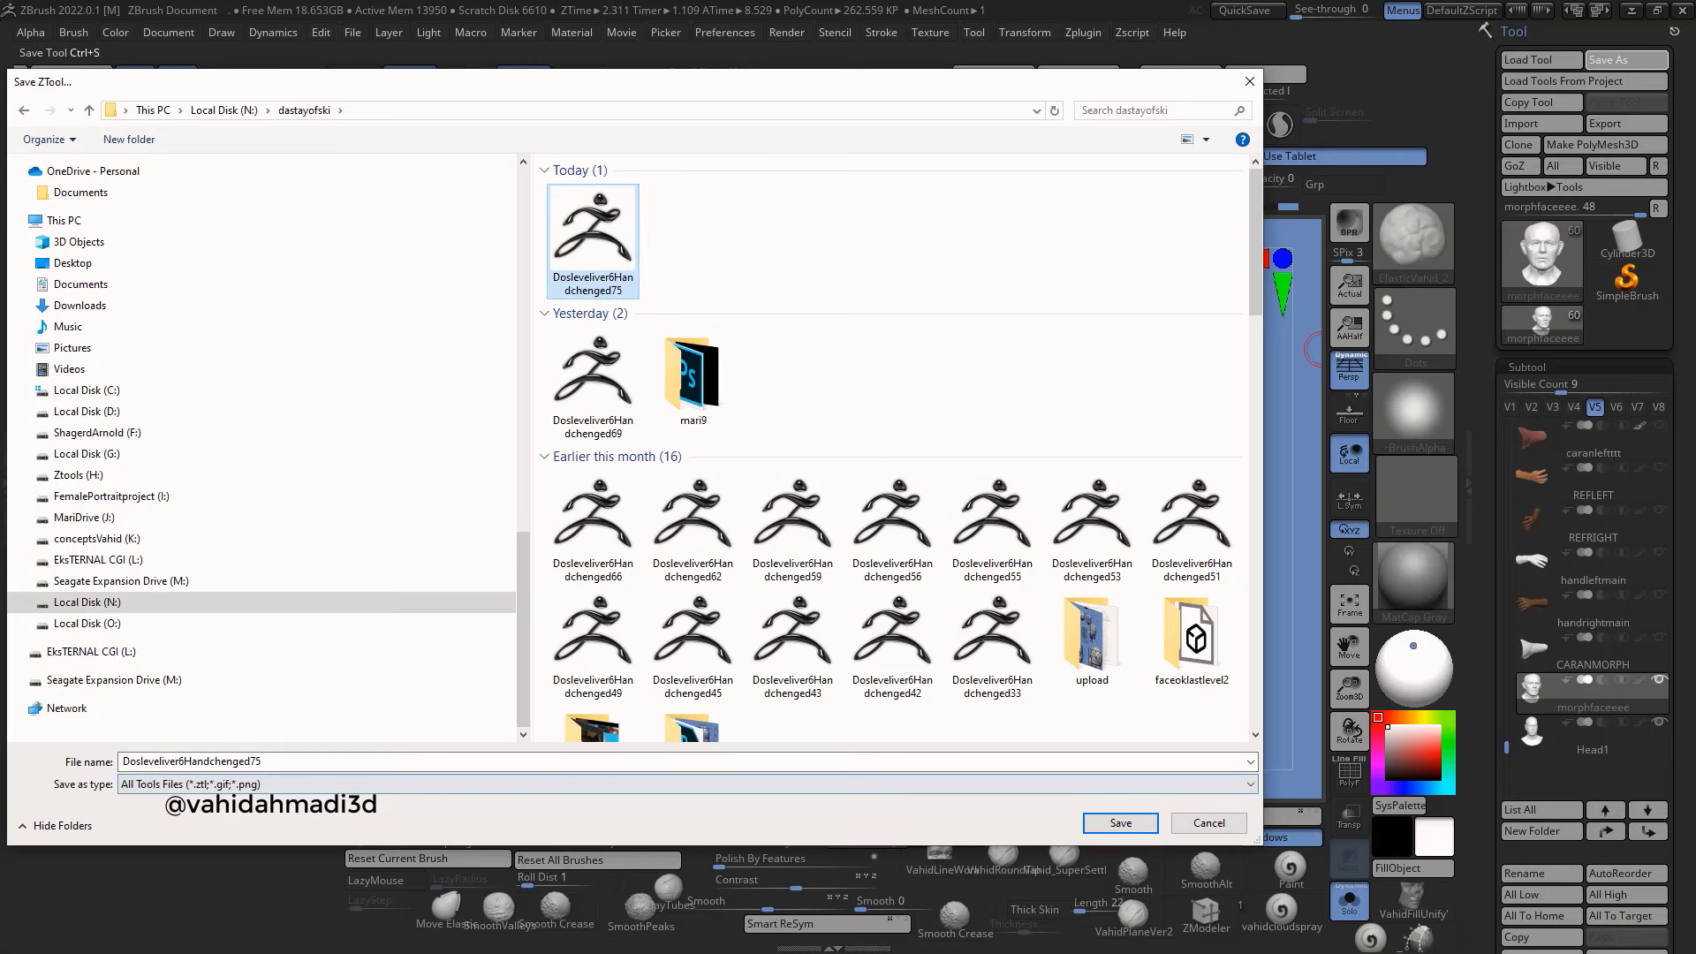
pyautogui.click(1120, 822)
pyautogui.click(877, 469)
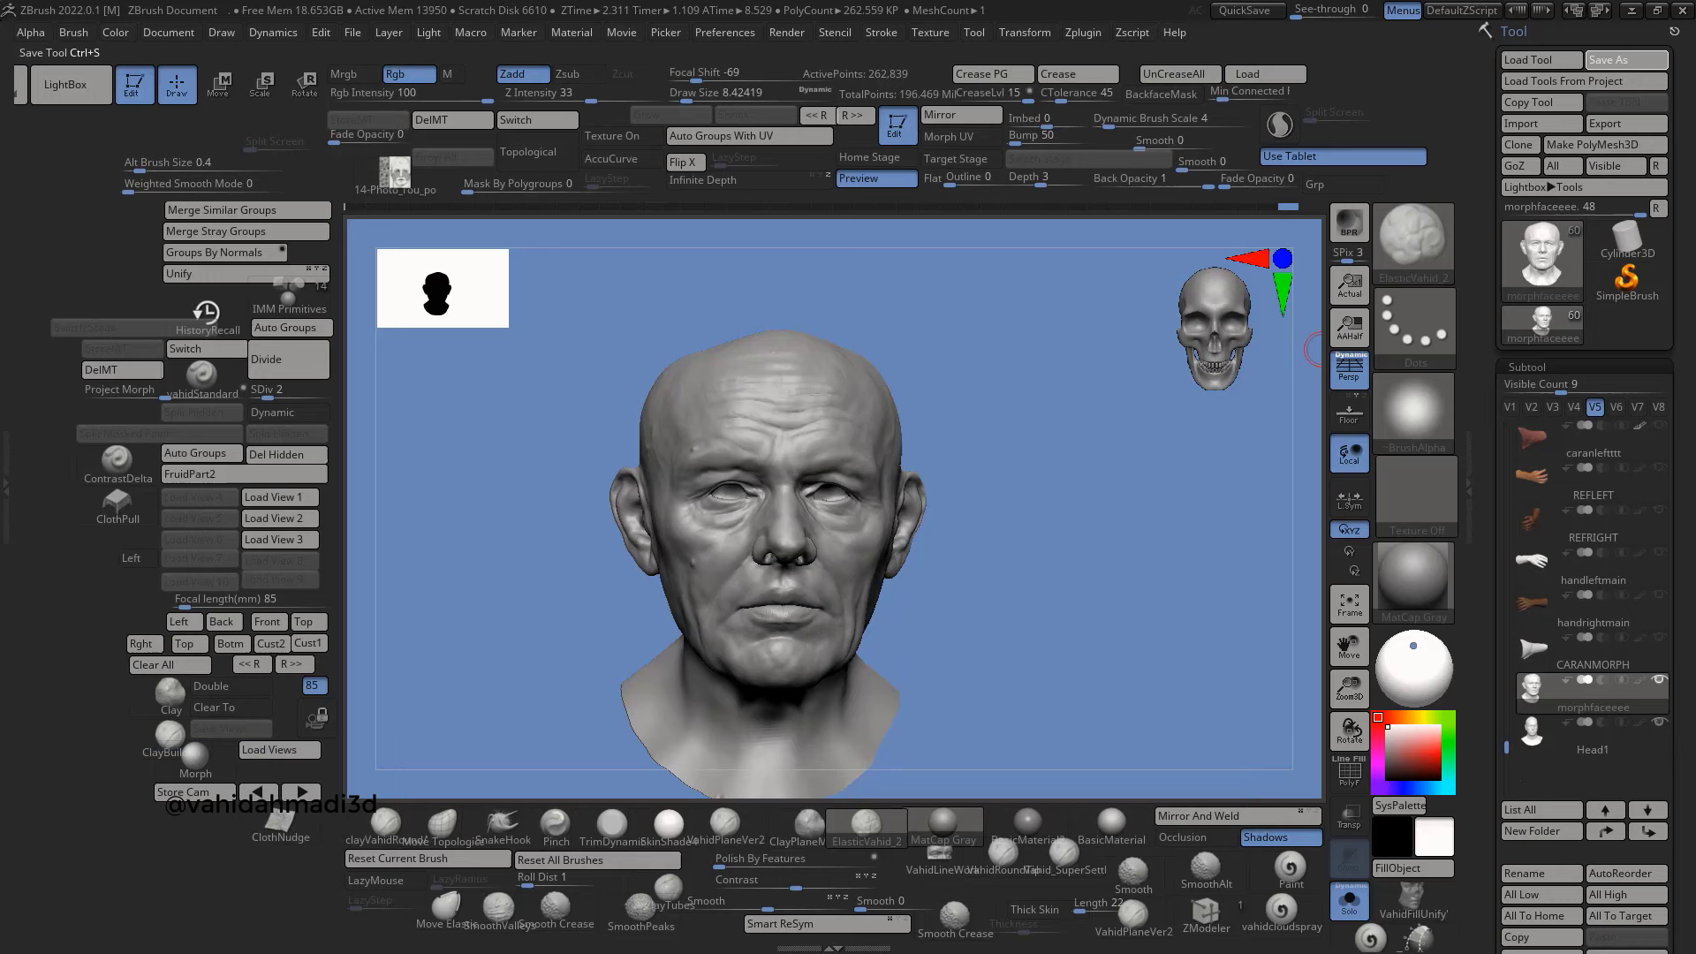
# - Bring Winamp back up, step through playlist tracks and center the playback balance
pyautogui.press('super')
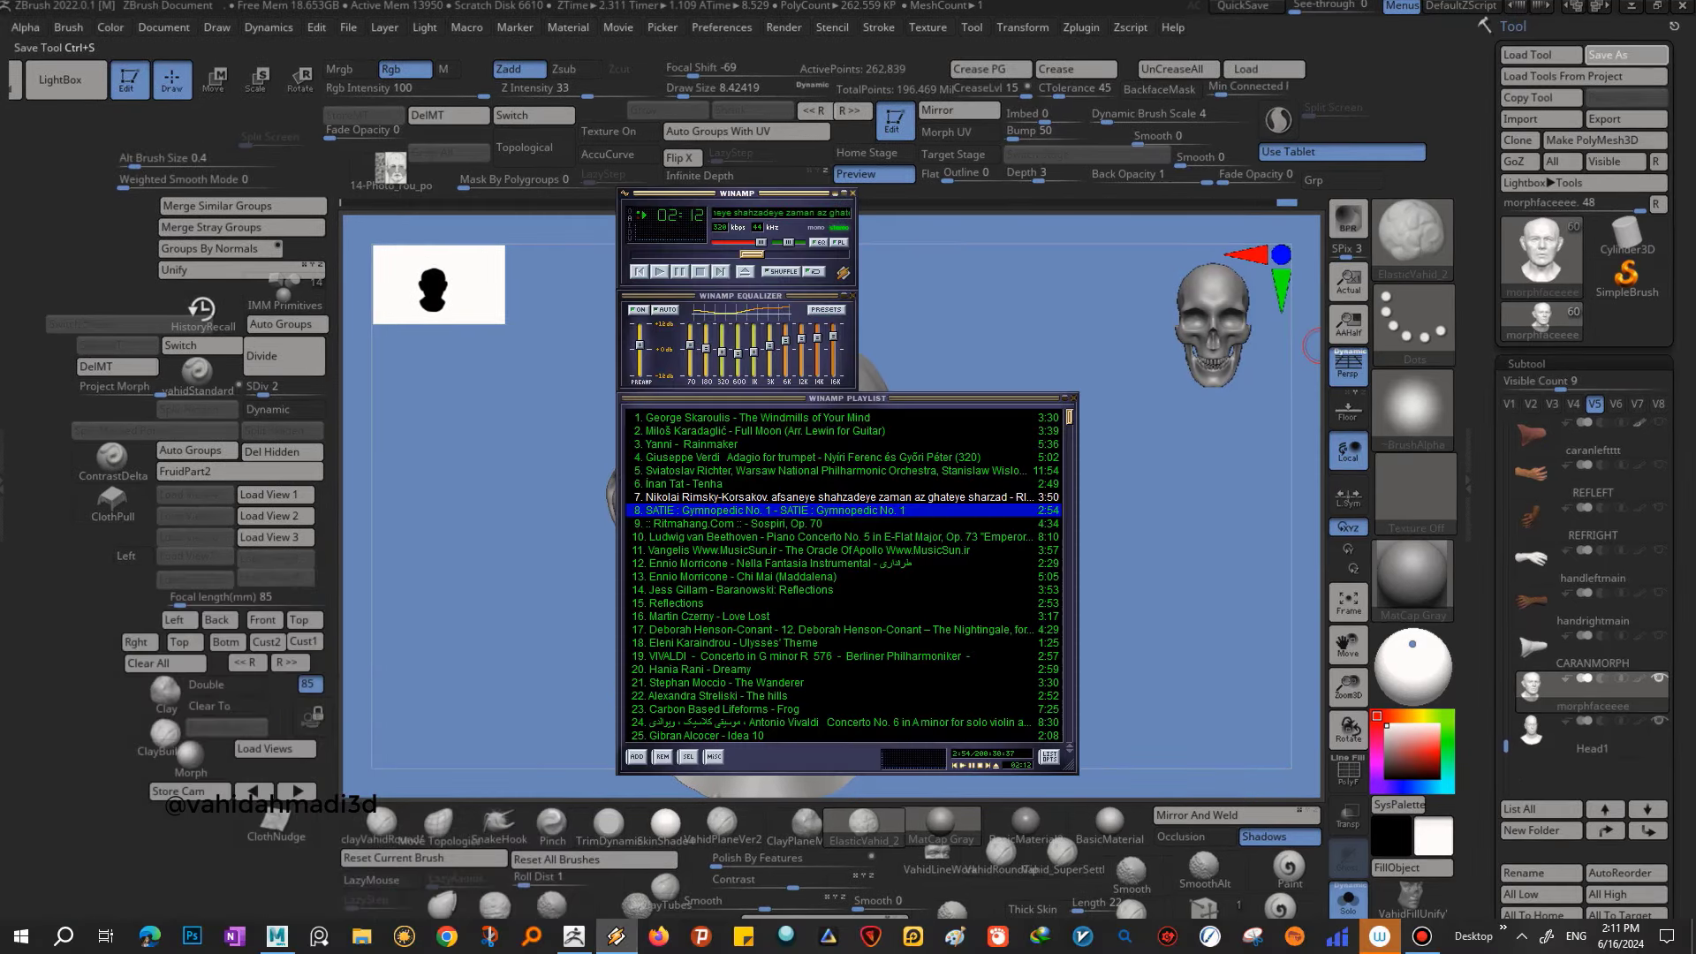
pyautogui.press('Down')
pyautogui.press('Down')
pyautogui.press('Down')
pyautogui.press('Up')
pyautogui.press('Up')
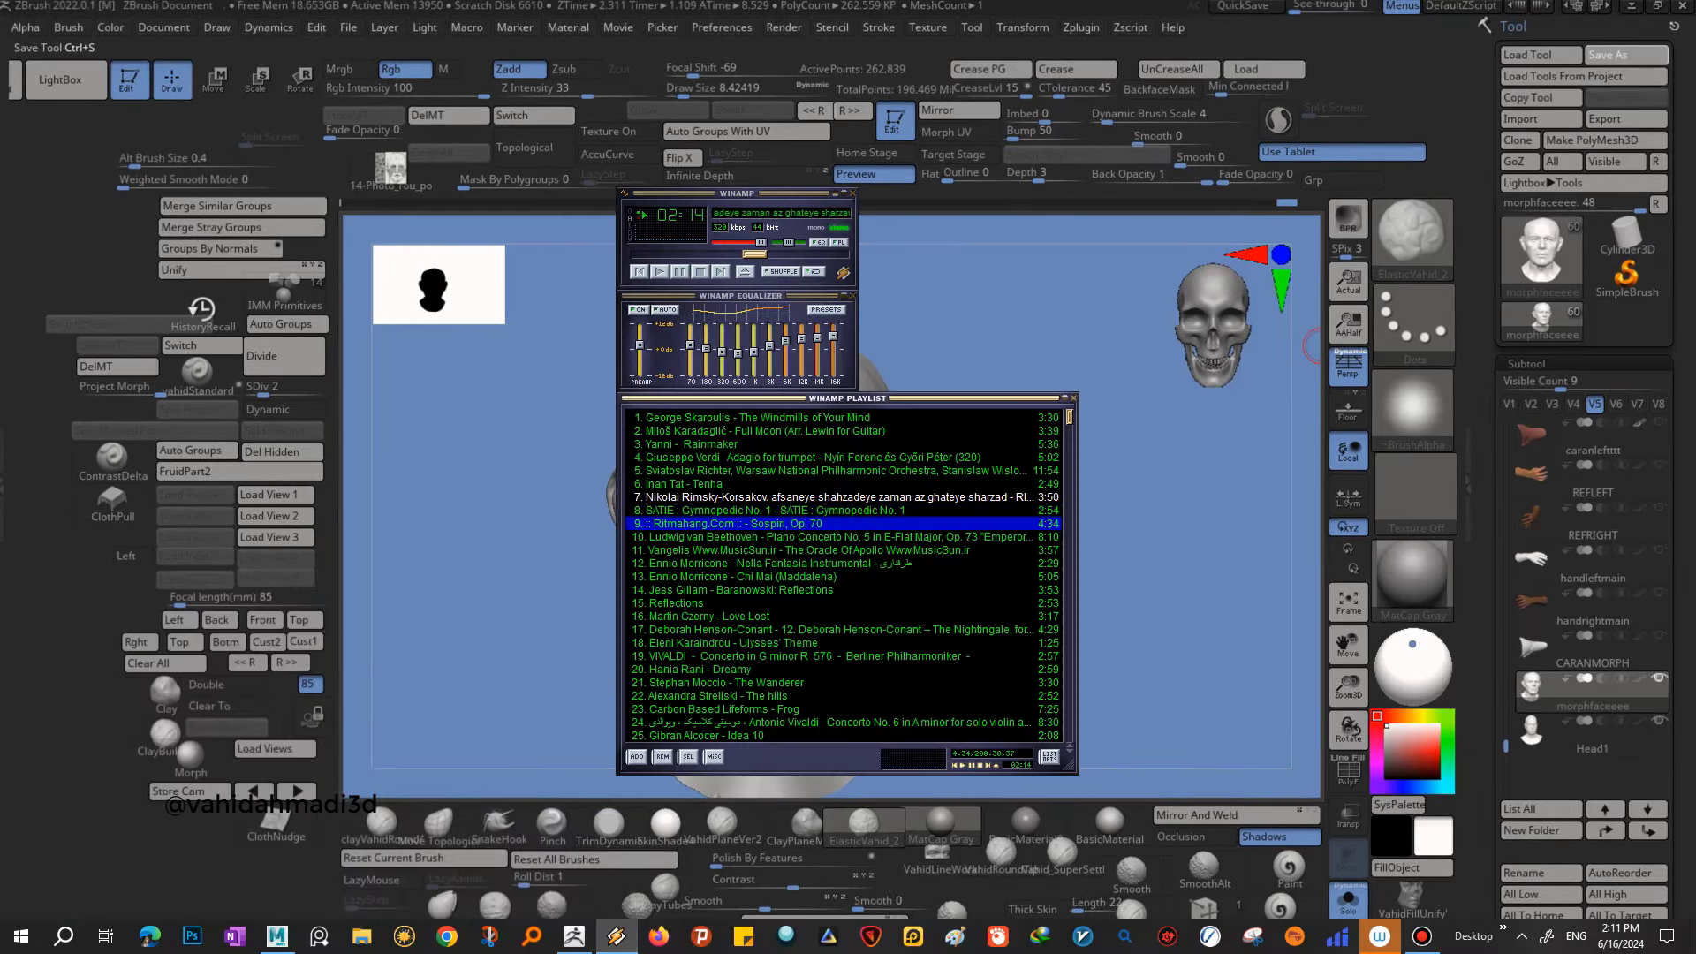
pyautogui.click(788, 241)
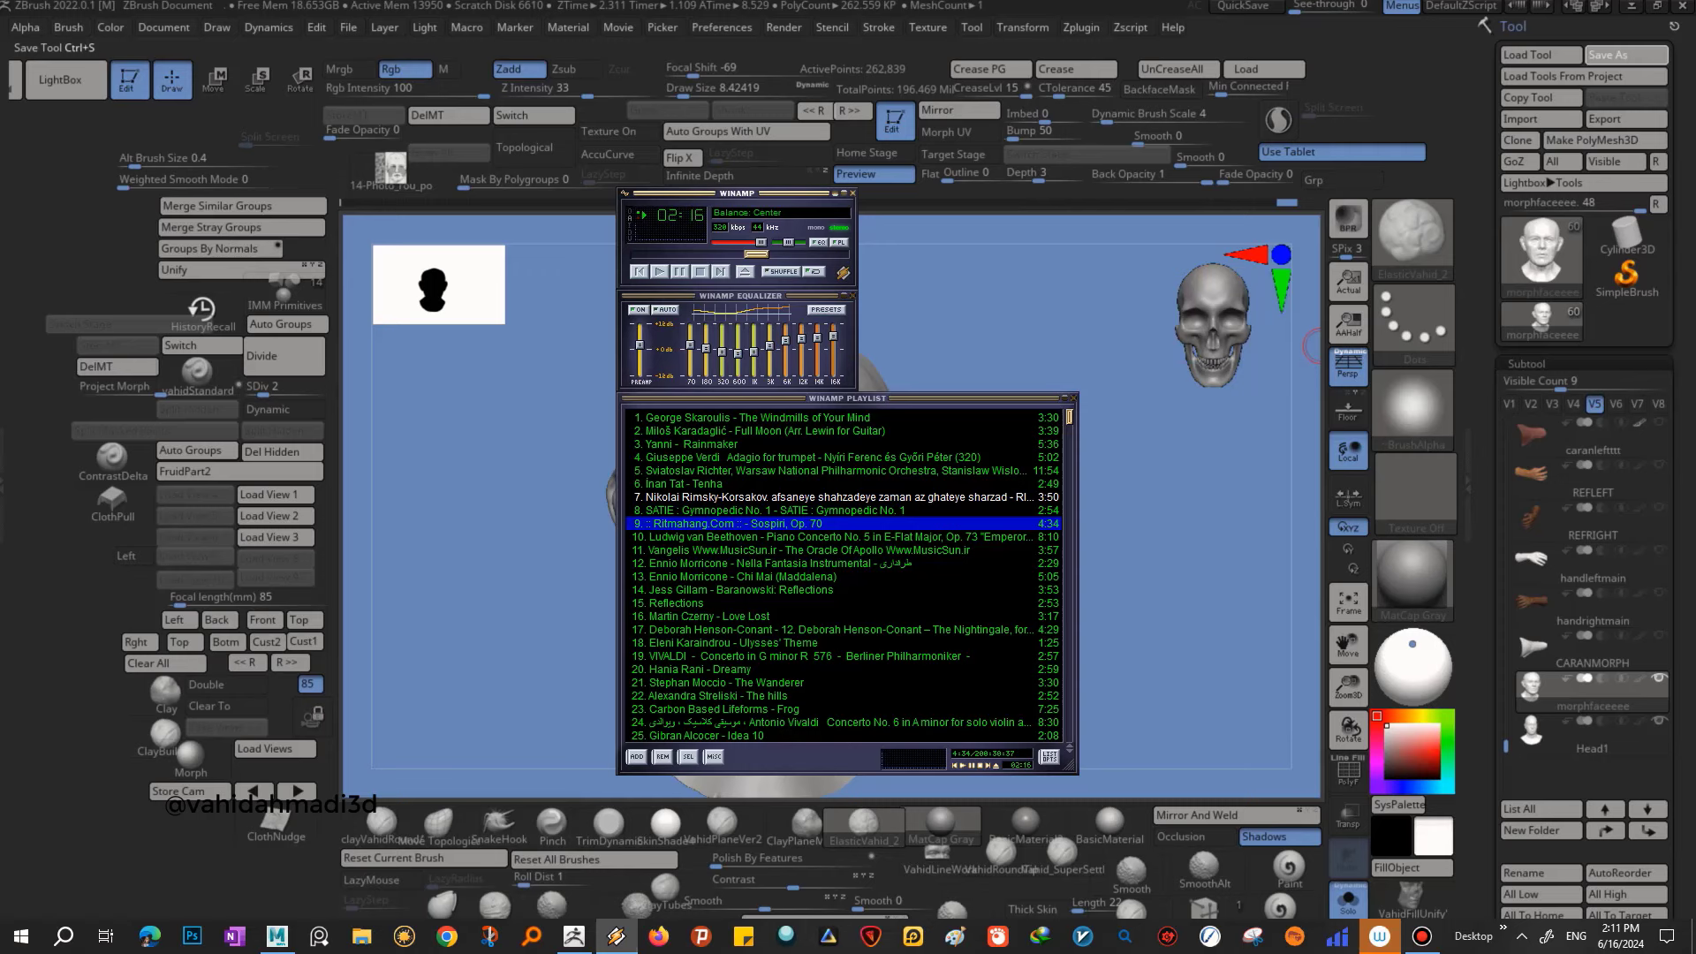
pyautogui.press('Down')
pyautogui.press('Down')
pyautogui.press('Down')
pyautogui.press('Up')
pyautogui.press('Up')
pyautogui.press('Up')
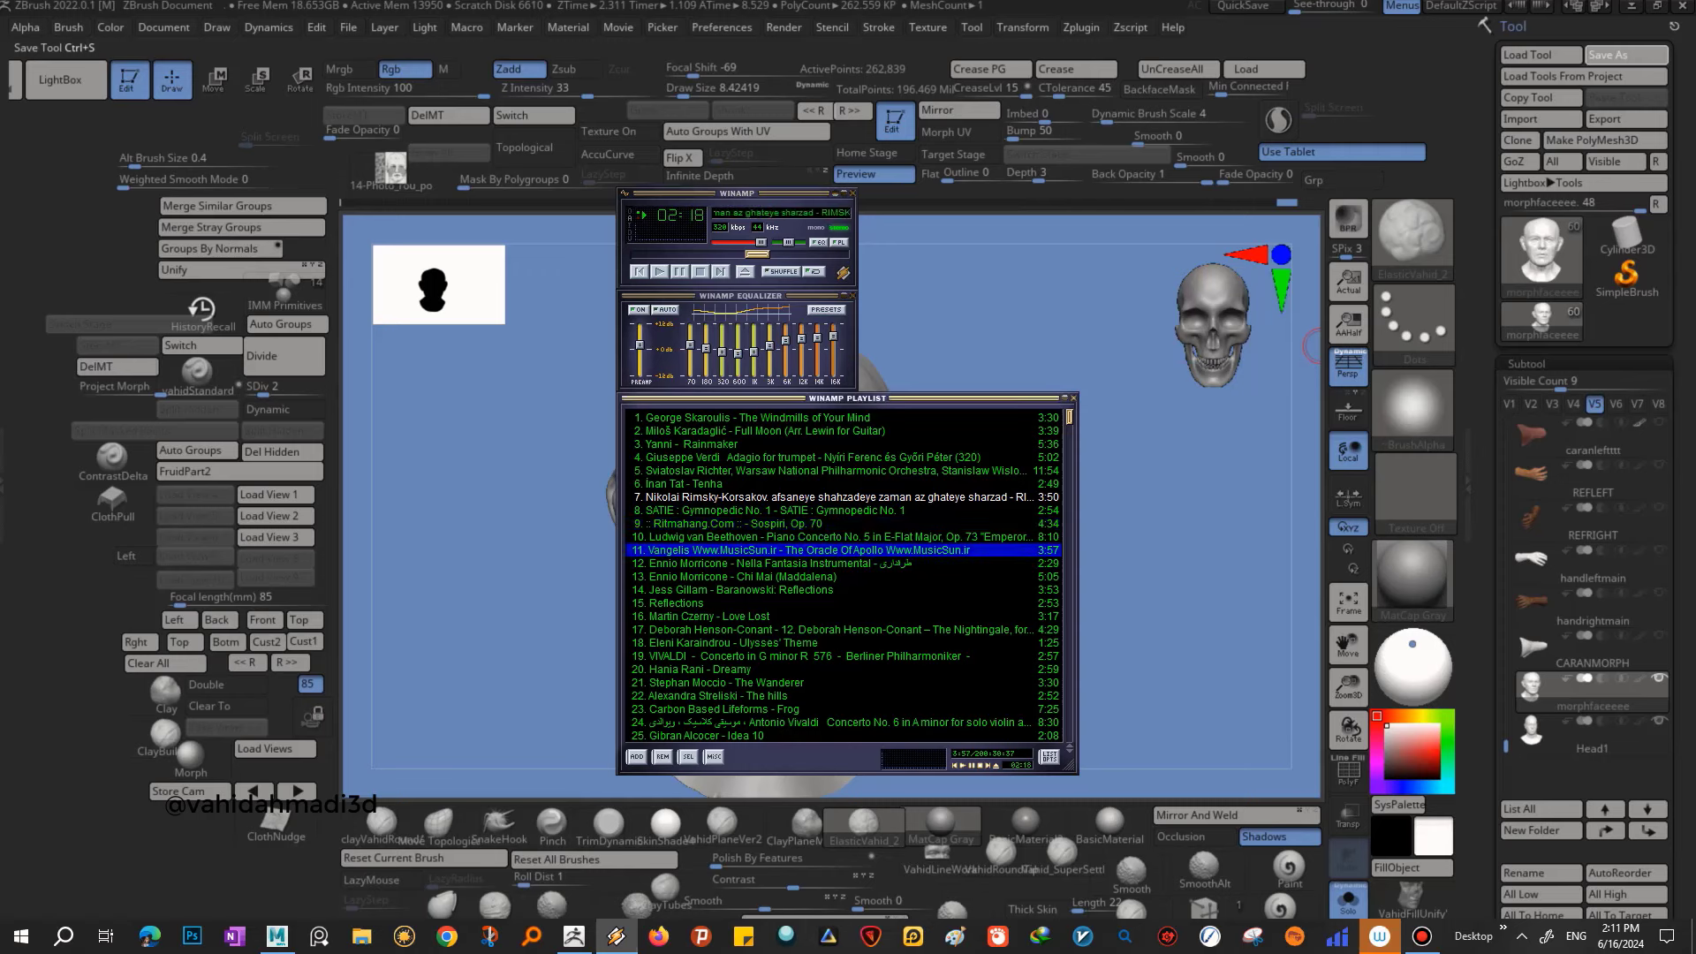
# - Scroll down the playlist and select the Yann Tiersen track
pyautogui.scroll(-2, 843, 574)
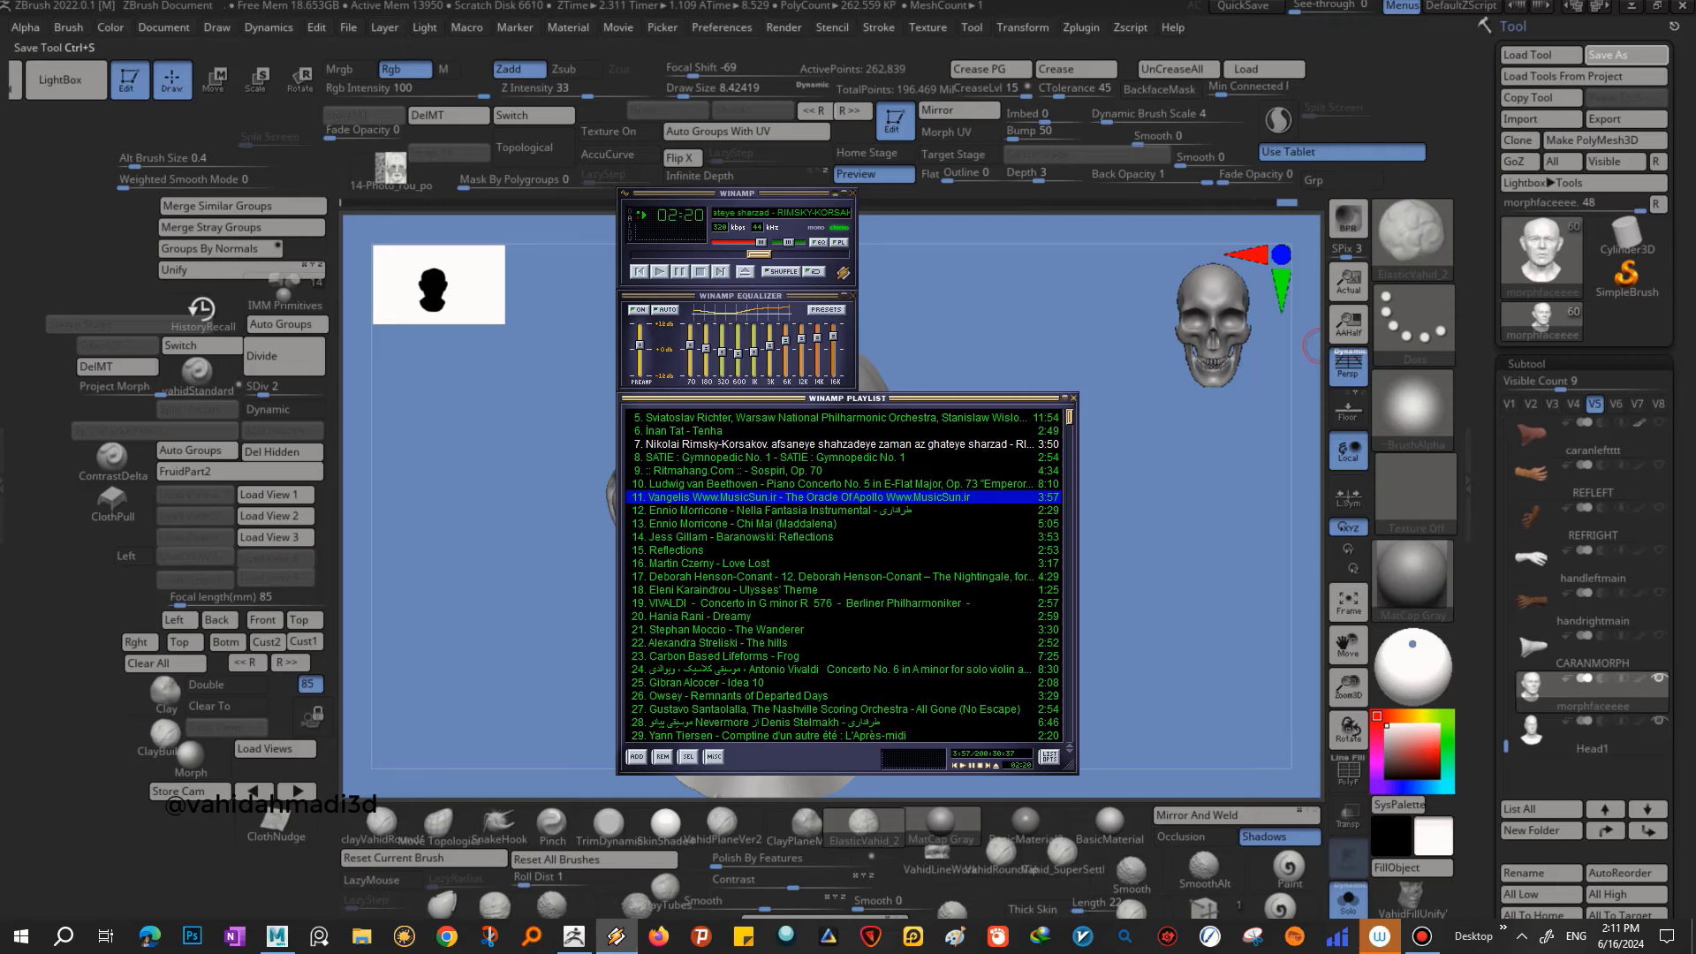
pyautogui.scroll(-1, 843, 574)
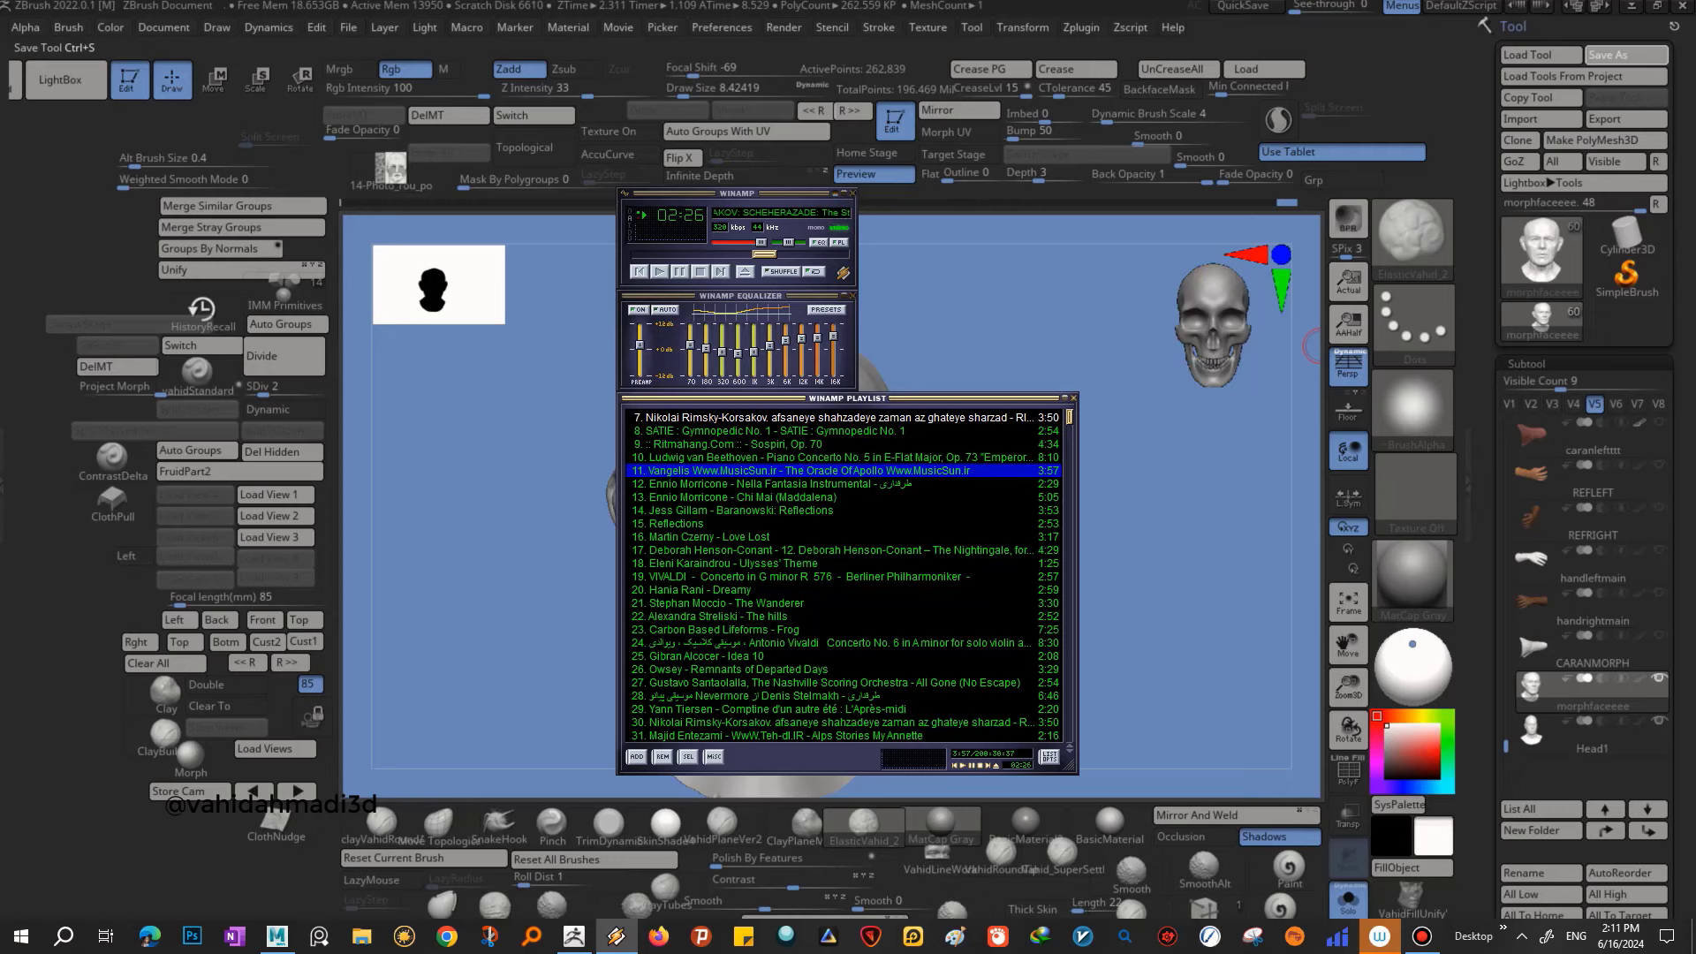
pyautogui.scroll(-2, 844, 574)
pyautogui.click(844, 655)
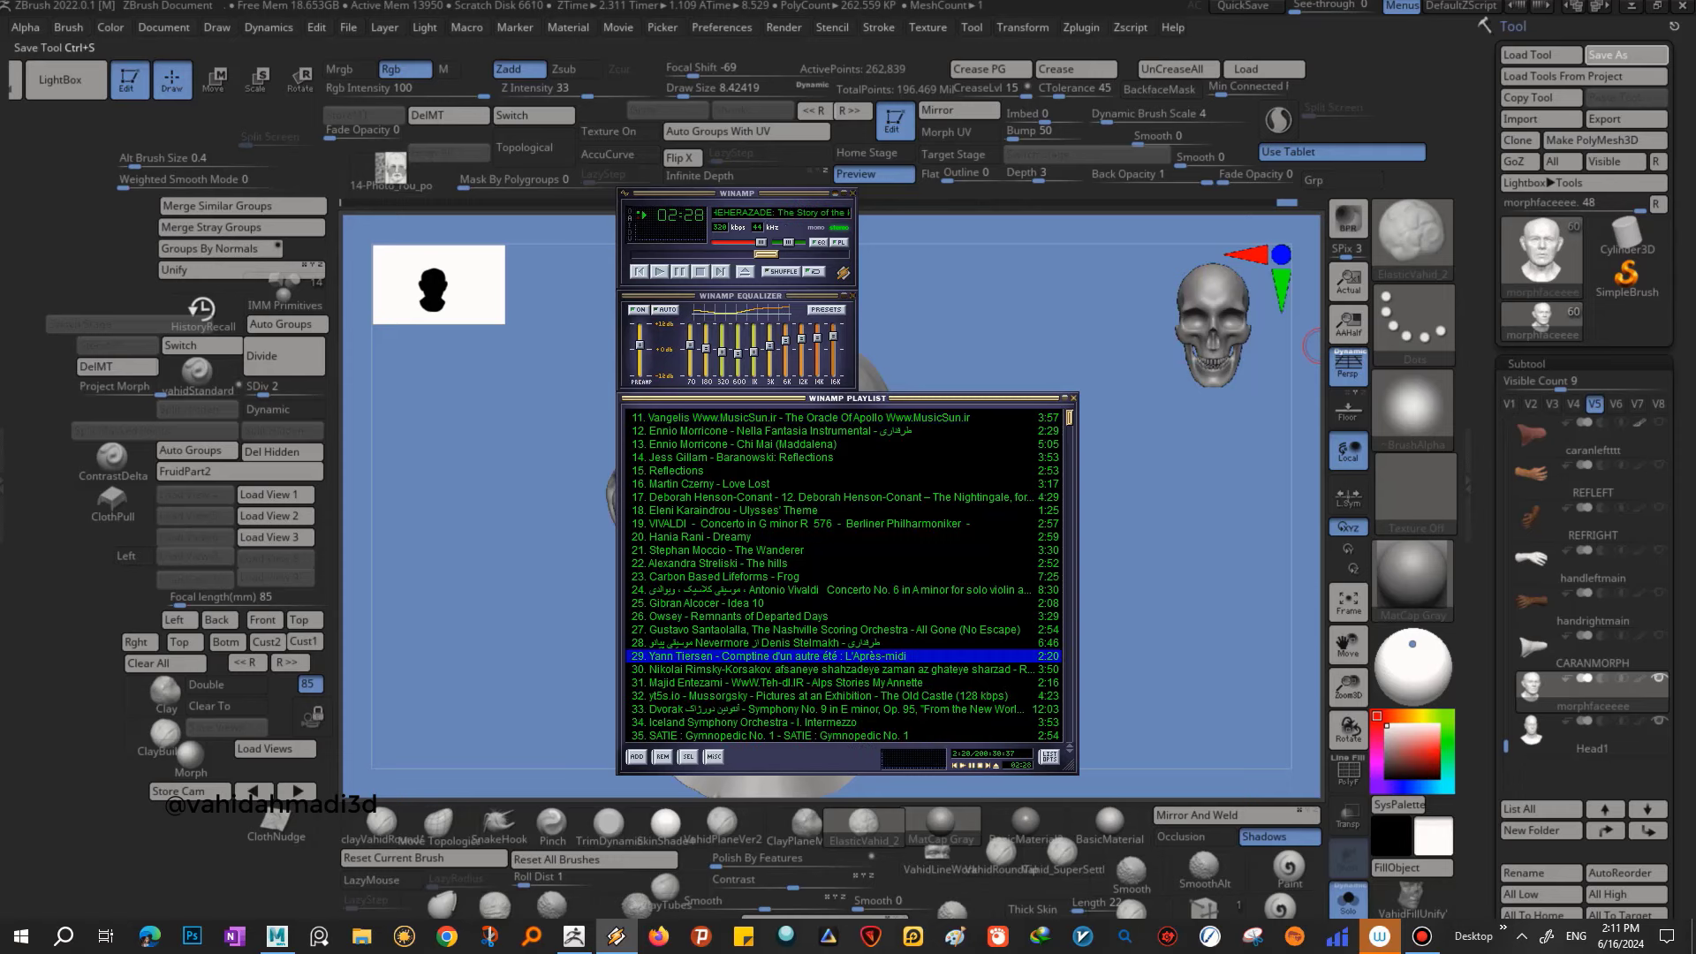
pyautogui.press('Up')
pyautogui.press('Up')
pyautogui.press('Up')
pyautogui.press('Up')
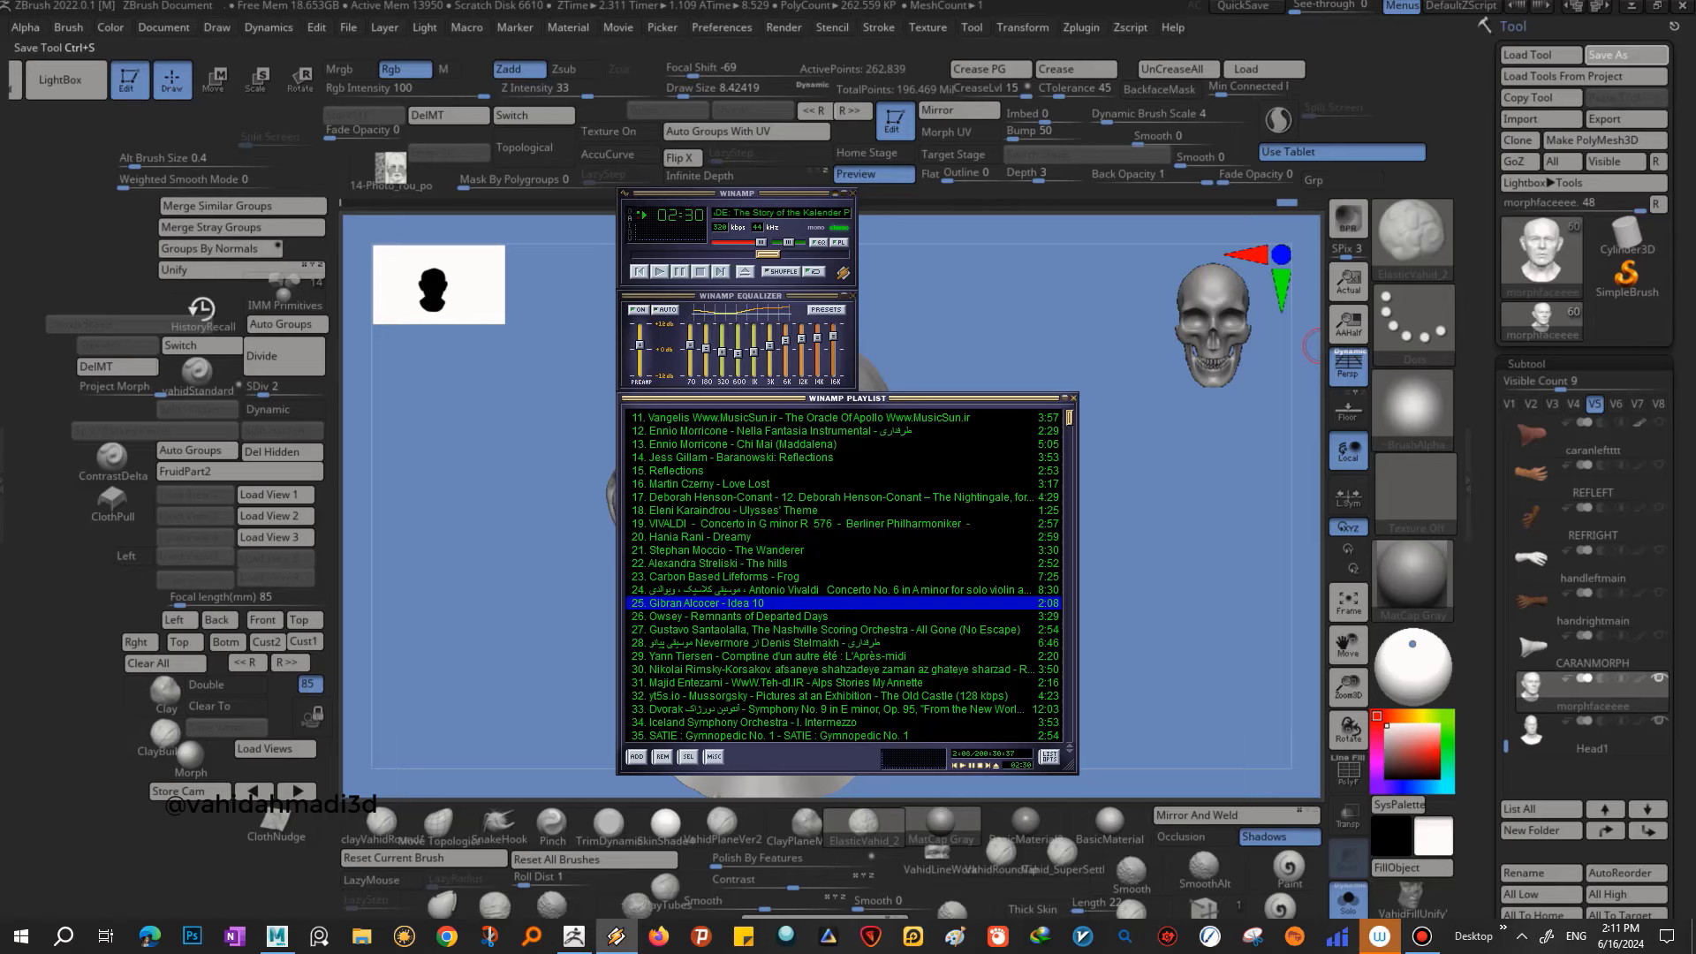
# - Select track 39, Eleni Karaindrou's Ulysses' Theme, then move to track 40
pyautogui.scroll(1, 843, 574)
pyautogui.scroll(-3, 843, 574)
pyautogui.scroll(-1, 843, 574)
pyautogui.click(843, 628)
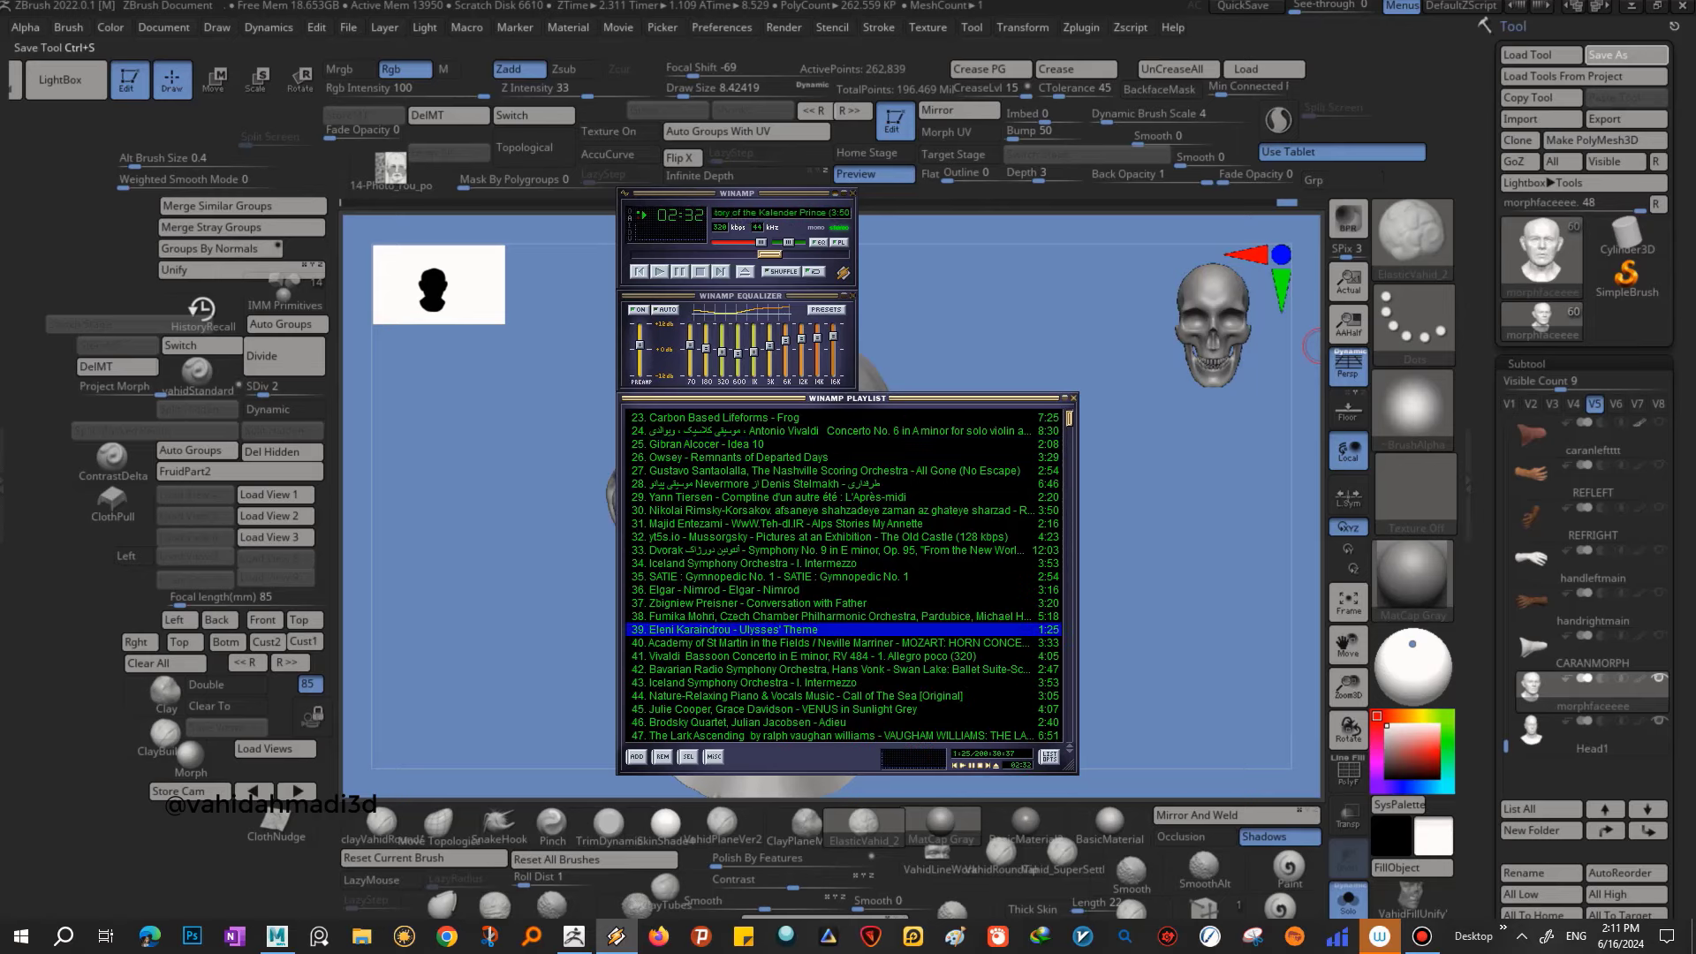
pyautogui.press('Down')
pyautogui.scroll(-2, 843, 574)
pyautogui.scroll(-1, 843, 574)
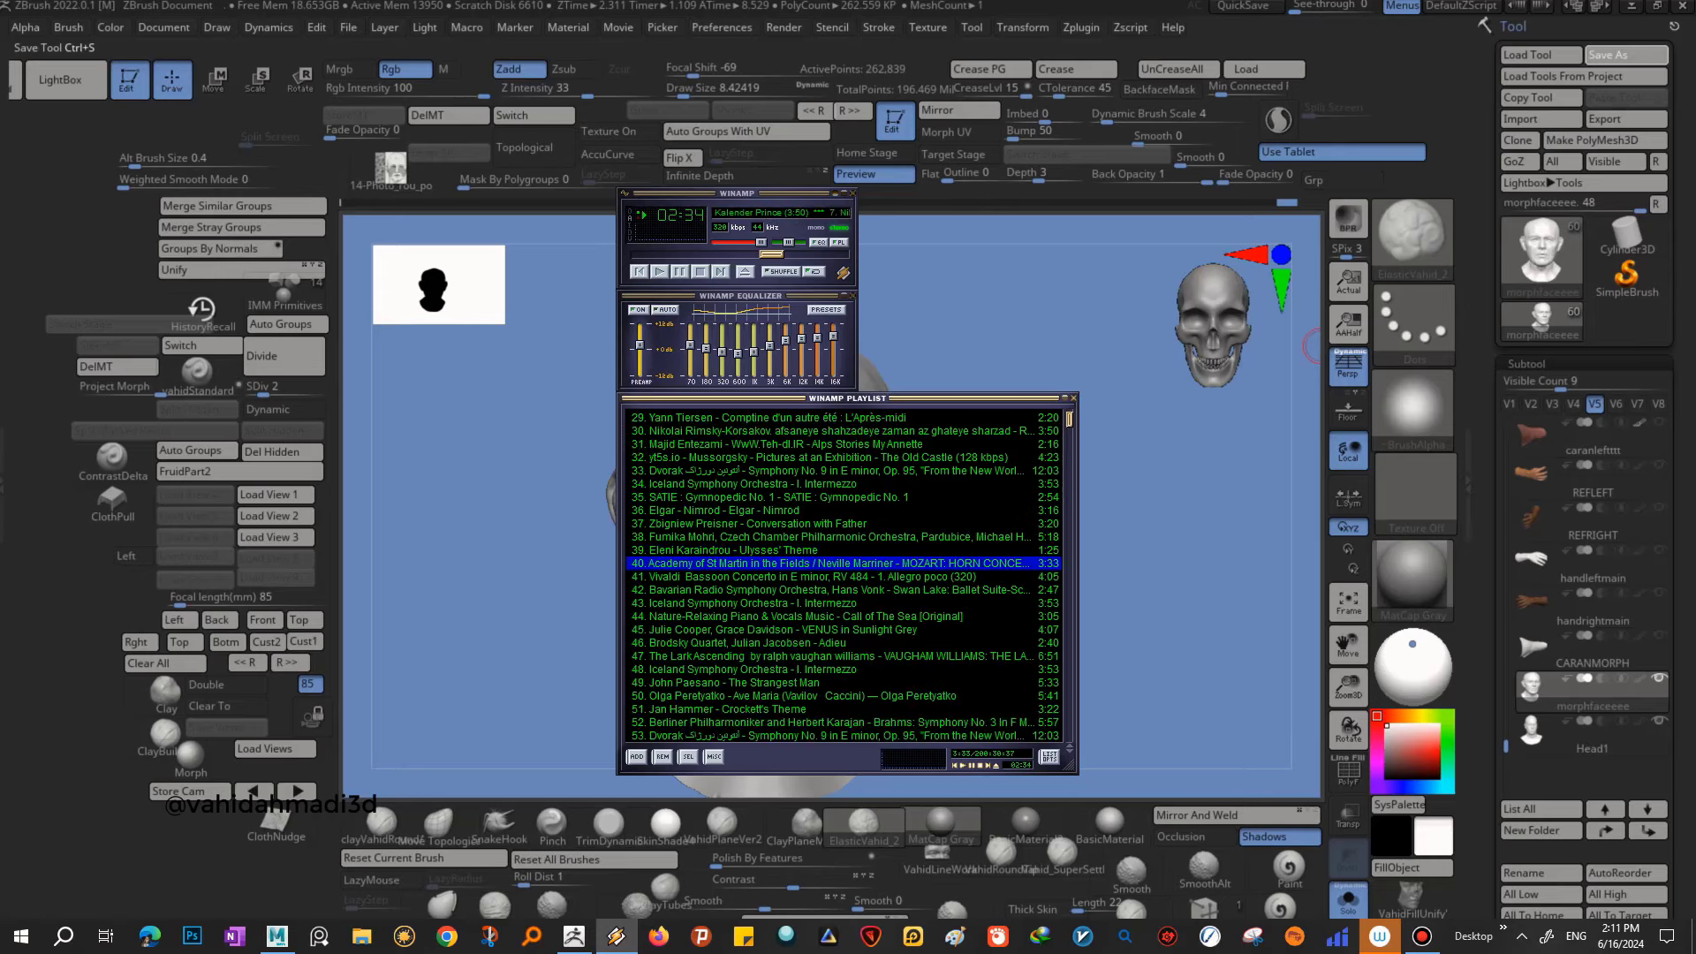
pyautogui.scroll(-1, 844, 574)
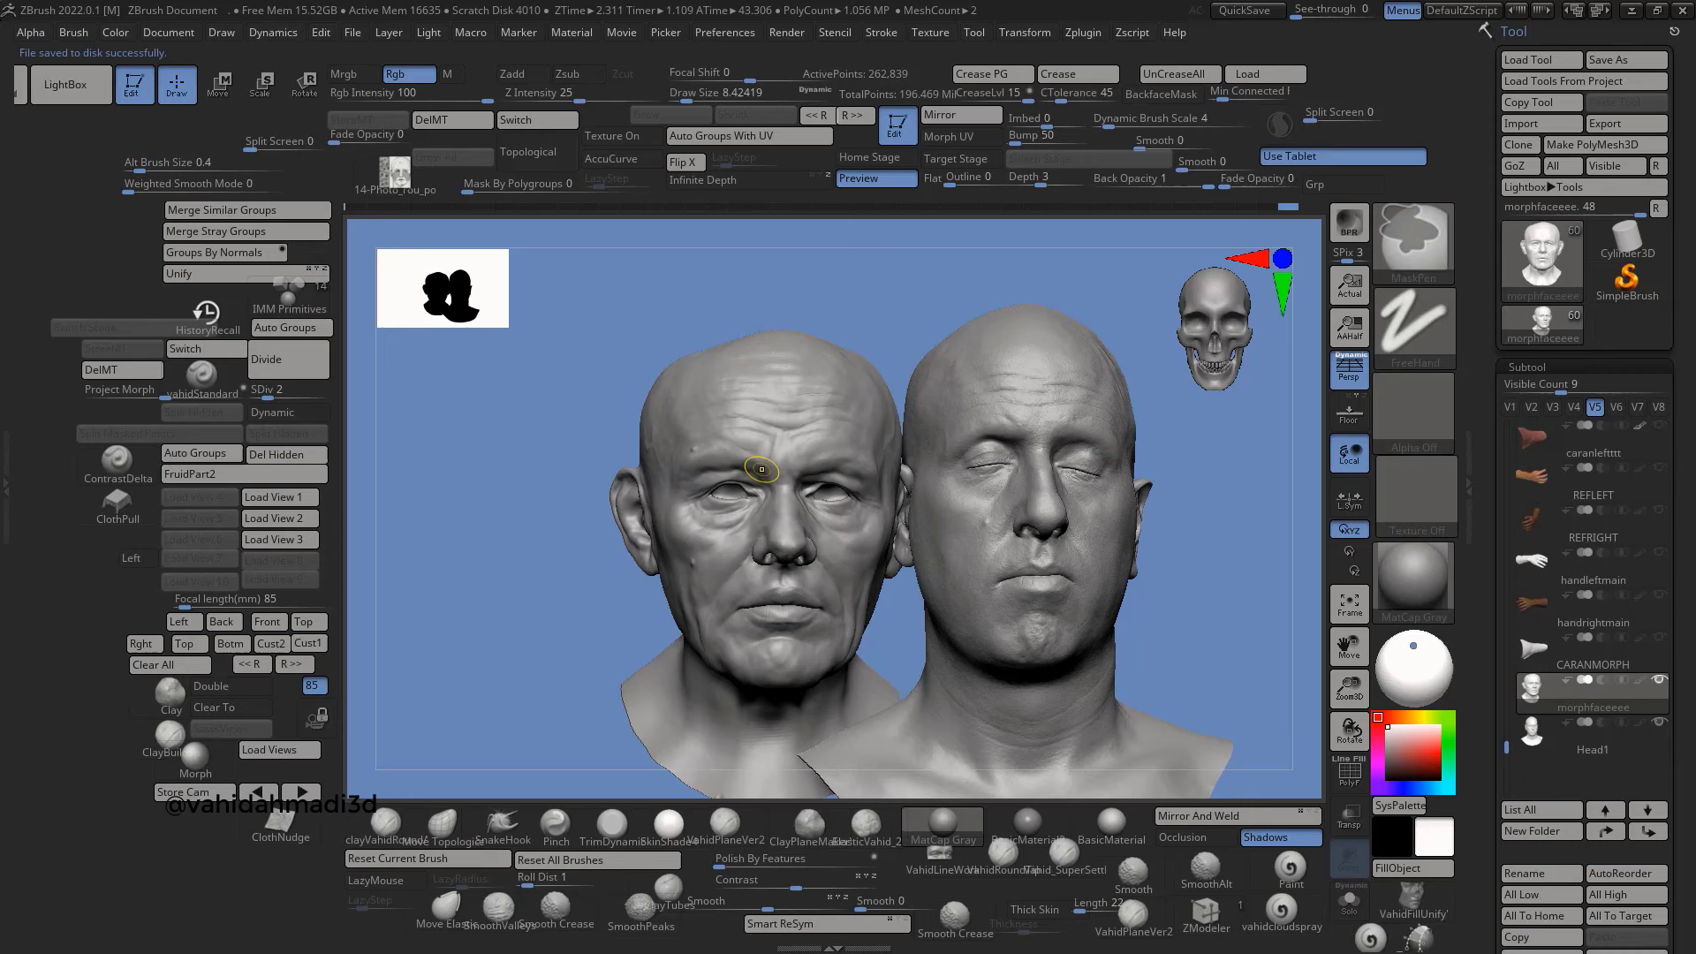
# - Frame both heads and set the brush Draw Size to 7.47, briefly trying SmoothAlt
pyautogui.keyDown('ctrl'); pyautogui.moveTo(861, 508); pyautogui.dragTo(862, 442, button='right'); pyautogui.keyUp('ctrl')
pyautogui.moveTo(759, 530); pyautogui.dragTo(713, 548, button='right')
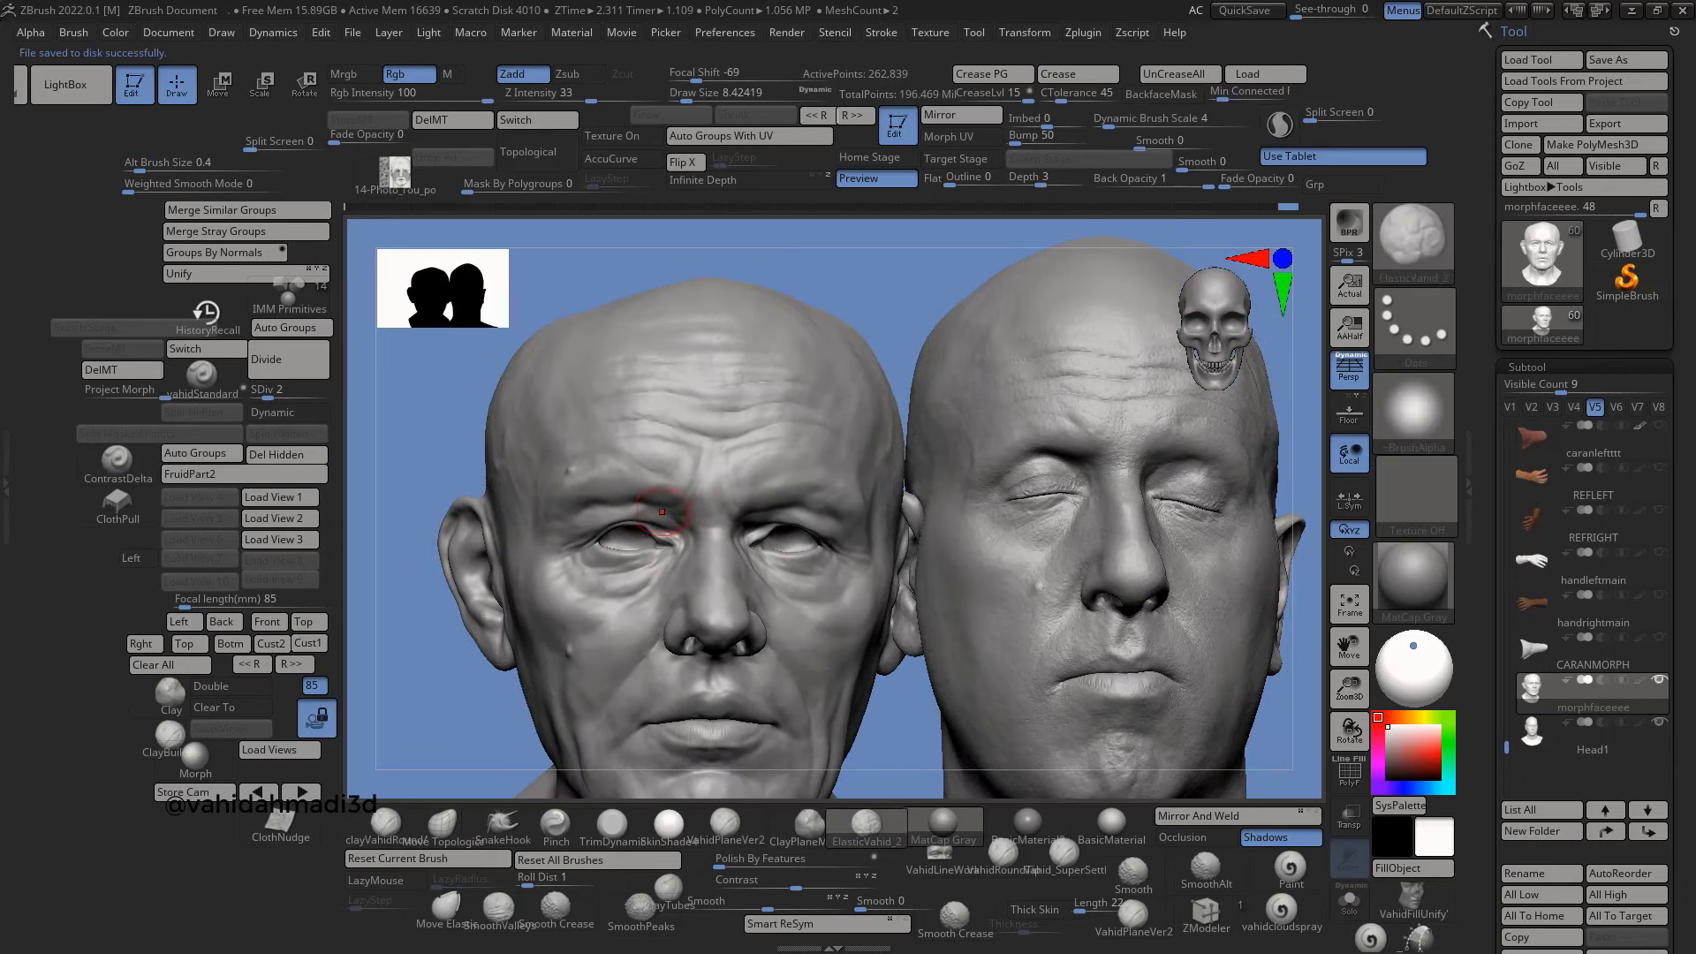
pyautogui.press('s')
pyautogui.click(618, 481)
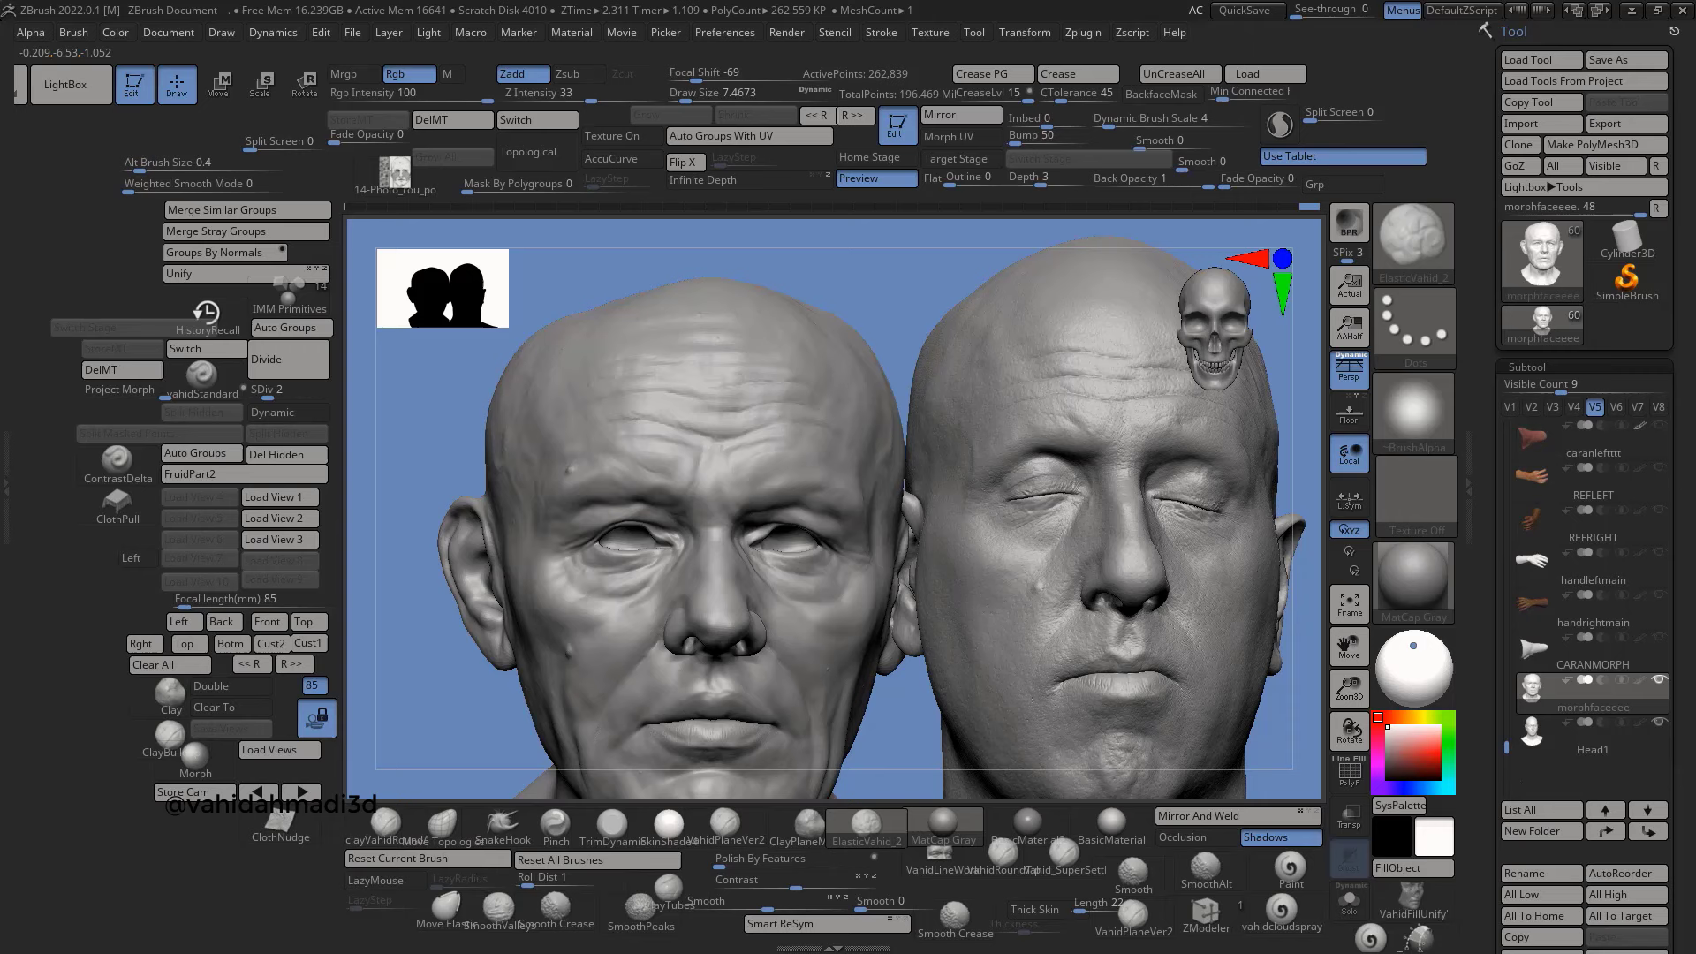
pyautogui.click(1206, 870)
pyautogui.press('shift')
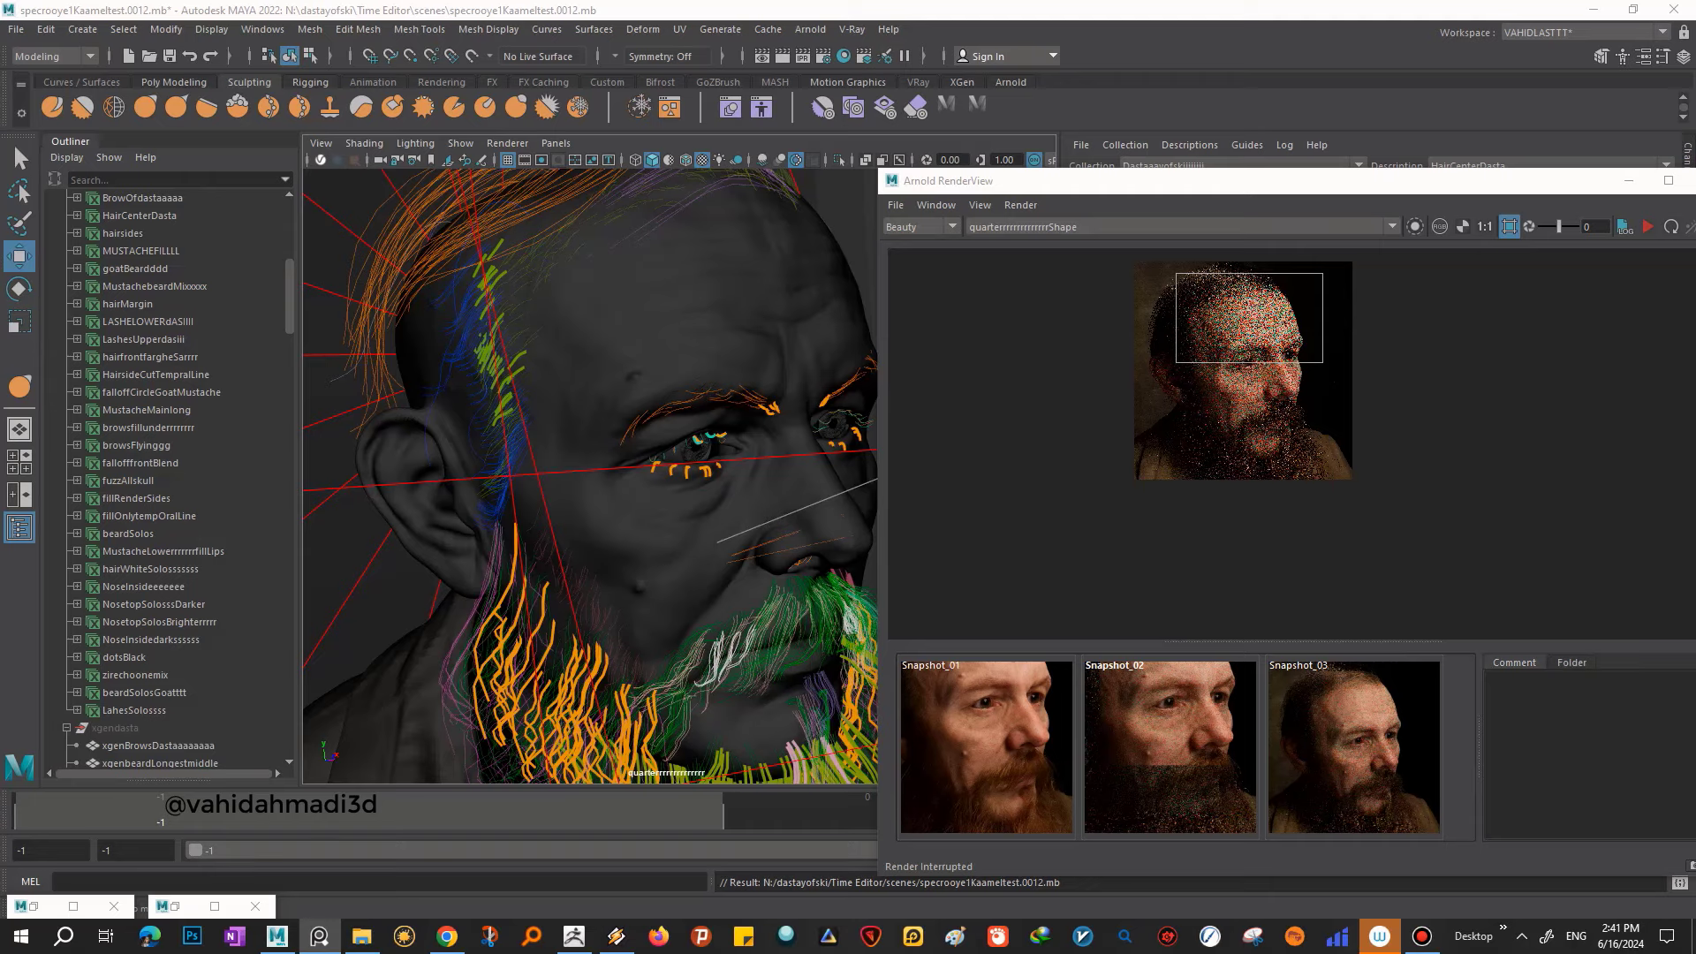
pyautogui.scroll(2, 1245, 442)
pyautogui.scroll(3, 1246, 442)
pyautogui.scroll(-4, 1245, 441)
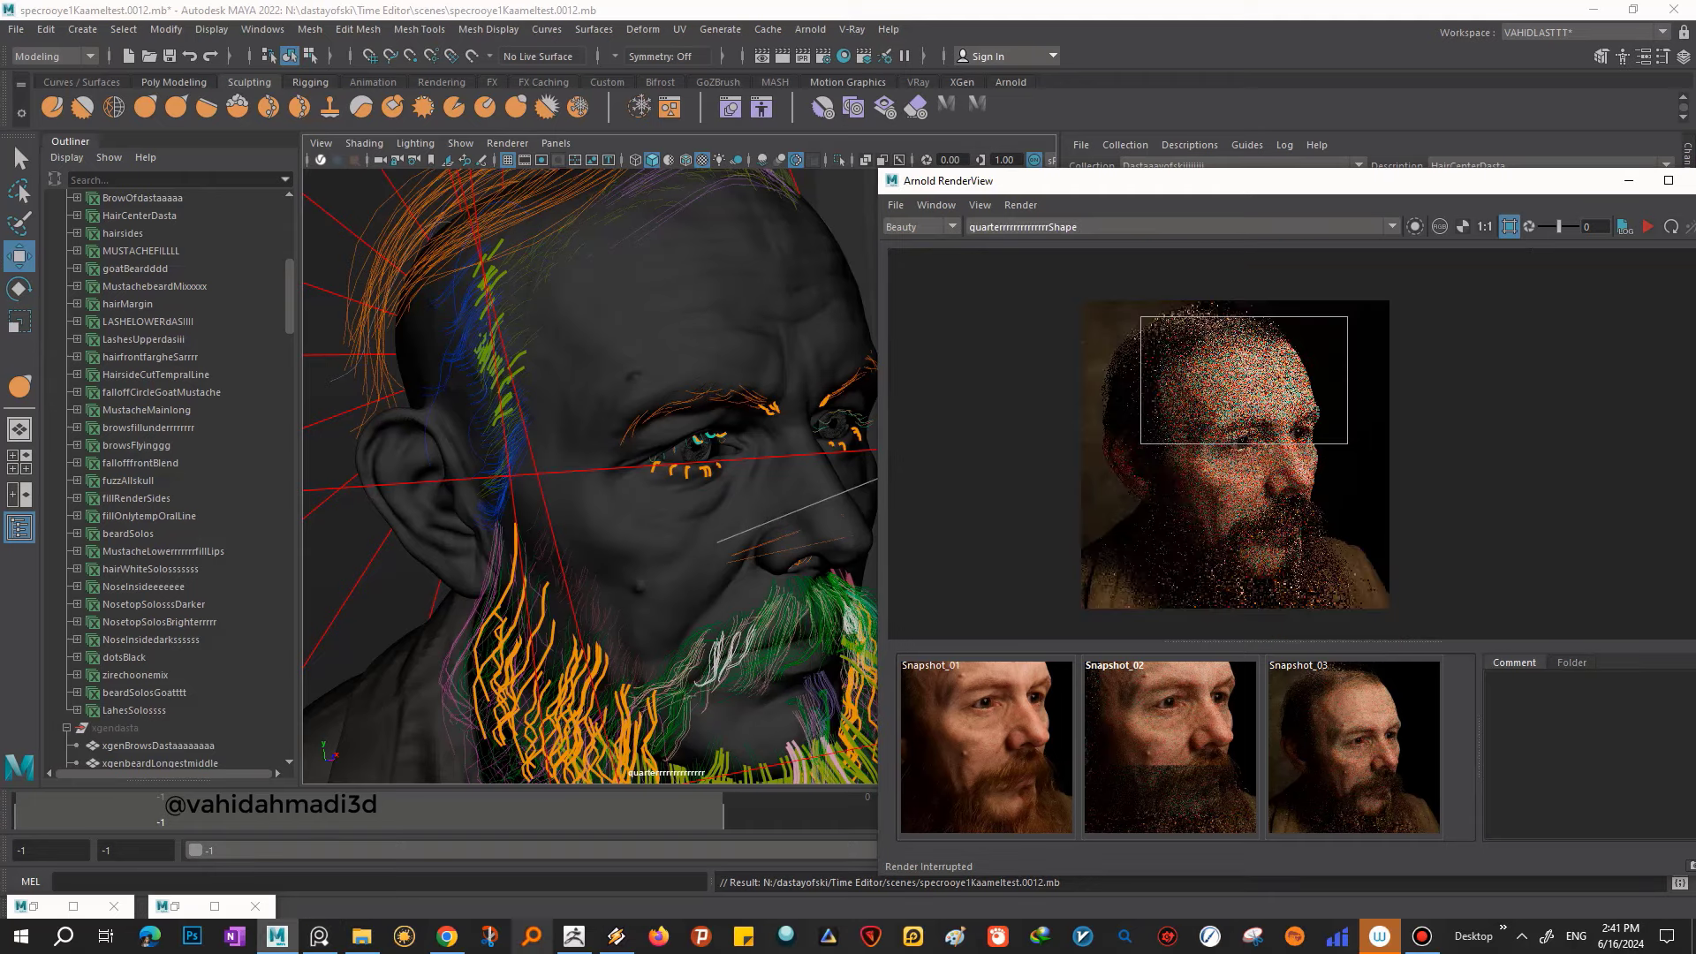
pyautogui.click(574, 936)
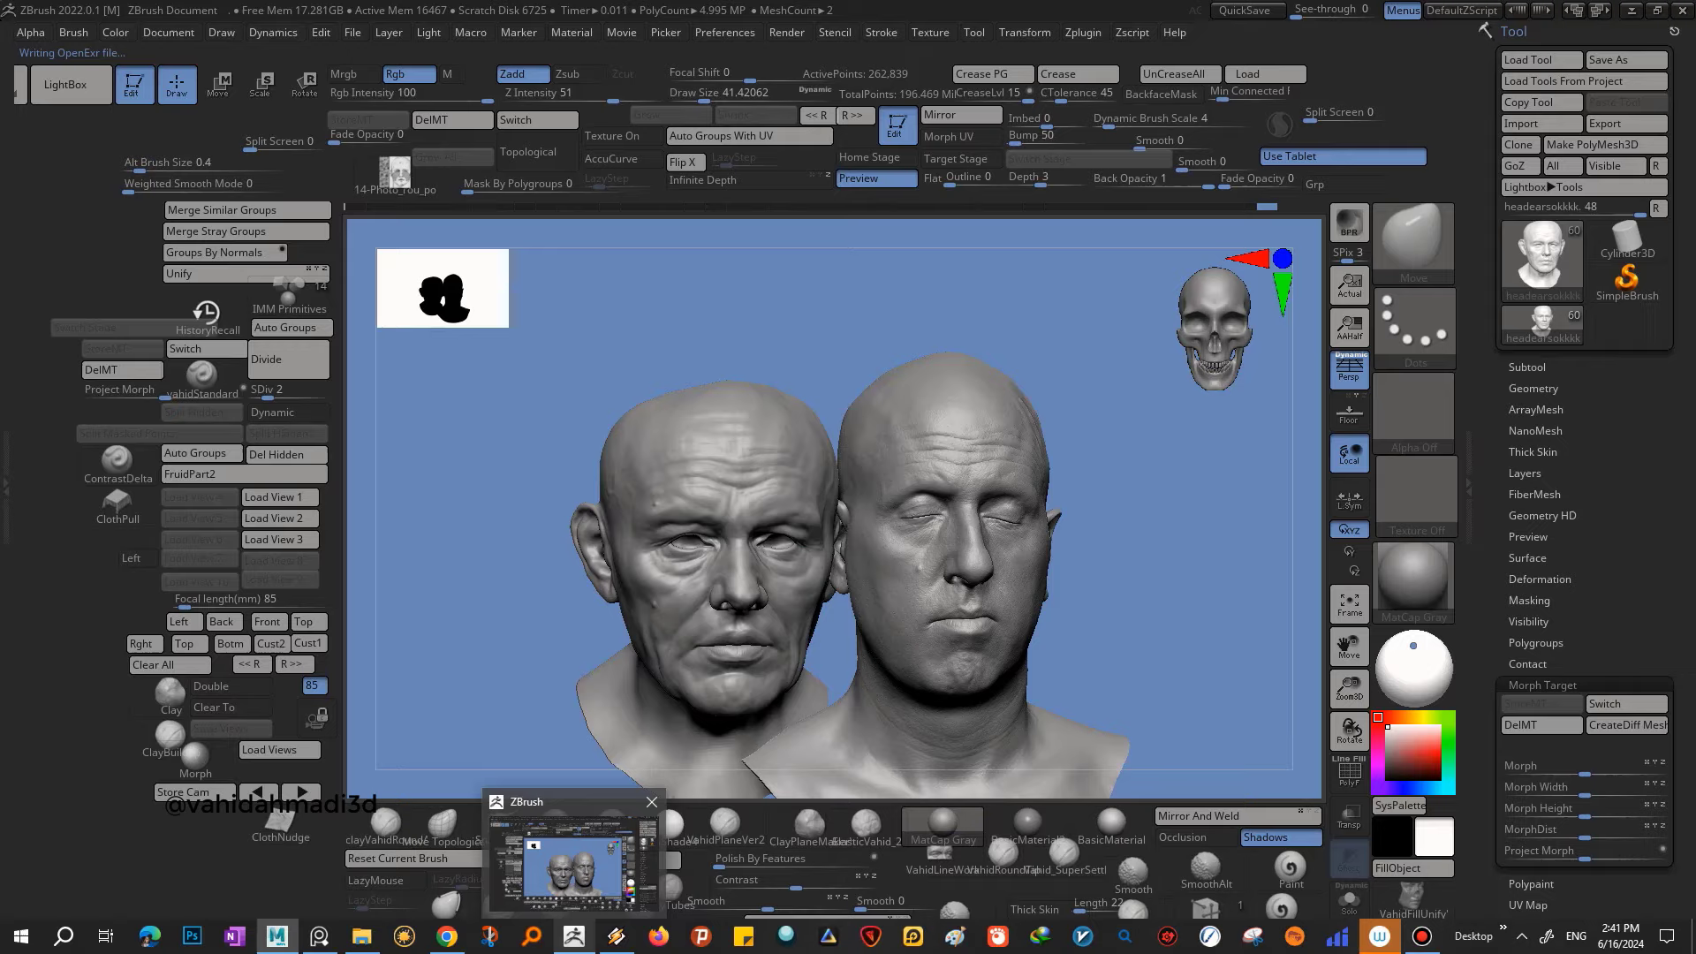
pyautogui.hotkey('alt', 'Tab')
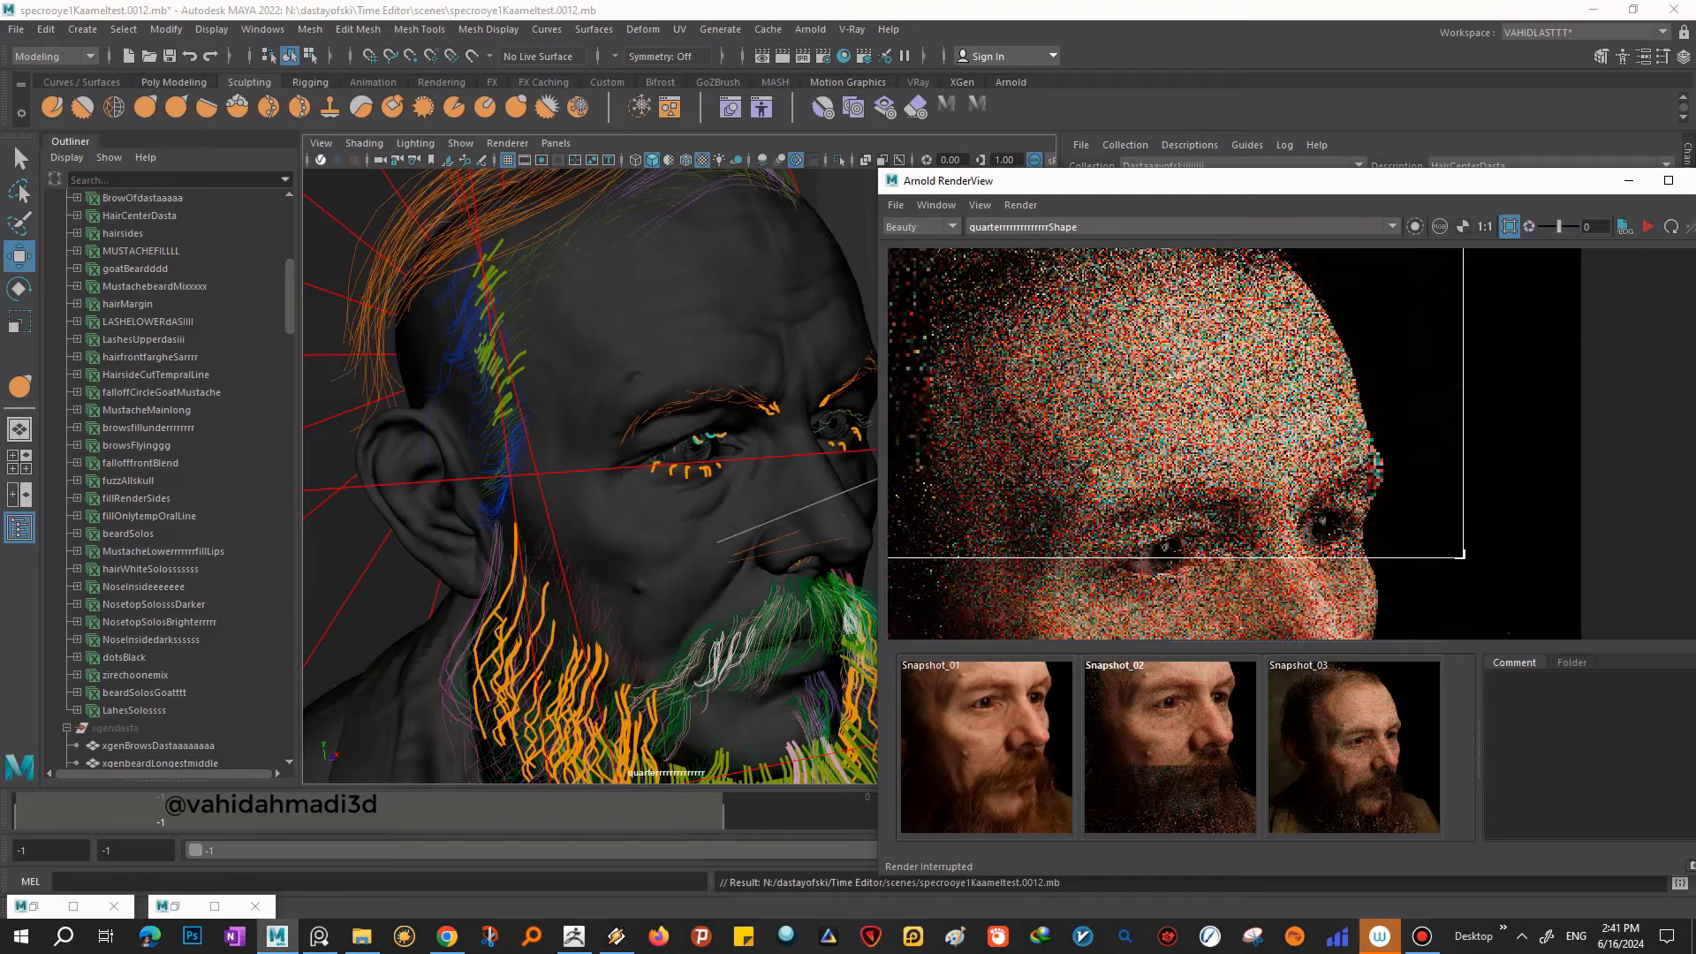
pyautogui.scroll(-3, 1168, 377)
pyautogui.scroll(3, 1169, 377)
pyautogui.scroll(2, 1168, 377)
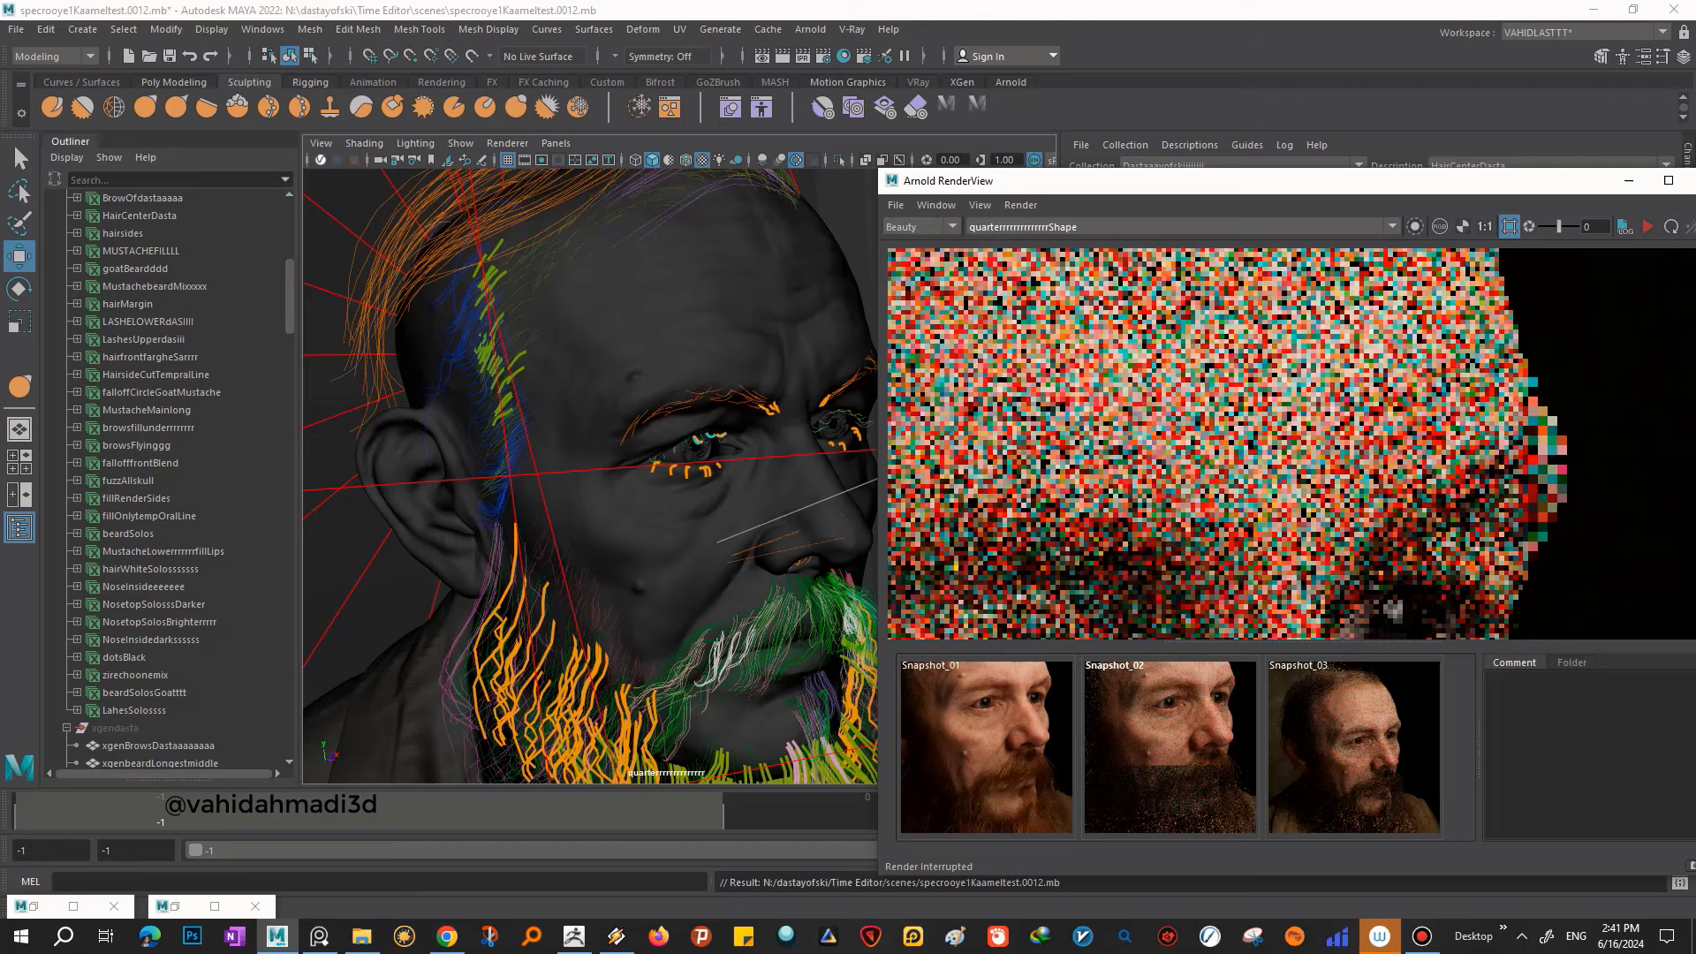
pyautogui.scroll(-2, 1169, 377)
pyautogui.scroll(-1, 1169, 377)
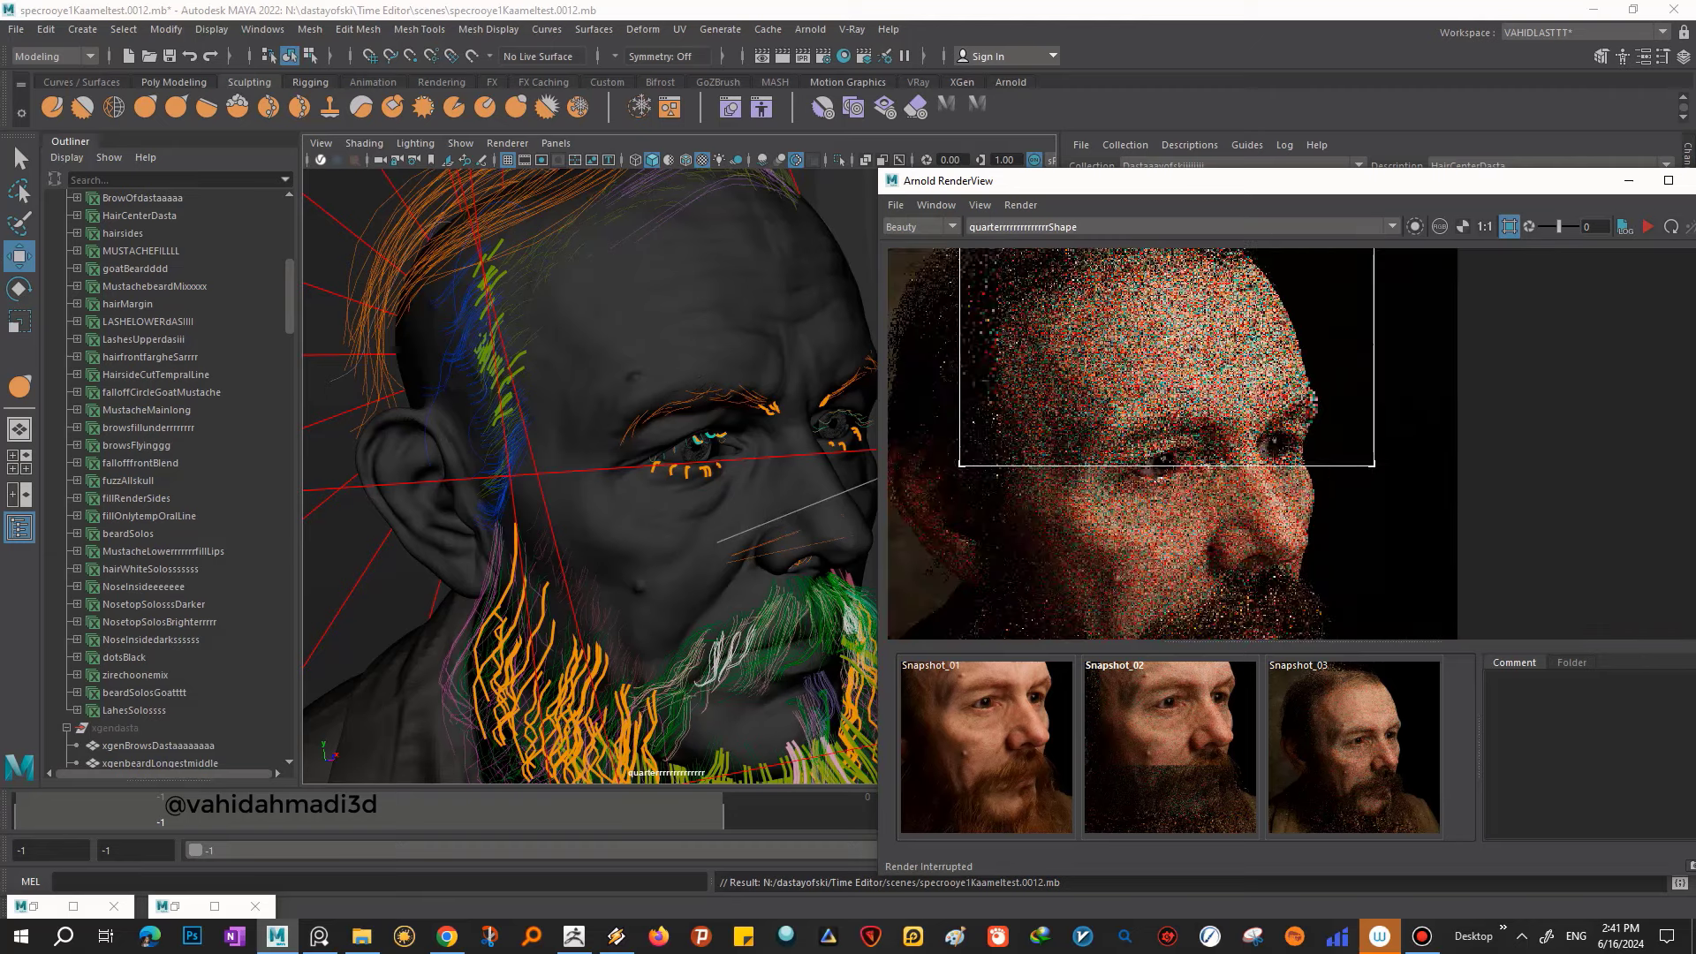
pyautogui.scroll(1, 1278, 327)
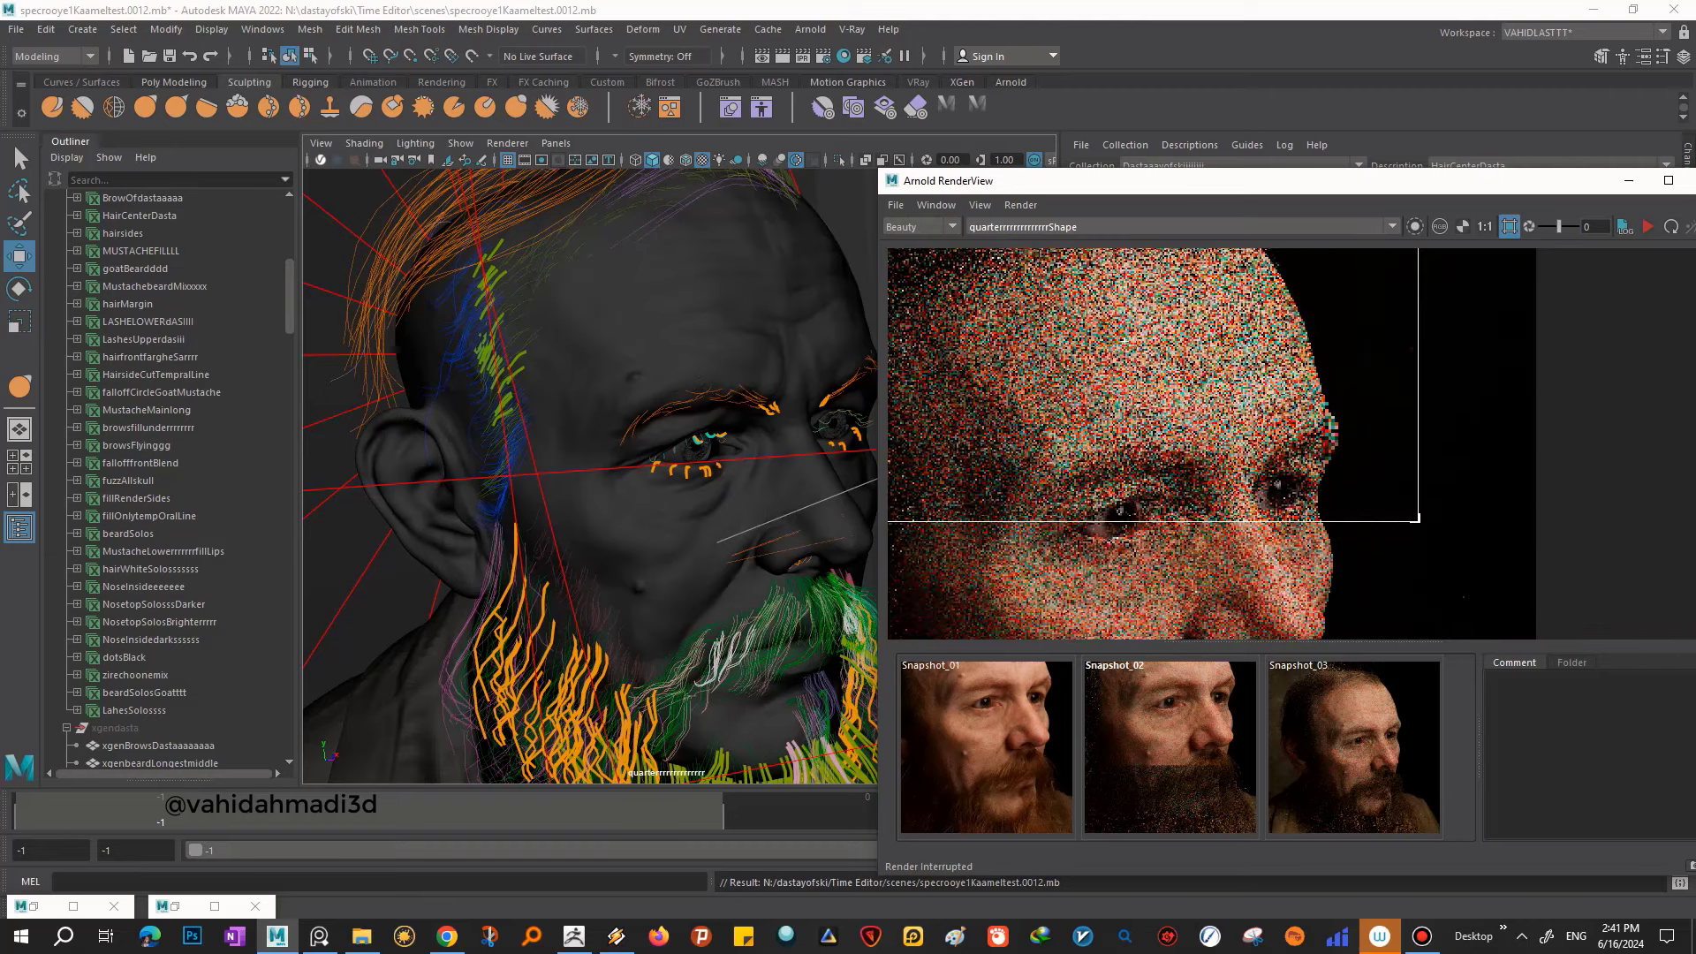
pyautogui.scroll(-1, 1272, 318)
pyautogui.moveTo(1166, 340); pyautogui.dragTo(1191, 297, button='middle')
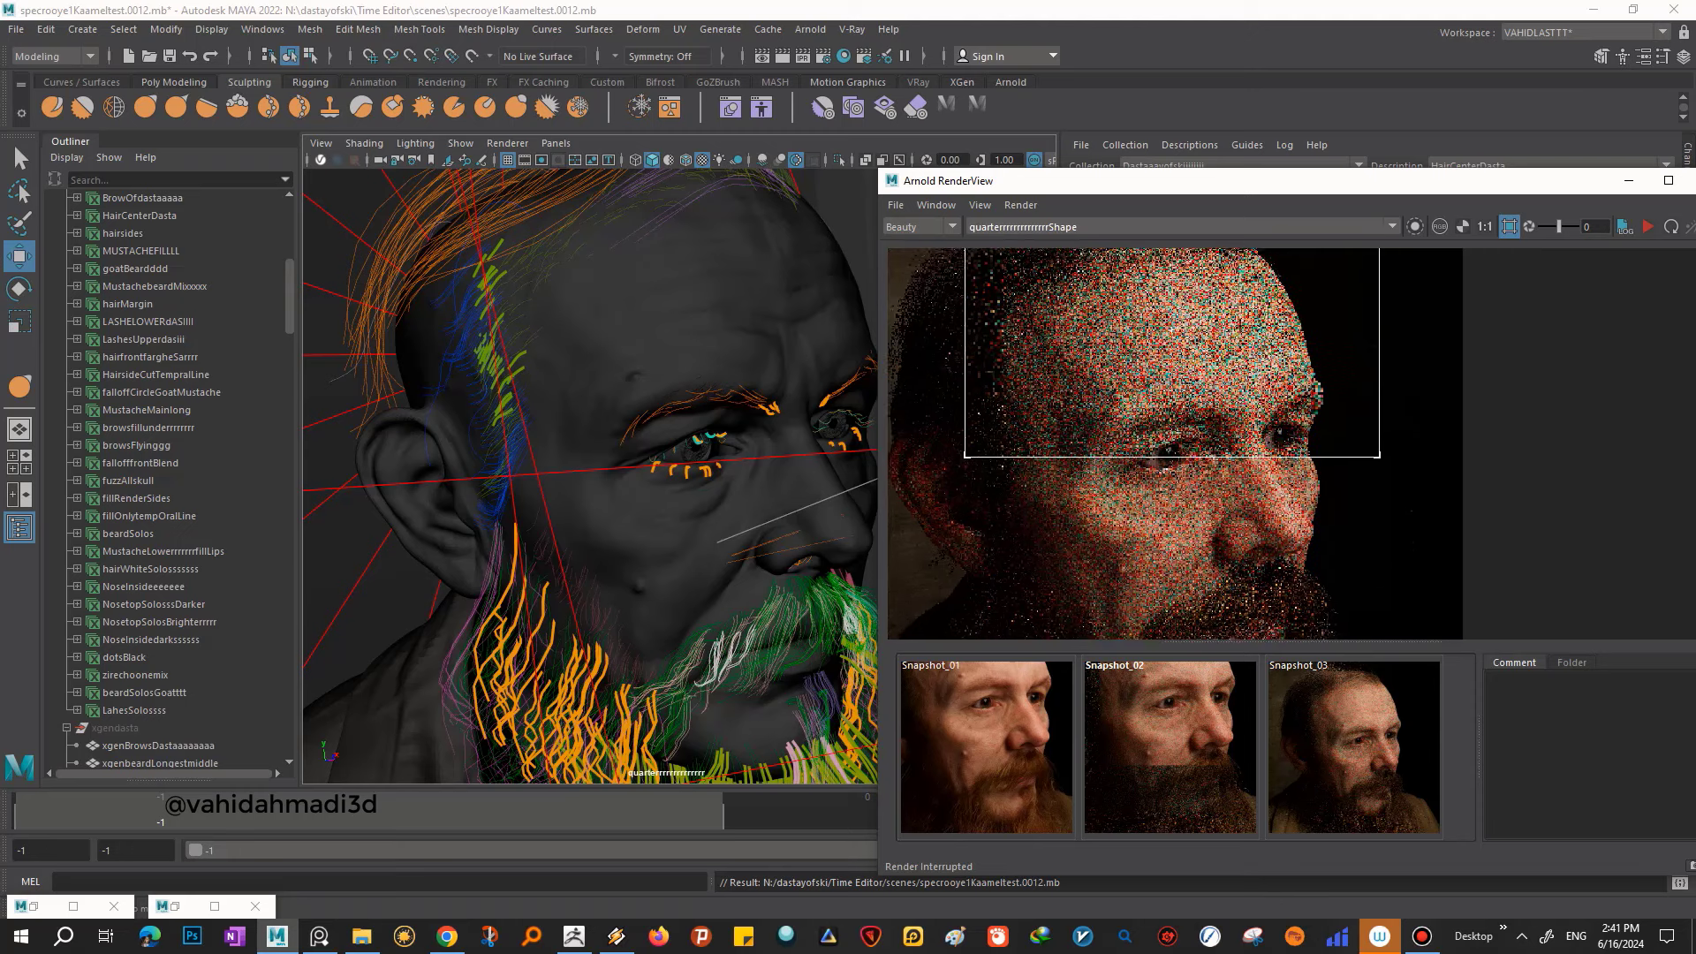